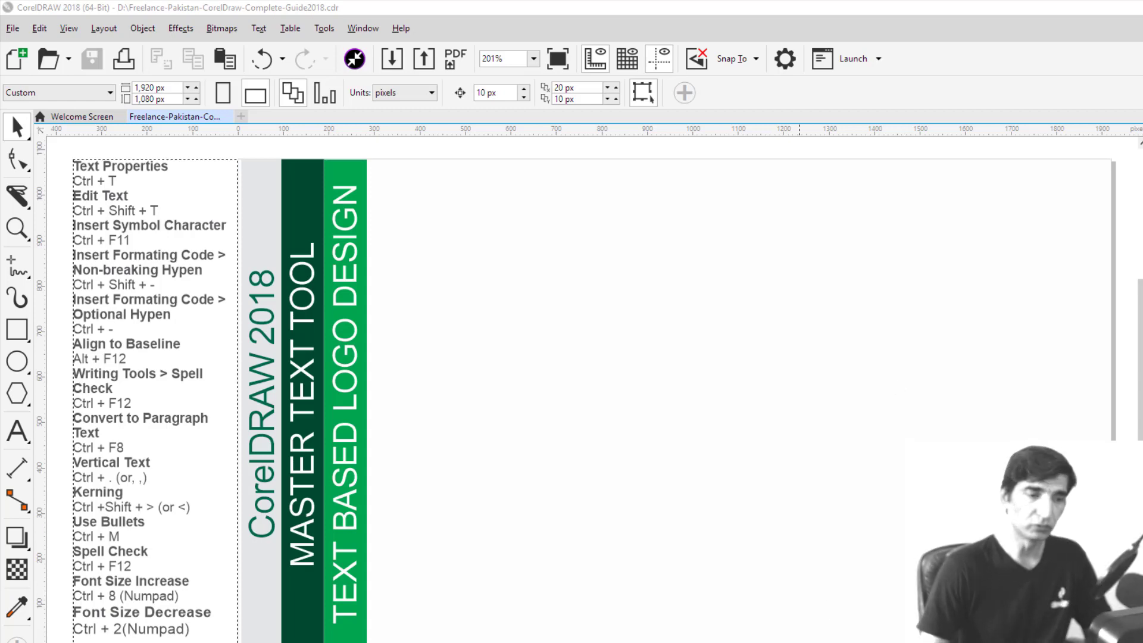
Switch to the browser and look through the Google image results for text based logos for typographic logo examples
key("alt+Tab")
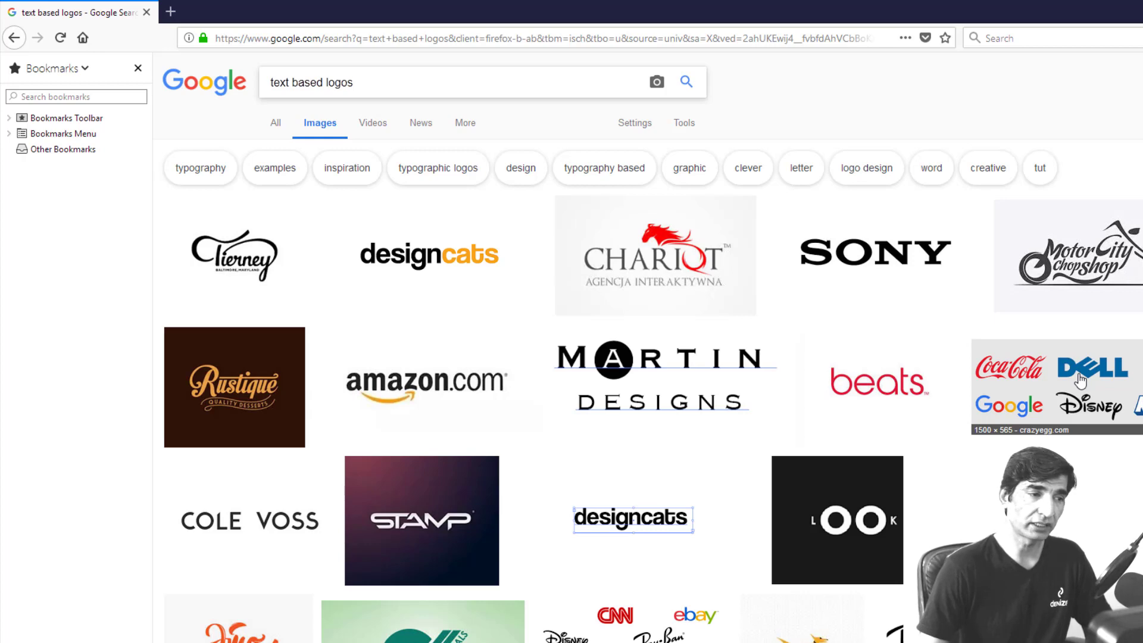
scroll(1080, 380, "down", 6)
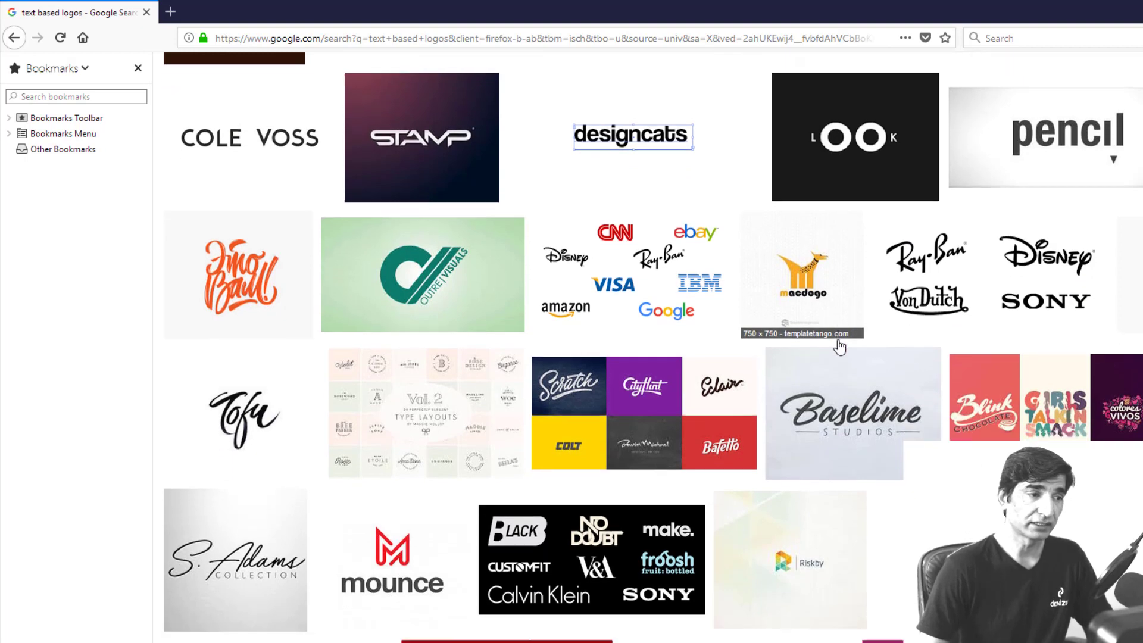
scroll(836, 339, "down", 4)
scroll(839, 346, "down", 1)
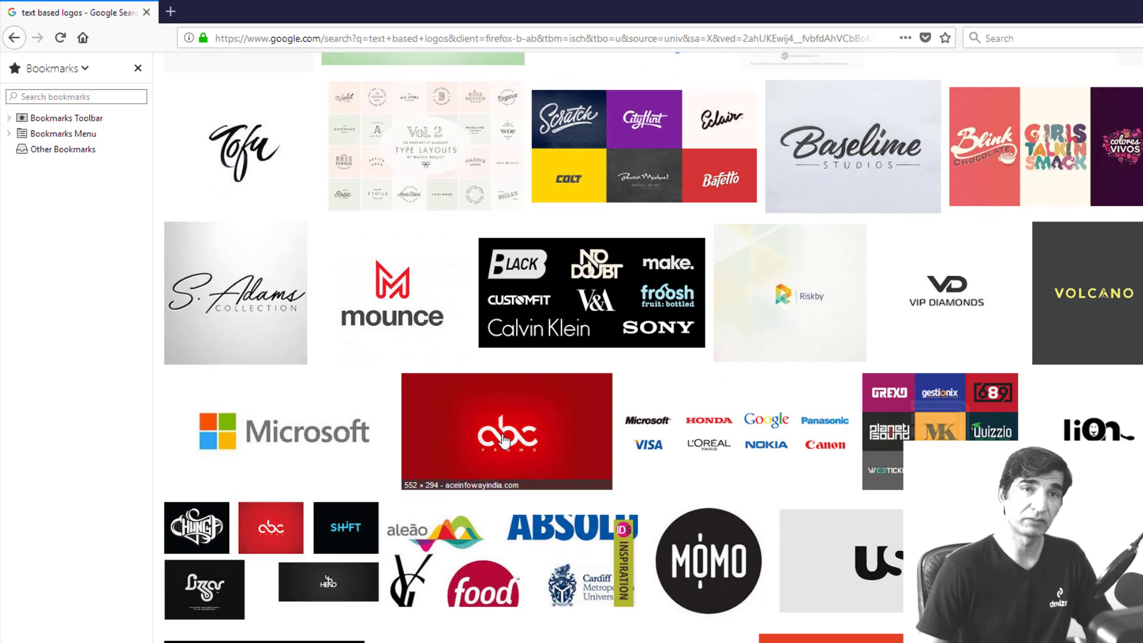
scroll(862, 327, "down", 4)
scroll(864, 326, "down", 2)
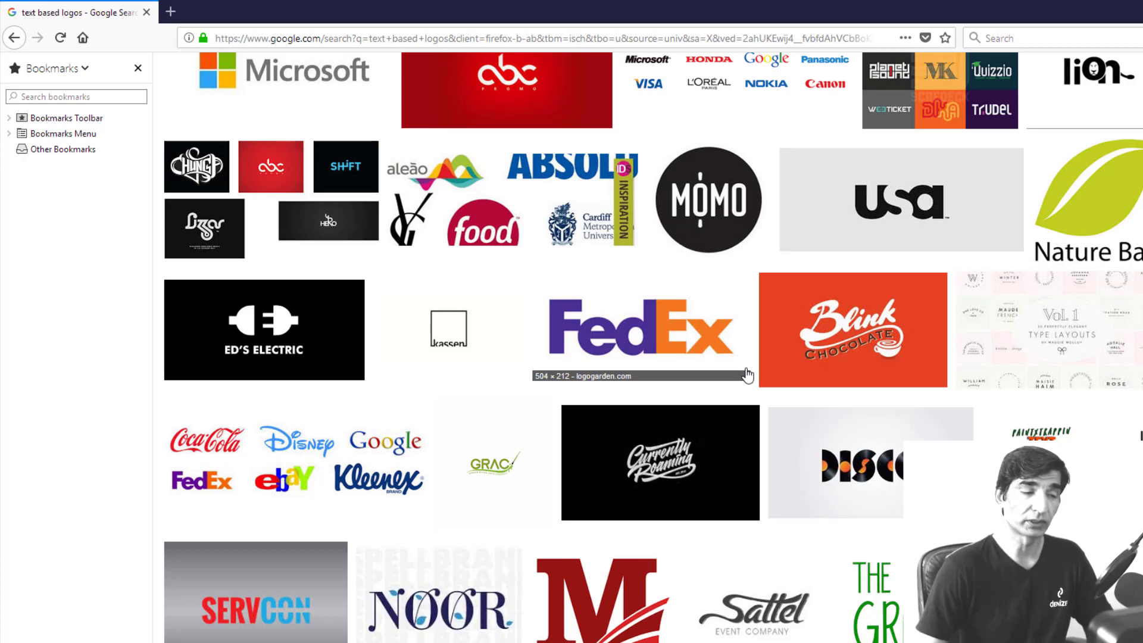
scroll(747, 375, "down", 10)
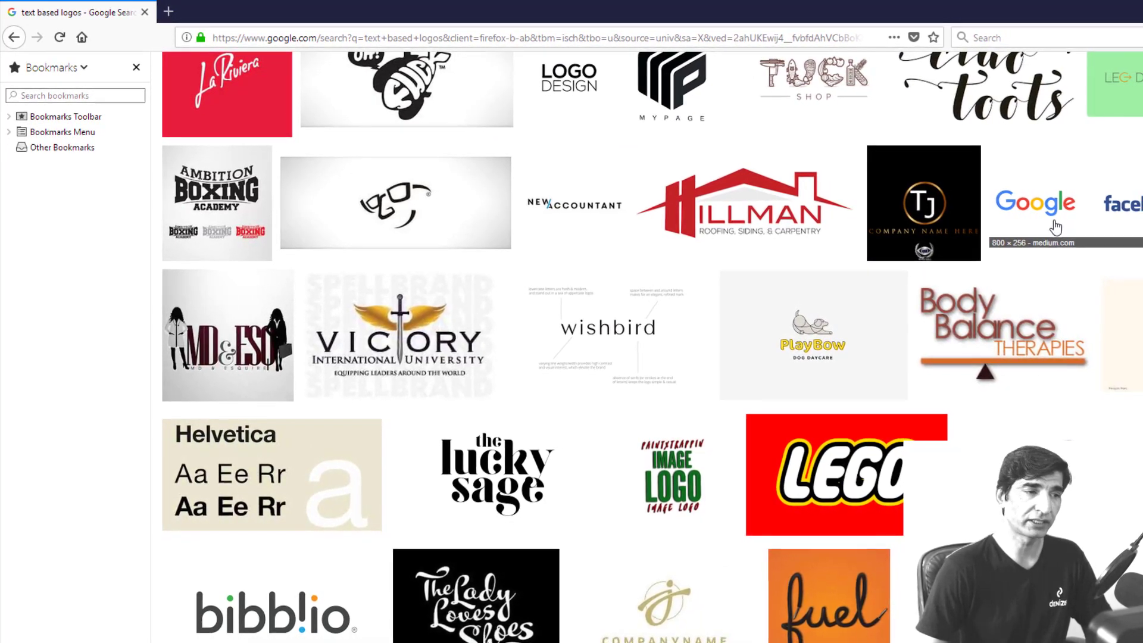
scroll(1057, 226, "down", 12)
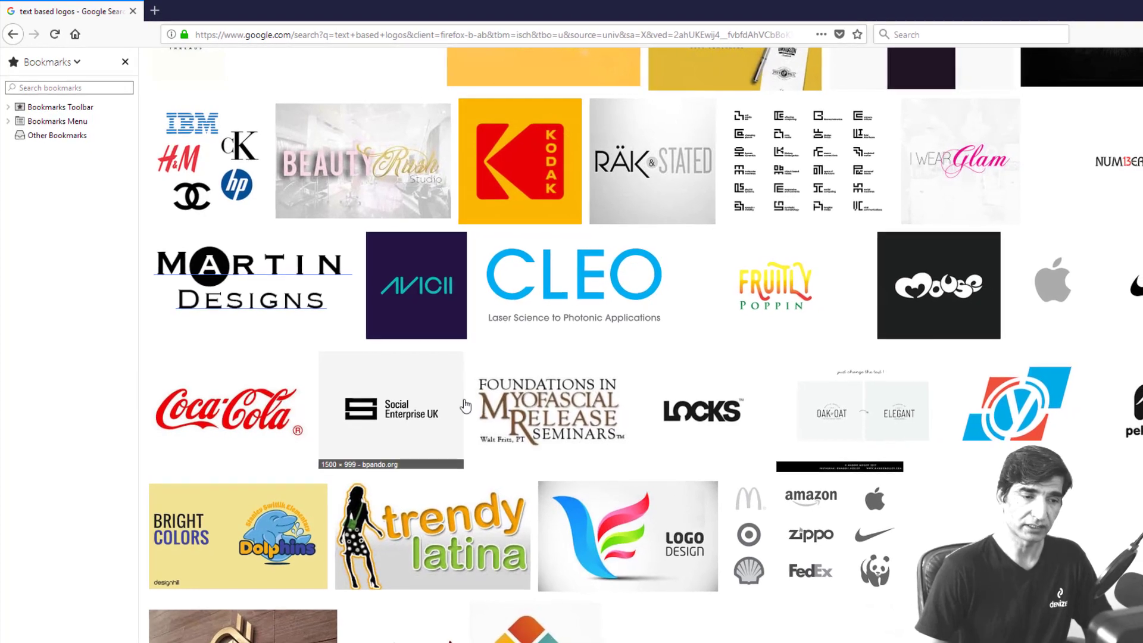
Switch back to CorelDRAW and add the artistic text "Passion" to the upper part of the page
mouse_move(491, 642)
left_click(479, 607)
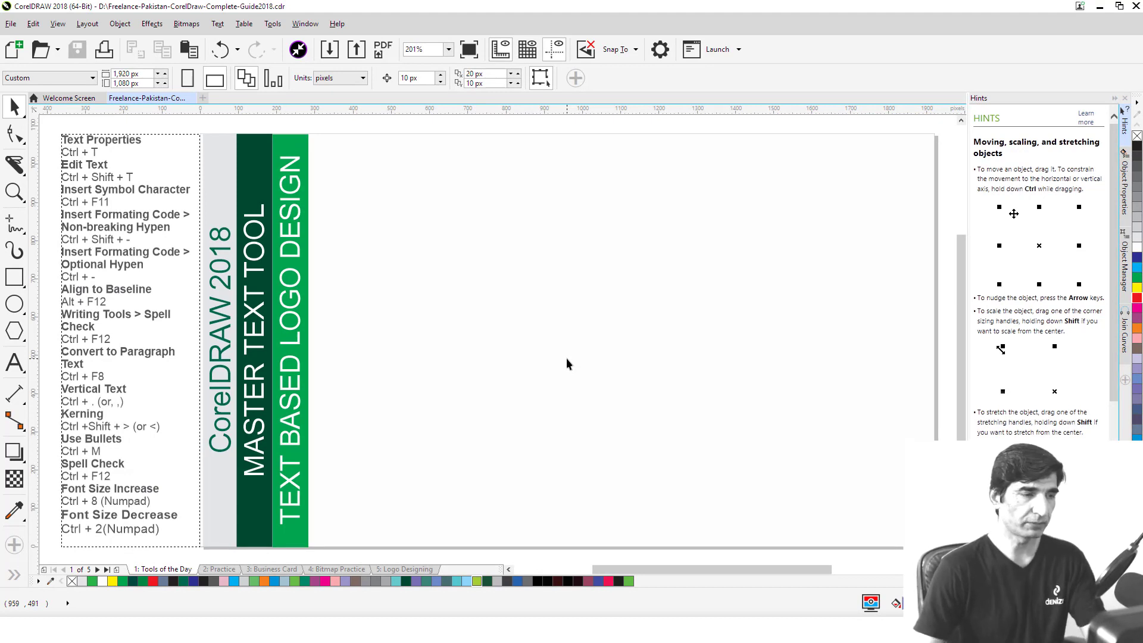
left_click(19, 365)
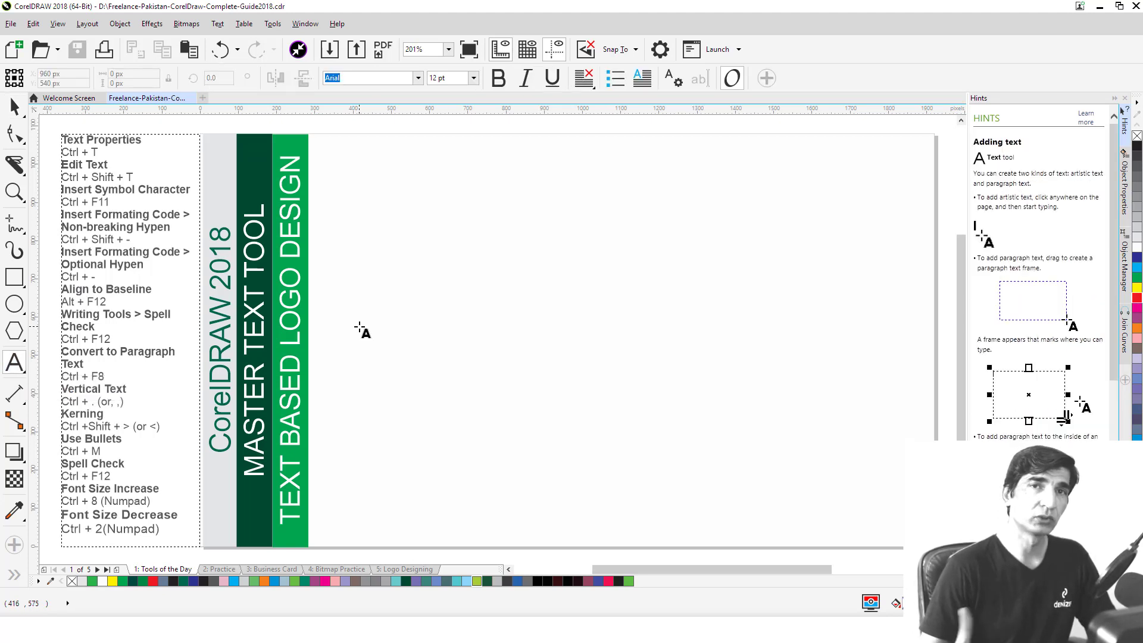
left_click(373, 241)
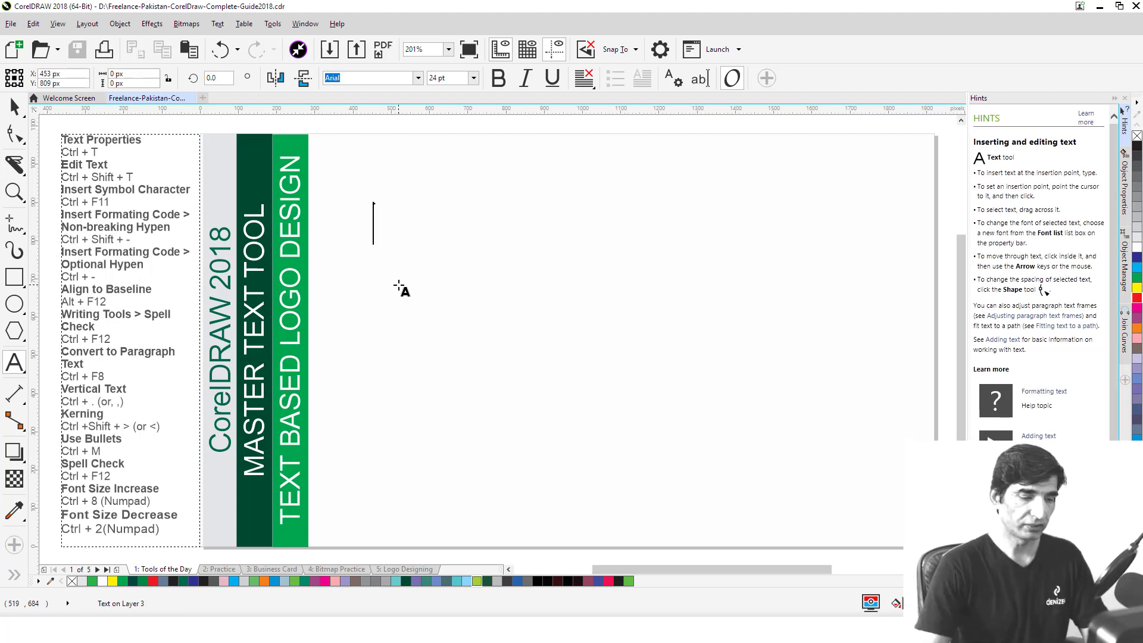
type("Passion")
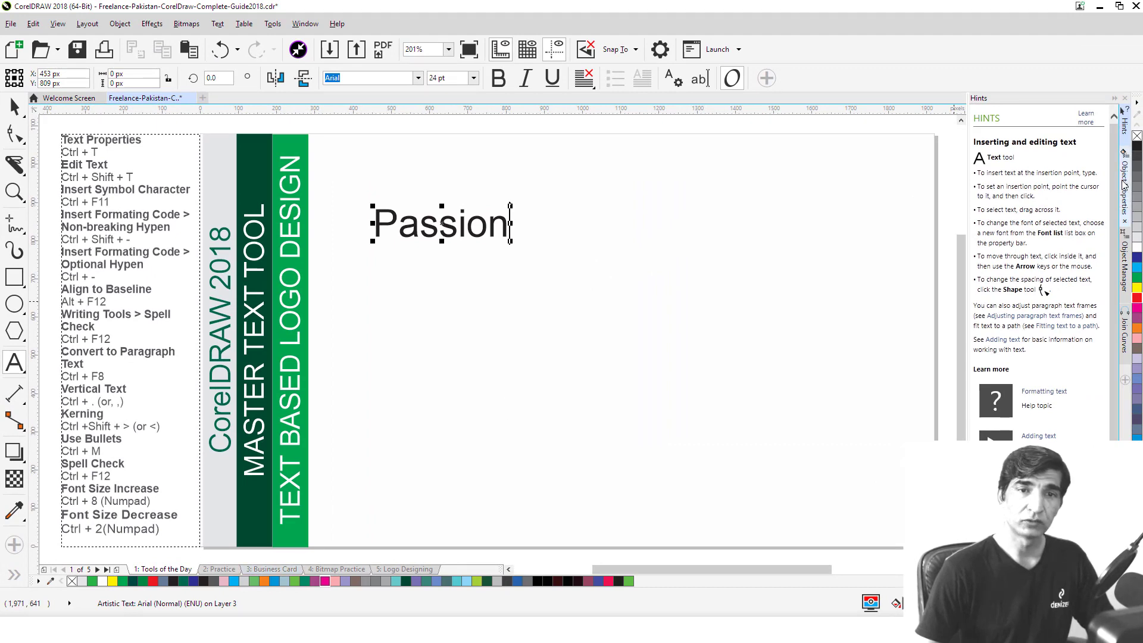
Show the Object Manager, then enlarge the Passion text to about 56.5 pt and shift it slightly closer to the green banner
left_click(1125, 265)
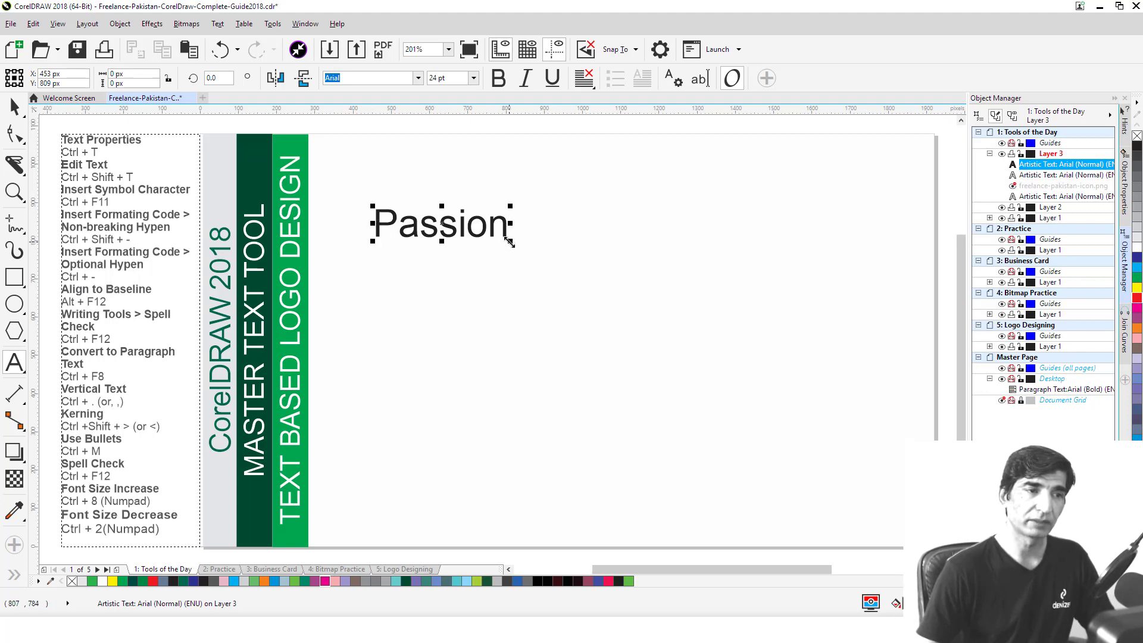
left_click_drag(510, 241, 686, 369)
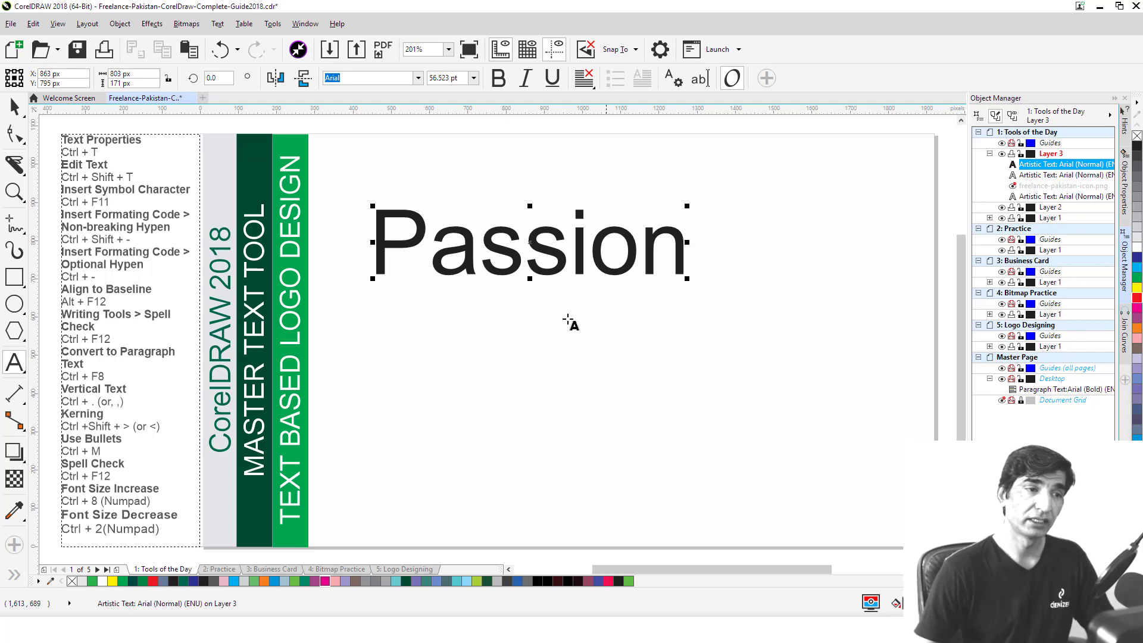
left_click_drag(530, 240, 503, 242)
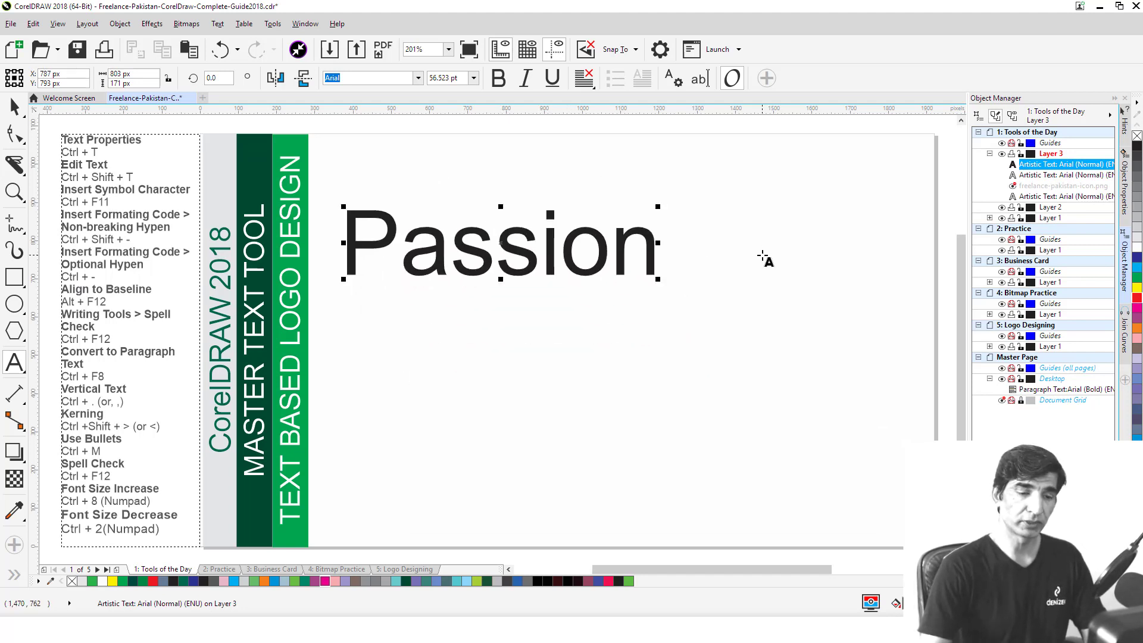
Delete the last four letters of Passion, retype "sion" and leave text editing
key("BackSpace")
key("BackSpace")
key("BackSpace")
key("BackSpace")
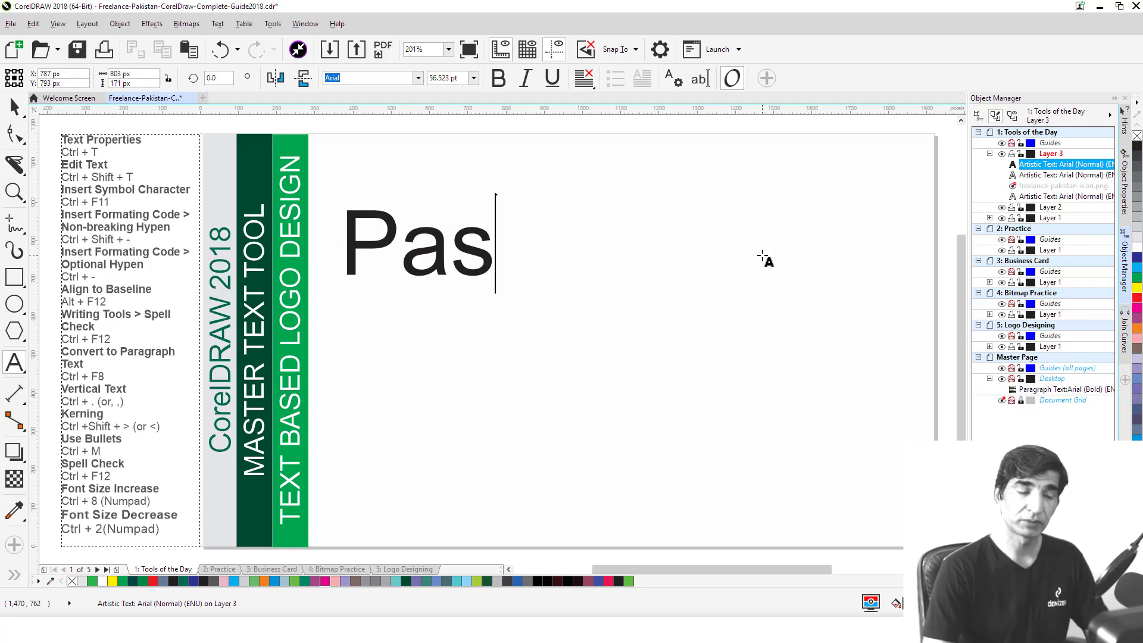
type("sion")
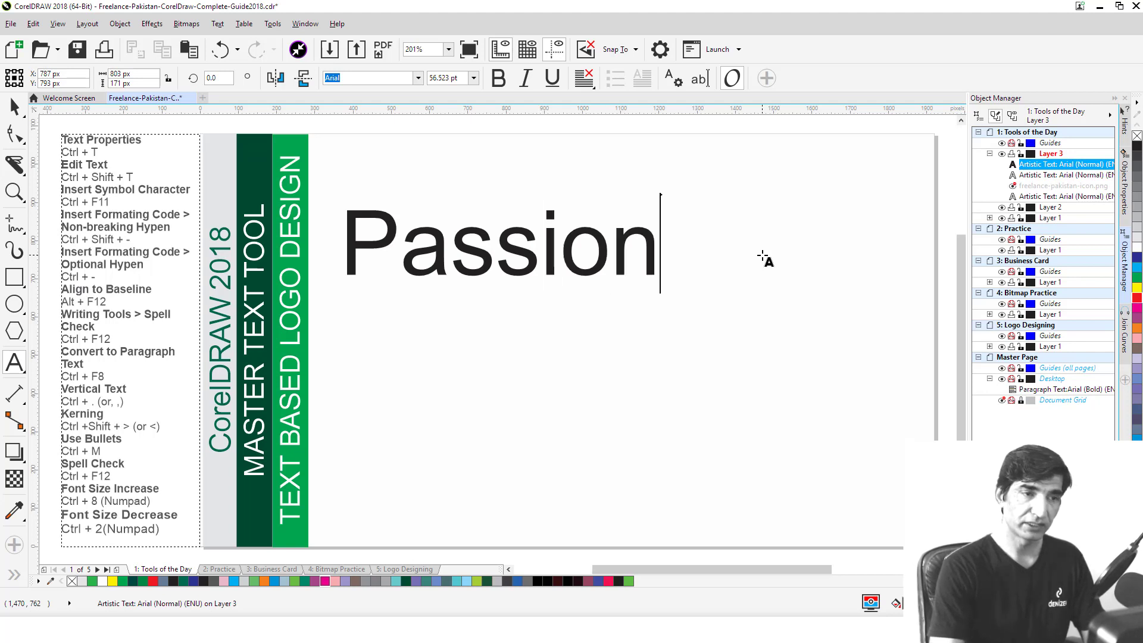
key("Escape")
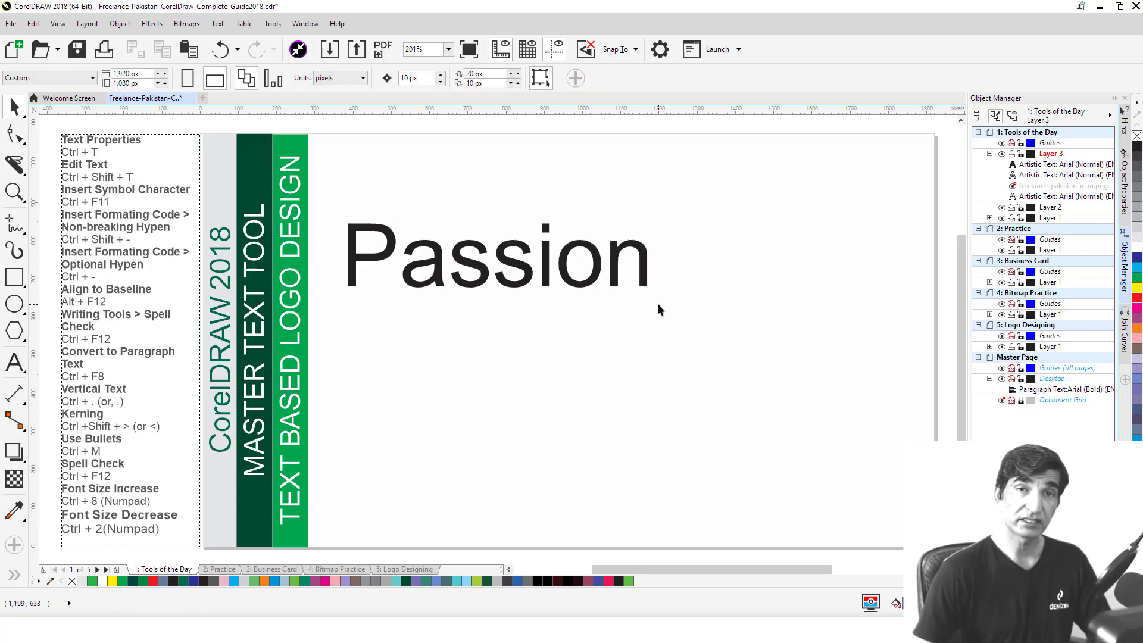
Scale the Passion text up proportionally to about 76.7 pt
left_click(641, 255)
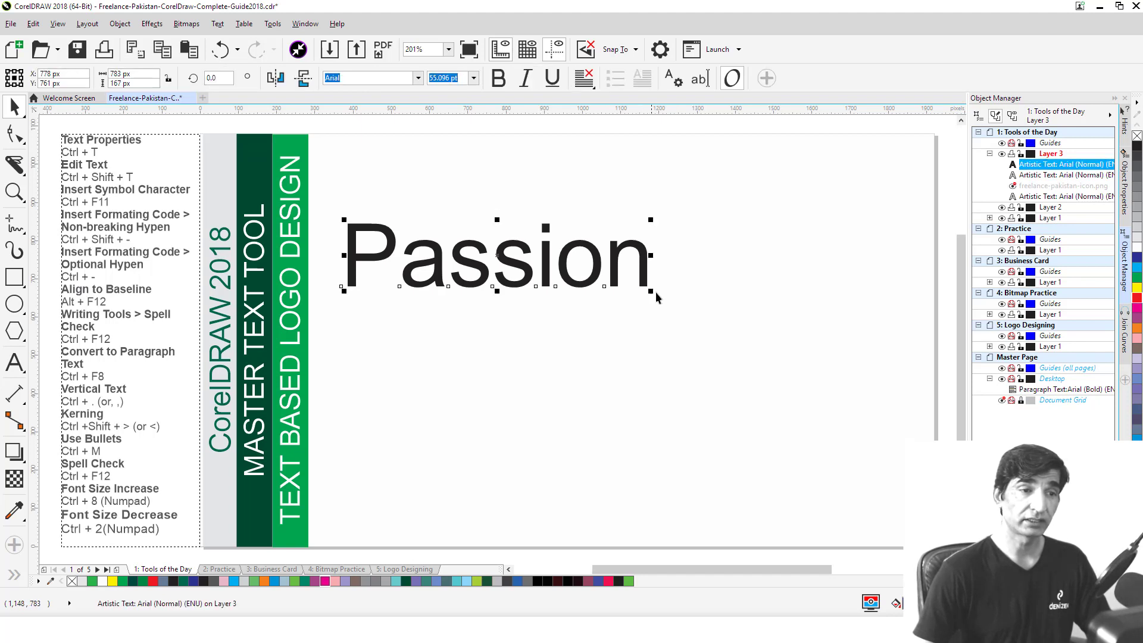
left_click_drag(651, 290, 767, 410)
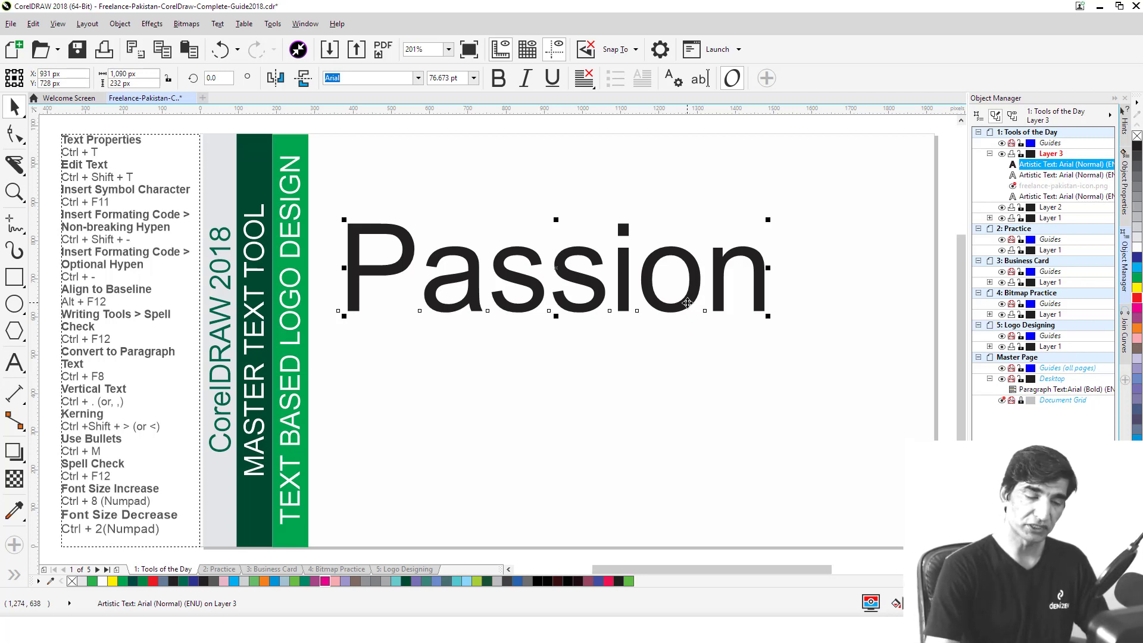
Try repeating the last operation on the Passion text, then undo it
key("ctrl+r")
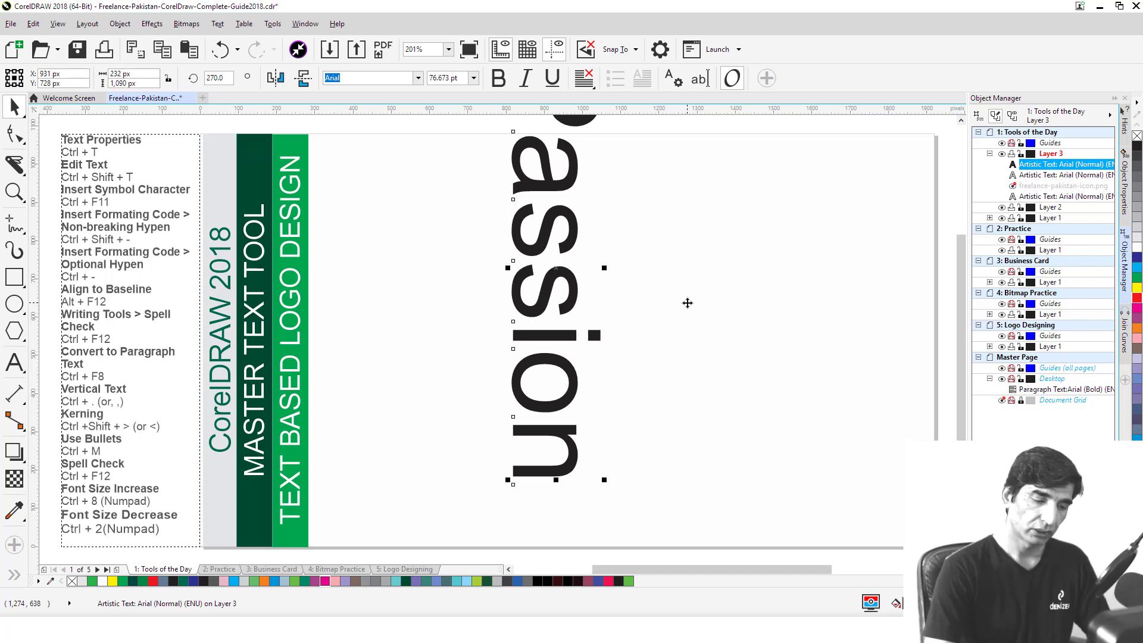
key("ctrl+z")
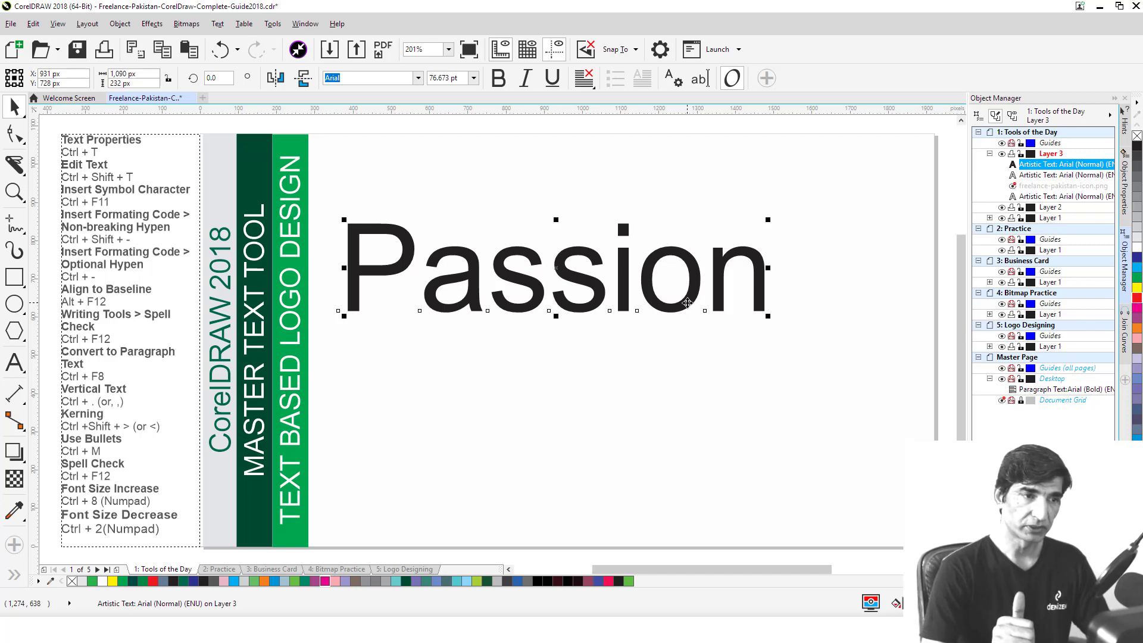
key("ctrl+z")
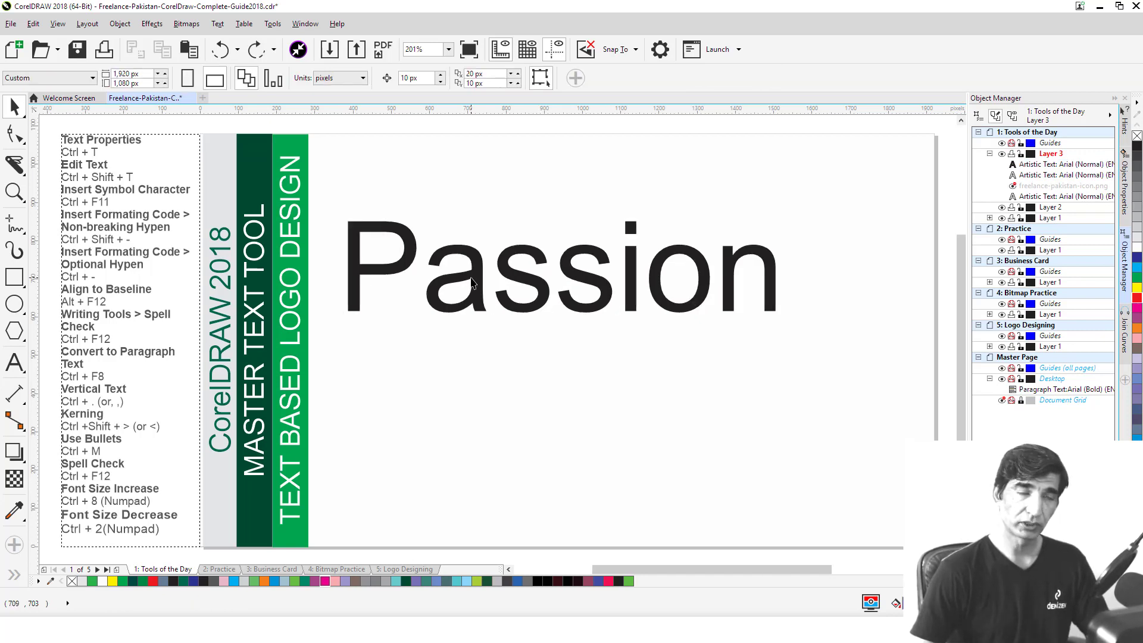
Select all letters of the Passion text and increase their font size in small increments to 94.673 pt
double_click(472, 283)
key("ctrl+a")
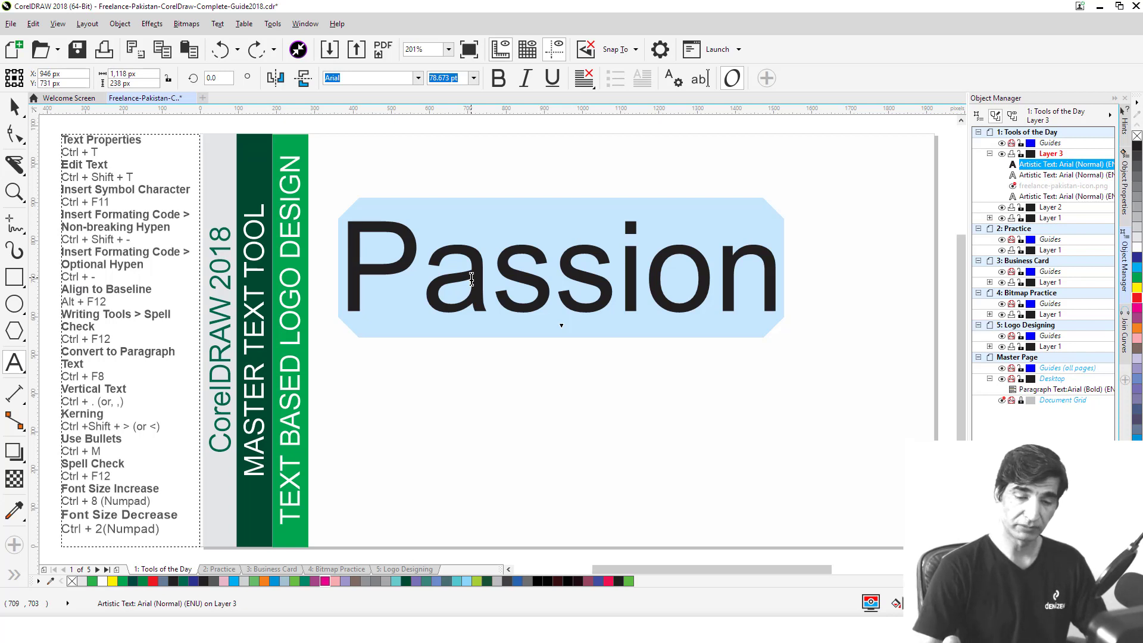
type("79.673")
key("Return")
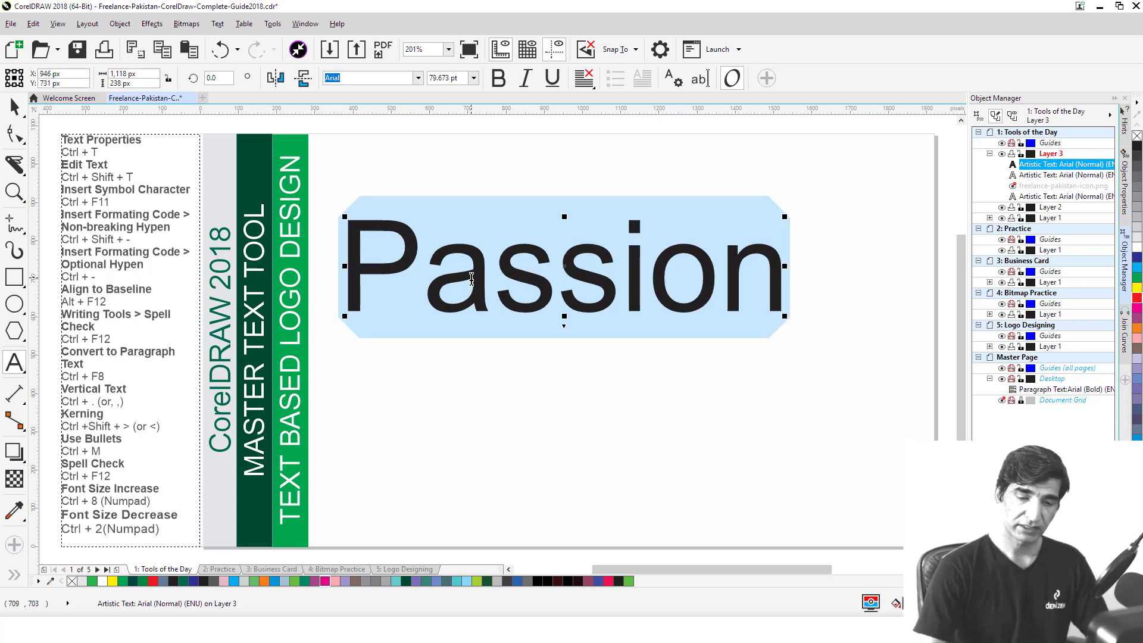
key("ctrl+KP_8")
key("ctrl+KP_8")
key("ctrl+KP_8")
key("ctrl+KP_8")
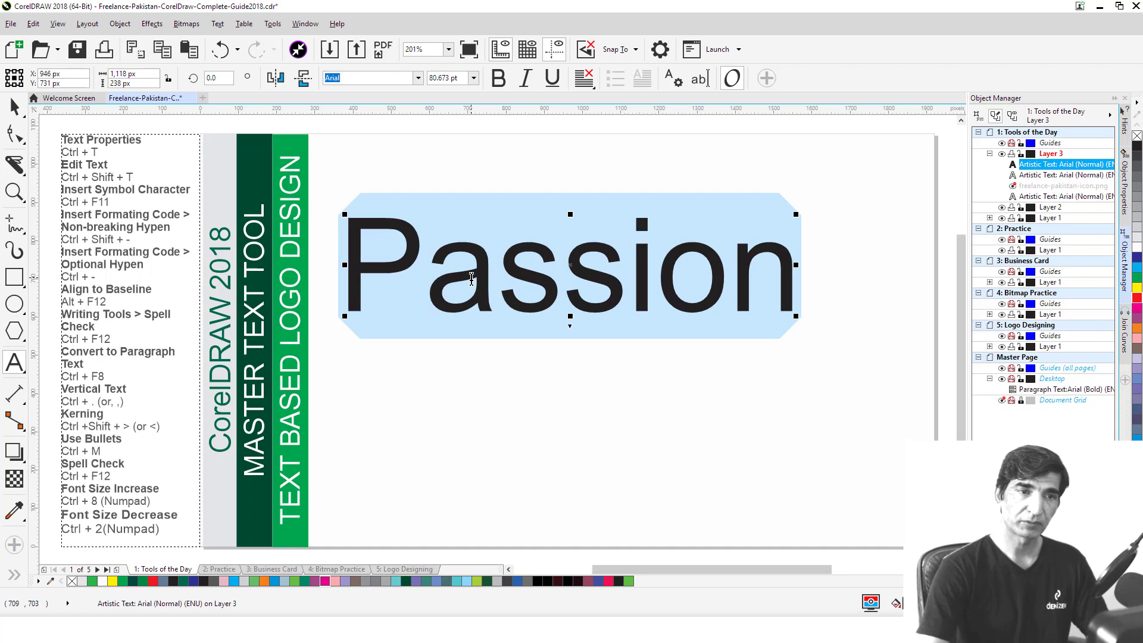
key("ctrl+KP_8")
key("ctrl+KP_8")
key("ctrl+KP_8")
key("ctrl+KP_8")
key("ctrl+KP_8")
key("ctrl+KP_8")
key("ctrl+KP_8")
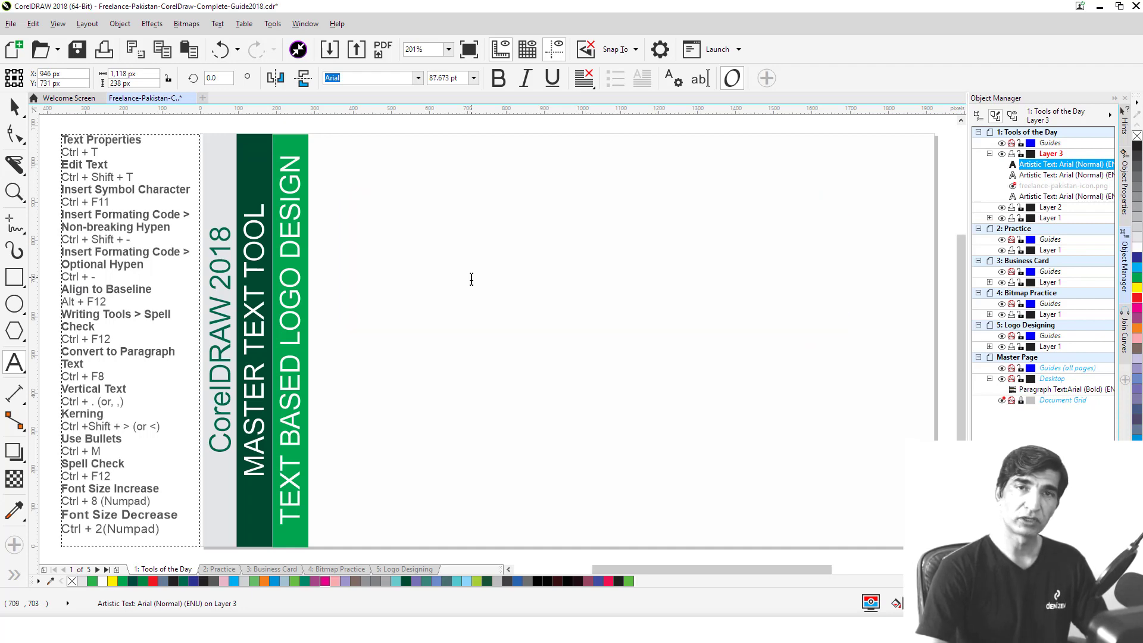
key("ctrl+KP_8")
key("ctrl+KP_8")
key("ctrl+KP_8")
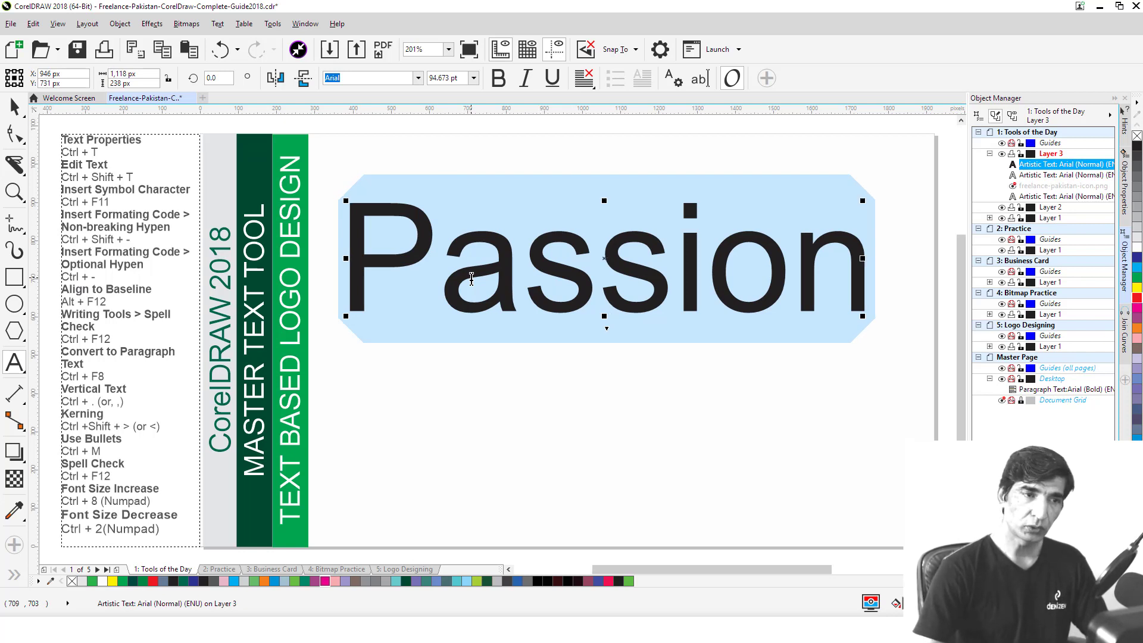
Decrease the font size of the selected Passion text in small increments to 63.673 pt
key("ctrl+KP_2")
key("ctrl+KP_2")
key("ctrl+KP_2")
key("ctrl+KP_2")
key("ctrl+KP_2")
key("ctrl+KP_2")
key("ctrl+KP_2")
key("ctrl+KP_2")
key("ctrl+KP_2")
key("ctrl+KP_2")
key("ctrl+KP_2")
key("ctrl+KP_2")
key("ctrl+KP_2")
key("ctrl+KP_2")
key("ctrl+KP_2")
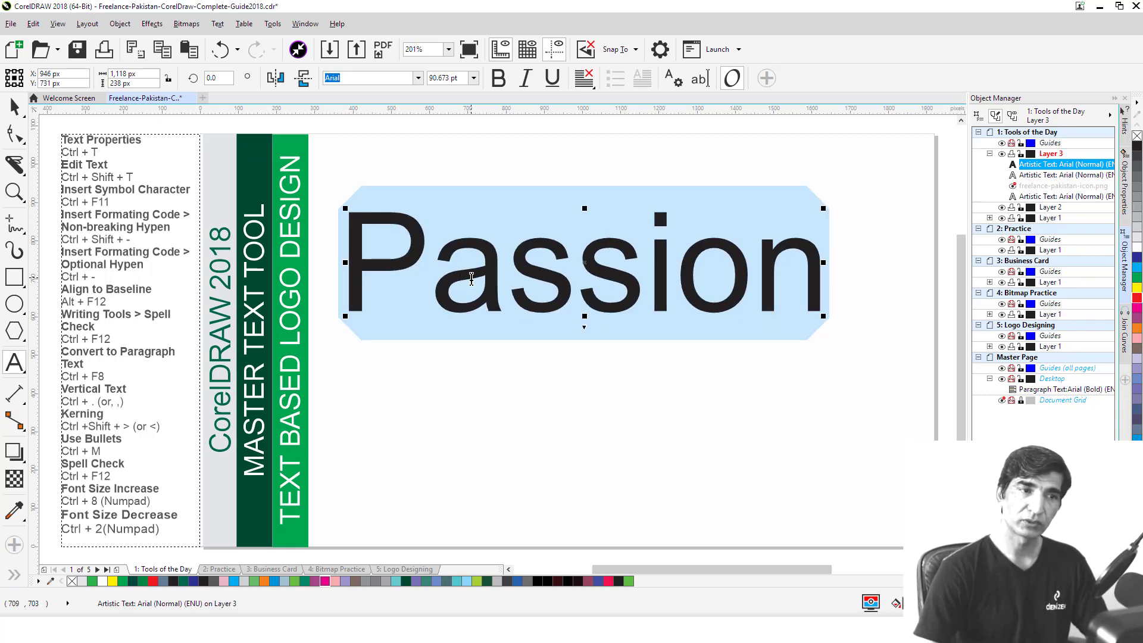
key("ctrl+KP_2")
key("ctrl+KP_2")
key("ctrl+KP_2")
key("ctrl+KP_2")
key("ctrl+KP_2")
key("ctrl+KP_2")
key("ctrl+KP_2")
key("ctrl+KP_2")
key("ctrl+KP_2")
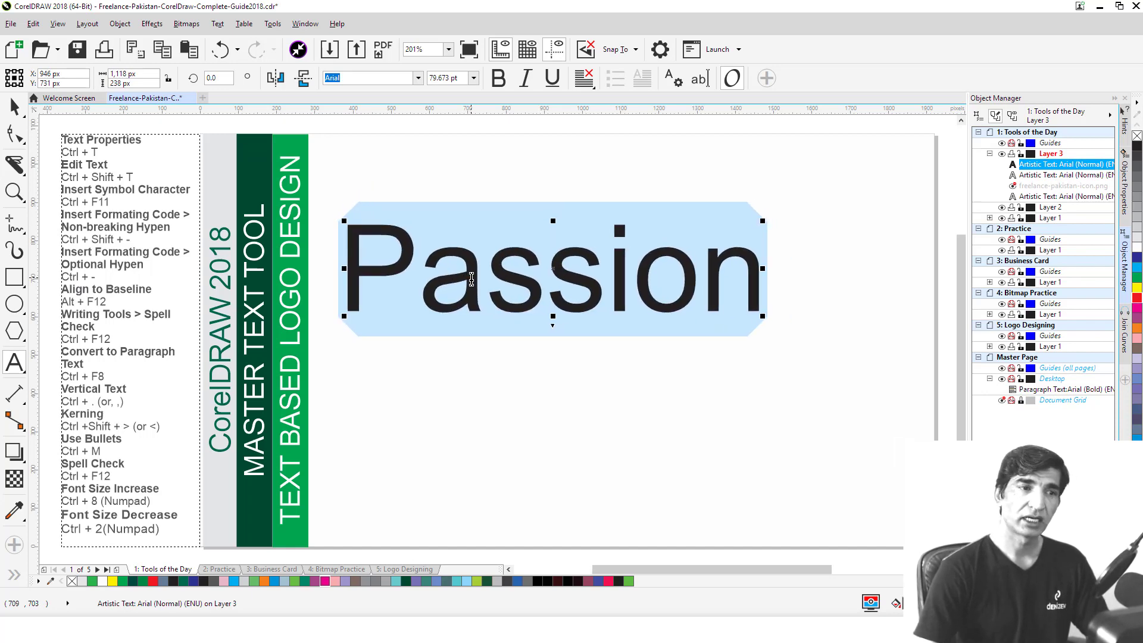
key("ctrl+KP_2")
key("ctrl+KP_2")
key("ctrl+KP_2")
key("ctrl+KP_2")
key("ctrl+KP_2")
key("ctrl+KP_2")
key("ctrl+KP_2")
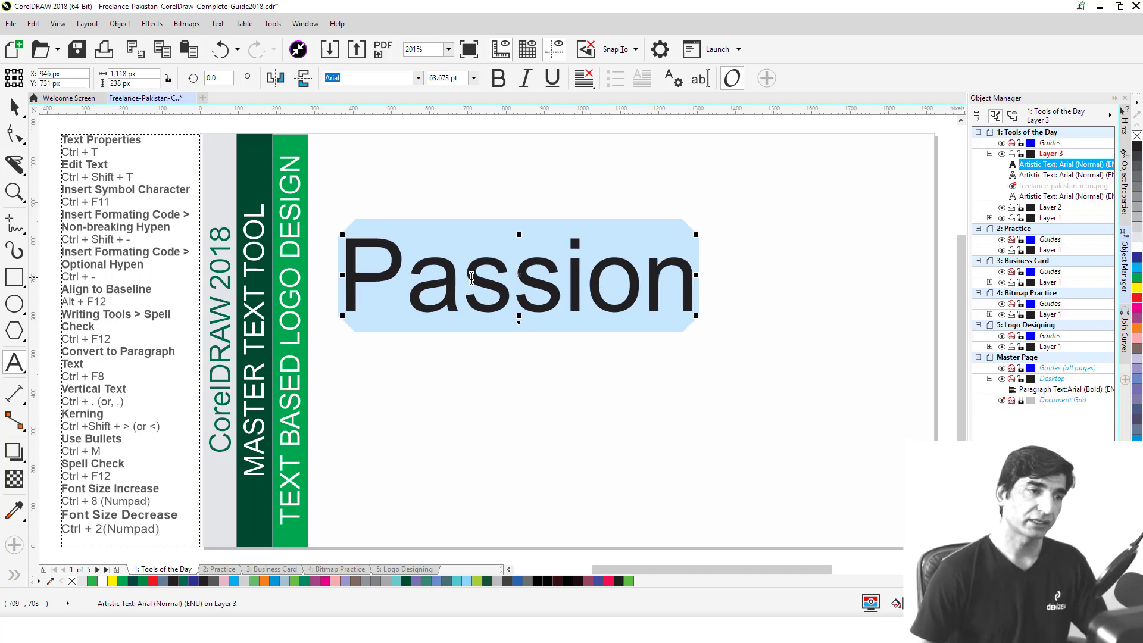
Select the whole word Passion and widen its character spacing until it nearly reaches the page's right edge
left_click(409, 284)
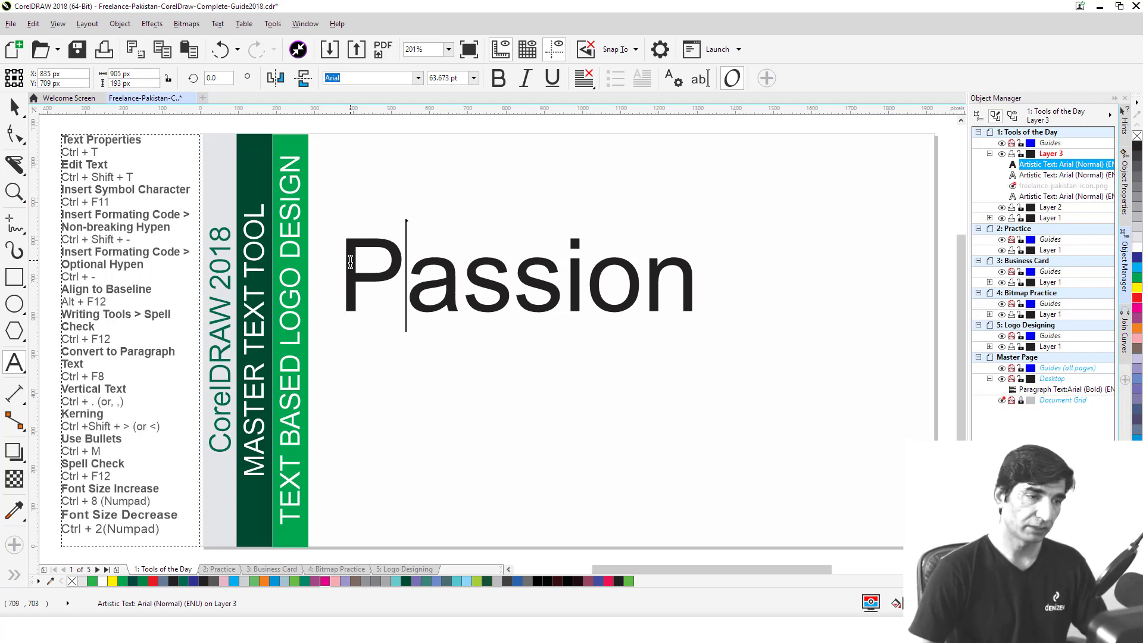
key("ctrl+a")
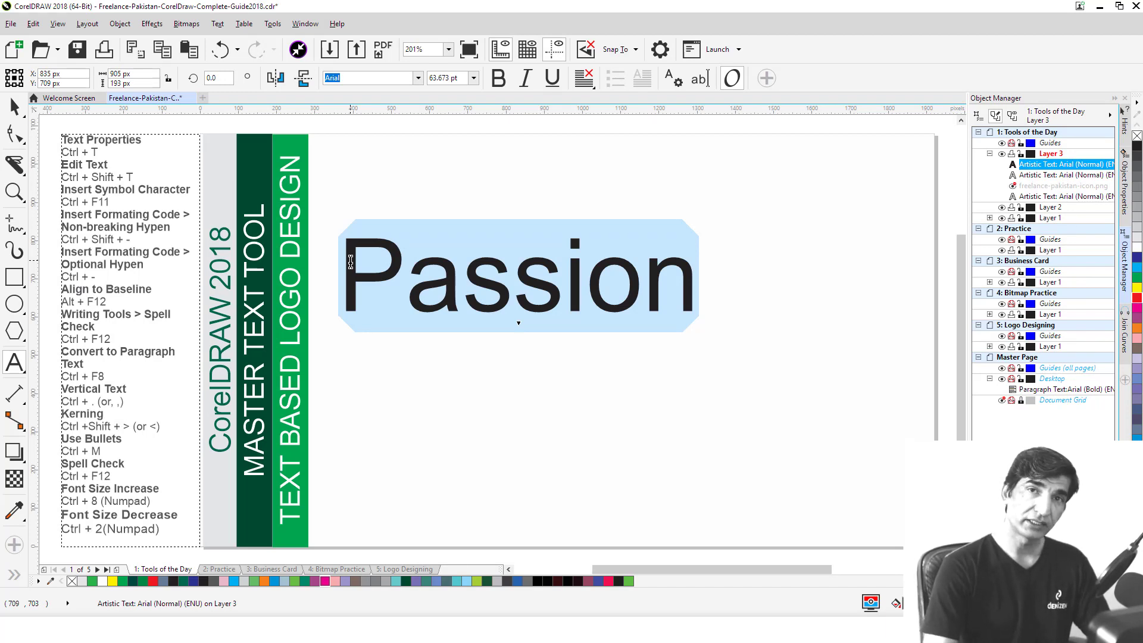
key("ctrl+shift+period")
key("ctrl+shift+period")
key("ctrl+shift+period")
key("ctrl+shift+period")
key("ctrl+shift+period")
key("ctrl+shift+period")
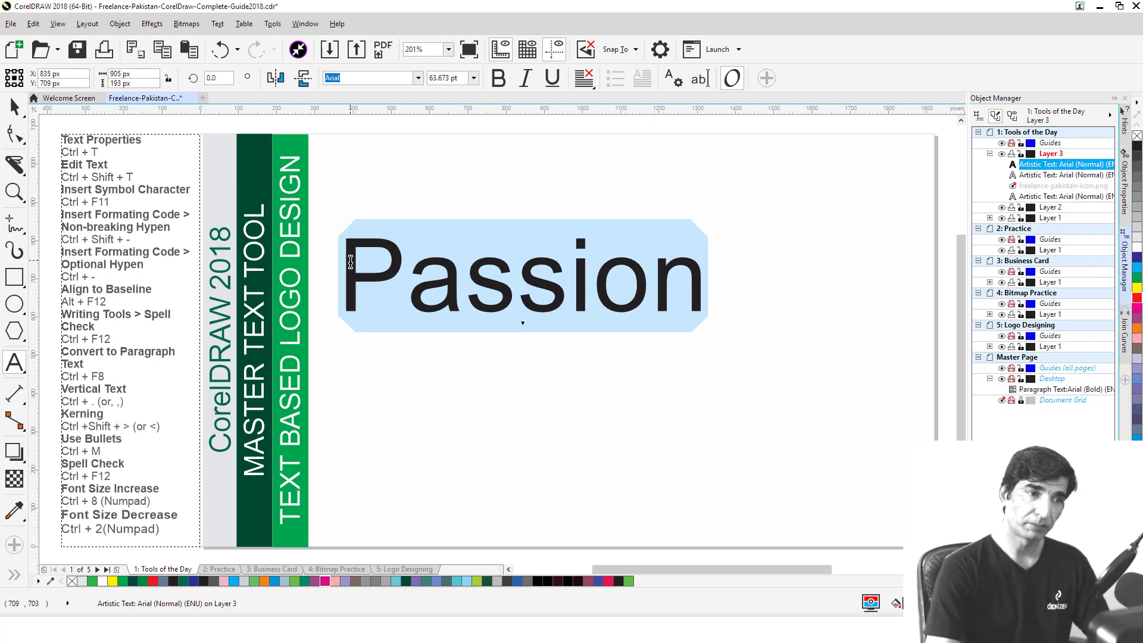
key("ctrl+shift+period")
key("ctrl+shift+period")
key("ctrl+shift+period")
key("ctrl+shift+period")
key("ctrl+shift+period")
key("ctrl+shift+period")
key("ctrl+shift+period")
key("ctrl+shift+period")
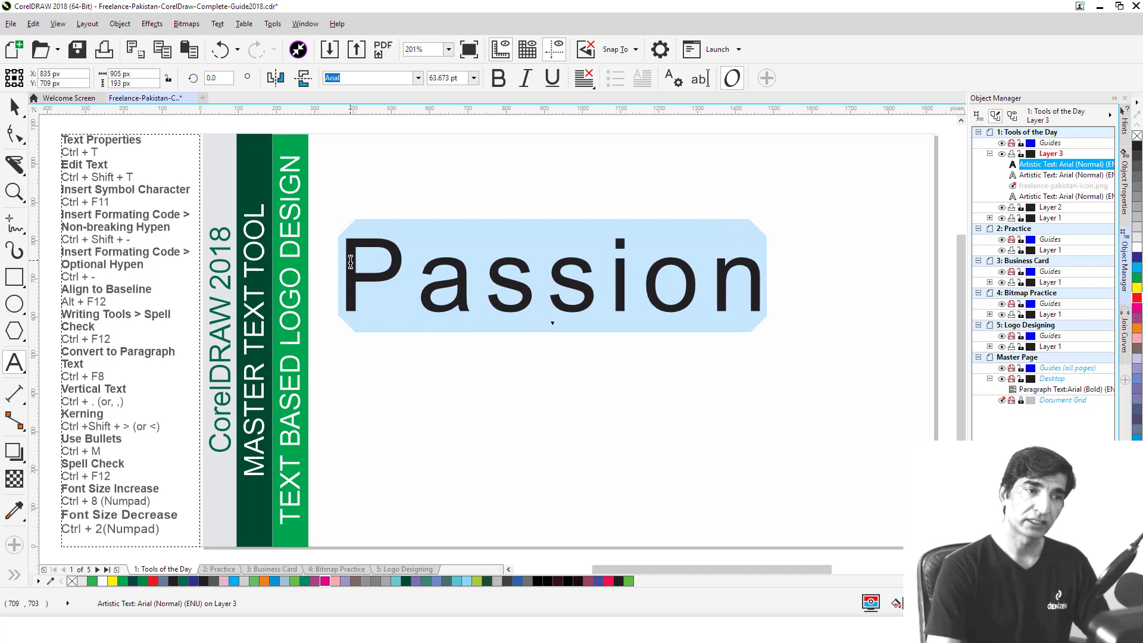
key("ctrl+shift+period")
key("ctrl+shift+period")
key("ctrl+shift+period")
key("ctrl+shift+period")
key("ctrl+shift+period")
key("ctrl+shift+period")
key("ctrl+shift+period")
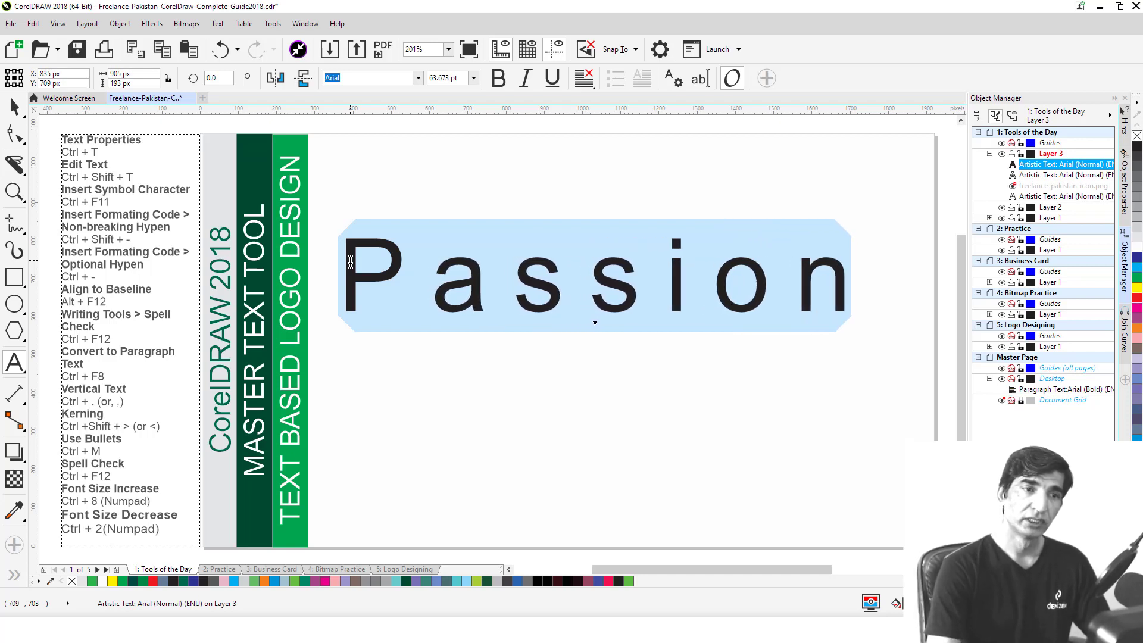
key("ctrl+shift+period")
key("ctrl+shift+period")
key("ctrl+shift+period")
key("ctrl+shift+period")
key("ctrl+shift+period")
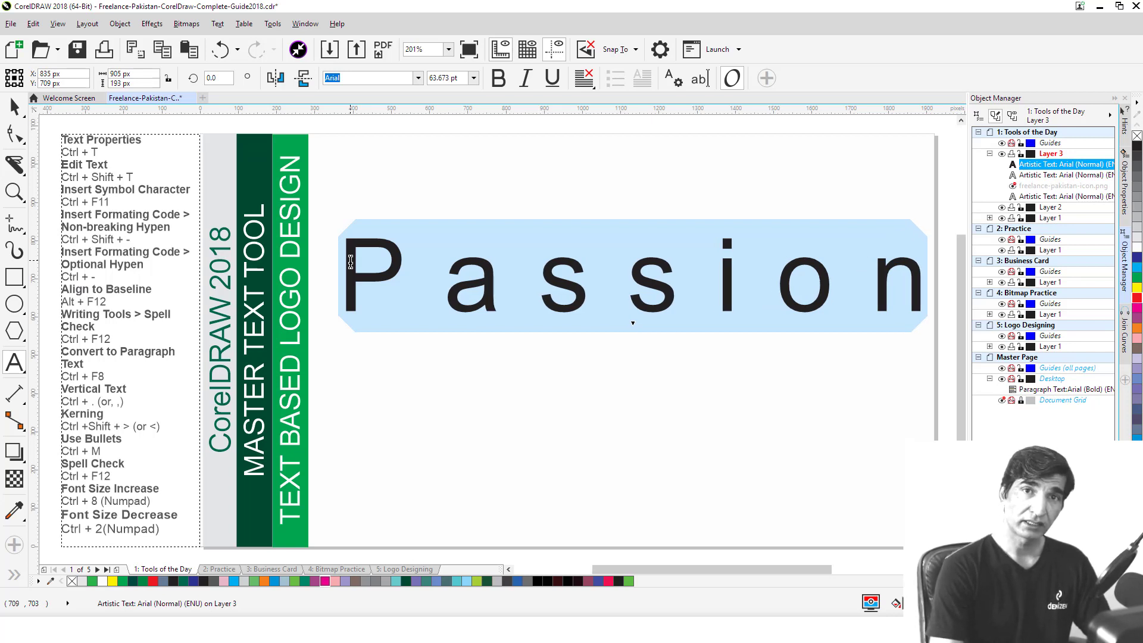
Narrow the character spacing of the selected word Passion in small increments until its letters heavily overlap
key("ctrl+shift+comma")
key("ctrl+shift+comma")
key("ctrl+shift+comma")
key("ctrl+shift+comma")
key("ctrl+shift+comma")
key("ctrl+shift+comma")
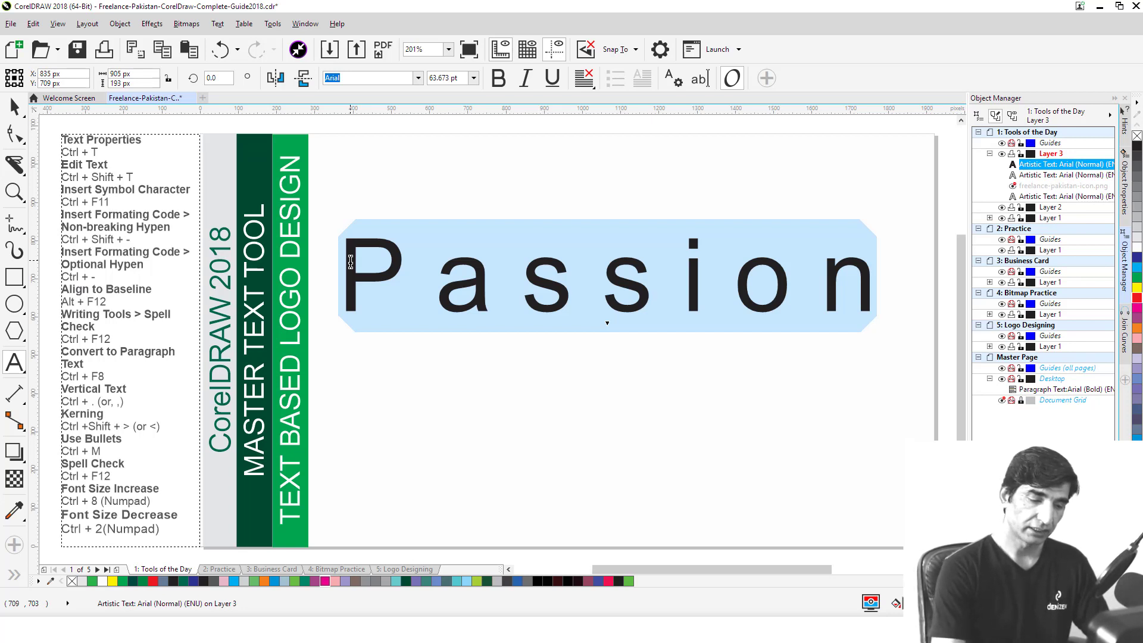
key("ctrl+shift+comma")
key("ctrl+shift+comma")
key("ctrl+shift+comma")
key("ctrl+shift+comma")
key("ctrl+shift+comma")
key("ctrl+shift+comma")
key("ctrl+shift+comma")
key("ctrl+shift+comma")
key("ctrl+shift+comma")
key("ctrl+shift+comma")
key("ctrl+shift+comma")
key("ctrl+shift+comma")
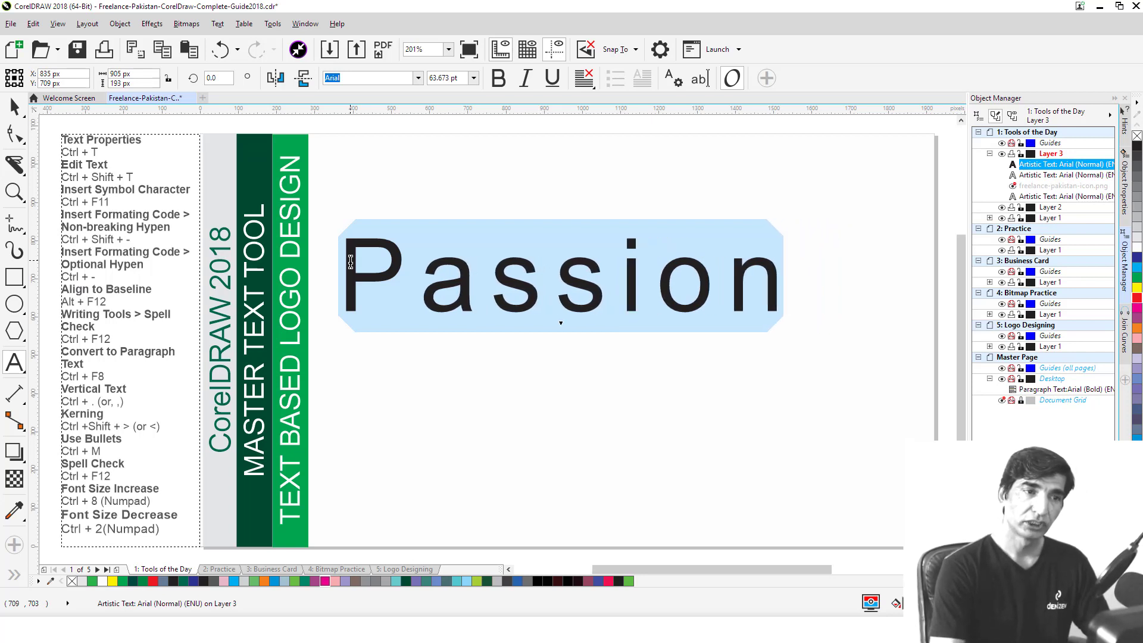
key("ctrl+shift+comma")
key("ctrl+shift+comma")
key("ctrl+shift+comma")
key("ctrl+shift+comma")
key("ctrl+shift+comma")
key("ctrl+shift+comma")
key("ctrl+shift+comma")
key("ctrl+shift+comma")
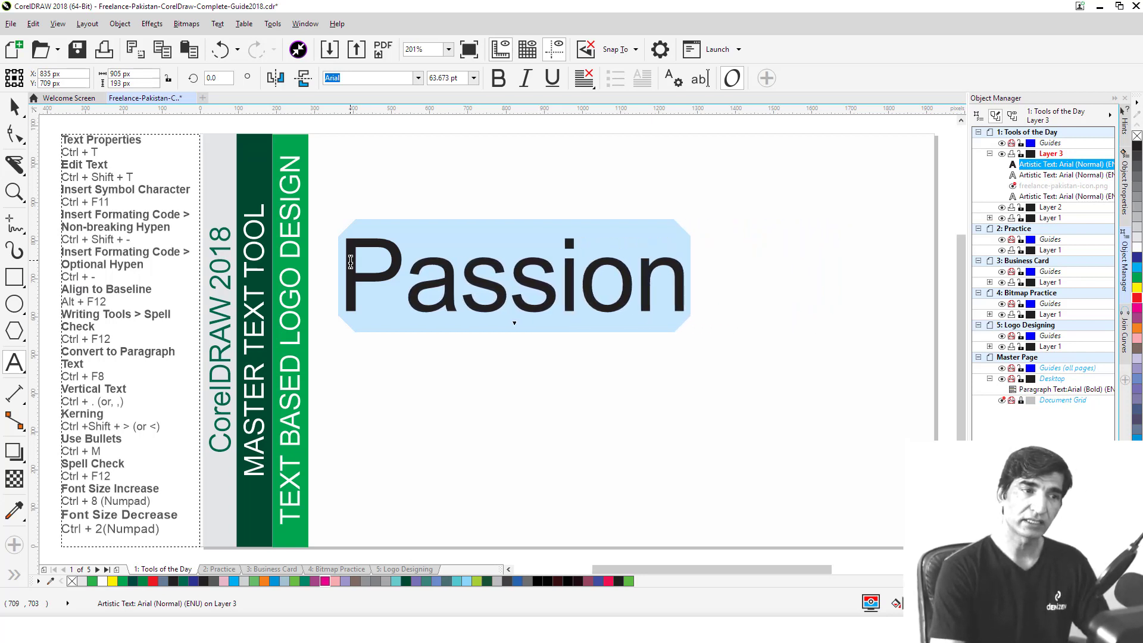
key("ctrl+shift+comma")
key("ctrl+shift+comma")
key("ctrl+shift+comma")
key("ctrl+shift+comma")
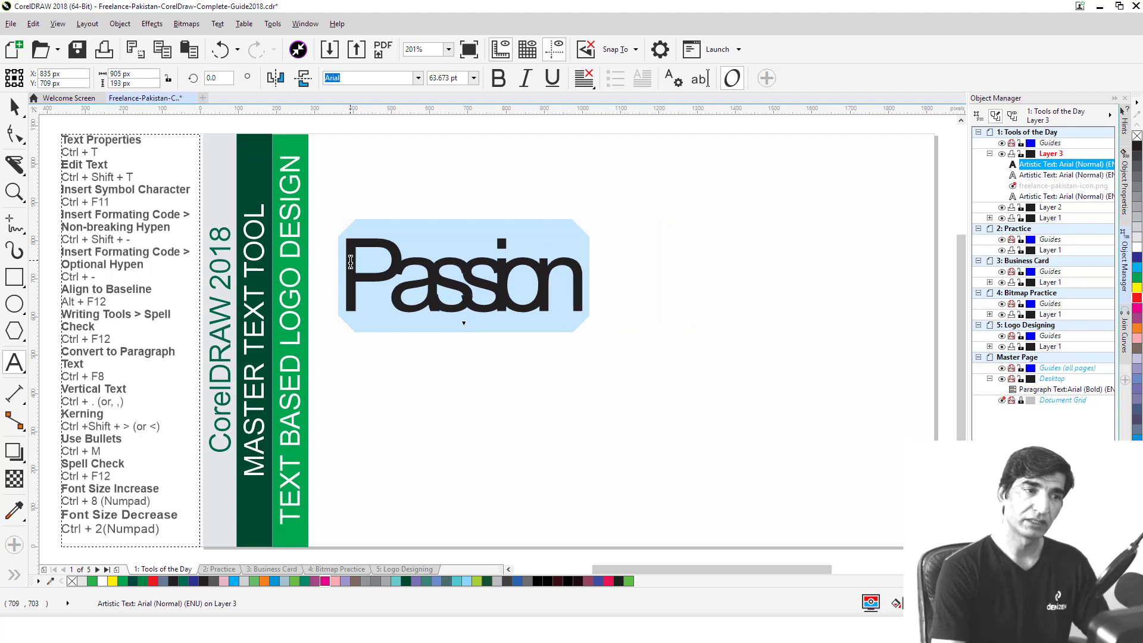
key("ctrl+shift+comma")
key("ctrl+shift+comma")
key("ctrl+shift+comma")
key("ctrl+shift+comma")
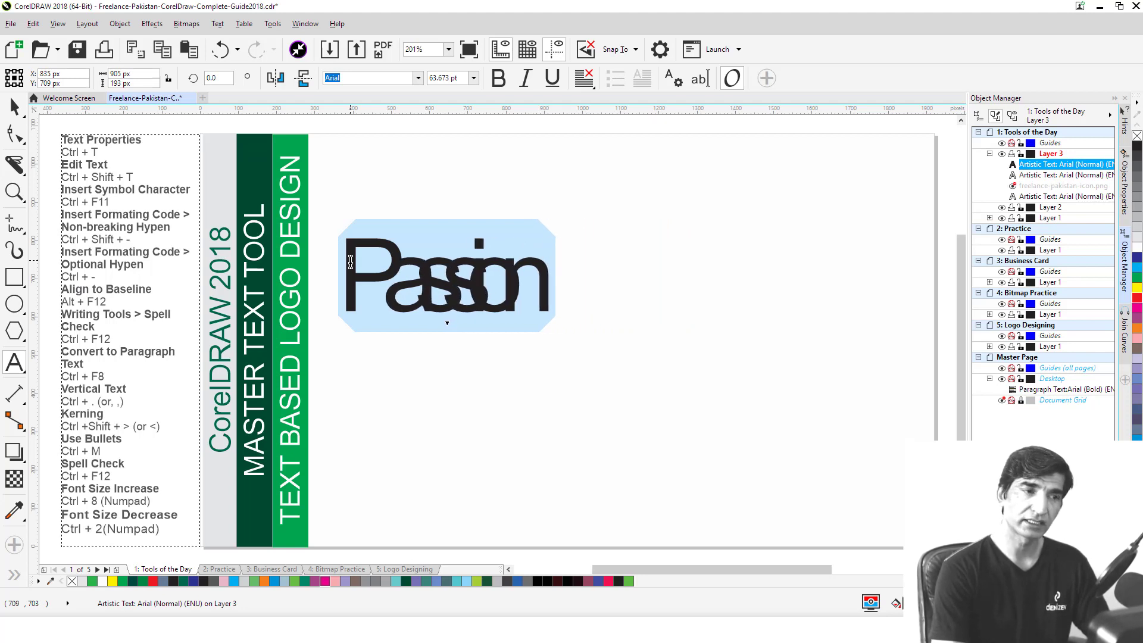
key("ctrl+shift+comma")
key("ctrl+shift+comma")
key("ctrl+shift+comma")
Widen the character spacing of the selected Passion text in small increments until its letters sit close together without overlapping
key("ctrl+shift+period")
key("ctrl+shift+period")
key("ctrl+shift+period")
key("ctrl+shift+period")
key("ctrl+shift+period")
key("ctrl+shift+period")
key("ctrl+shift+period")
key("ctrl+shift+period")
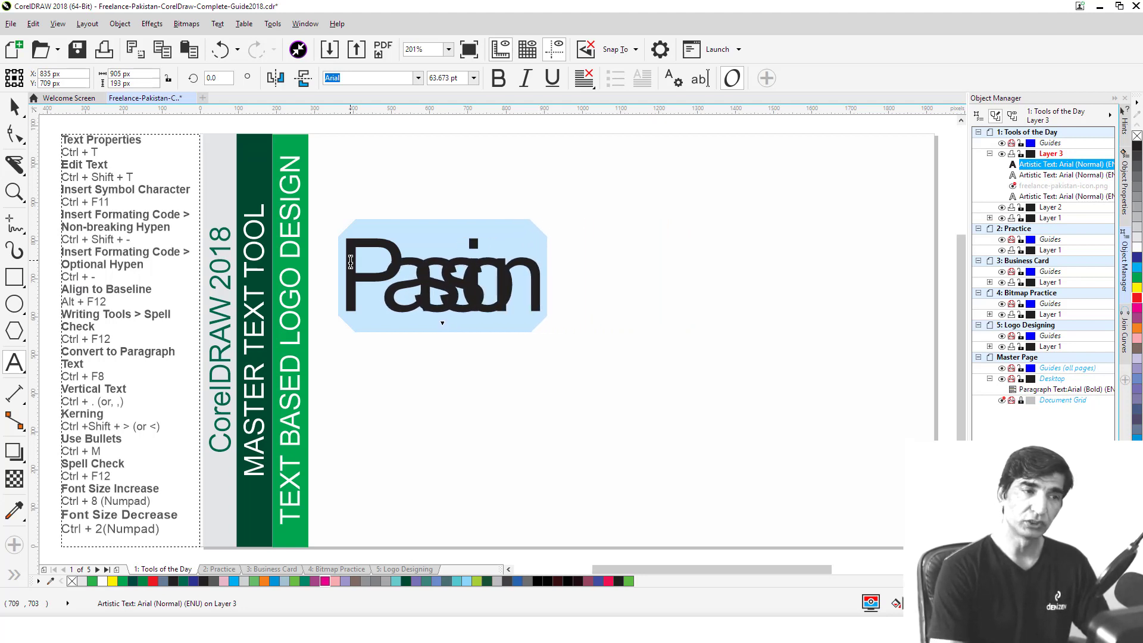
key("ctrl+shift+period")
key("ctrl+shift+period")
key("ctrl+shift+period")
key("ctrl+shift+period")
key("ctrl+shift+period")
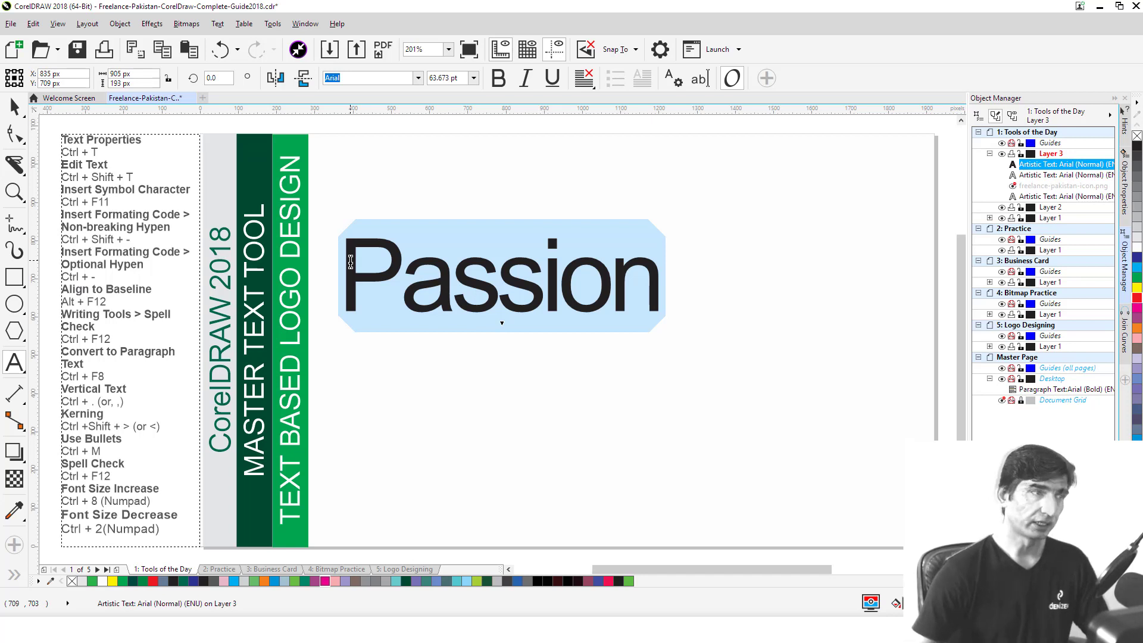
Finish editing the Passion text and fill the whole object with green
key("Escape")
left_click(568, 303)
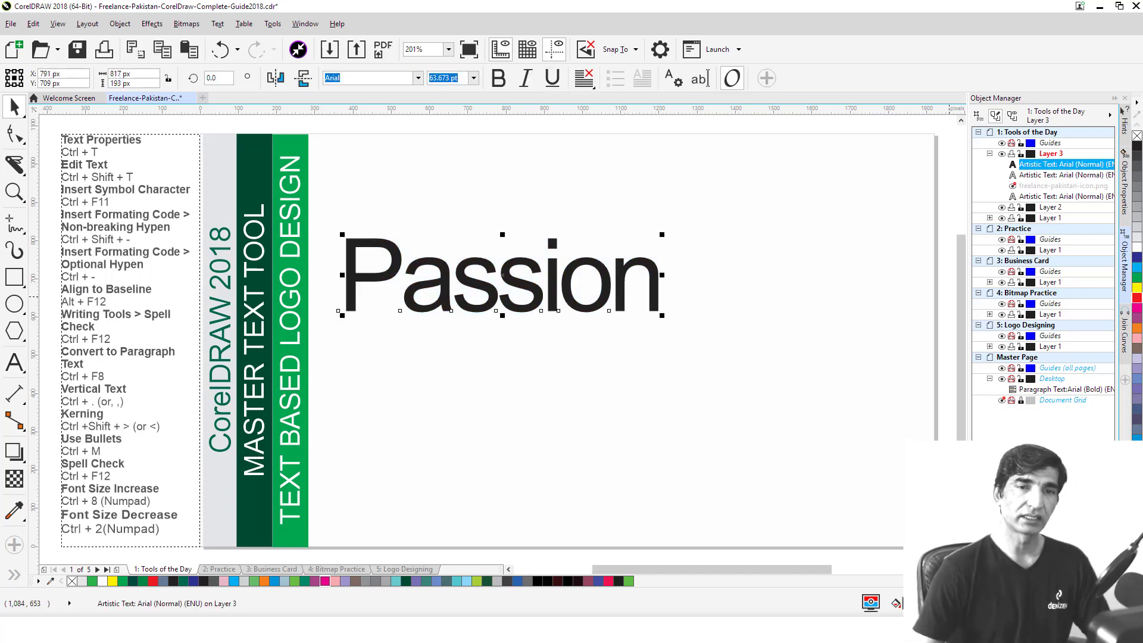
left_click(1137, 278)
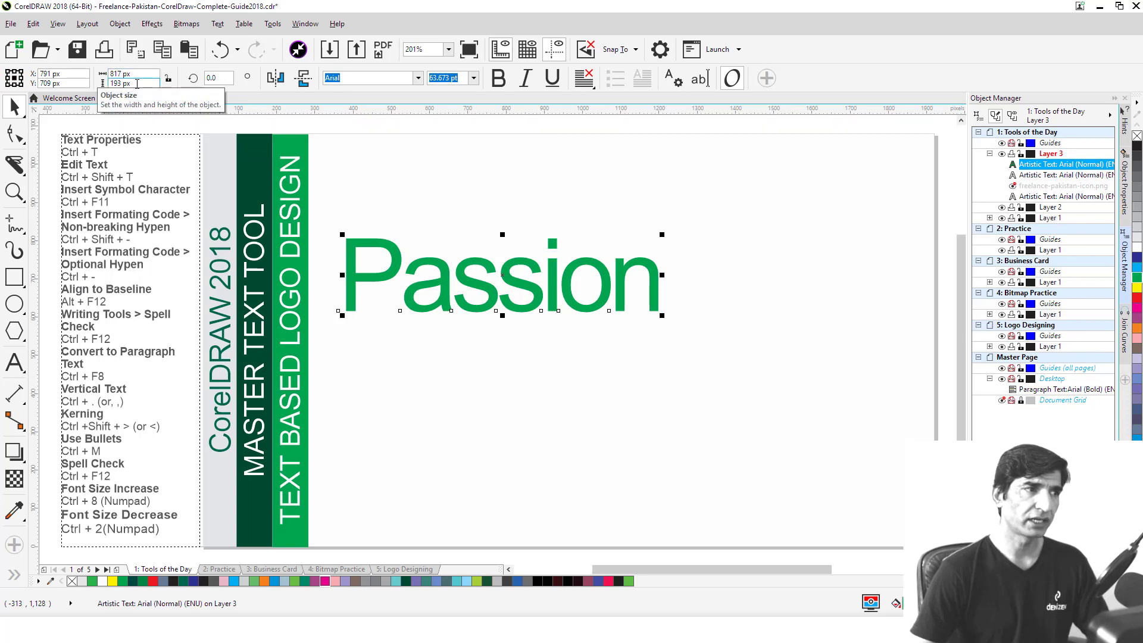
Rotate the Passion text by 20 degrees, then undo the rotation
left_click(220, 78)
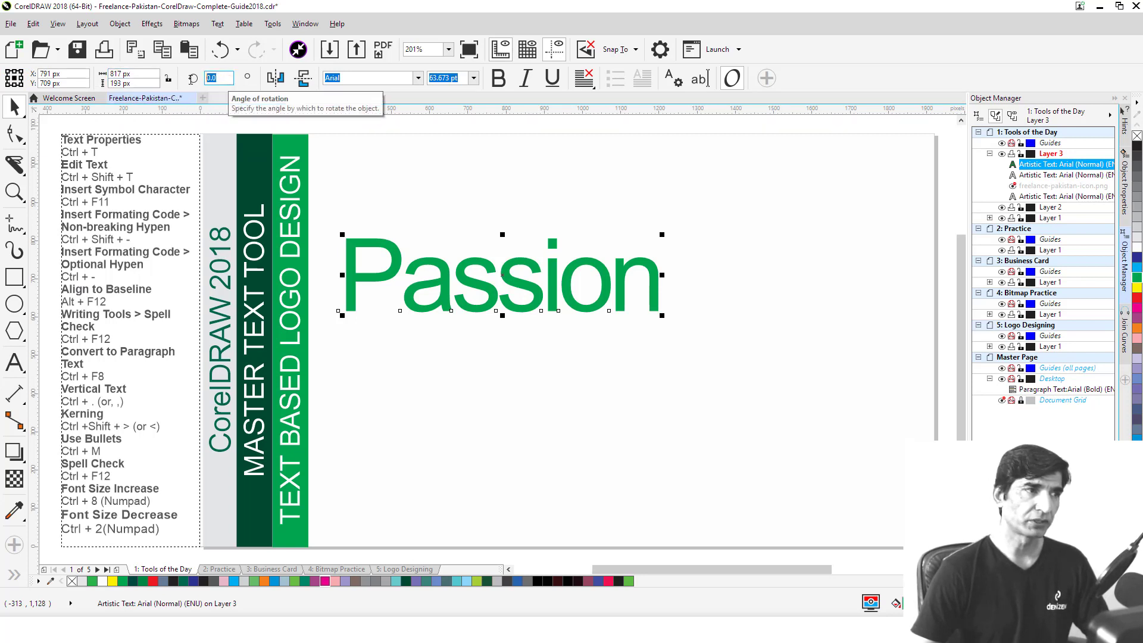
type("20")
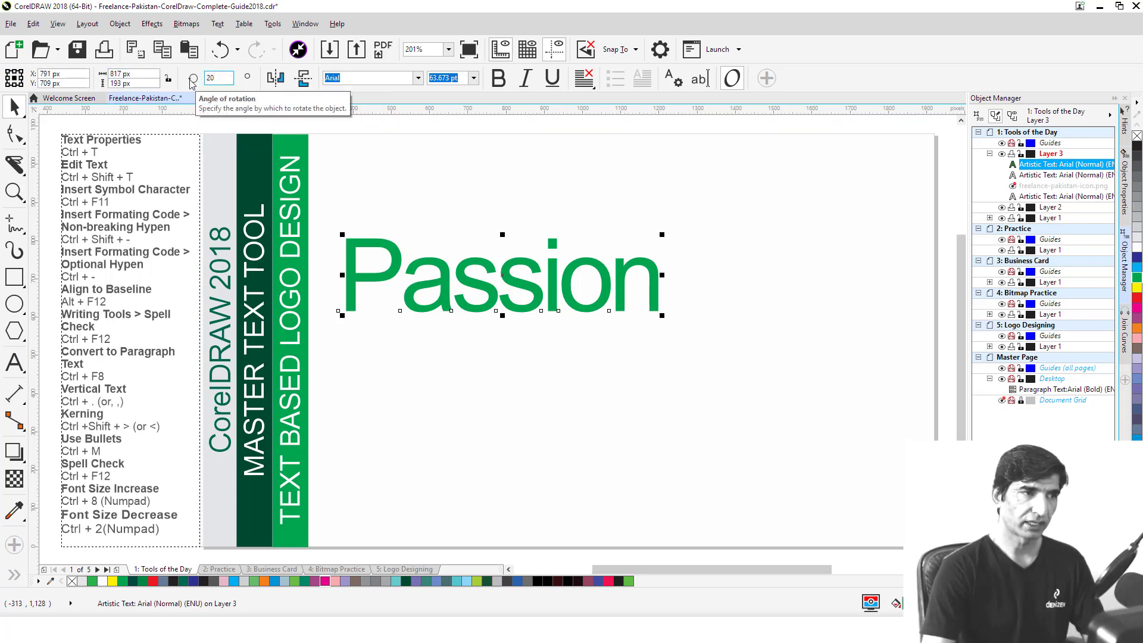
key("Return")
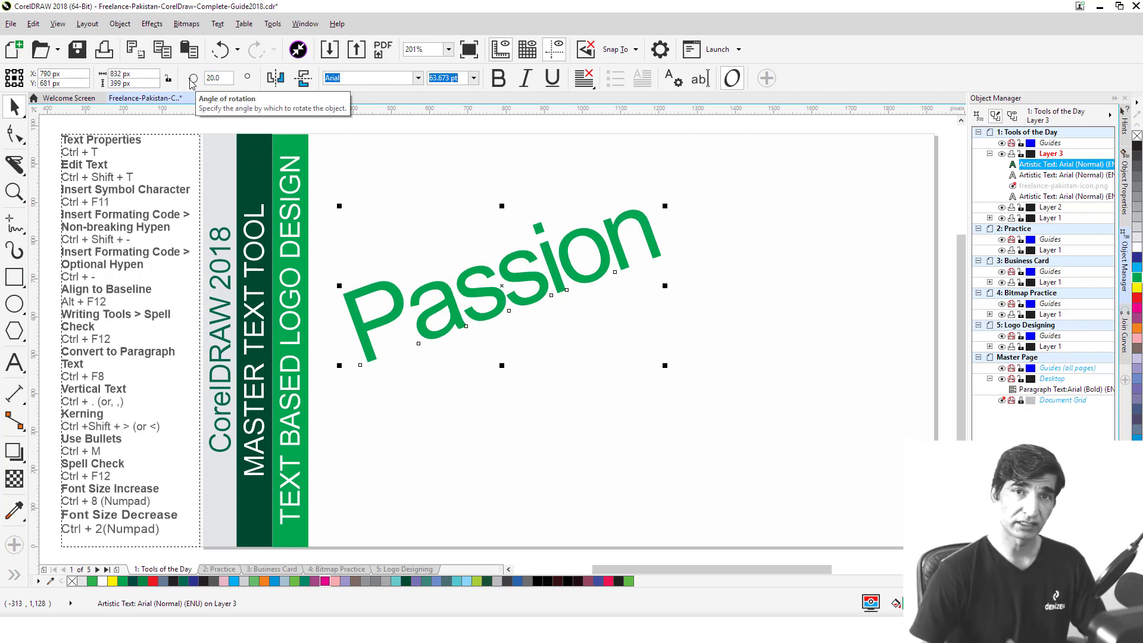
key("ctrl+z")
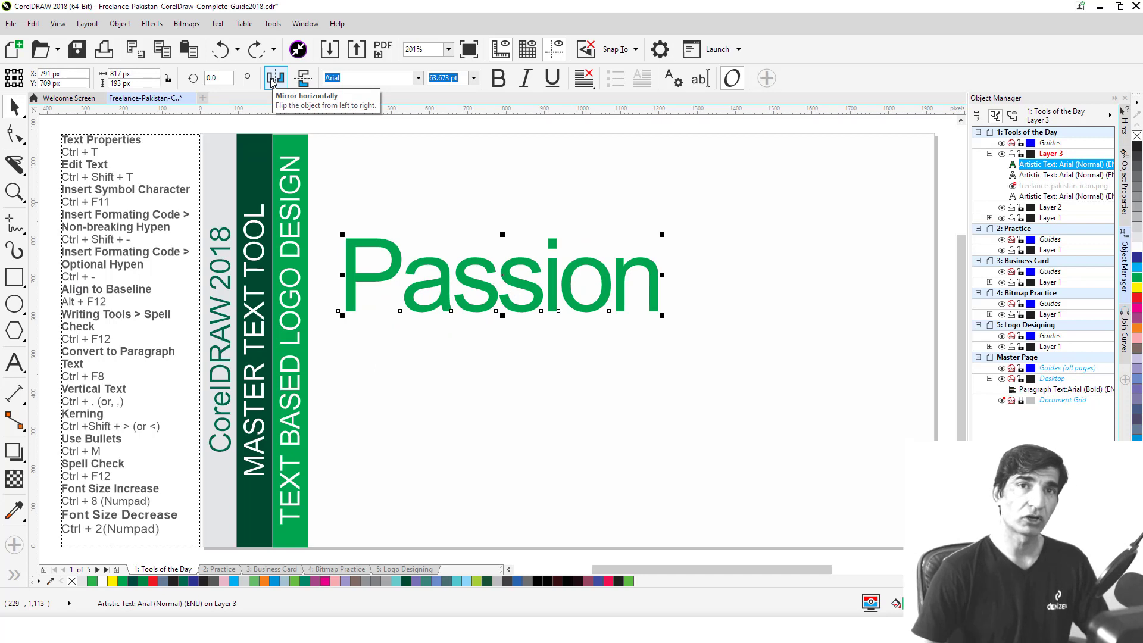
Try mirroring the Passion text vertically and horizontally several times, then undo all the flips
left_click(301, 82)
left_click(302, 82)
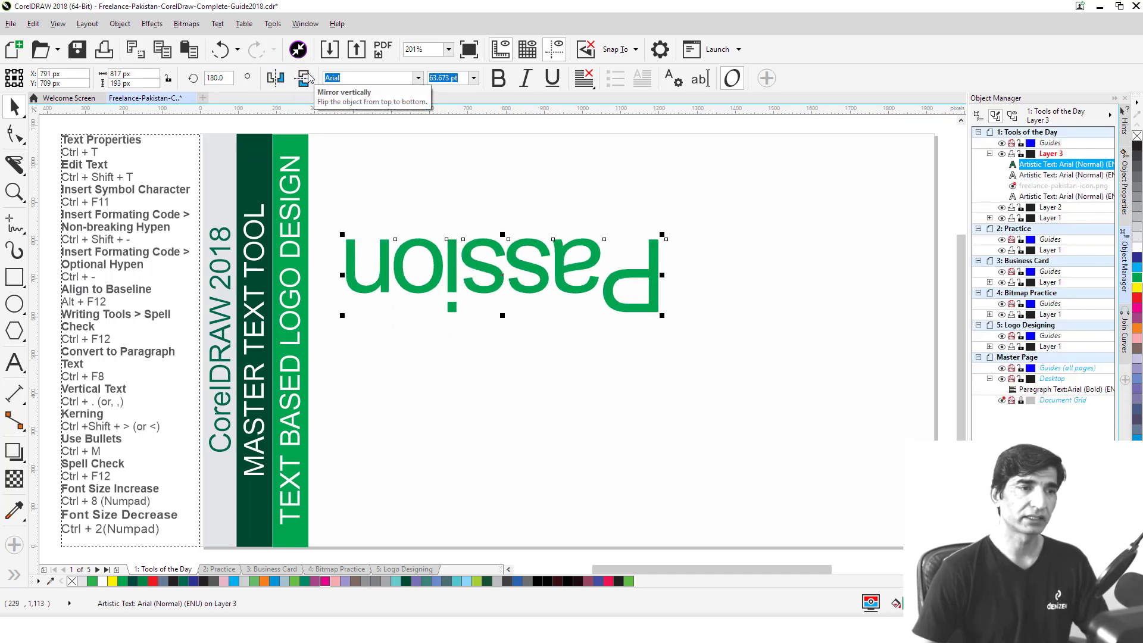
left_click(272, 82)
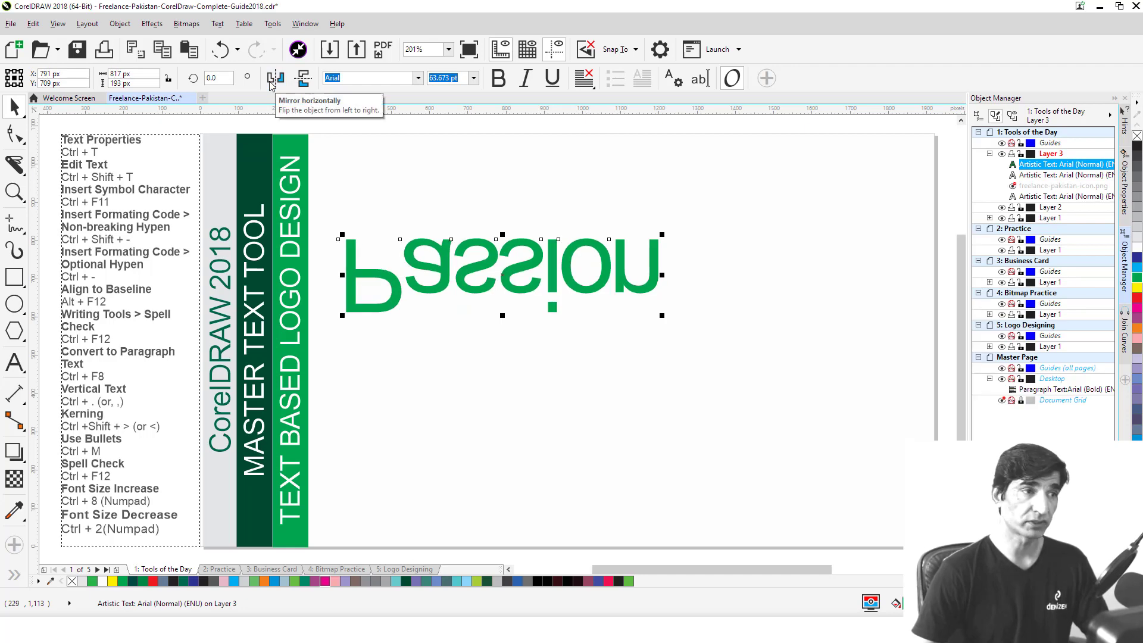
left_click(273, 82)
left_click(284, 82)
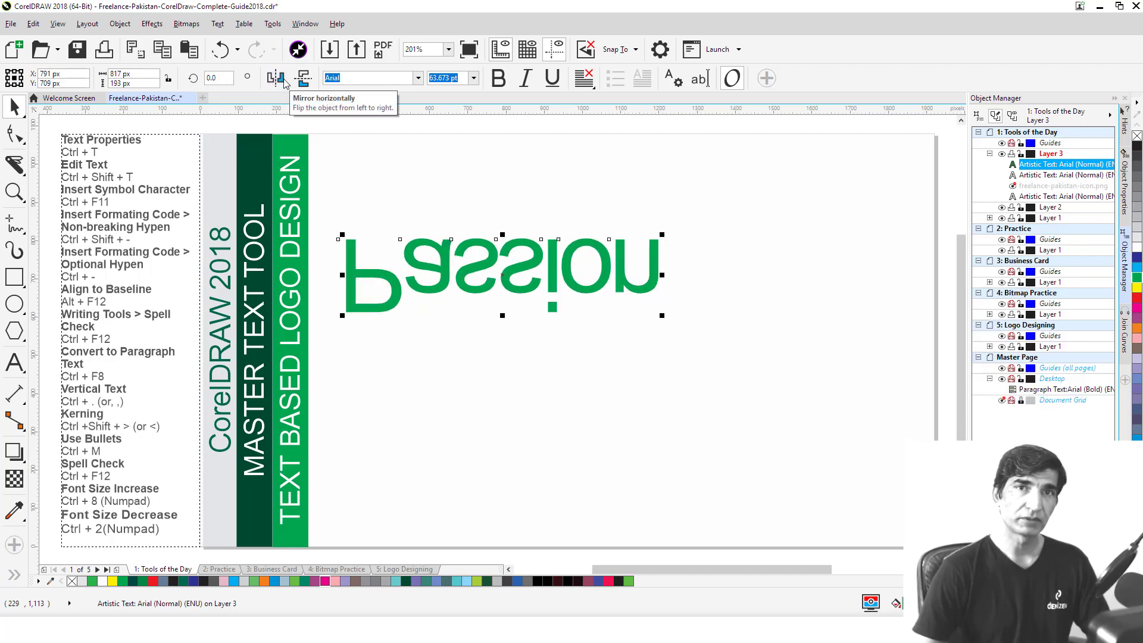
left_click(285, 82)
left_click(284, 83)
left_click(284, 83)
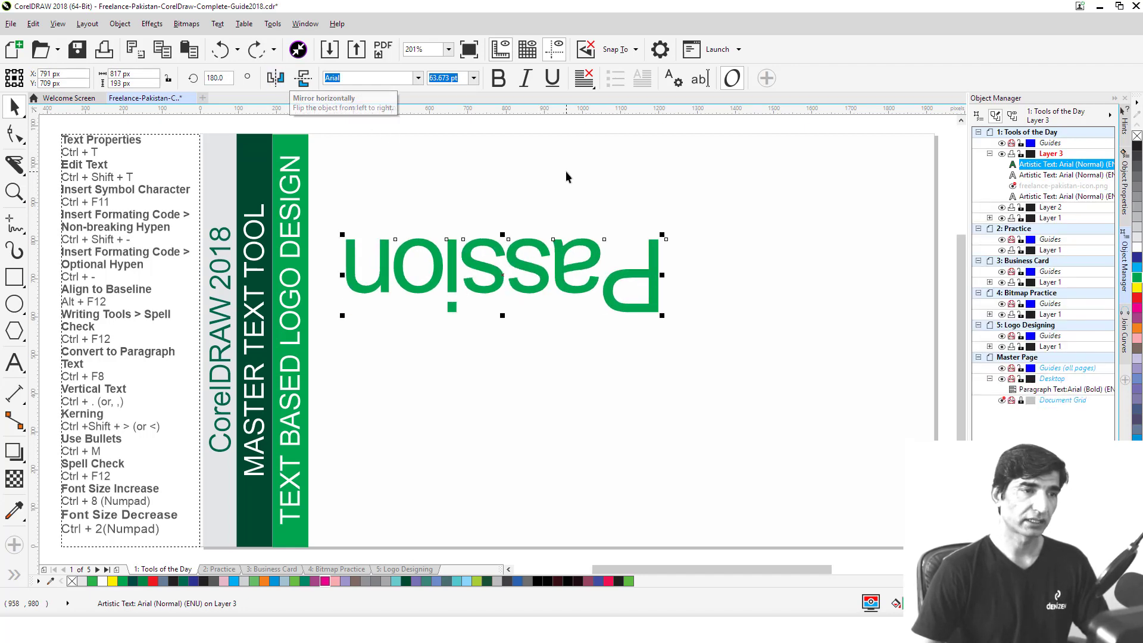
key("ctrl+z")
key("ctrl+z")
key("ctrl+z")
key("ctrl+z")
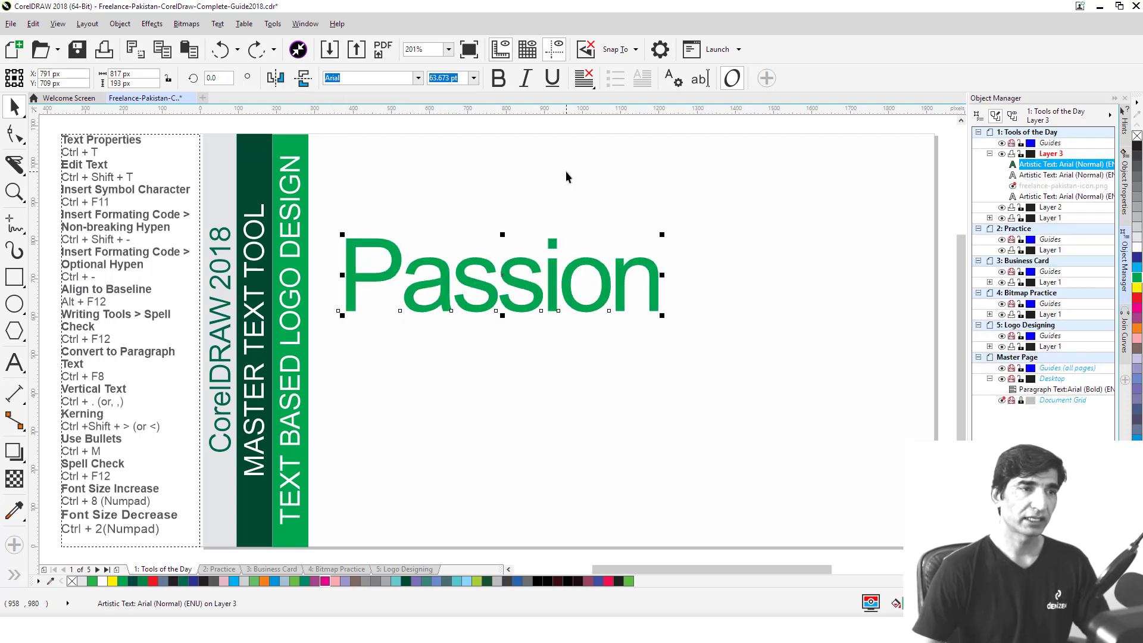
Preview fonts such as Asimov and Arvo on the Passion text, then move it to the right side of the page
left_click(419, 81)
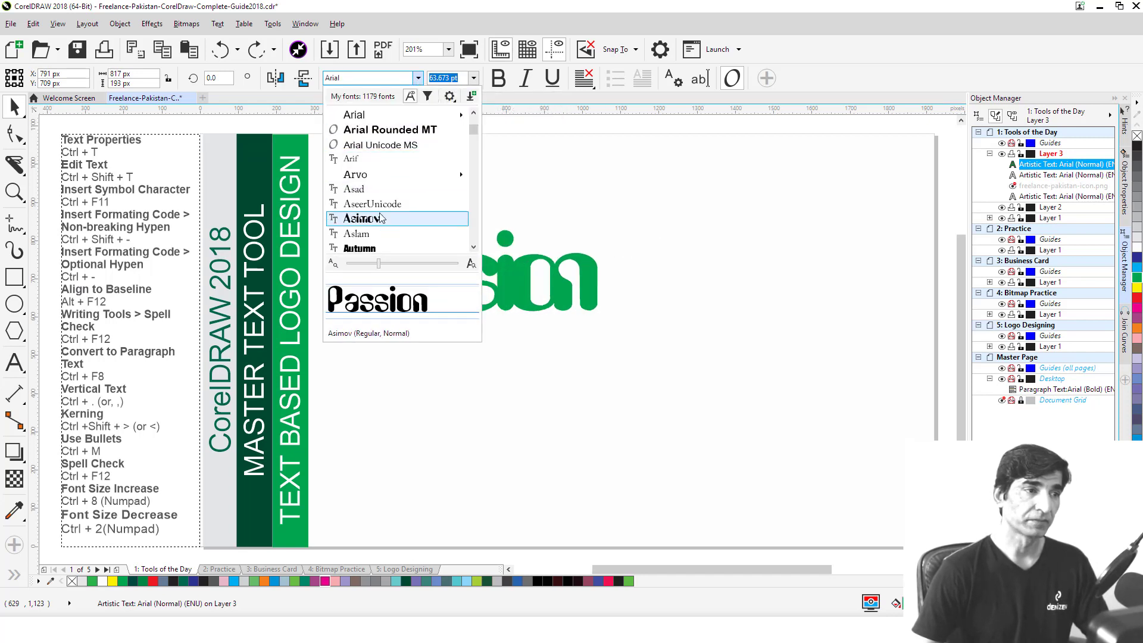
mouse_move(369, 176)
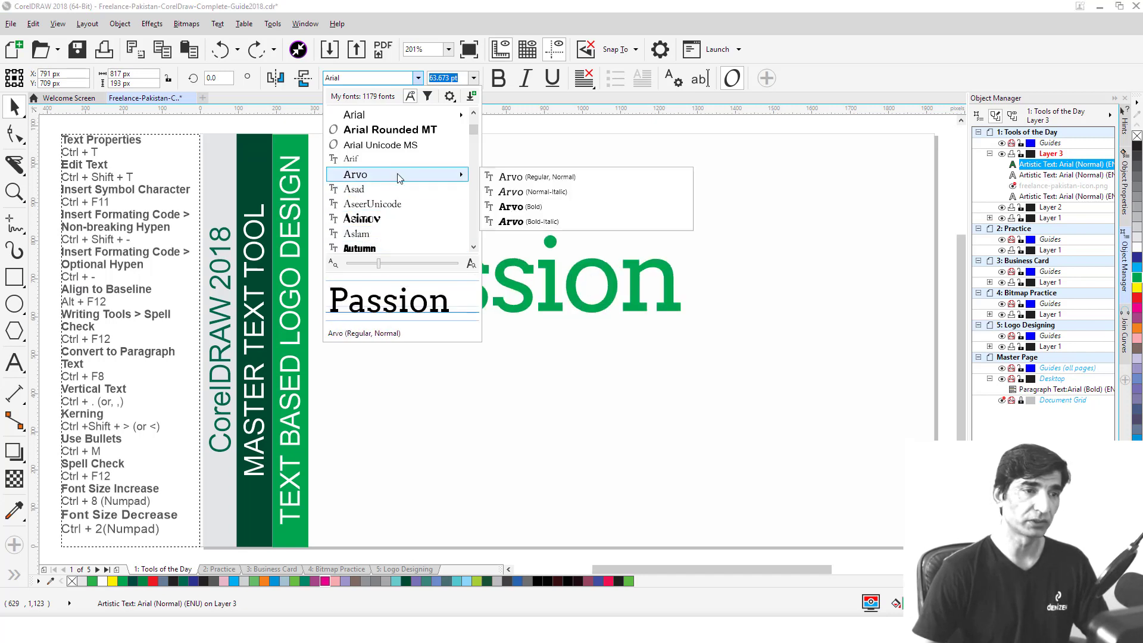
left_click(567, 281)
left_click_drag(618, 283, 873, 287)
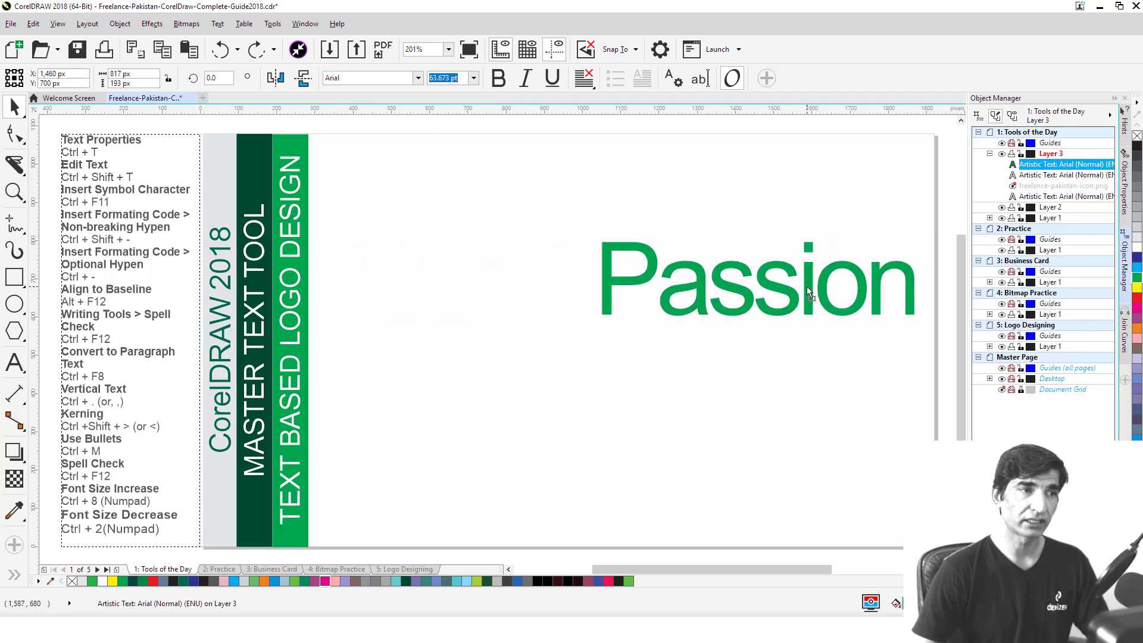
Search the fonts for "open" and apply Open Sans Condensed (Bold) to the Passion text
left_click(419, 78)
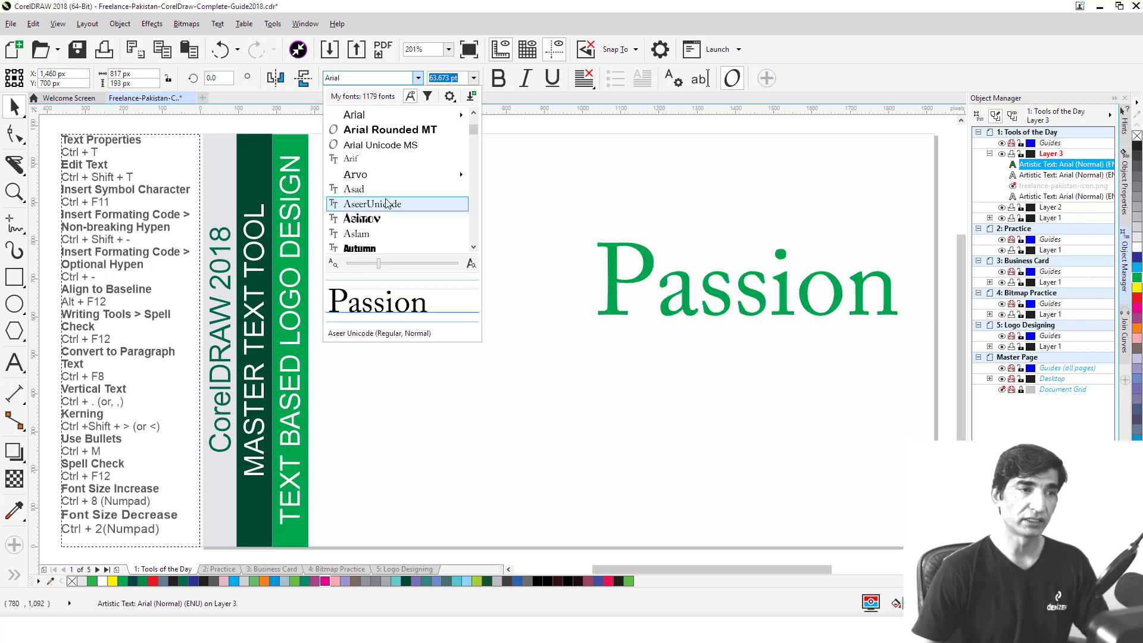
mouse_move(376, 178)
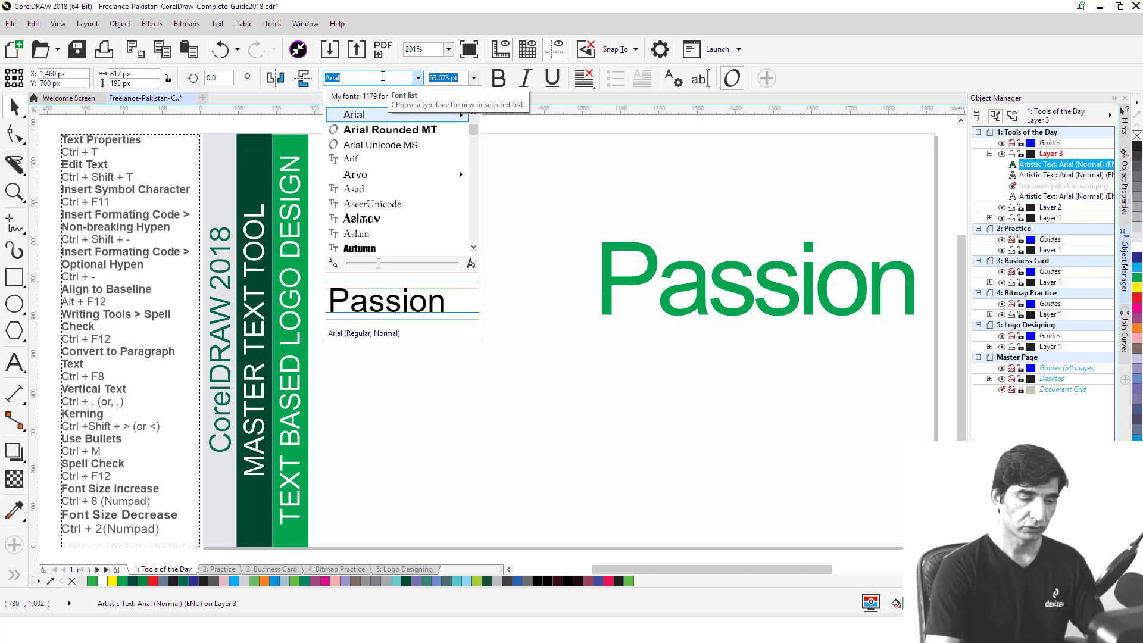
type("ope")
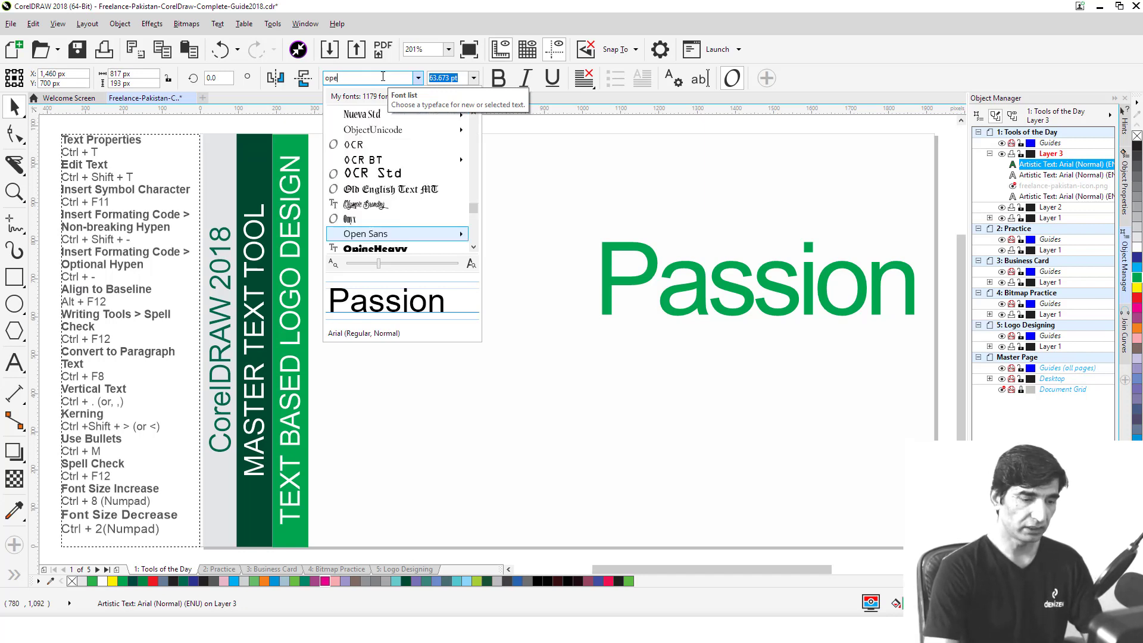
type("n")
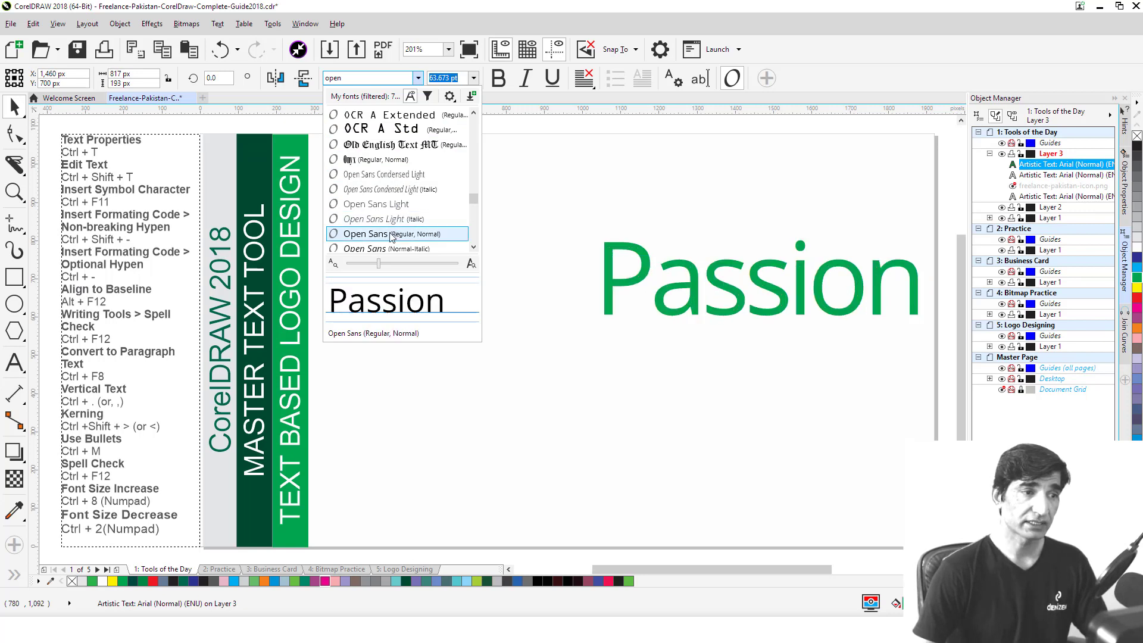
scroll(391, 235, "down", 1)
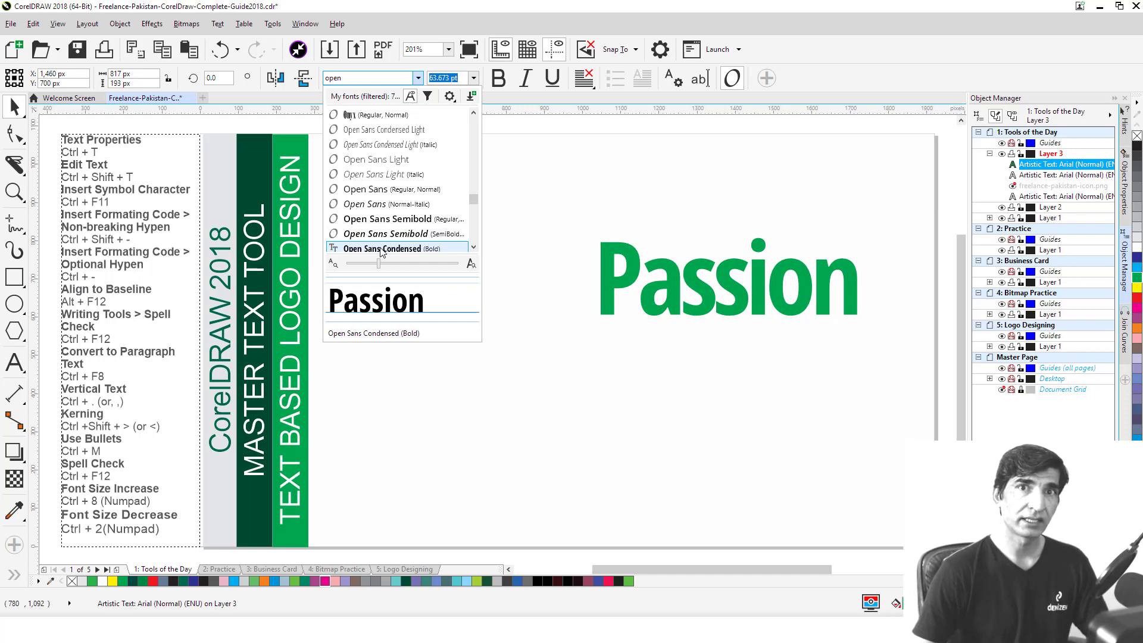
left_click(381, 249)
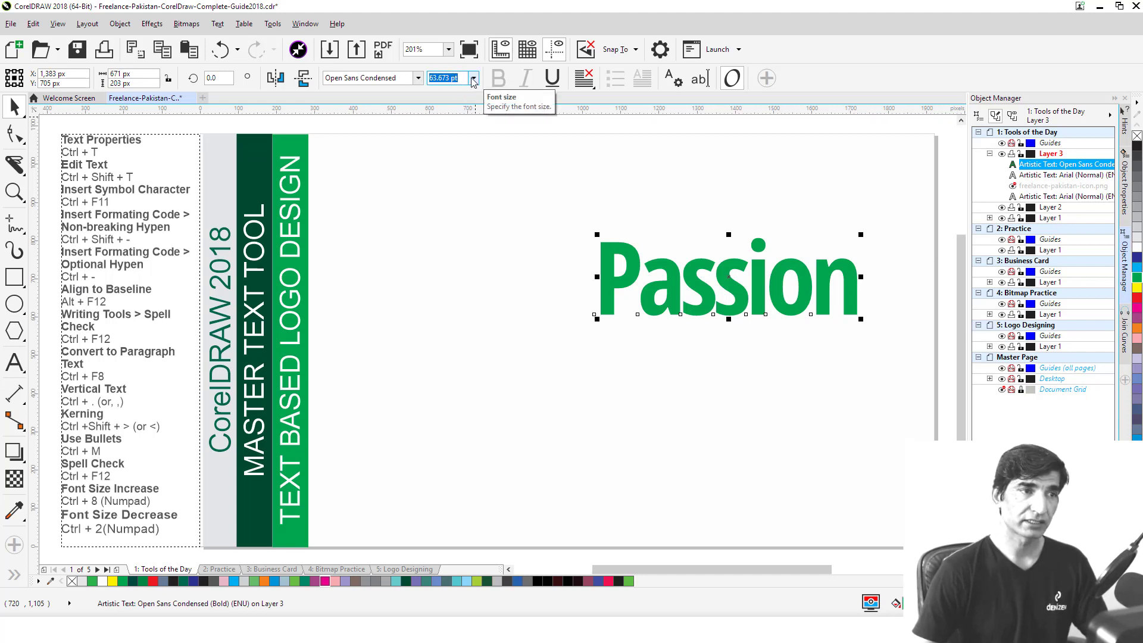
Set the Passion text's font size to 30 pt, then scale it up freehand from its corners to about 1,263 by 383 px
left_click(474, 78)
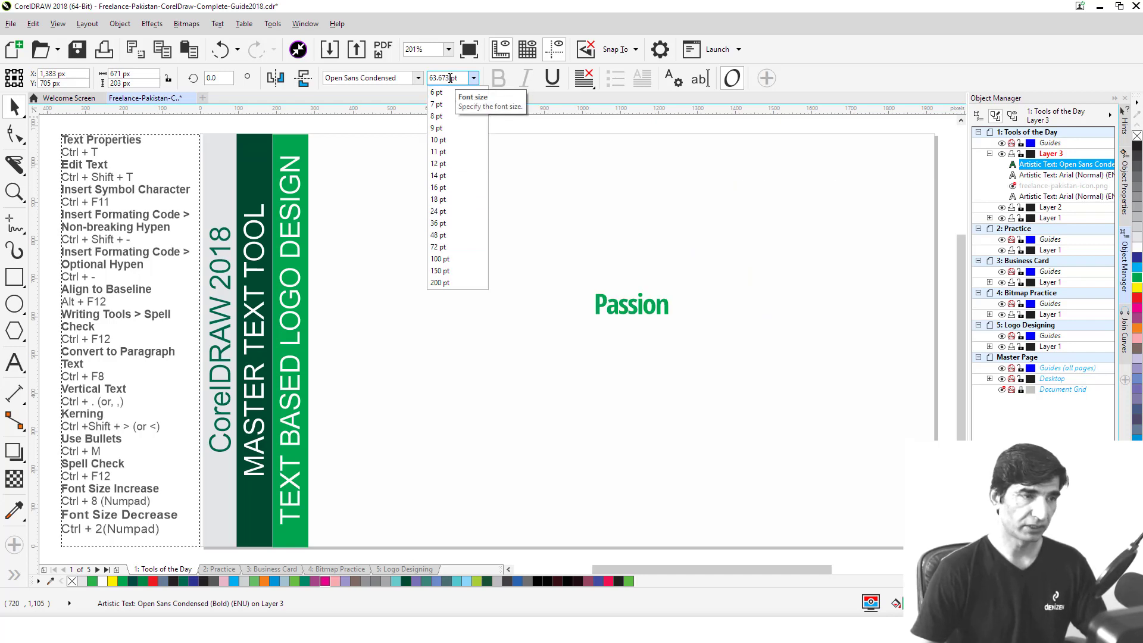
triple_click(450, 78)
type("30")
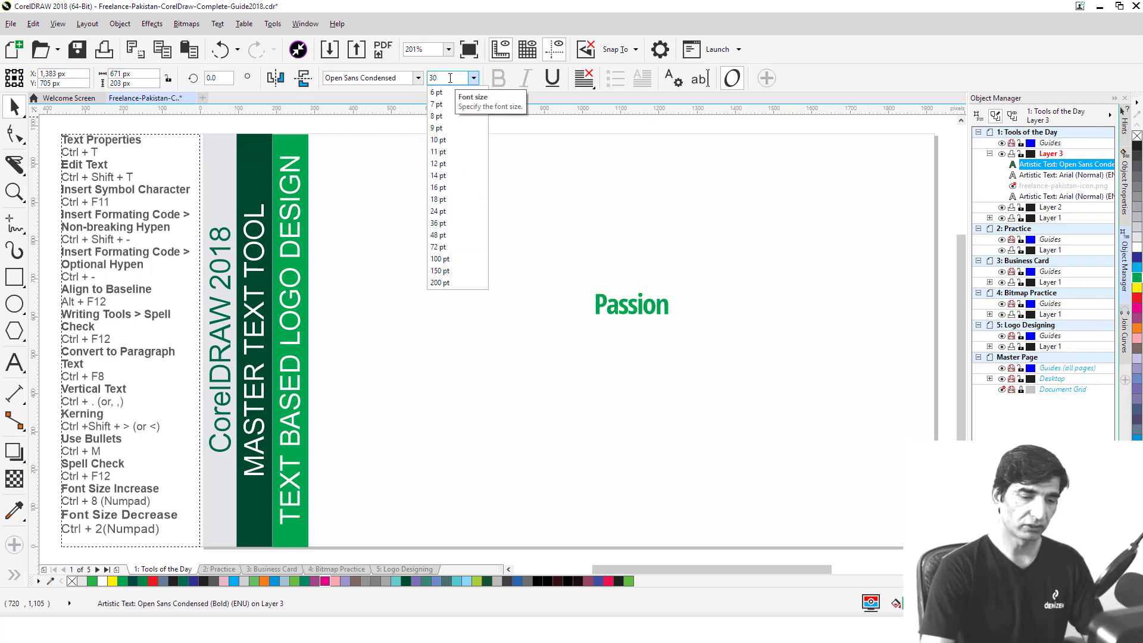
key("Return")
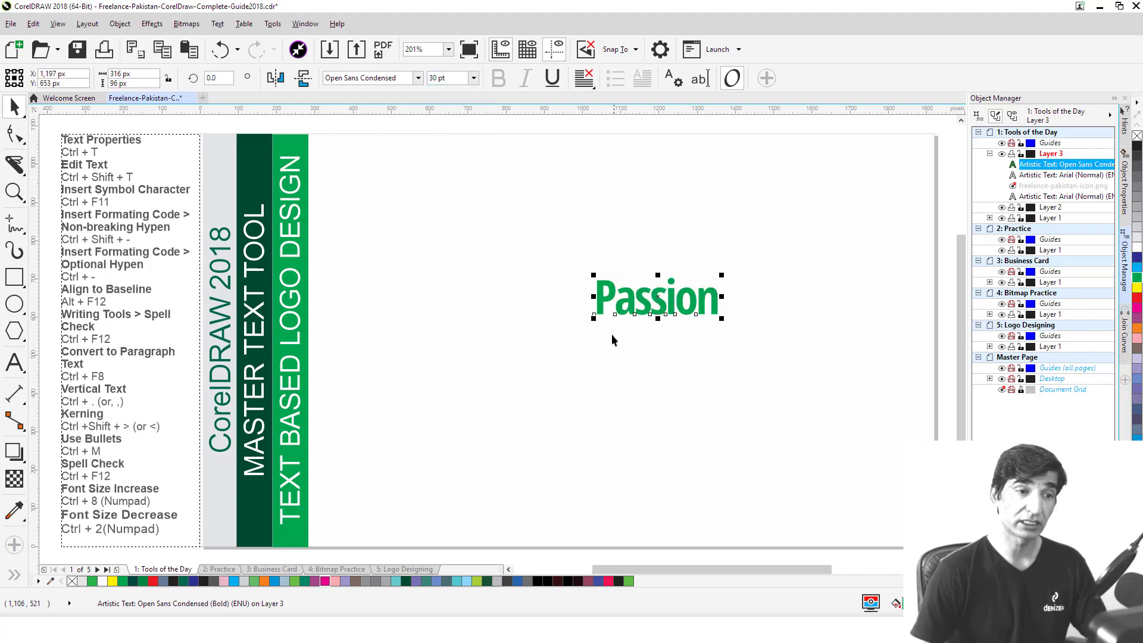
left_click_drag(593, 318, 356, 448)
left_click_drag(722, 274, 846, 237)
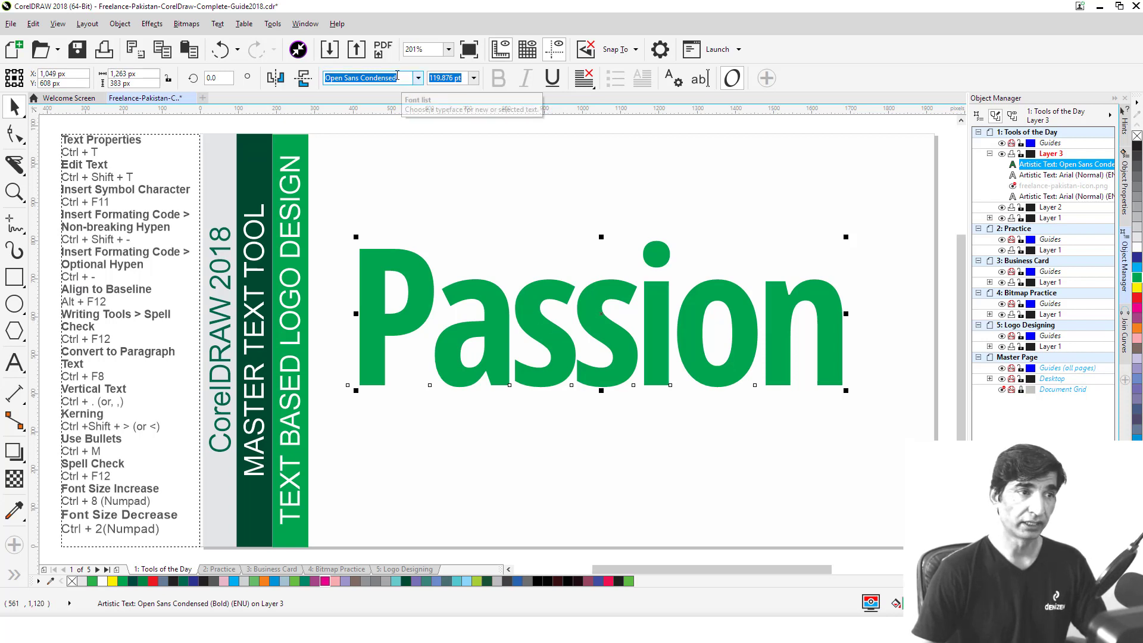
Change the Passion text's font to Open Sans Light and make it italic
left_click(418, 78)
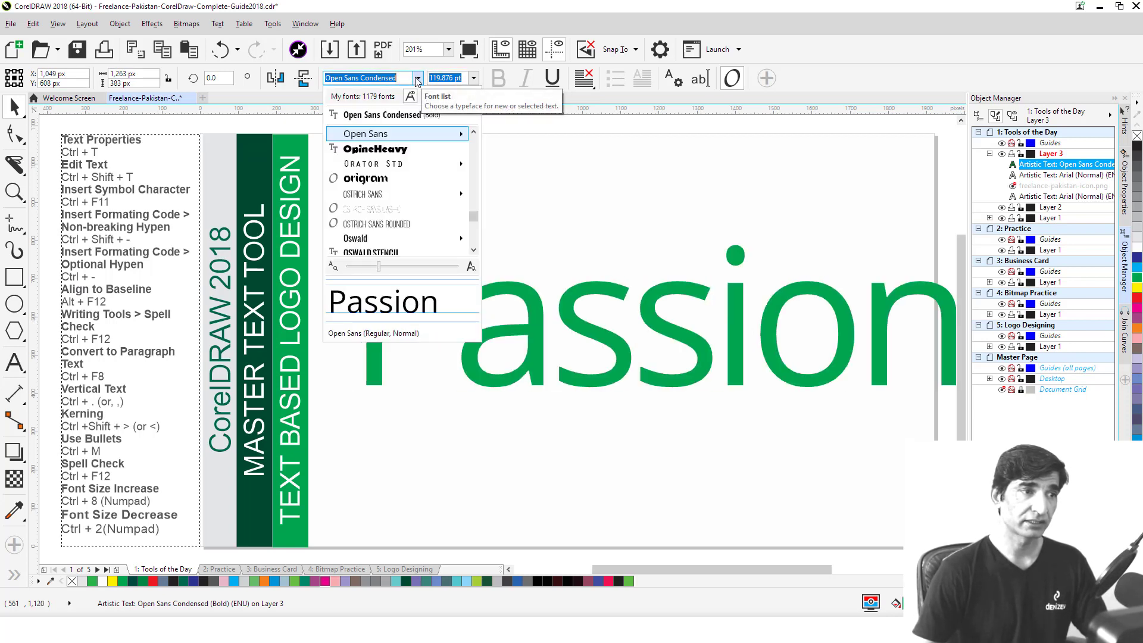
mouse_move(375, 133)
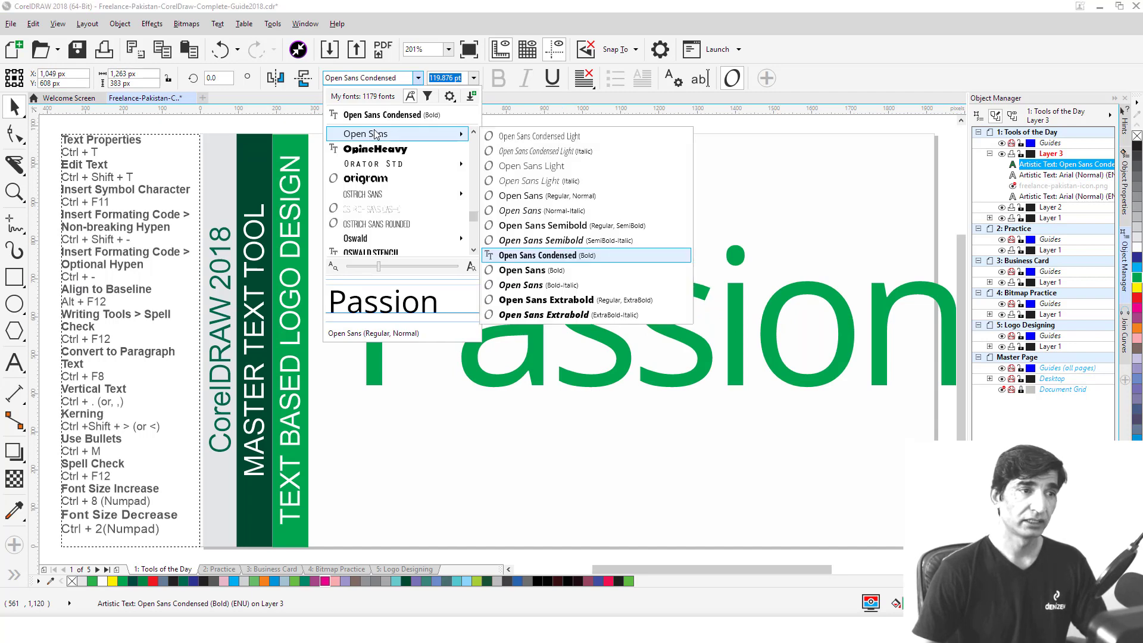
left_click(537, 166)
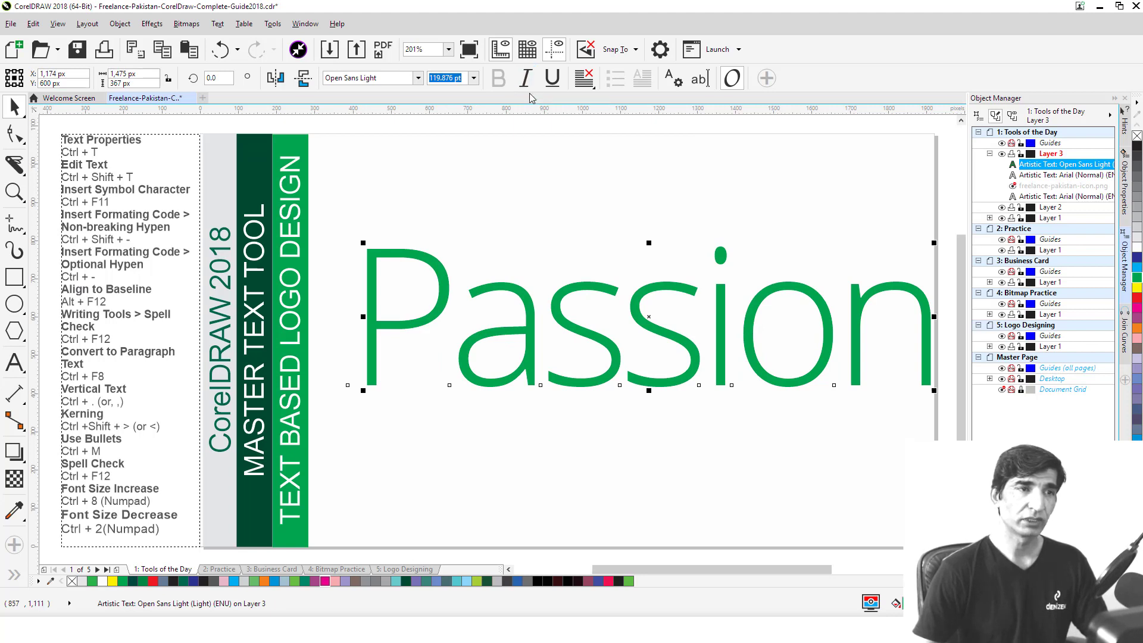
left_click(525, 80)
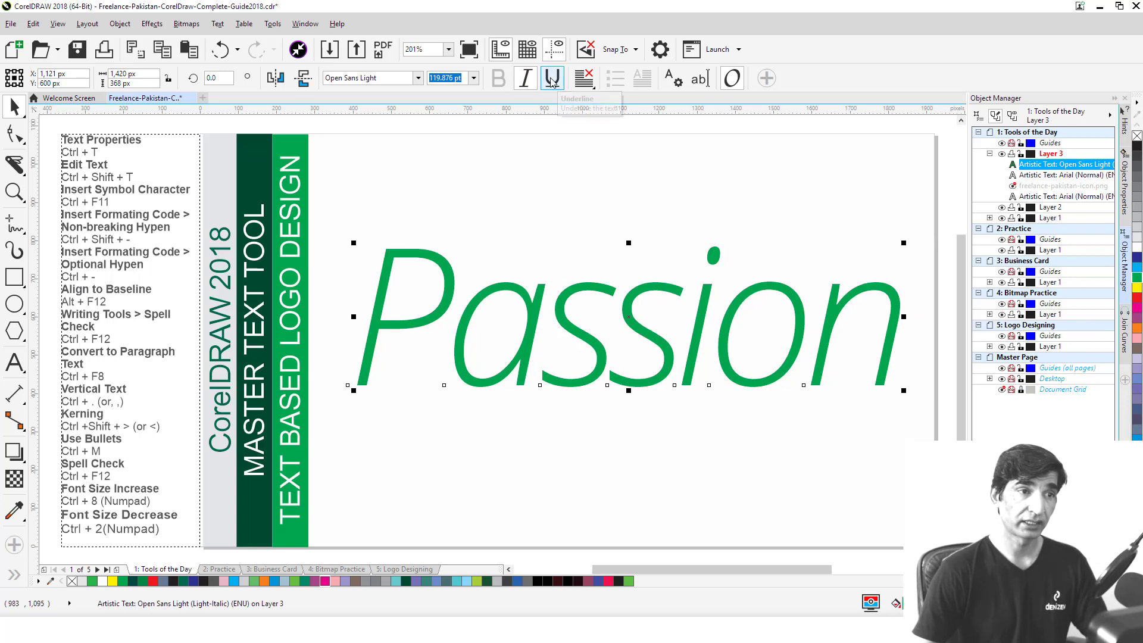
Underline the Passion text and tighten its letter spacing with the Shape tool until it is about 1,414 px wide
left_click(552, 80)
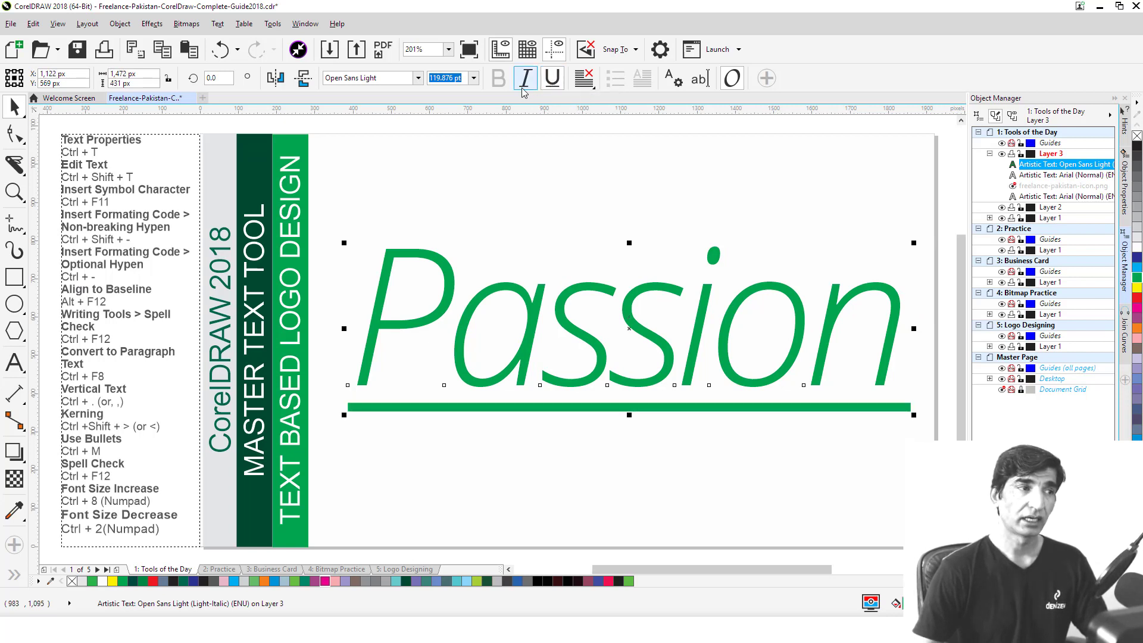
left_click(549, 178)
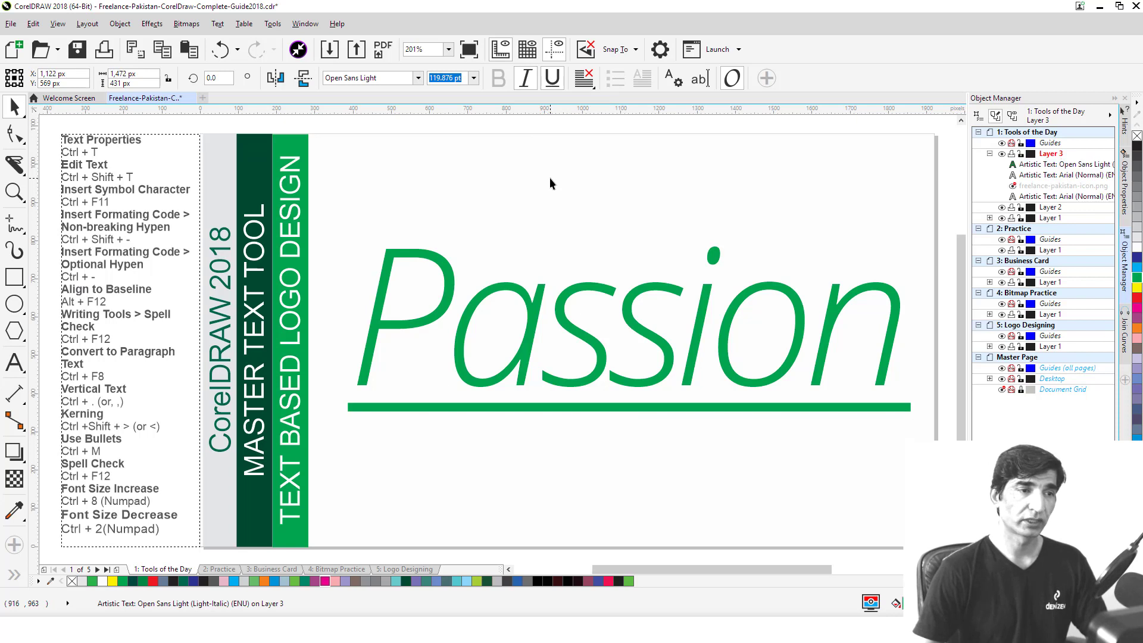
left_click(516, 294)
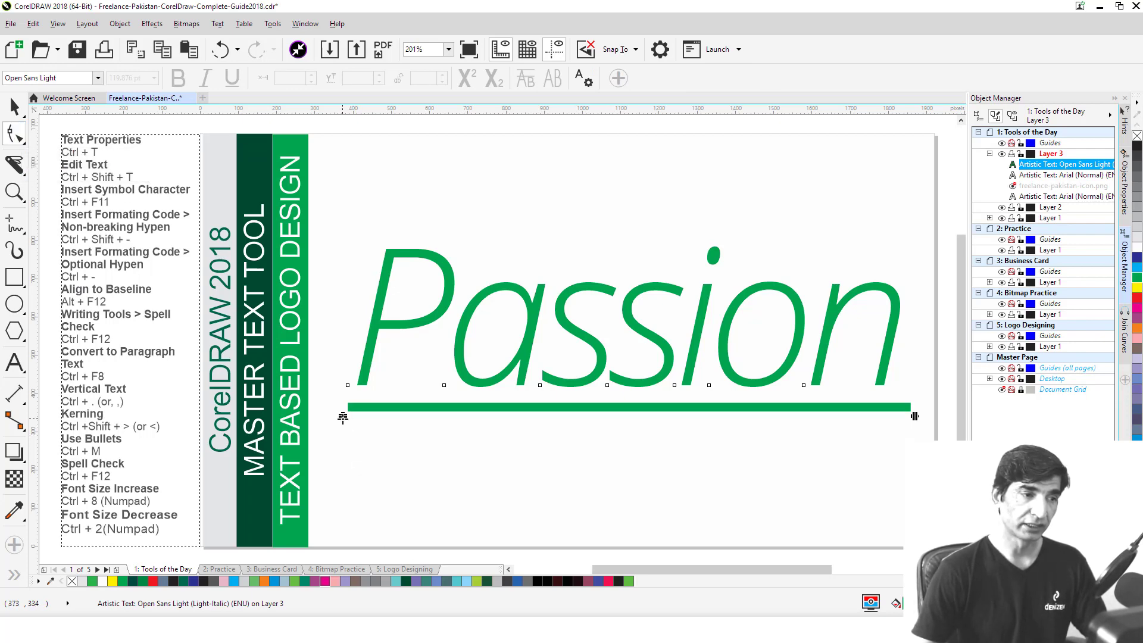
mouse_move(342, 417)
left_mouse_down()
mouse_move(344, 465)
mouse_move(341, 414)
left_mouse_up()
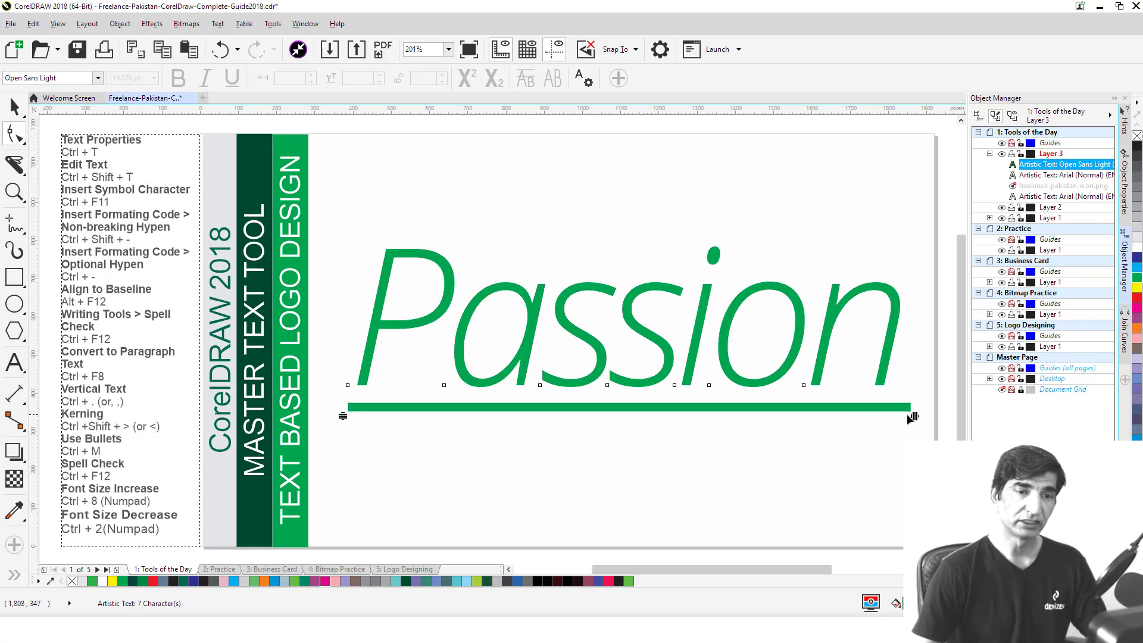
left_click_drag(914, 417, 888, 428)
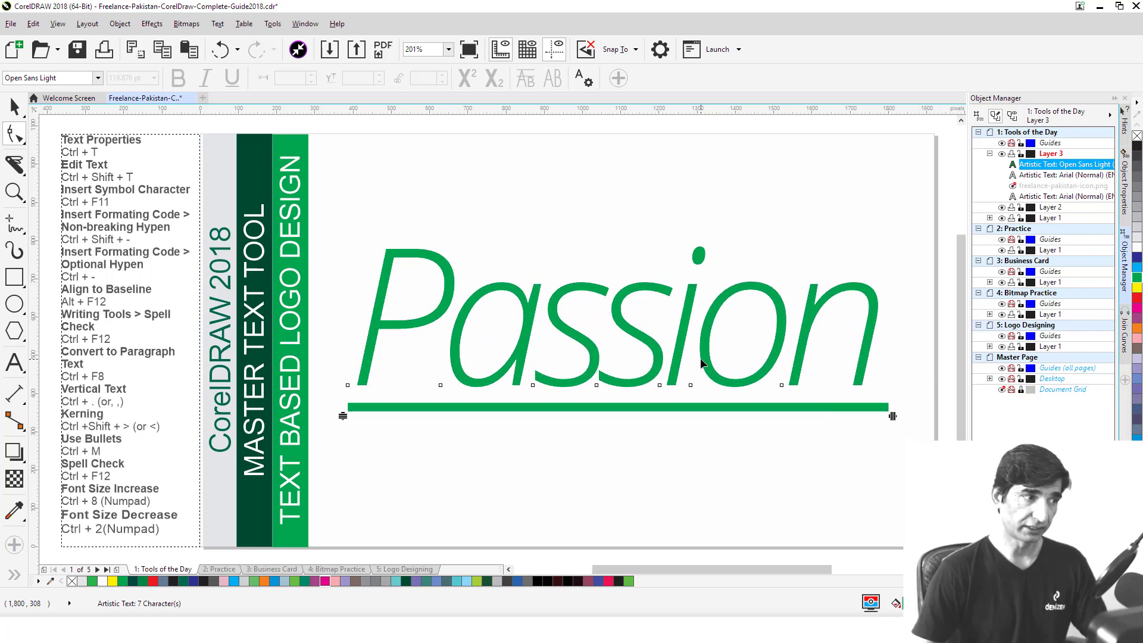
View the alignment choices for the Passion text, then select only its letter P with the Text tool
left_click(14, 361)
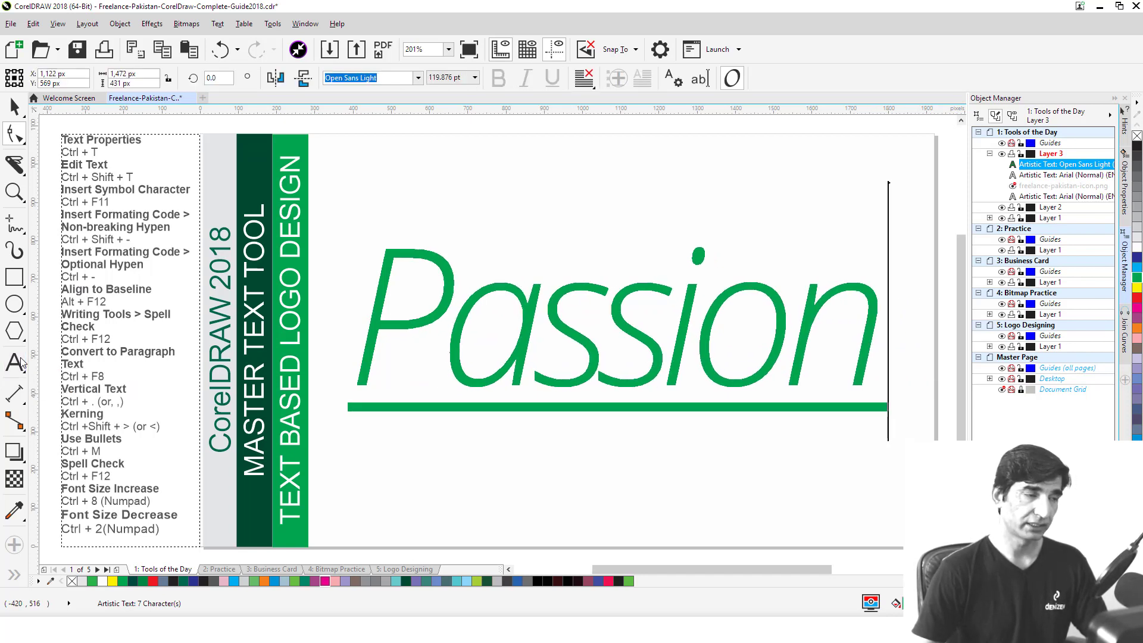
left_click(585, 78)
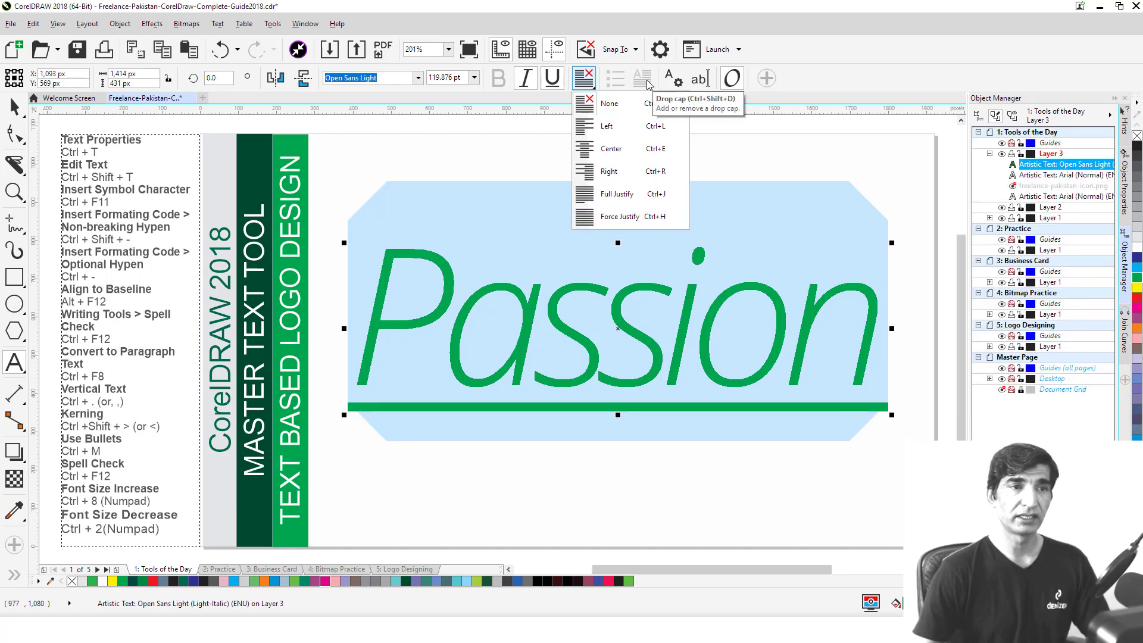
left_click(438, 323)
left_click(454, 304)
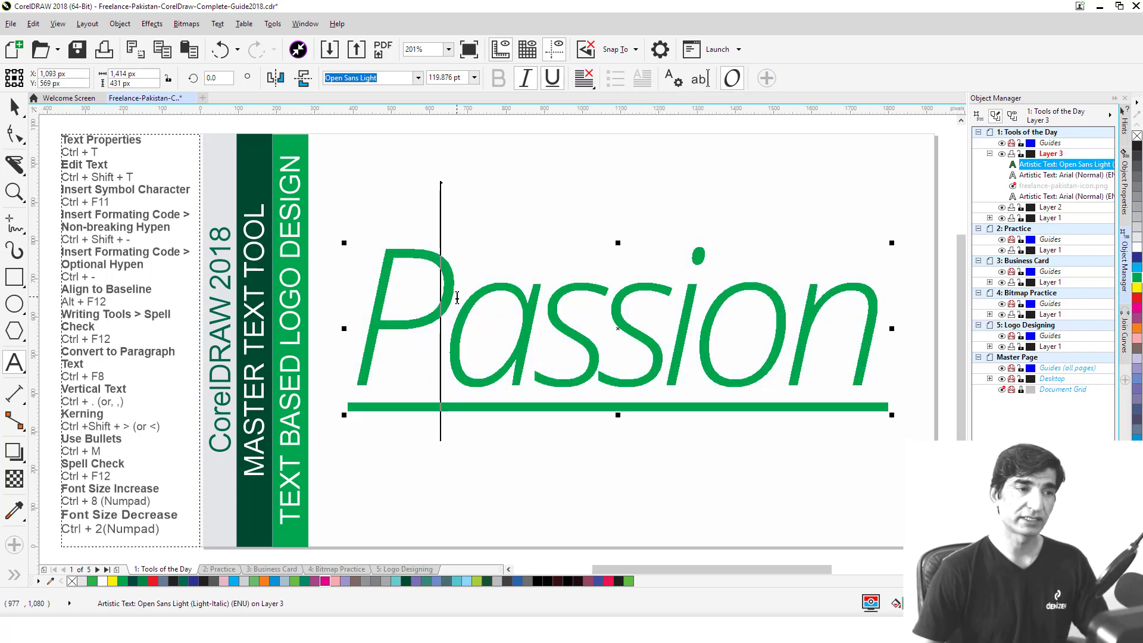
key("shift+Left")
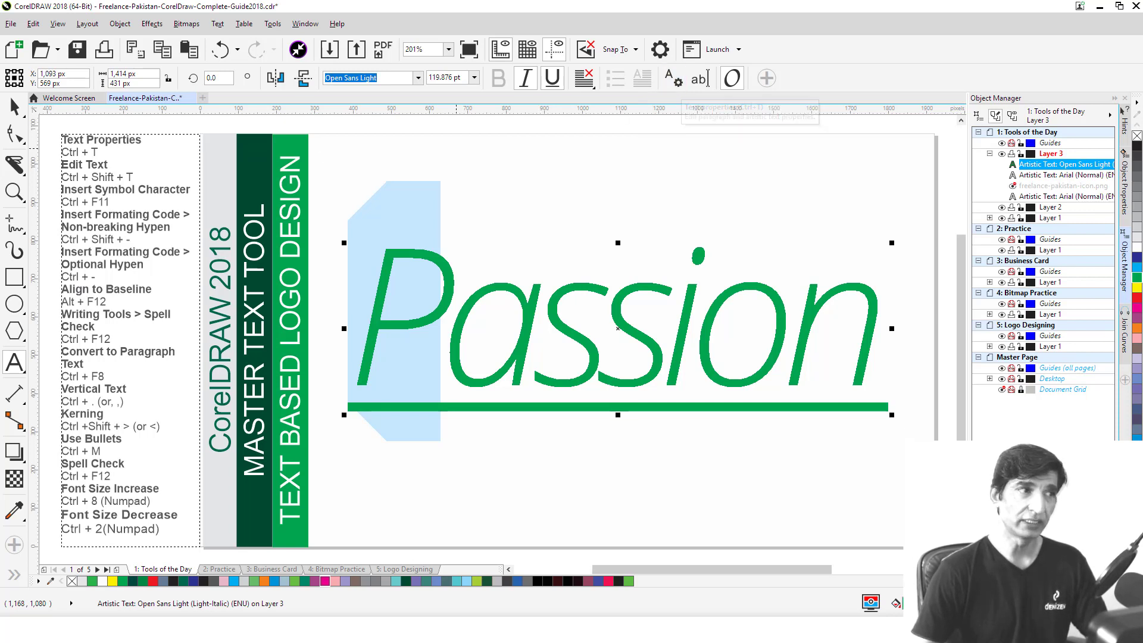
Dock the Text Properties beside the page and review the paragraph, frame and character settings of the Passion text
key("ctrl+space")
key("ctrl+t")
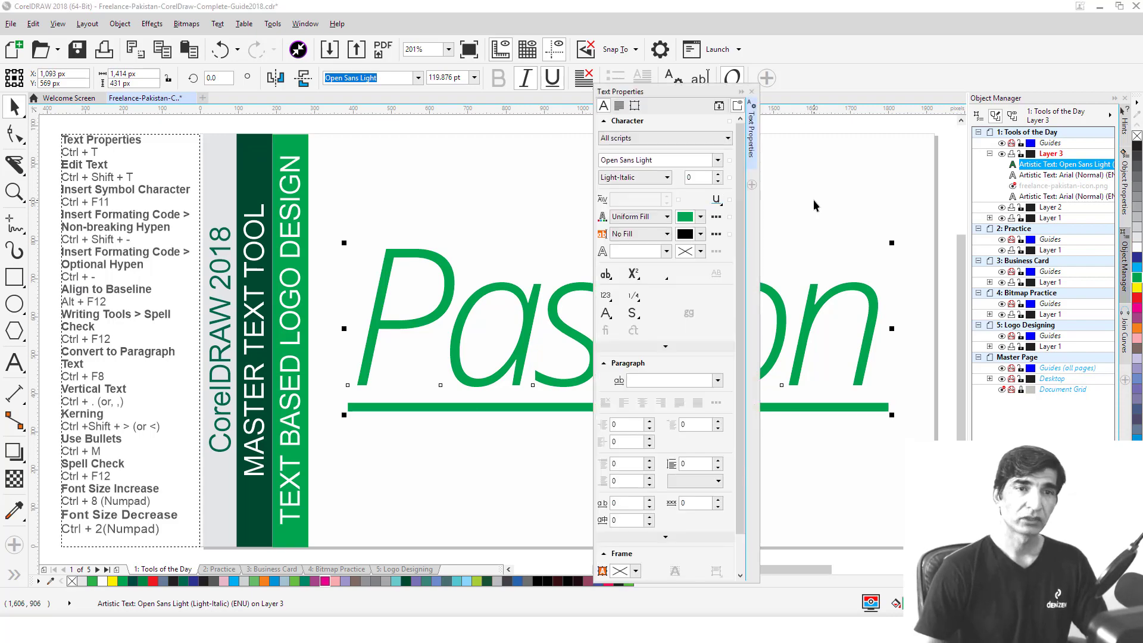
left_click_drag(683, 95, 1073, 110)
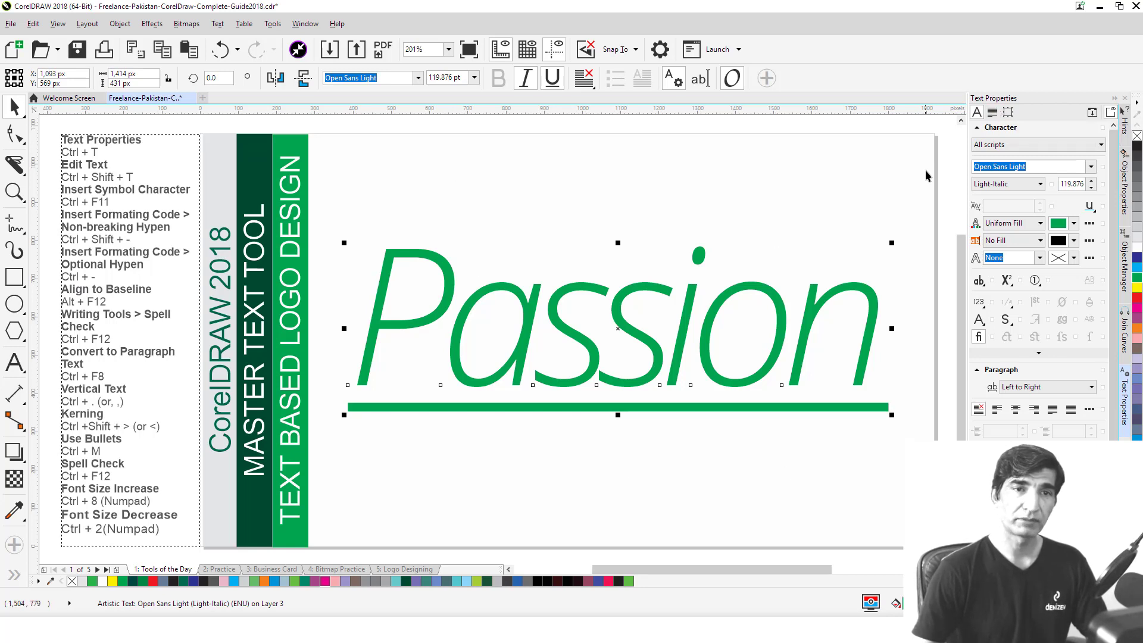
left_click(992, 113)
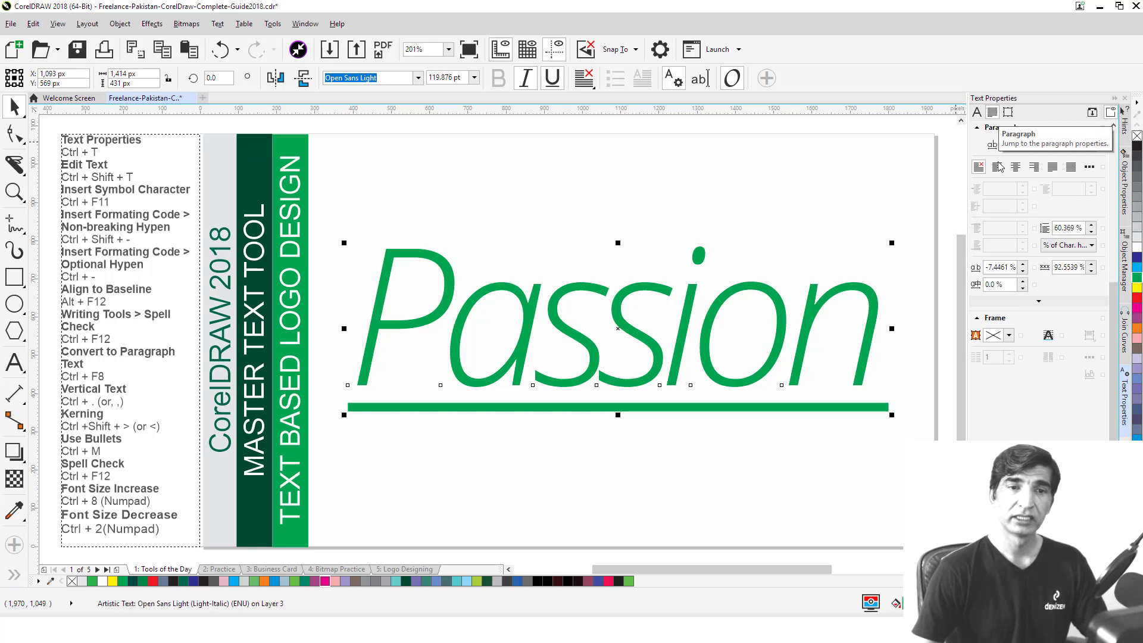
left_click(1007, 113)
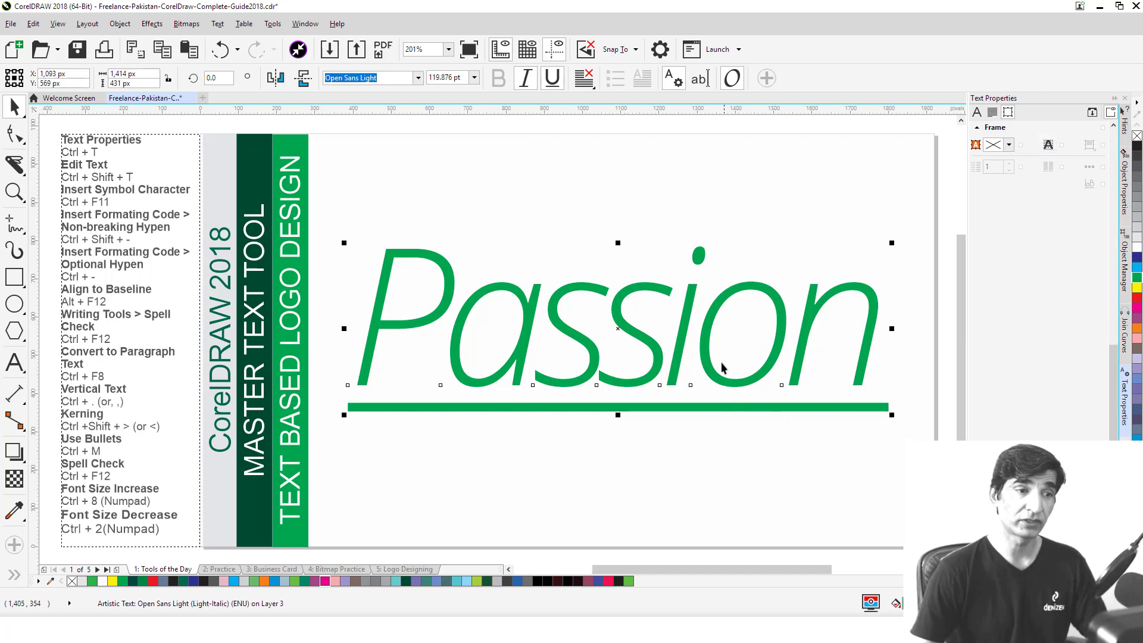
left_click(977, 113)
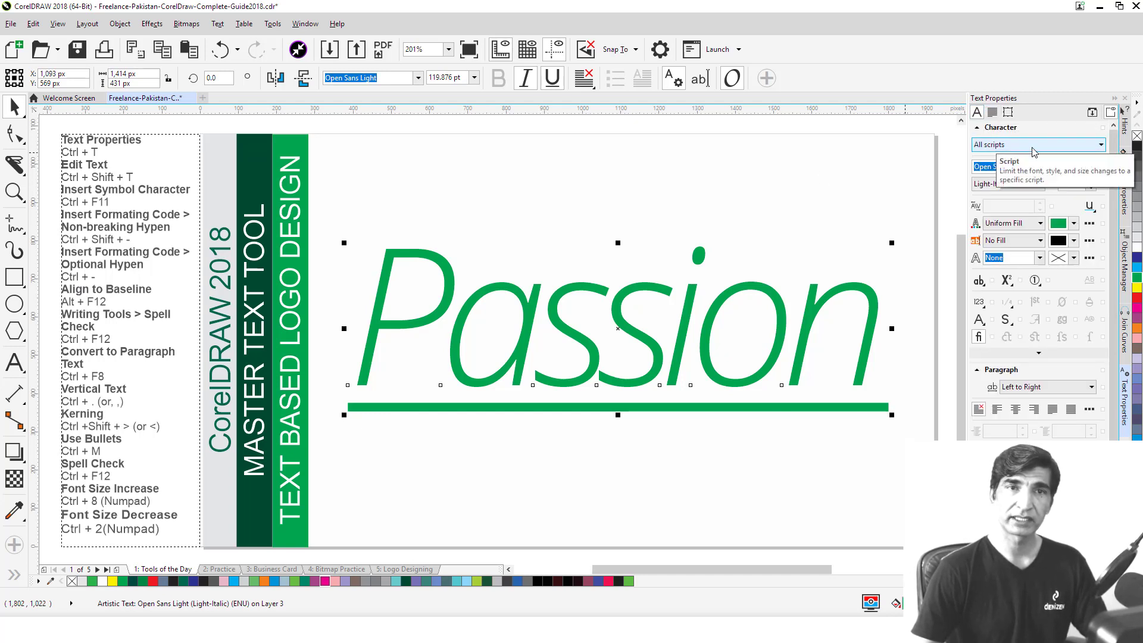
Change the case of the Passion text to UPPERCASE through Edit Text
left_click(218, 25)
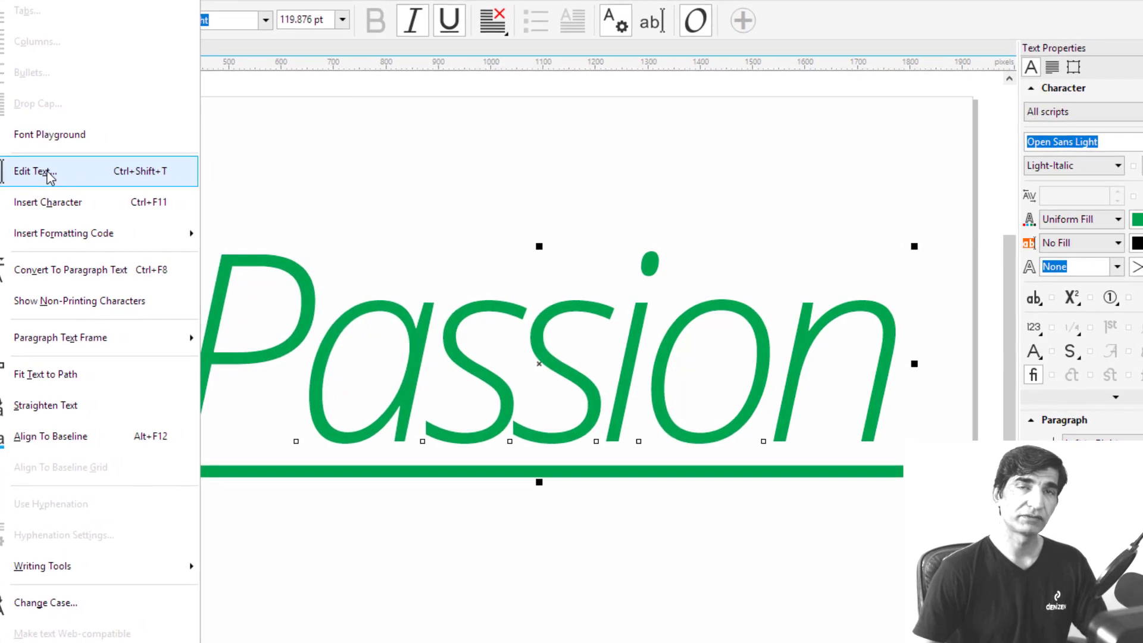
key("Escape")
key("ctrl+shift+t")
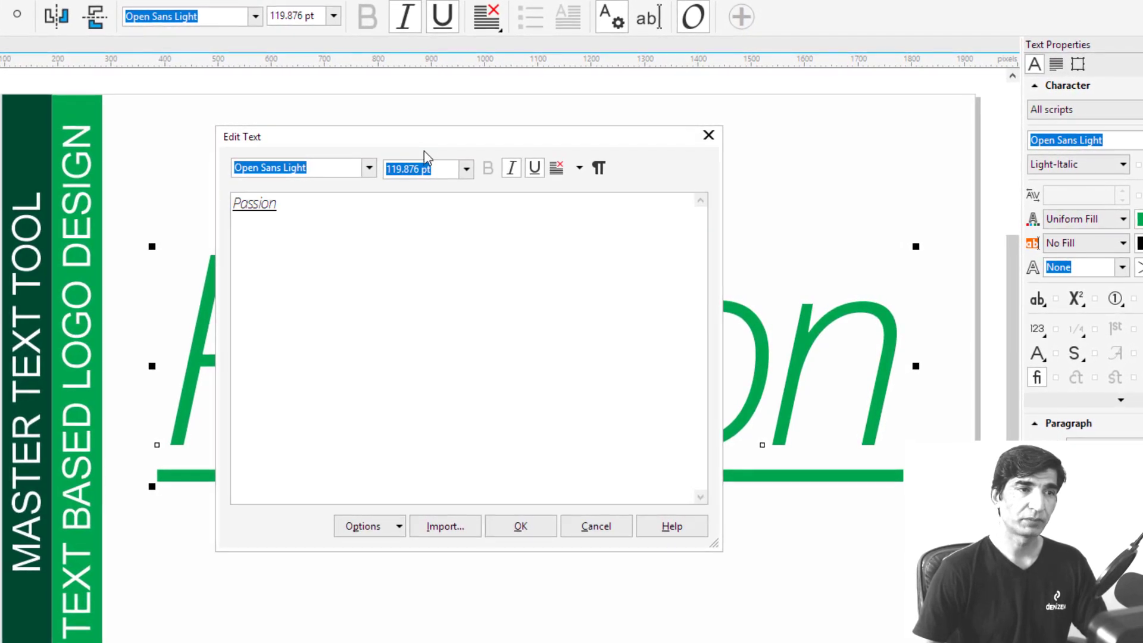
left_click_drag(421, 153, 711, 153)
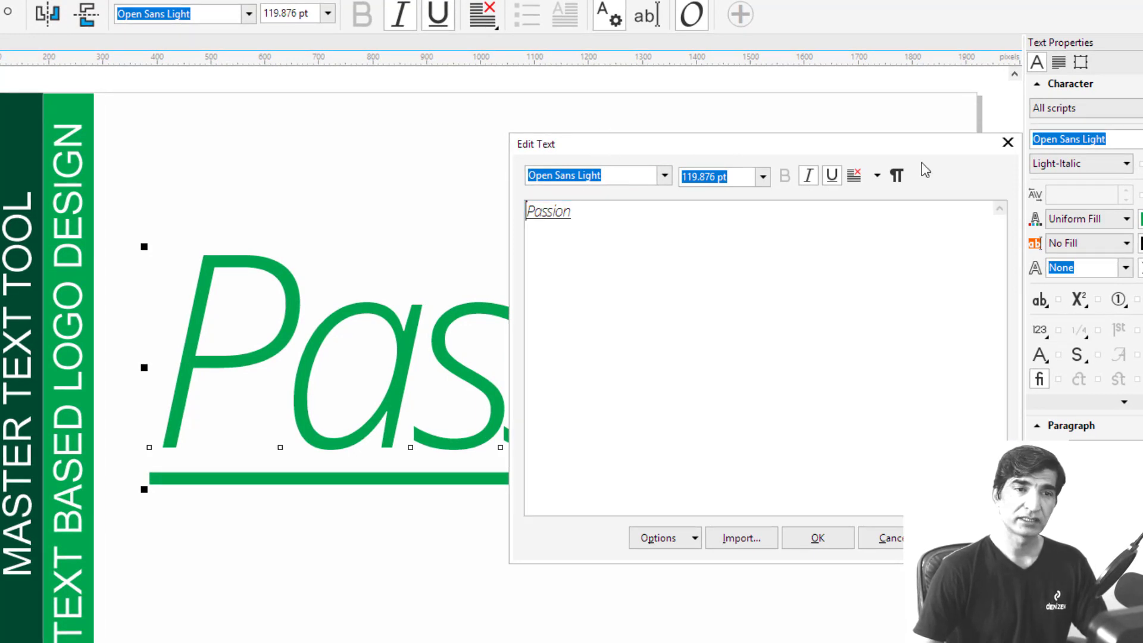
left_click(658, 538)
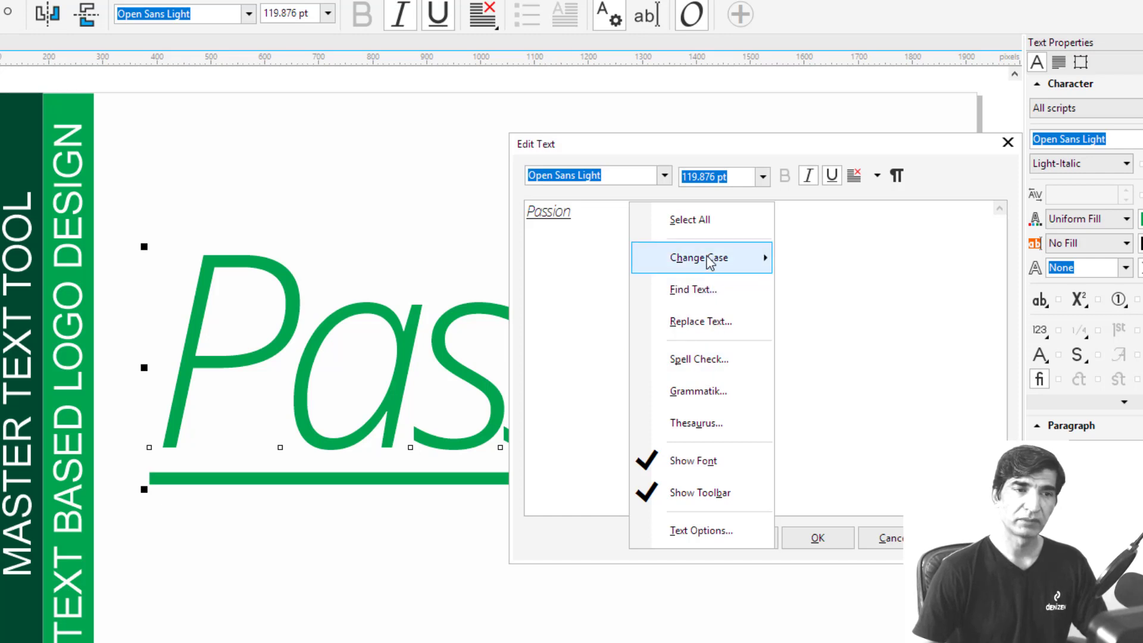
mouse_move(709, 258)
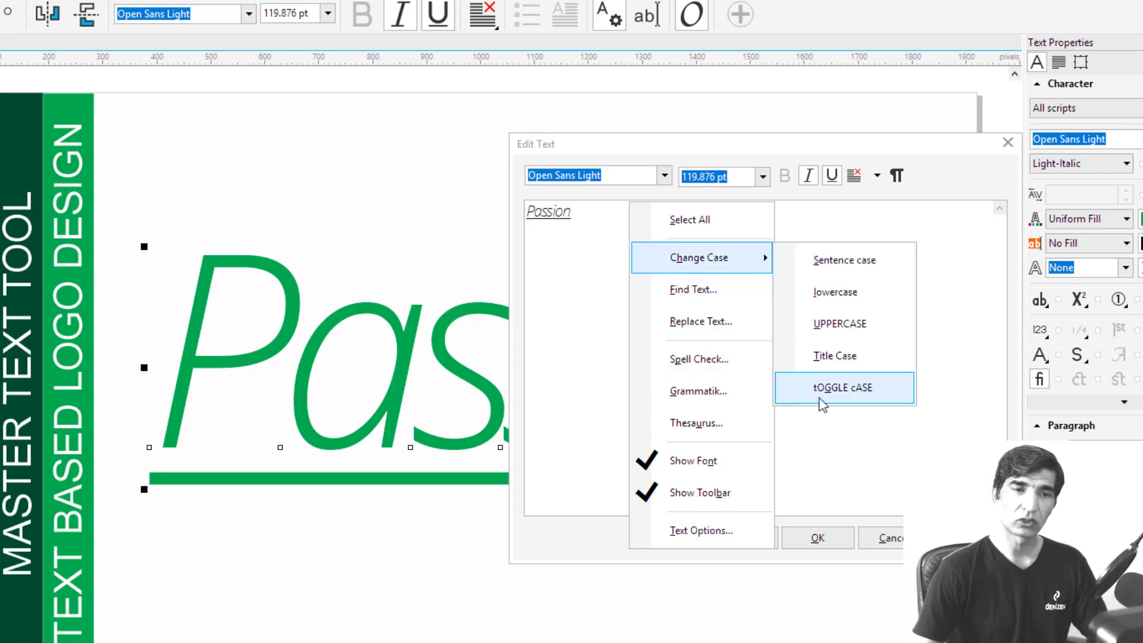
left_click(825, 326)
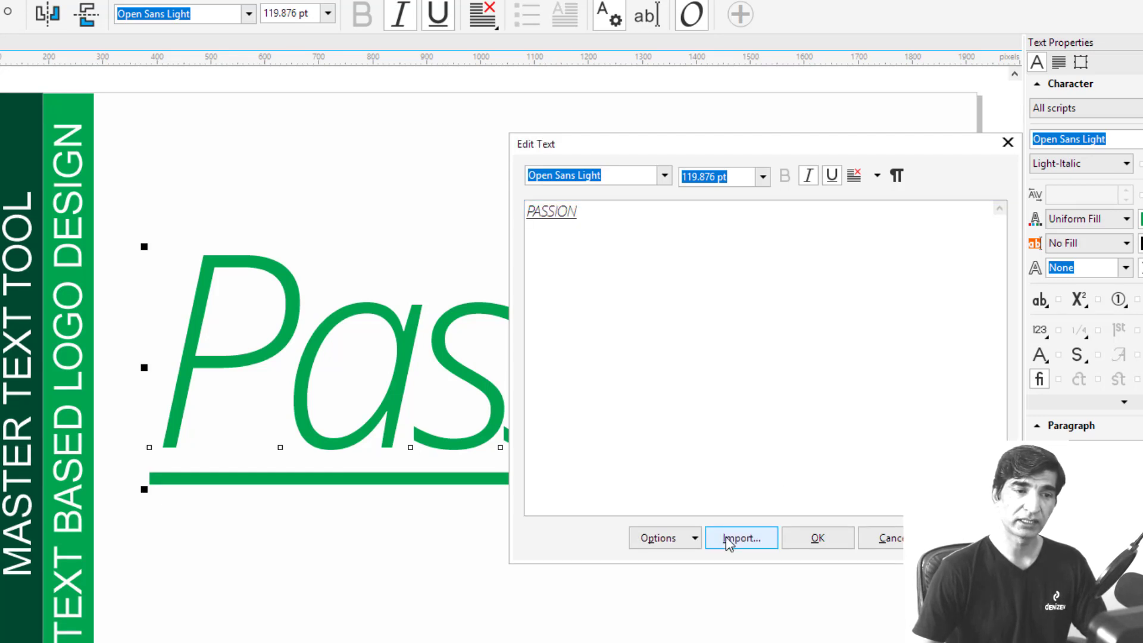
left_click(834, 543)
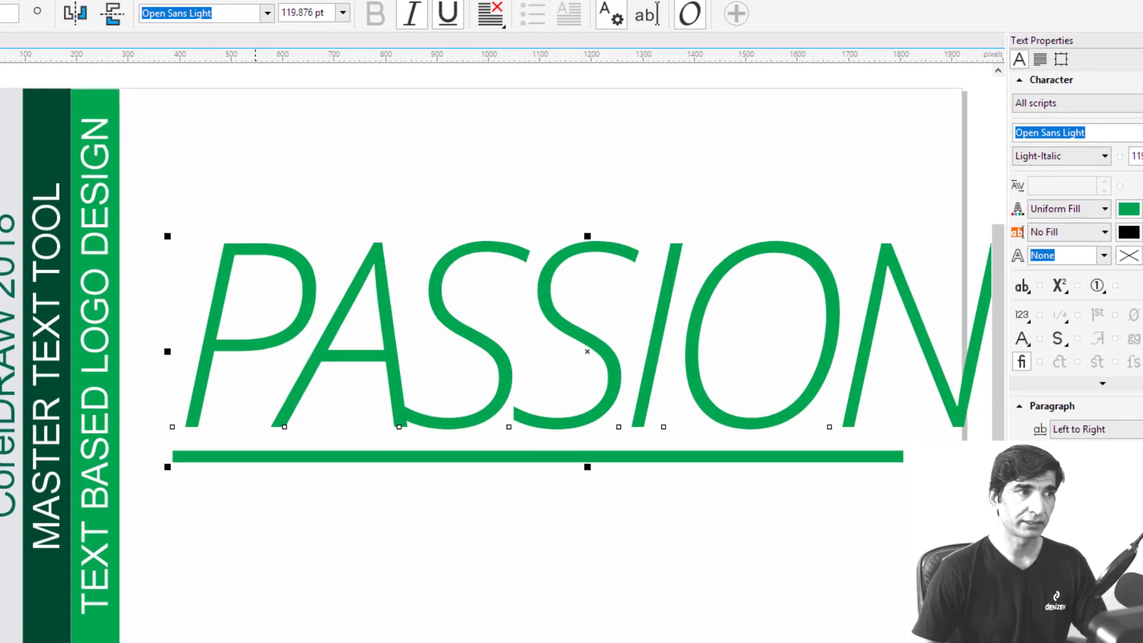
Open Insert Character and place the Arial glyph Ō near the O of the PASSION text
left_click(6, 0)
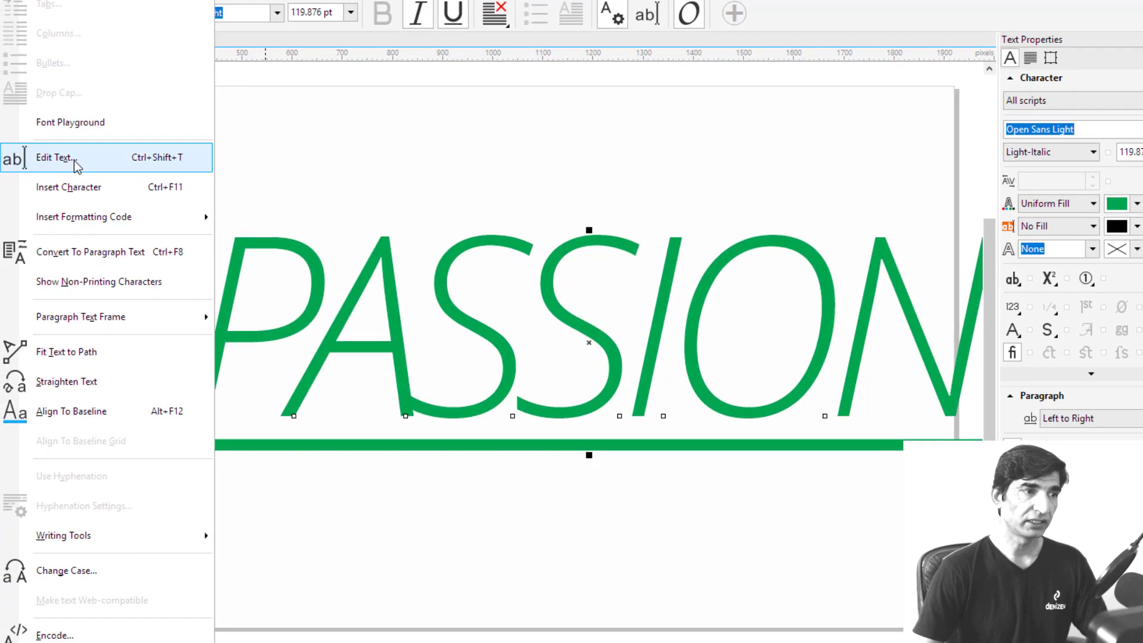
left_click(108, 177)
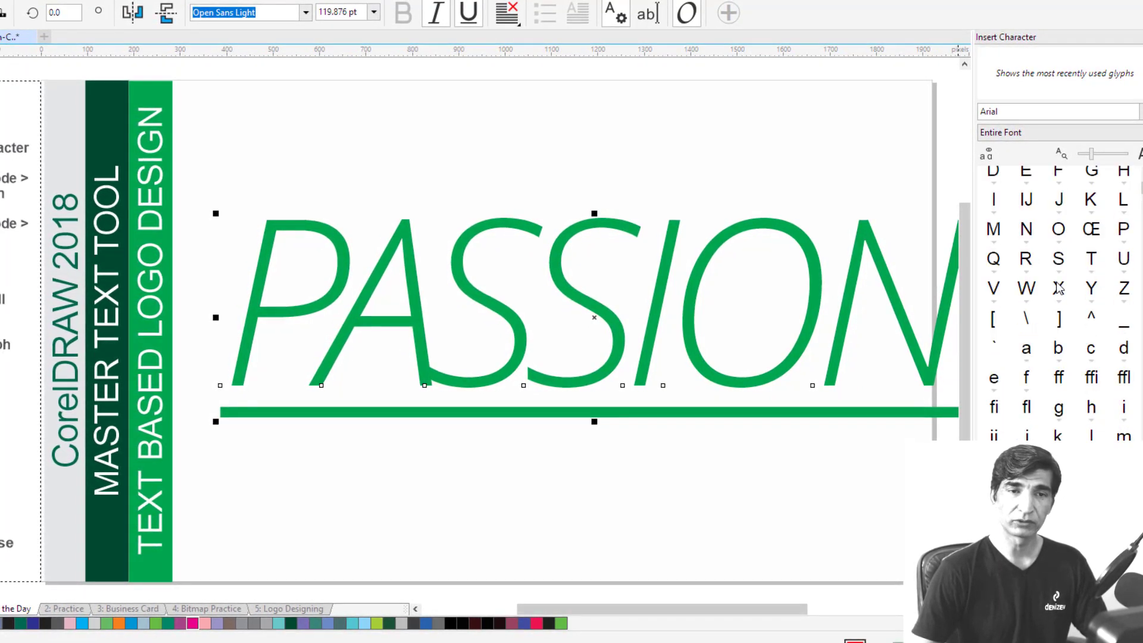
scroll(1058, 287, "down", 10)
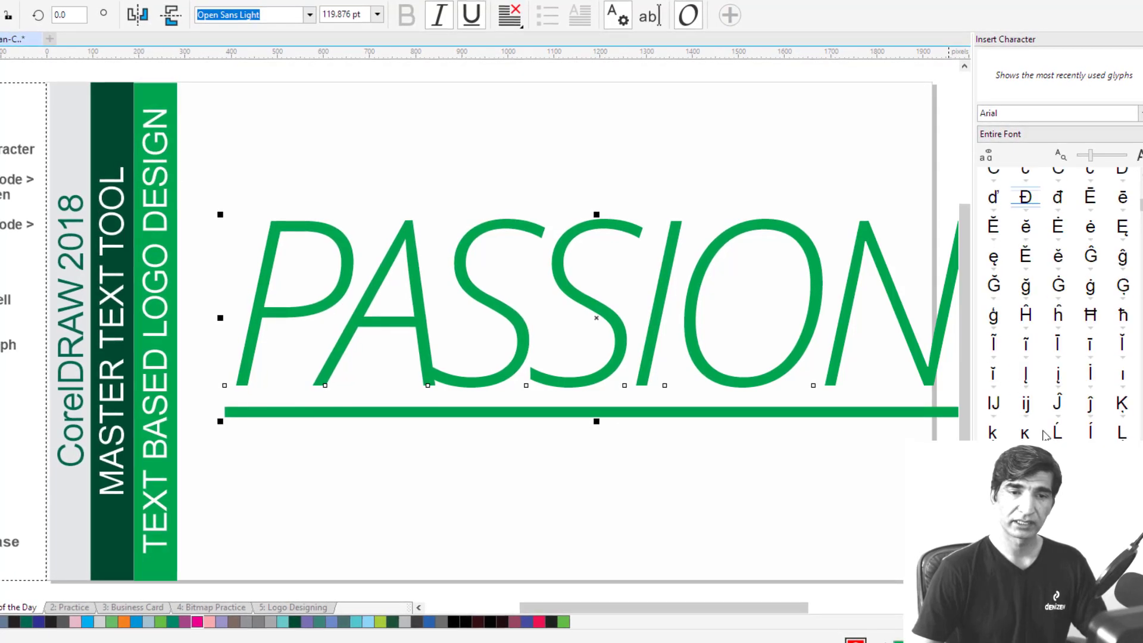
scroll(1046, 357, "down", 4)
left_click_drag(1025, 419, 696, 265)
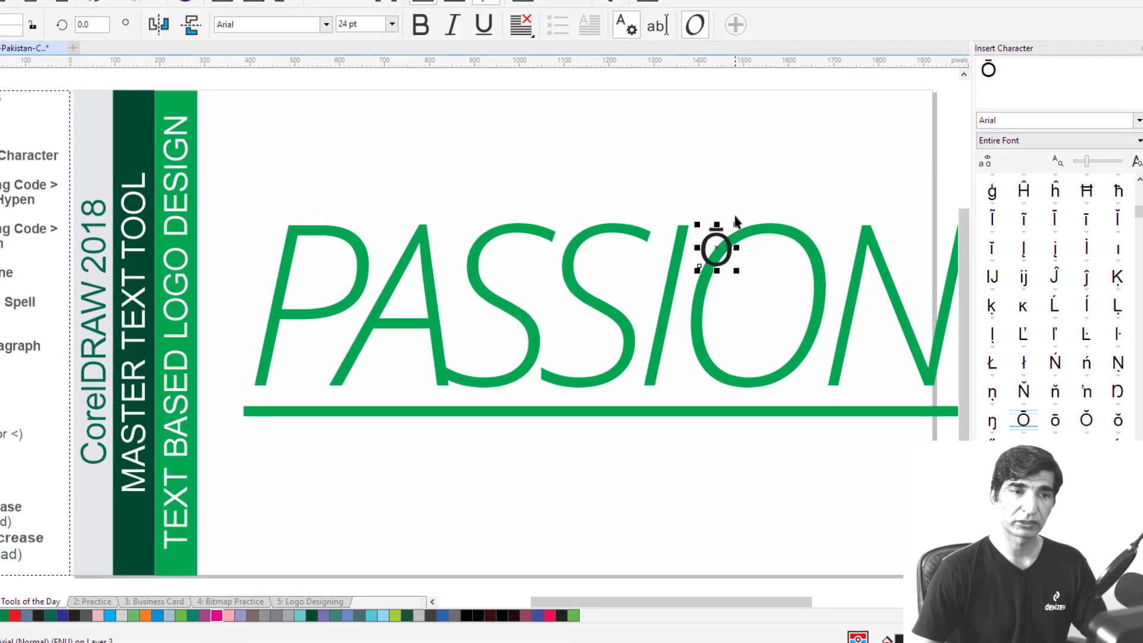
Enlarge the Ō character to about 115 pt and position it over the O of PASSION, then delete it
left_click_drag(736, 225, 857, 87)
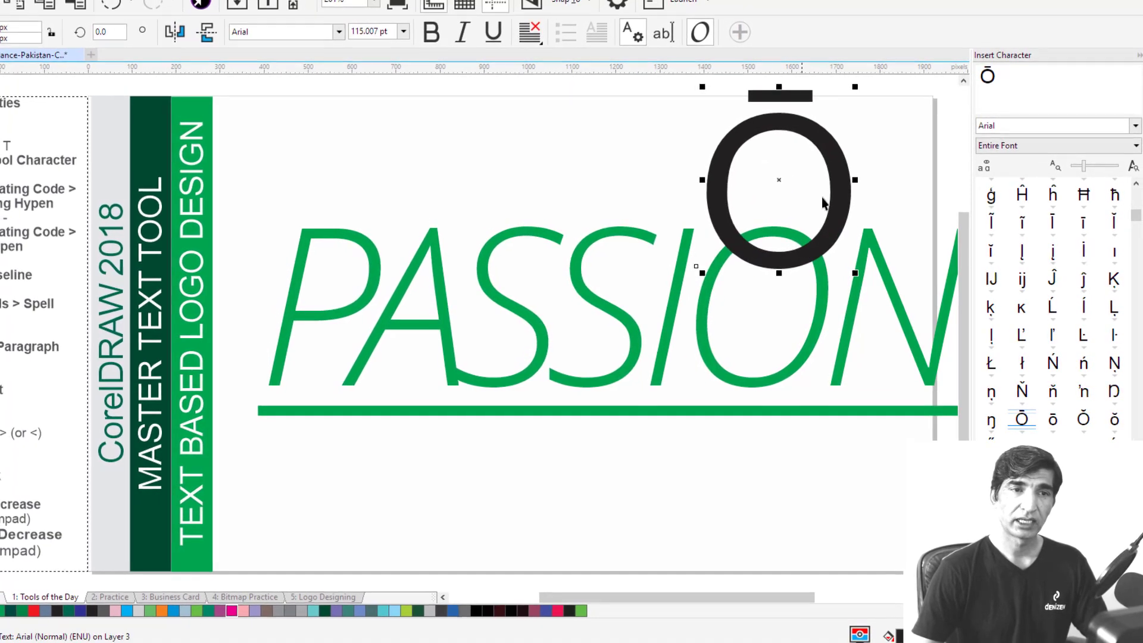
left_click_drag(823, 203, 828, 284)
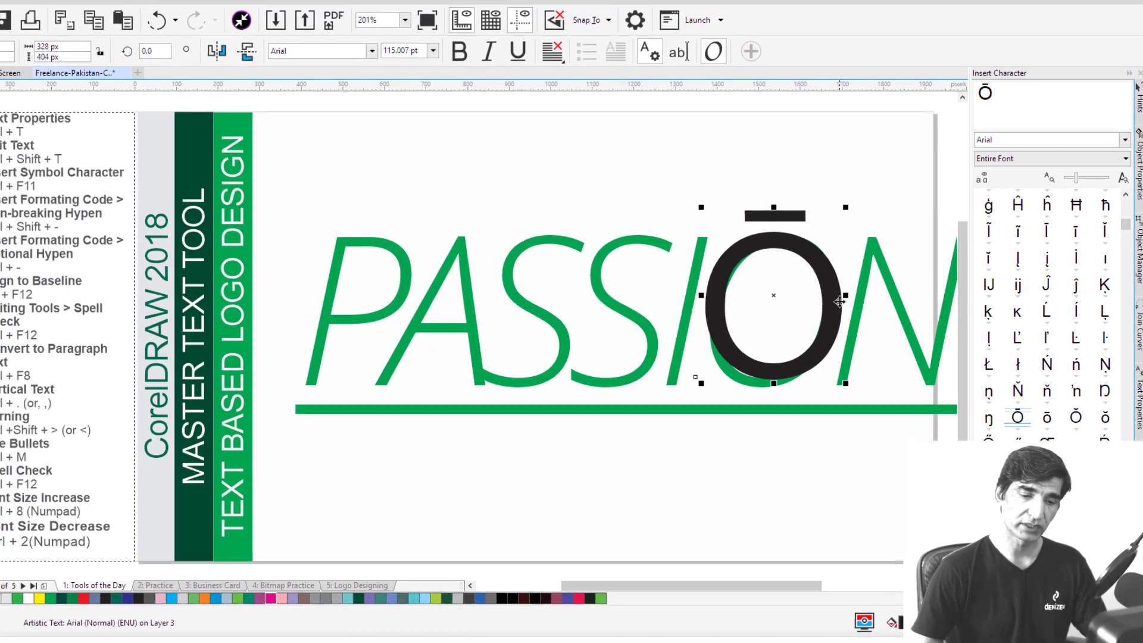
key("Delete")
Delete the PASSION text from the page
left_click(154, 1)
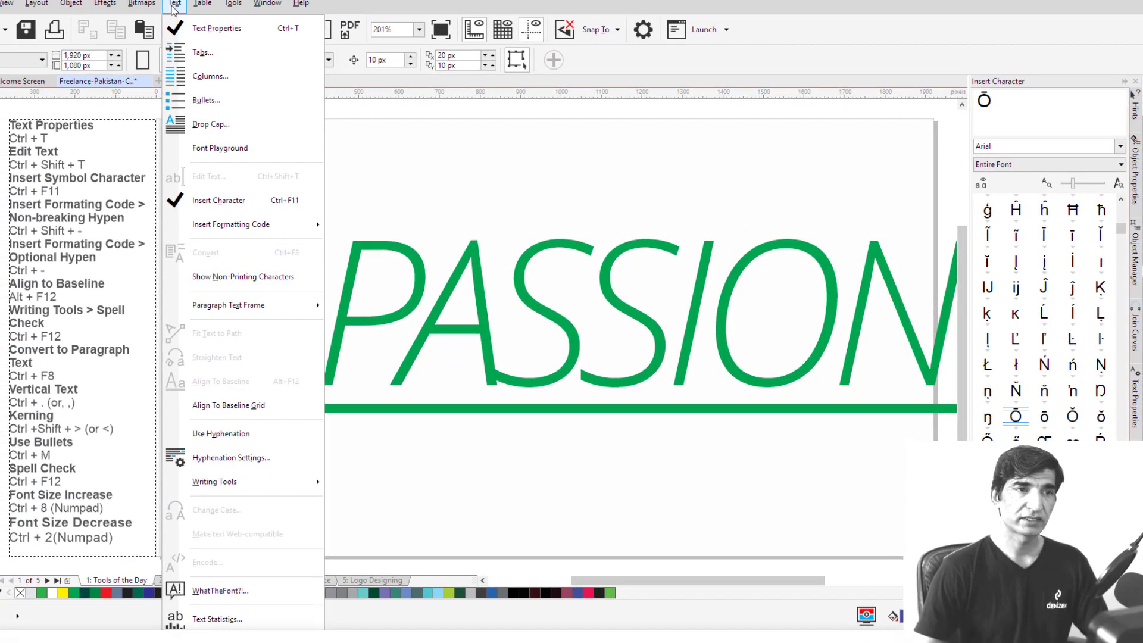
left_click(174, 6)
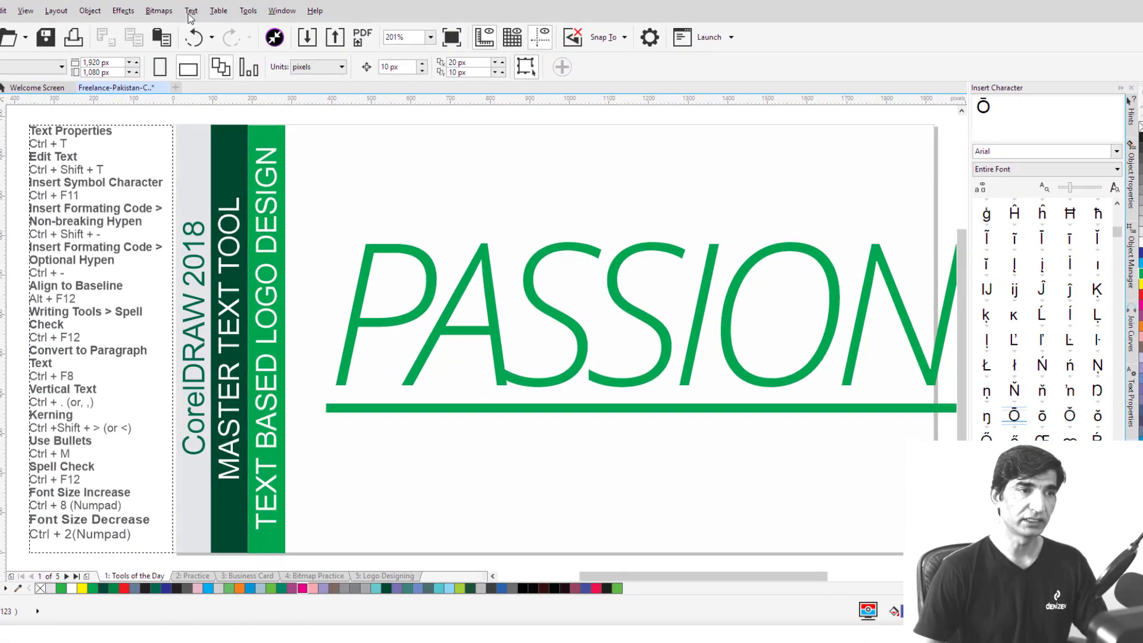
left_click(360, 304)
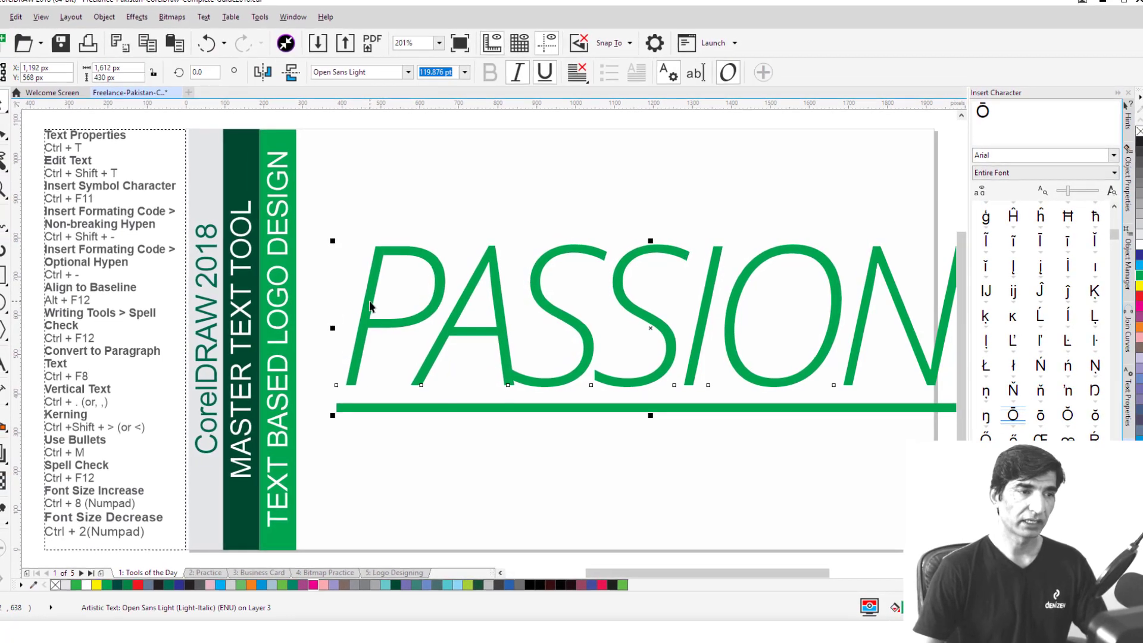
key("Delete")
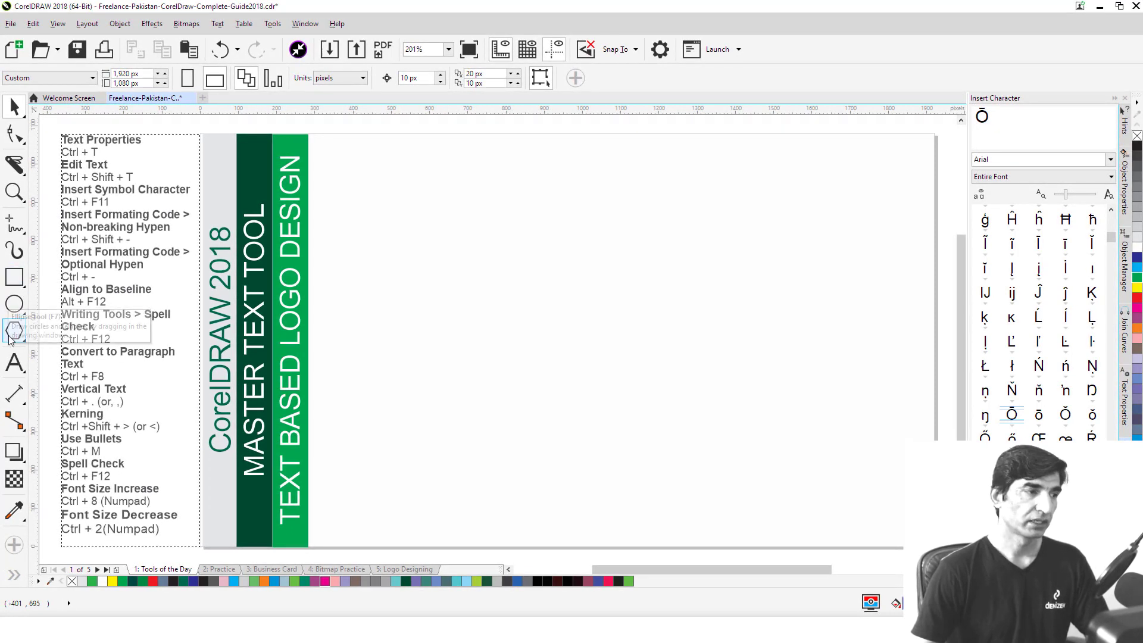
Draw a paragraph text frame about 556 by 814 px on the empty page and fill it with placeholder text
left_click(13, 362)
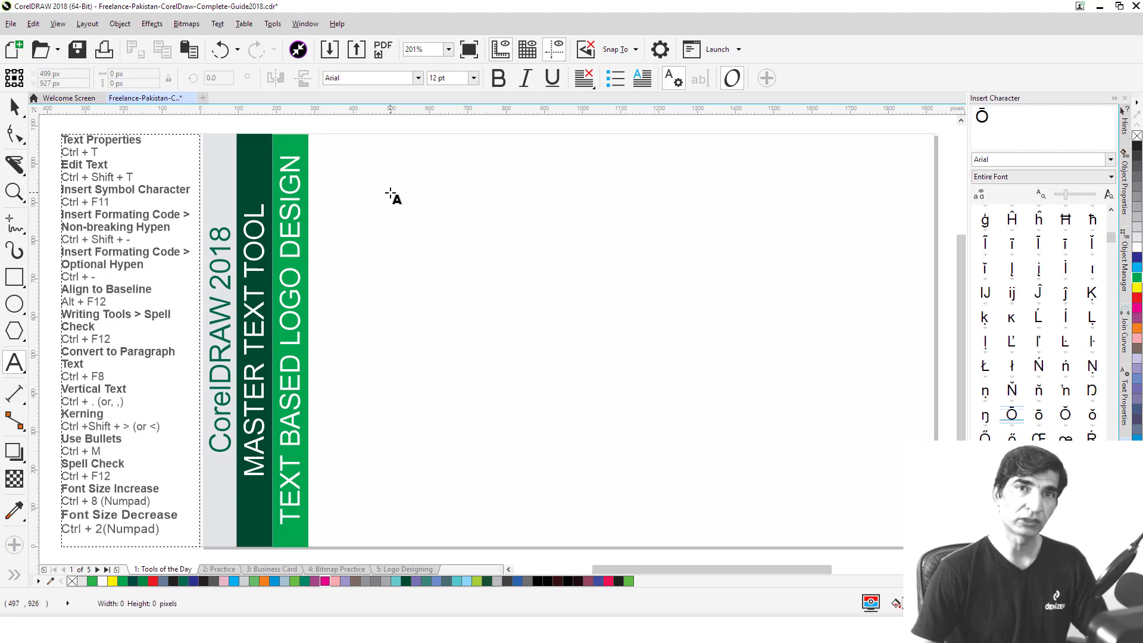
left_click_drag(394, 206, 603, 503)
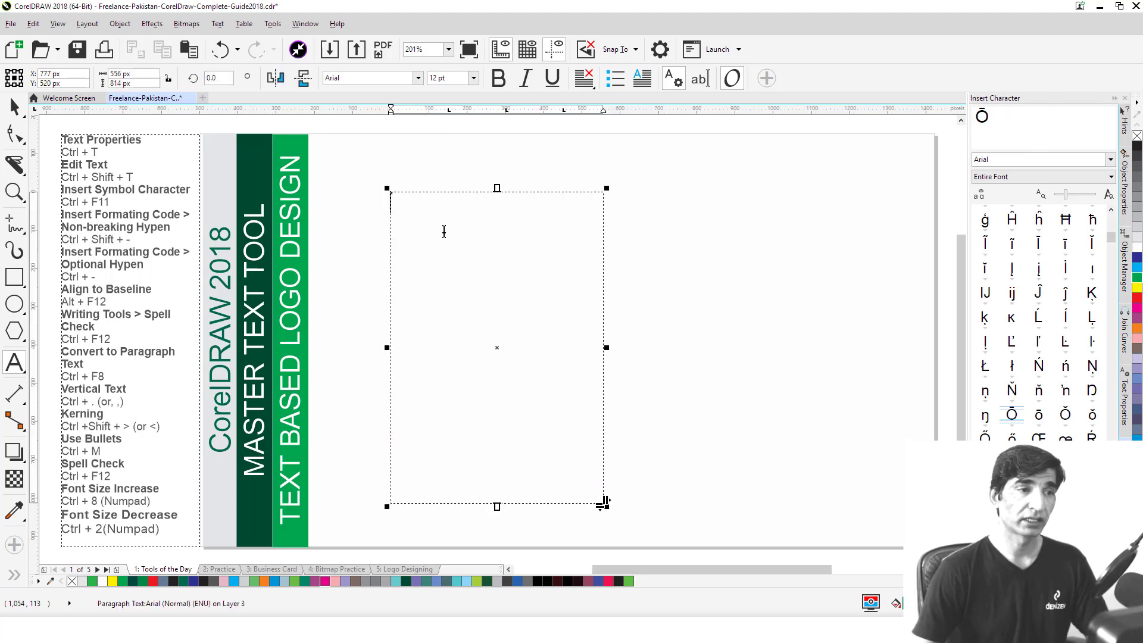
right_click(443, 231)
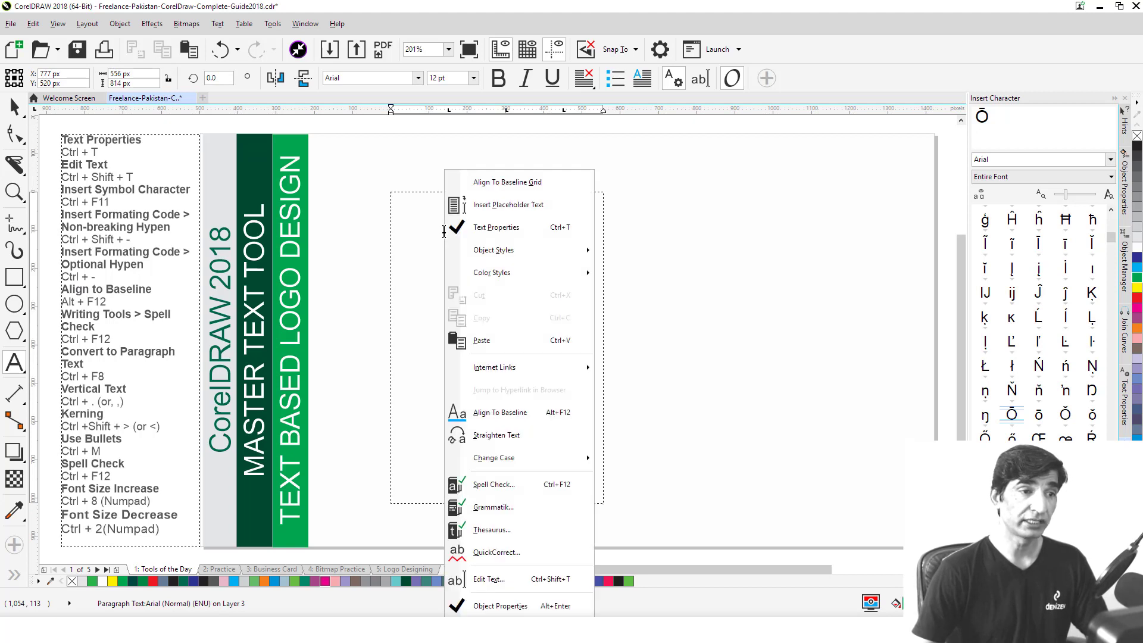
left_click(510, 205)
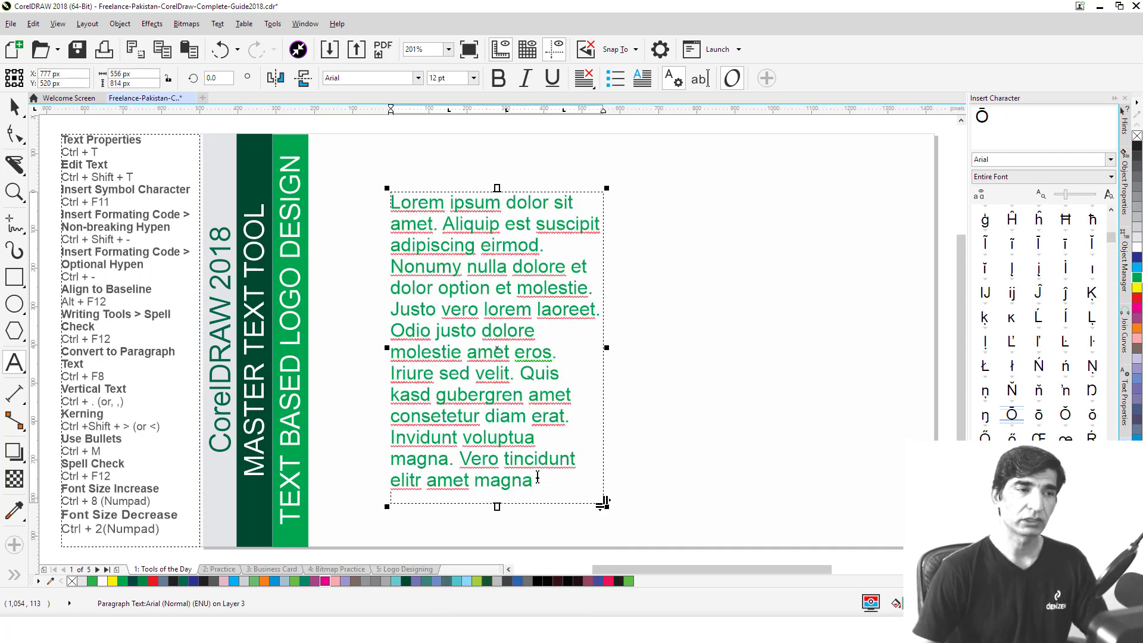
Recolour all of the placeholder text in the paragraph frame to 90% Black
key("ctrl+a")
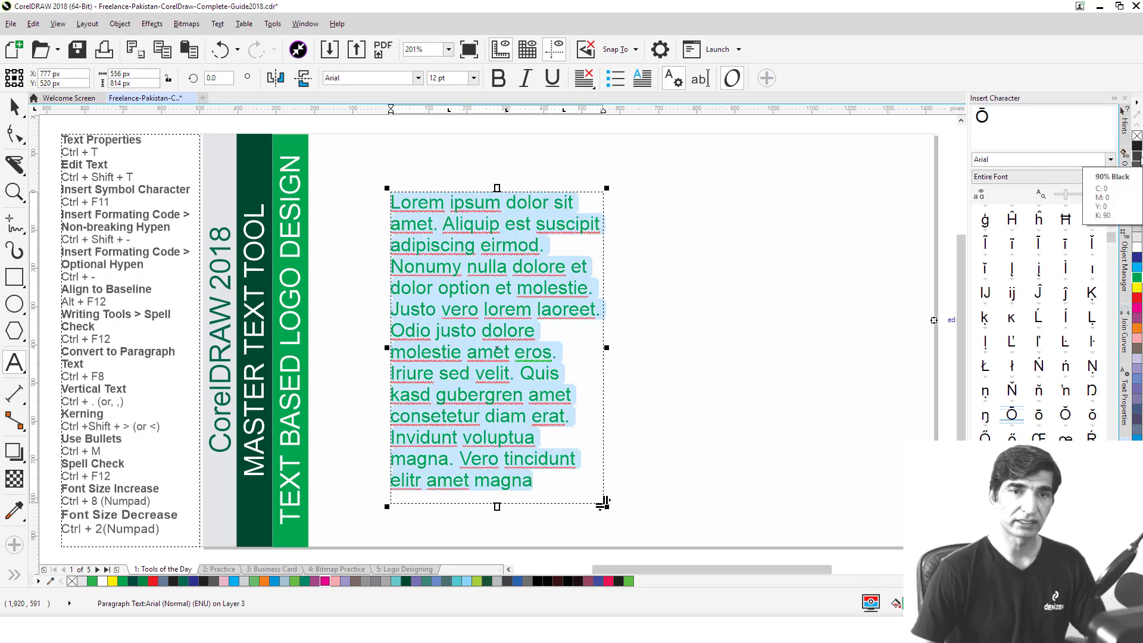
left_click(1135, 178)
key("Escape")
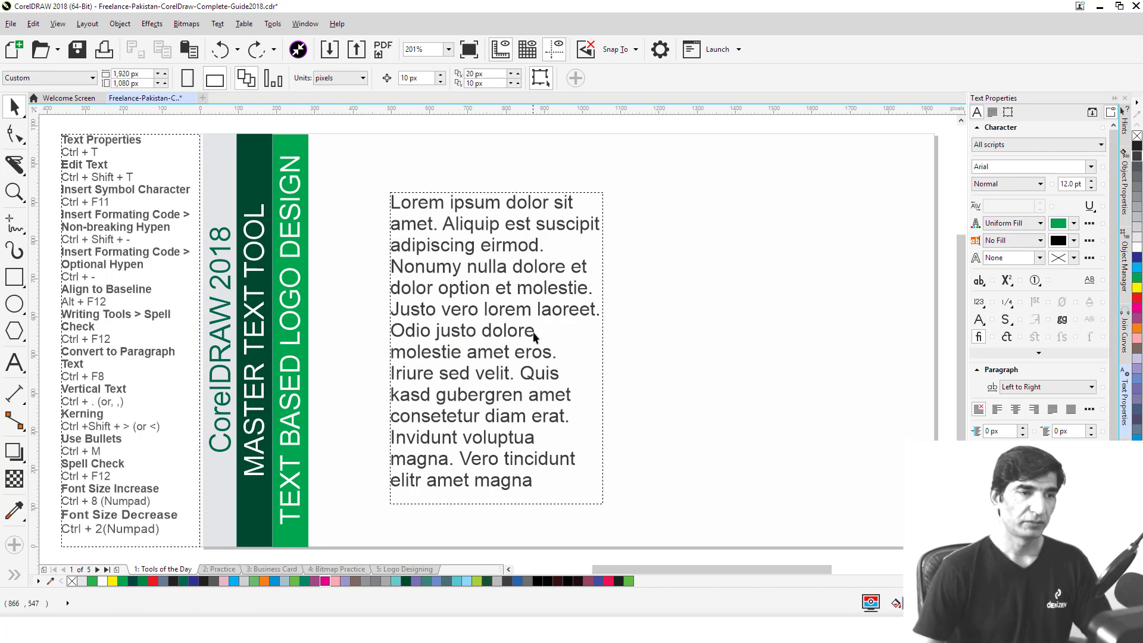
Apply left, center, right and full justify alignment to the paragraph text in turn, ending with justification that includes the last line
left_click(558, 196)
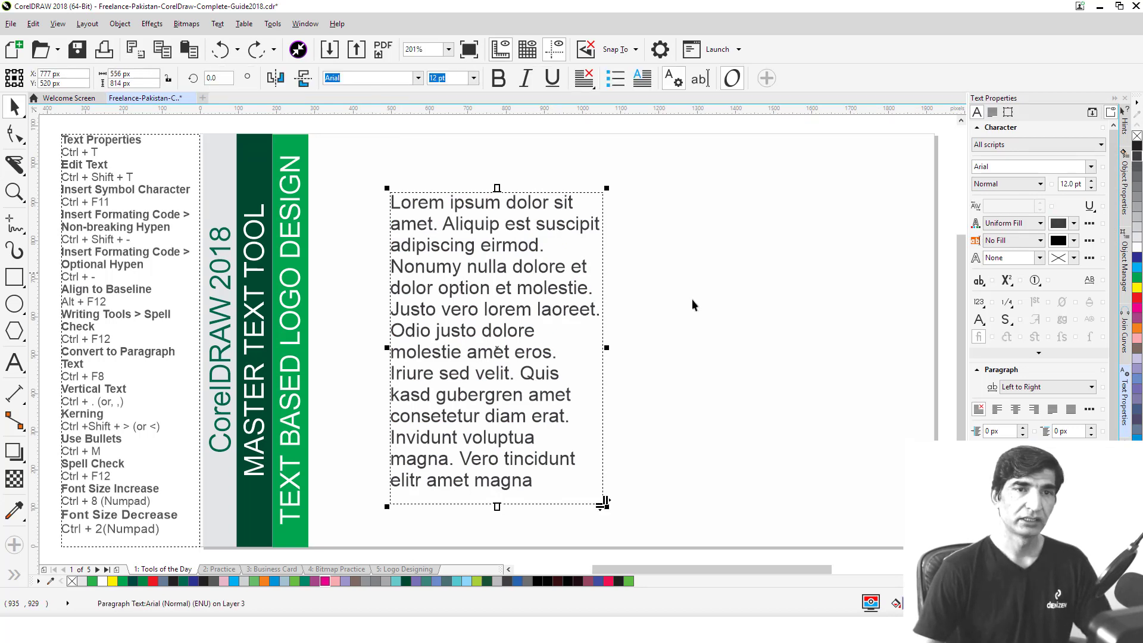
left_click(991, 114)
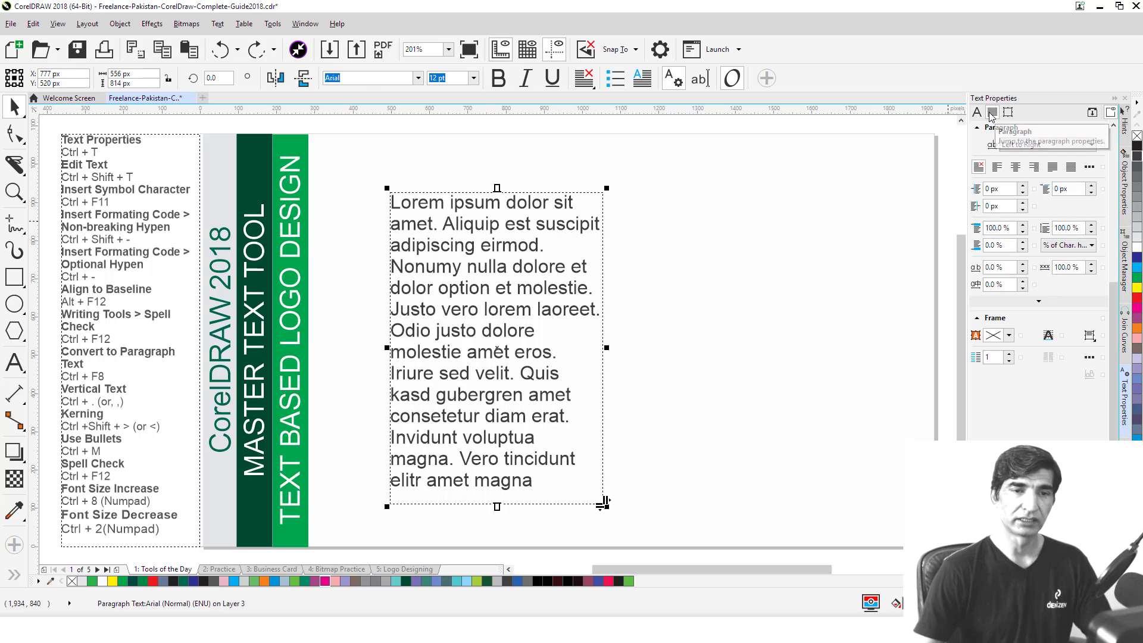
left_click(997, 167)
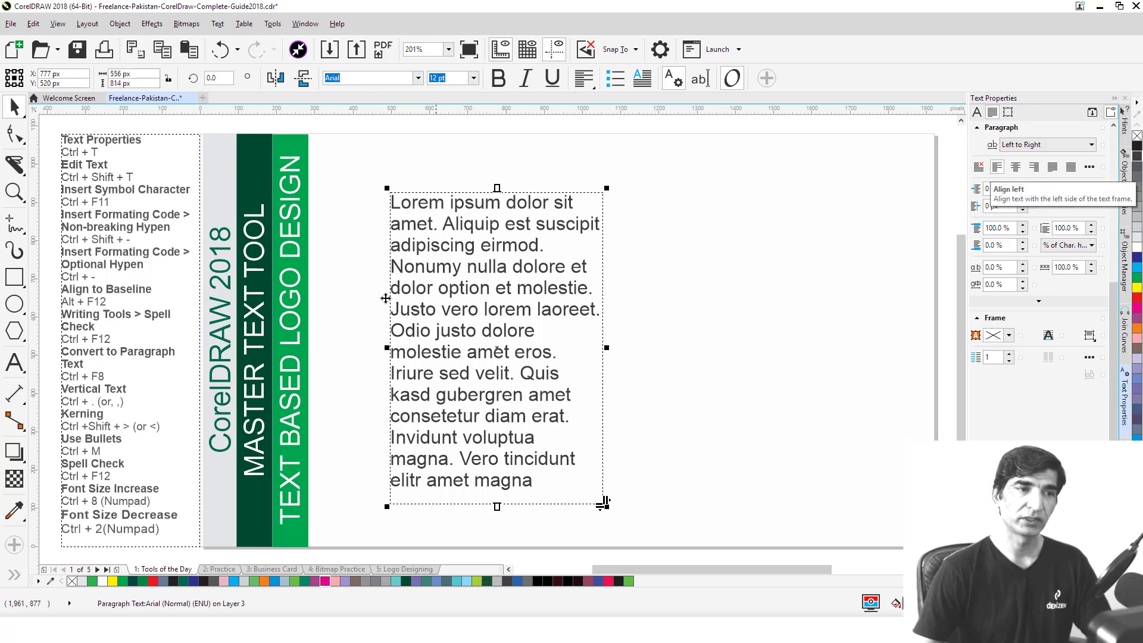
left_click(1017, 168)
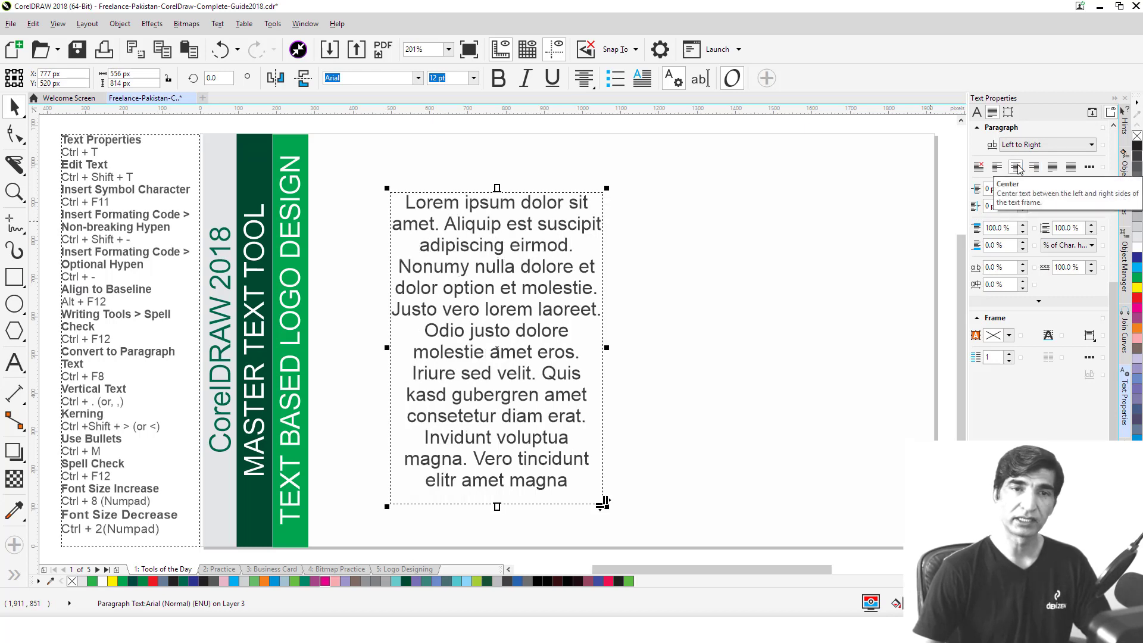
left_click(1033, 169)
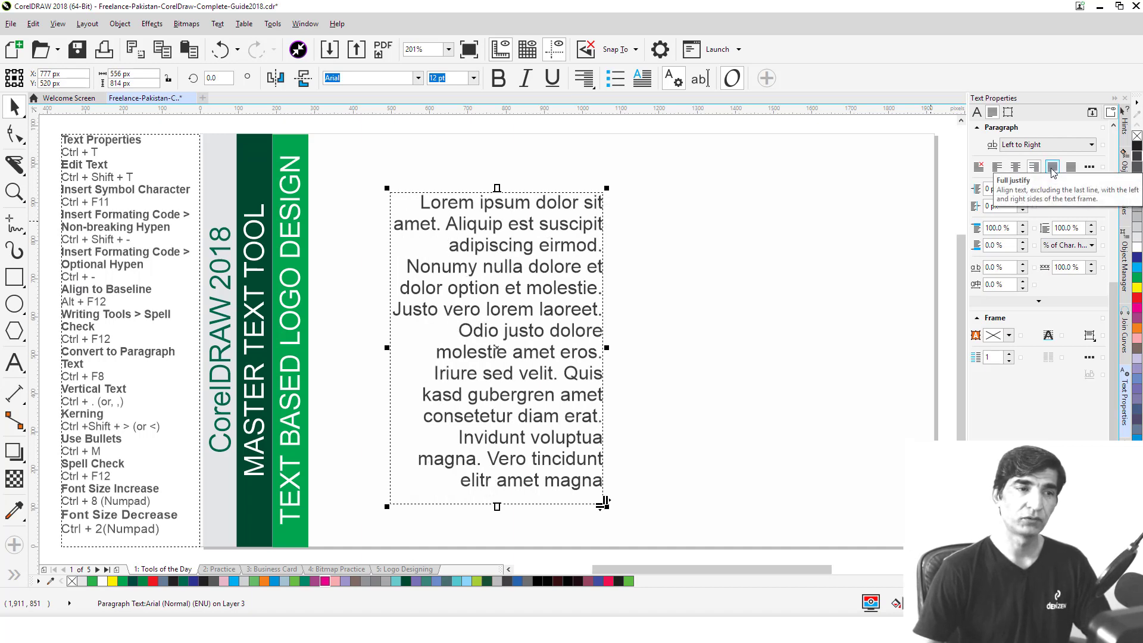
left_click(1051, 169)
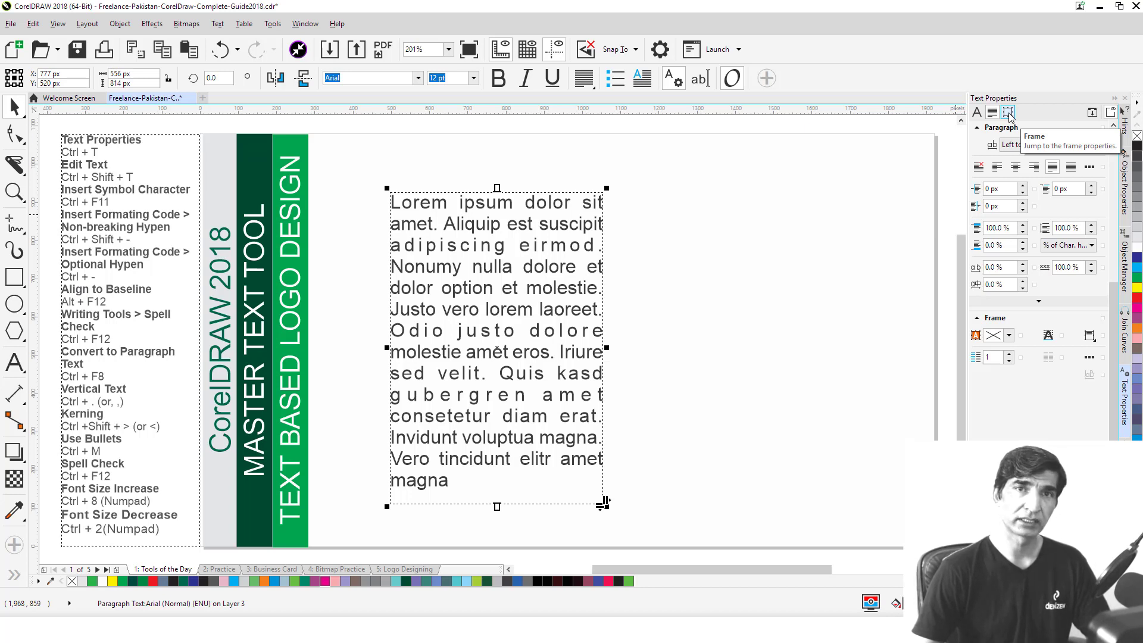
left_click(1072, 169)
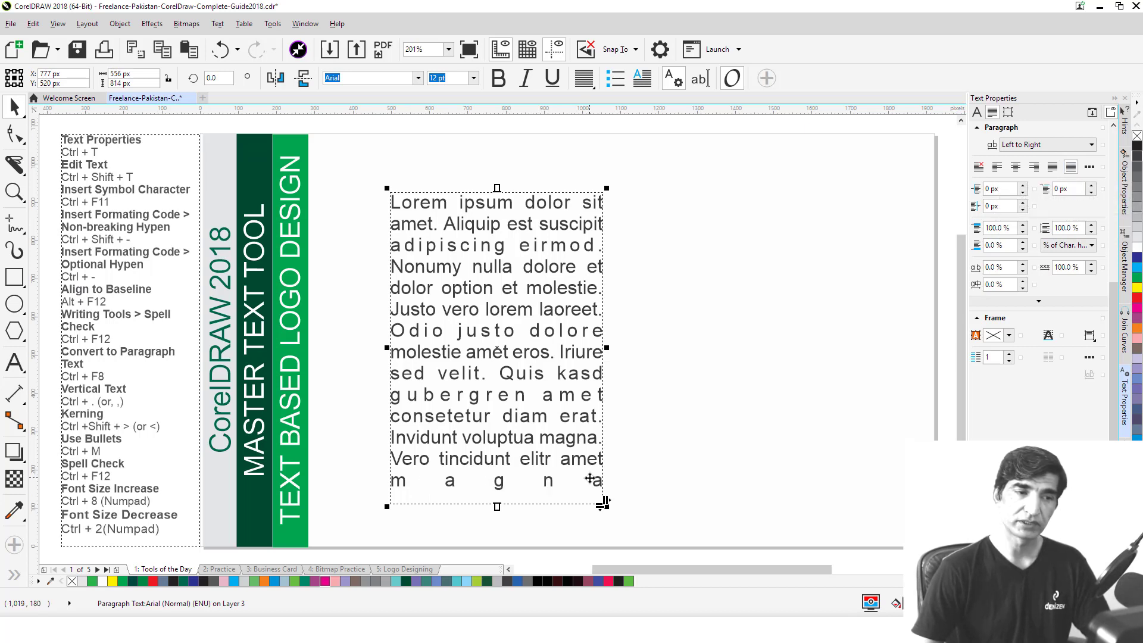
left_click(708, 332)
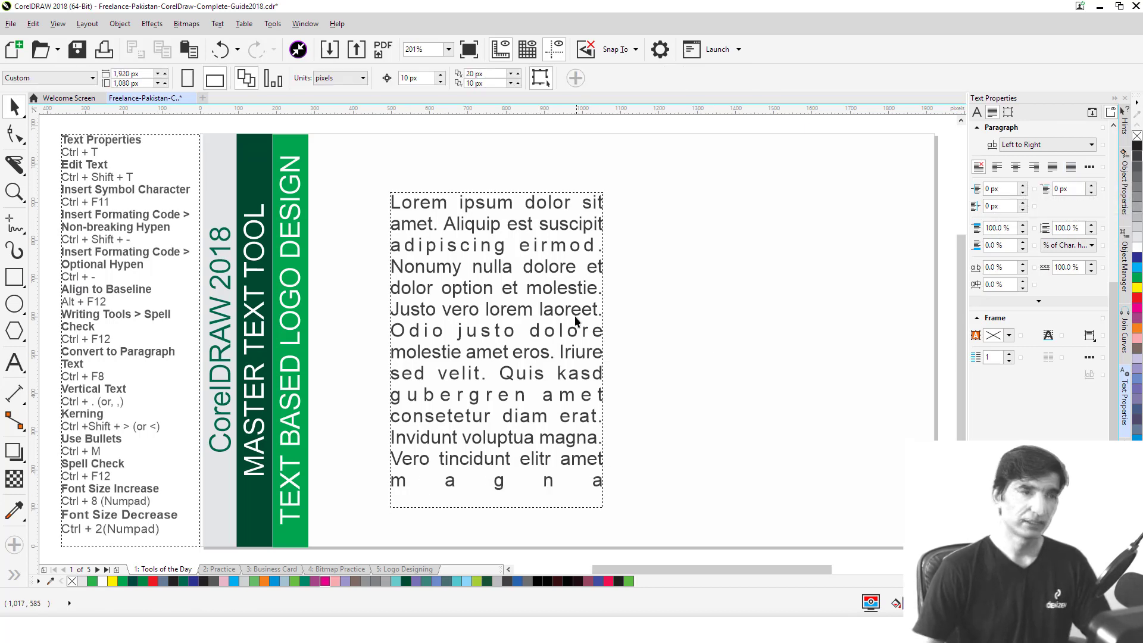
Insert the word "Passion" on its own line before "Odio justo dolore" in the paragraph text
left_click(575, 320)
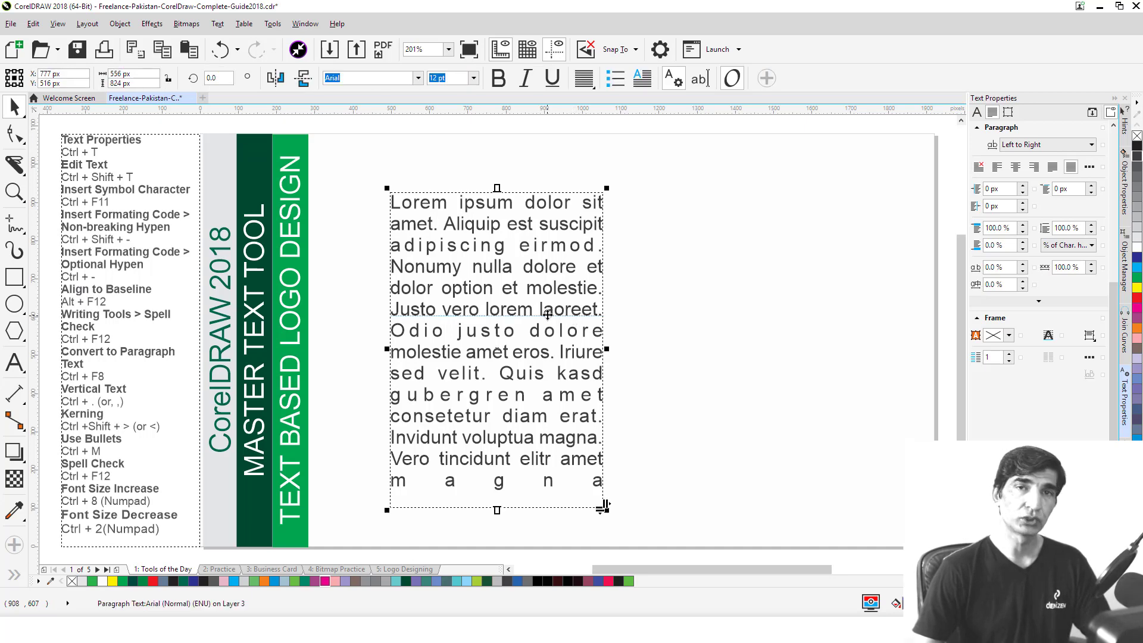
double_click(393, 329)
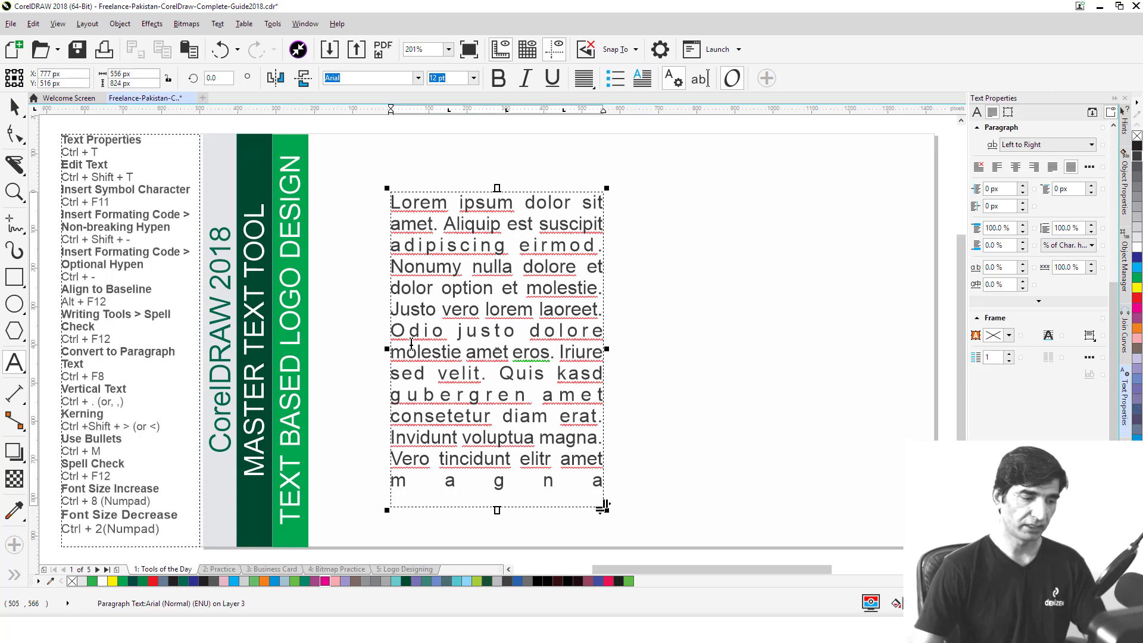
type("Passio")
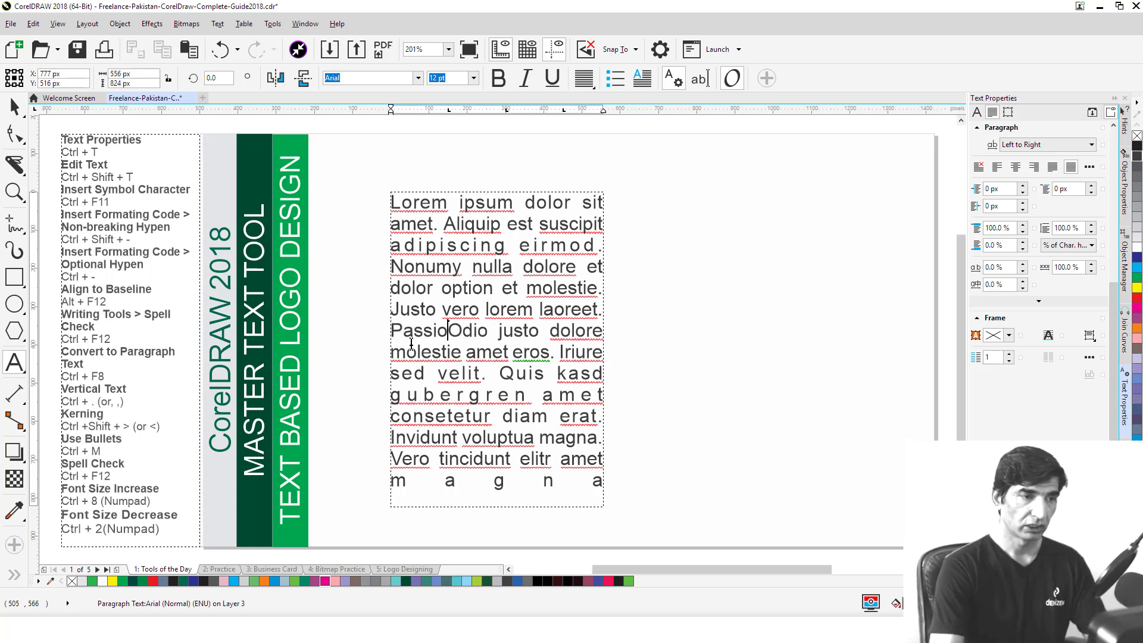
type("n")
key("Return")
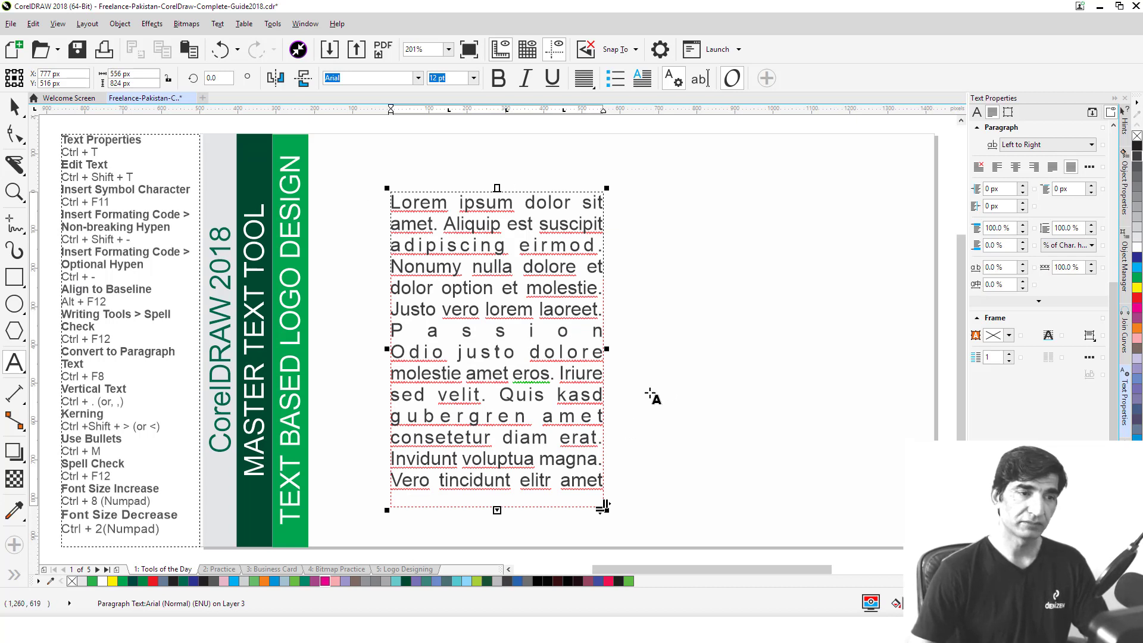
Lengthen the text frame until its overflowing last line fits, then shorten it to about 620 px high
left_click(495, 511)
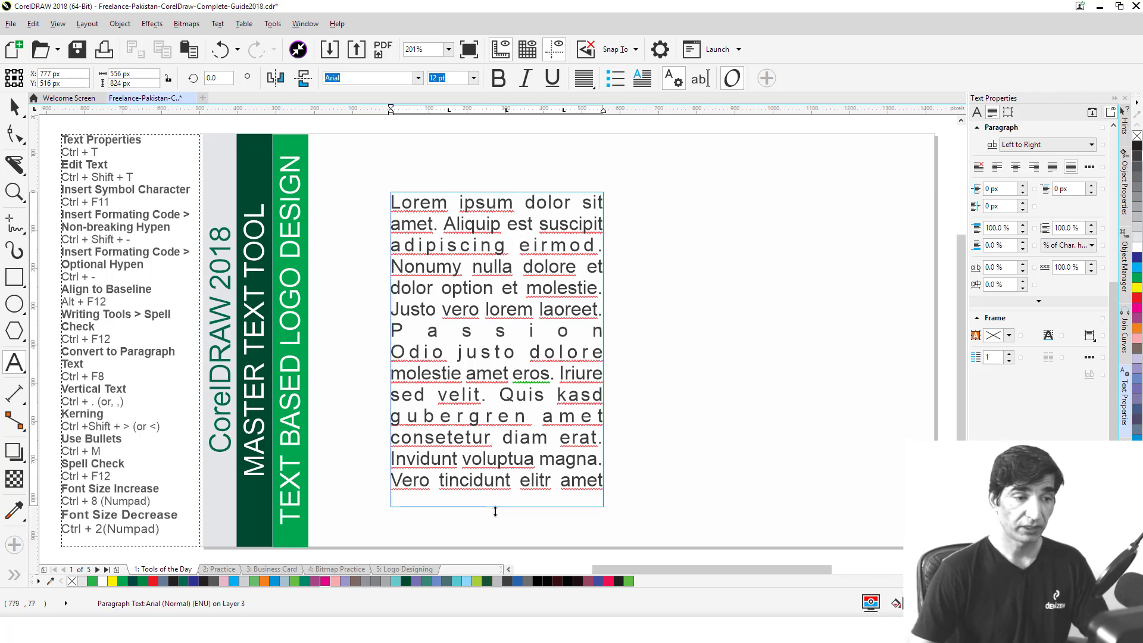
type("magna")
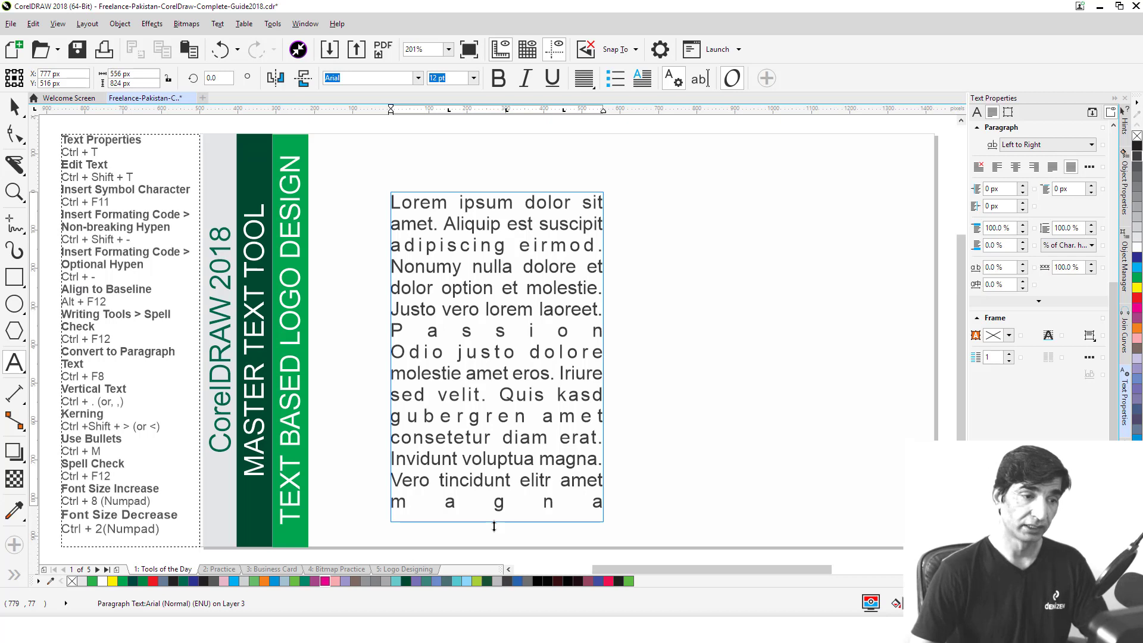
left_click_drag(494, 526, 503, 433)
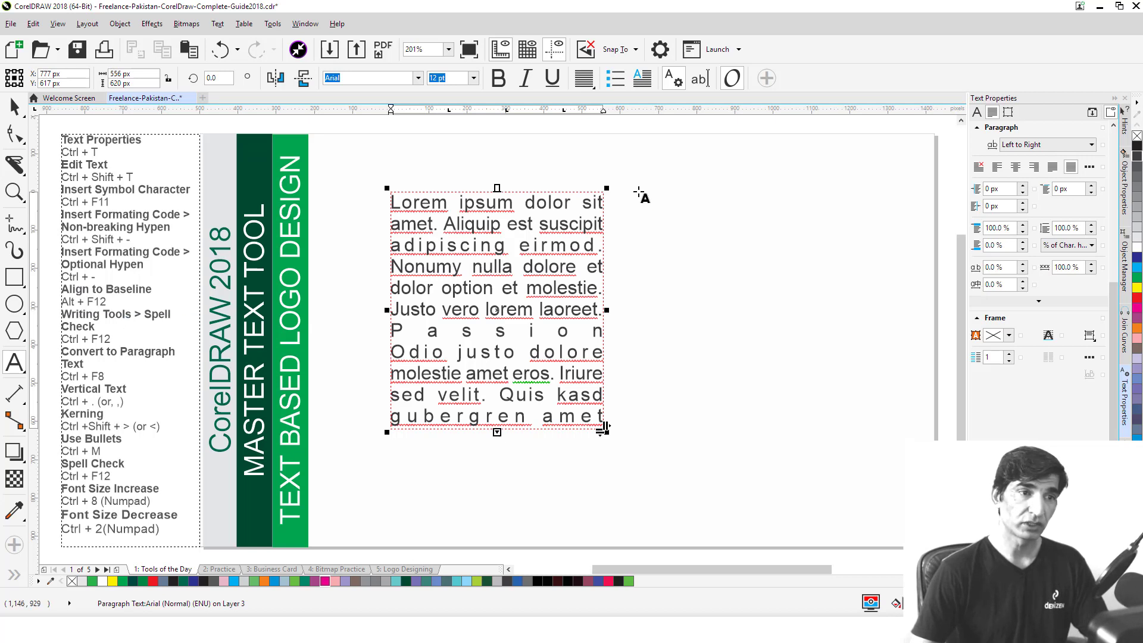
Draw a second paragraph frame about 495 by 645 px beside the first and link the first frame's overflow text into it
left_click_drag(638, 191, 827, 438)
left_click(14, 107)
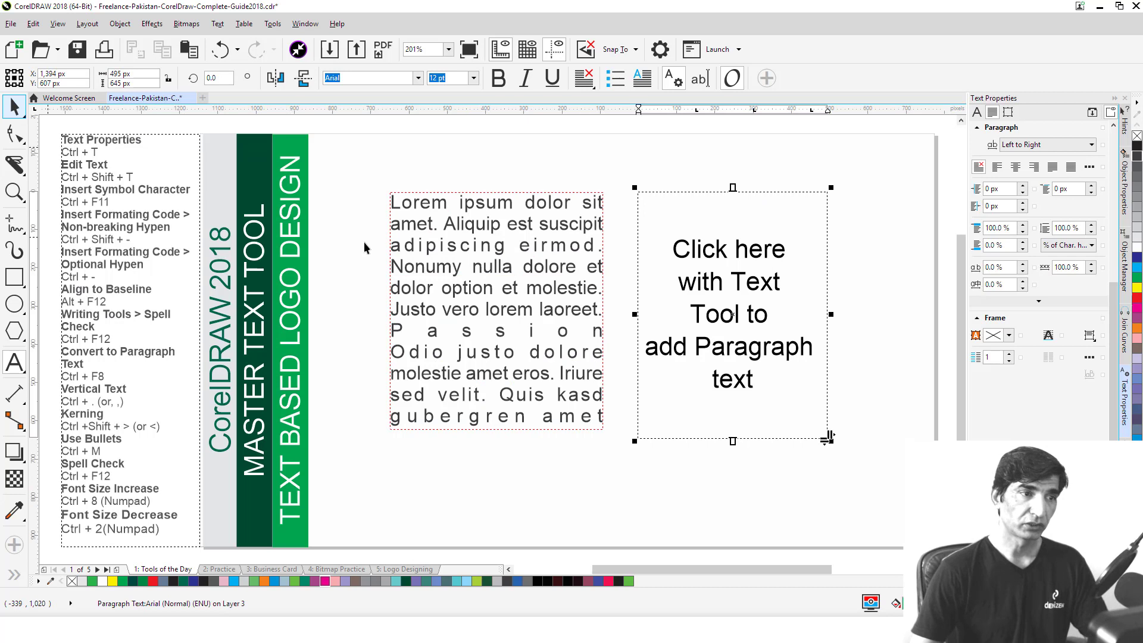
left_click(450, 250)
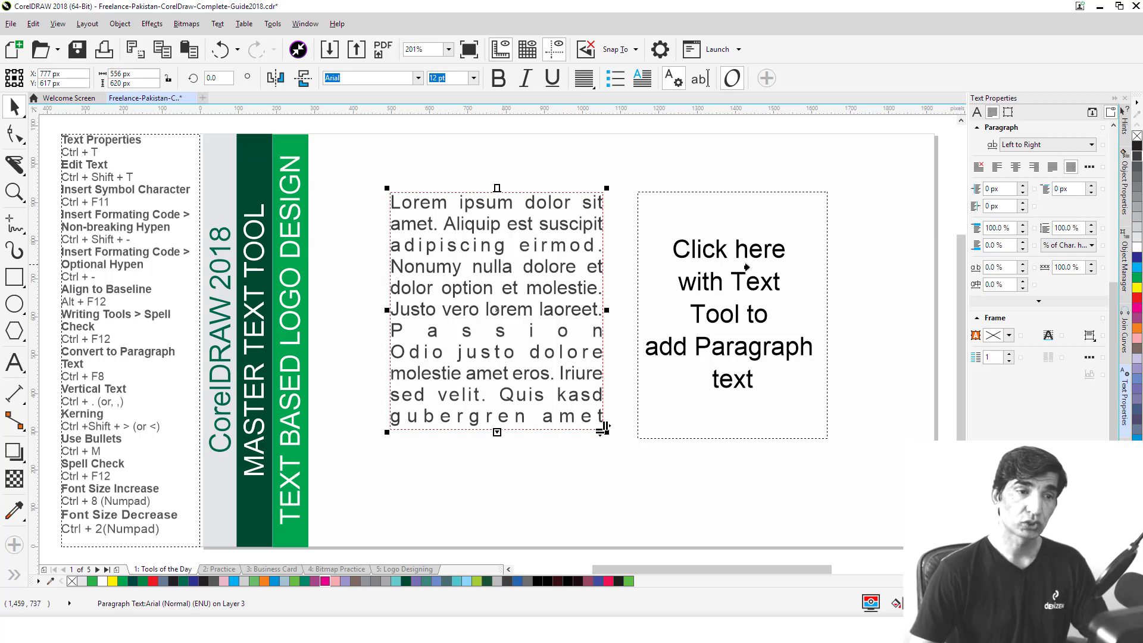
left_click(688, 221)
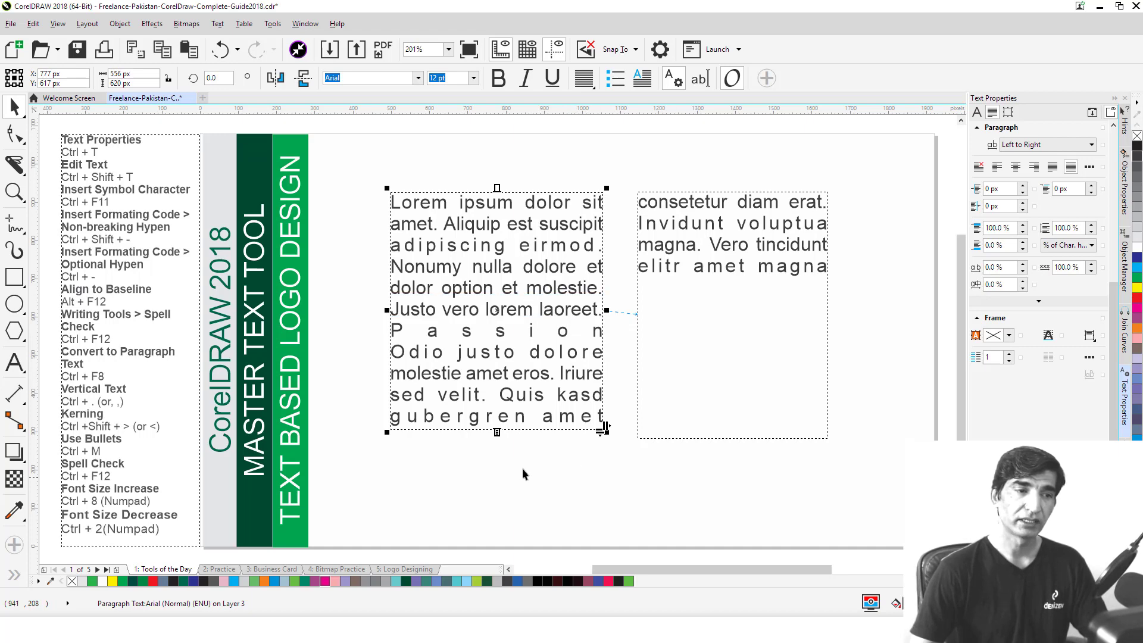
Reflow the linked text by resizing the first frame to about 344 px, 596 px and finally 875 px high
left_click_drag(497, 431, 497, 326)
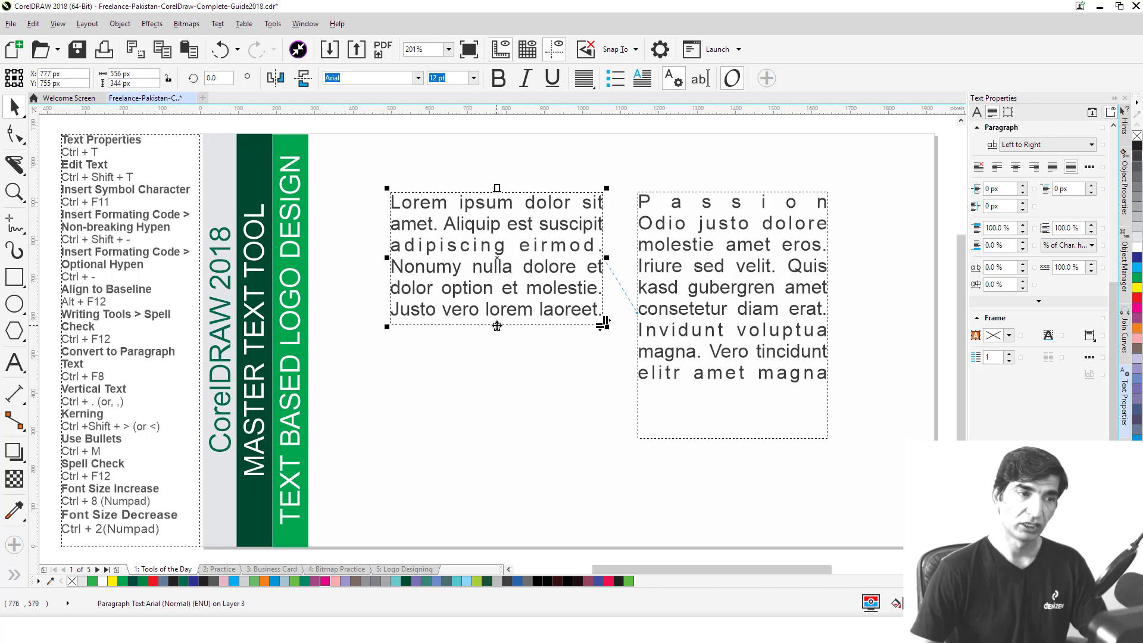
left_click_drag(497, 325, 497, 422)
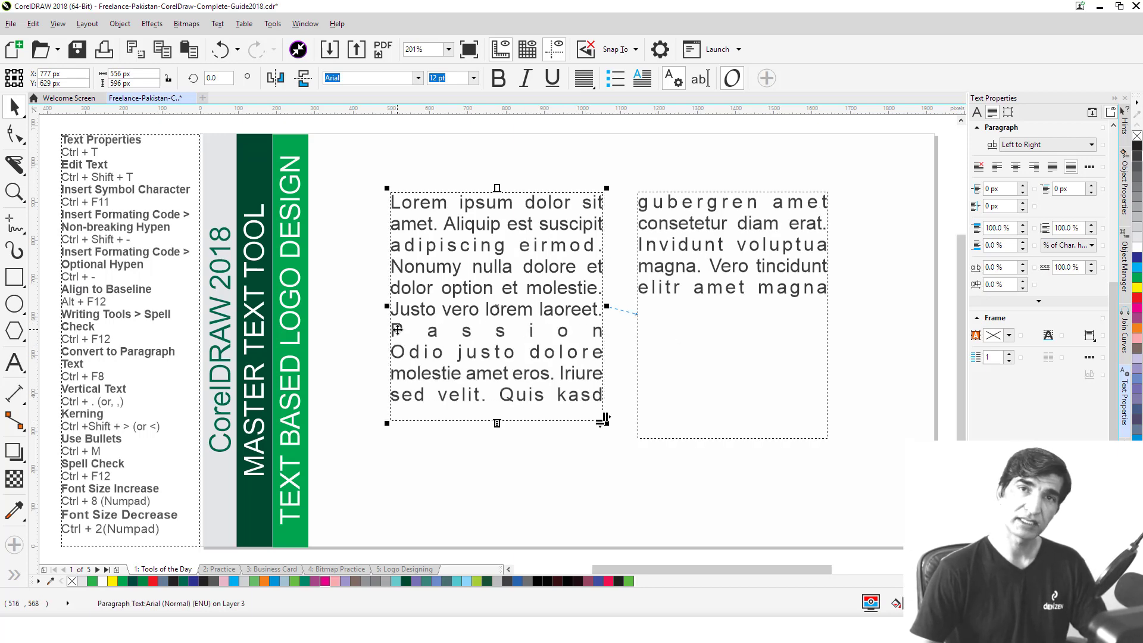
left_click_drag(497, 424, 496, 529)
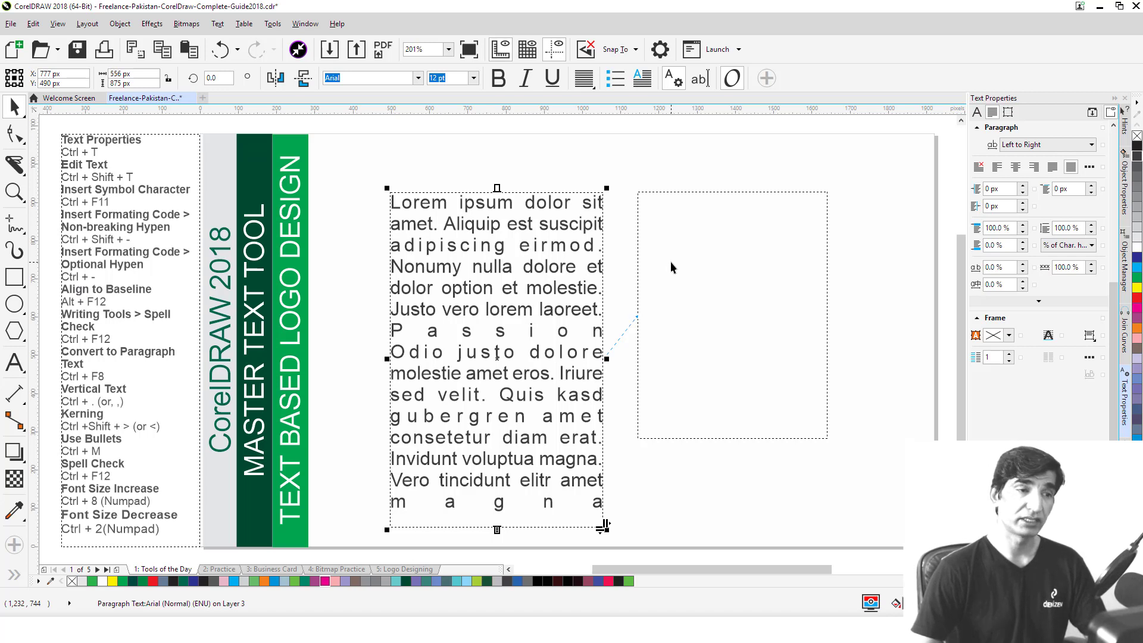
Delete the empty linked second text frame
left_click(452, 176)
left_click_drag(369, 166, 875, 527)
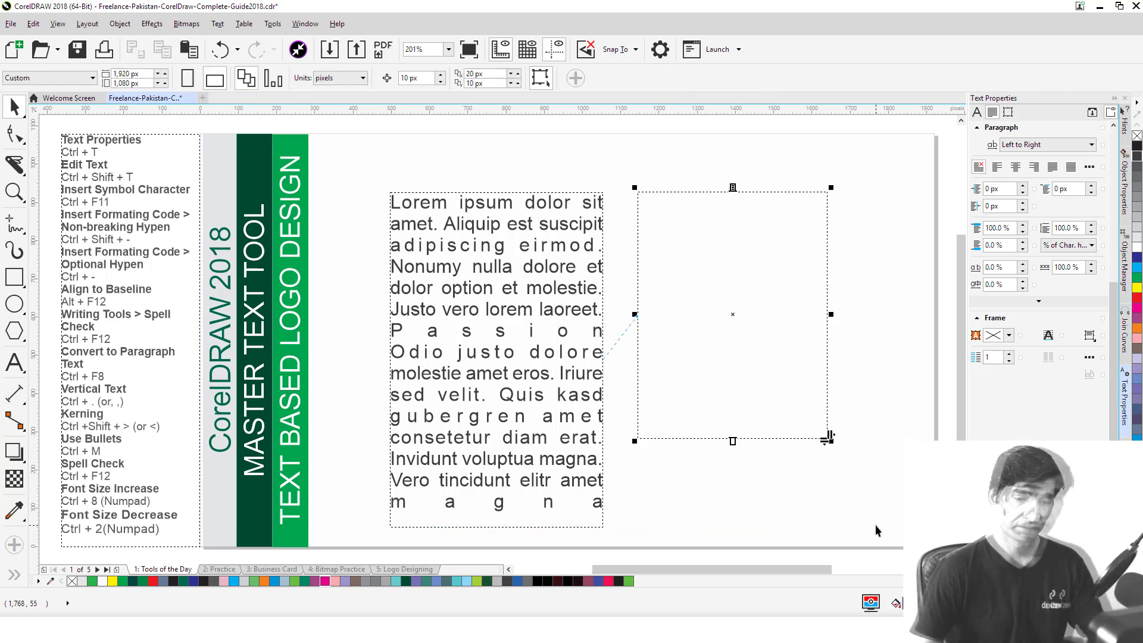
key("Delete")
Increase the left line indent of the remaining paragraph text stepwise to 50 px
left_click(557, 201)
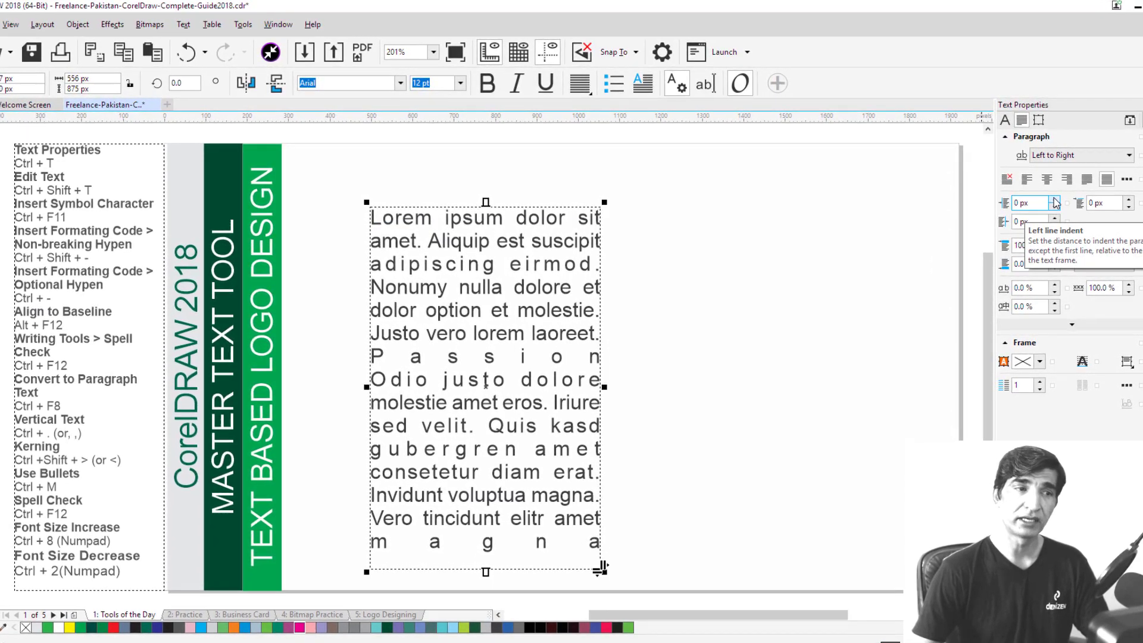
left_click(1054, 201)
left_click(1054, 201)
left_click(1055, 201)
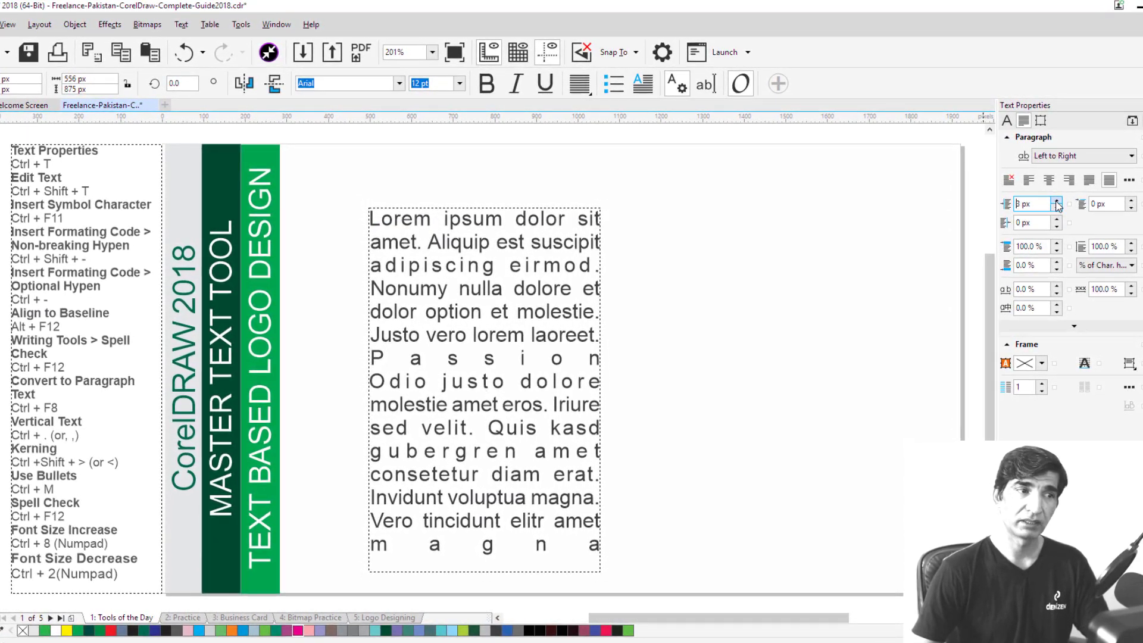
left_click(1056, 202)
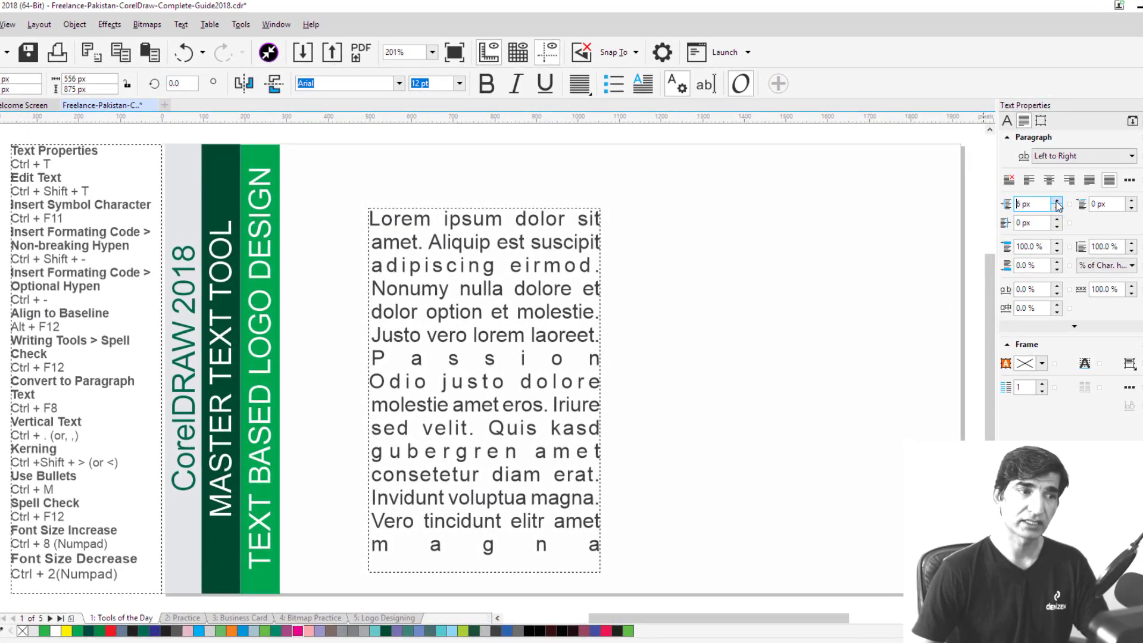
left_click(1056, 201)
left_click(1055, 202)
left_click(1055, 201)
left_click(1057, 203)
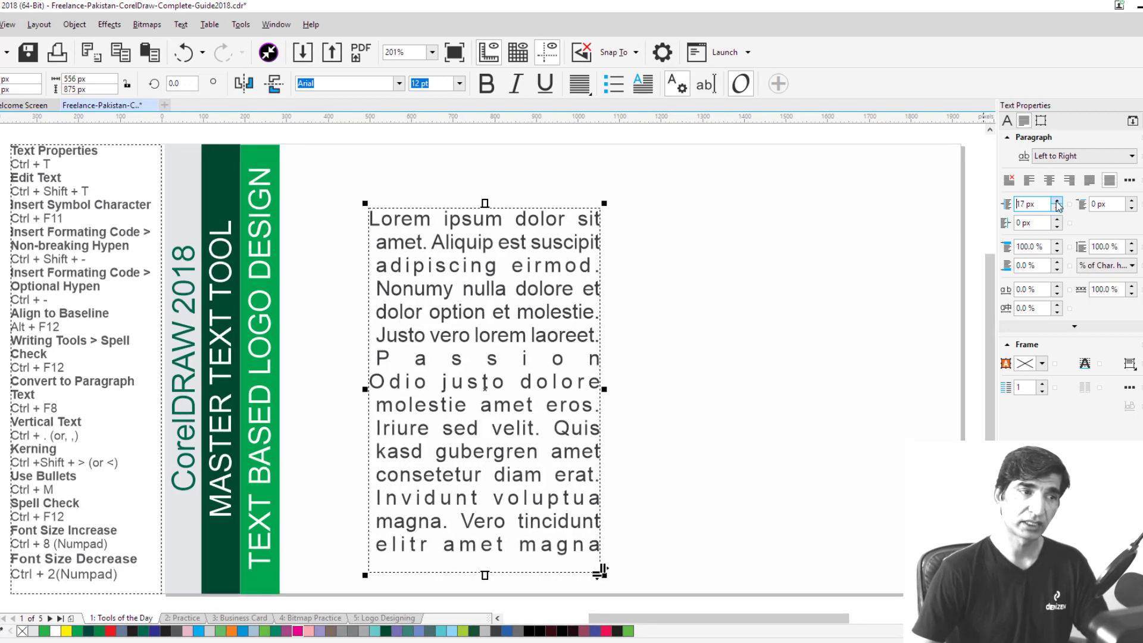
left_click(1057, 203)
left_click(1057, 203)
left_click(1057, 203)
left_click(1057, 204)
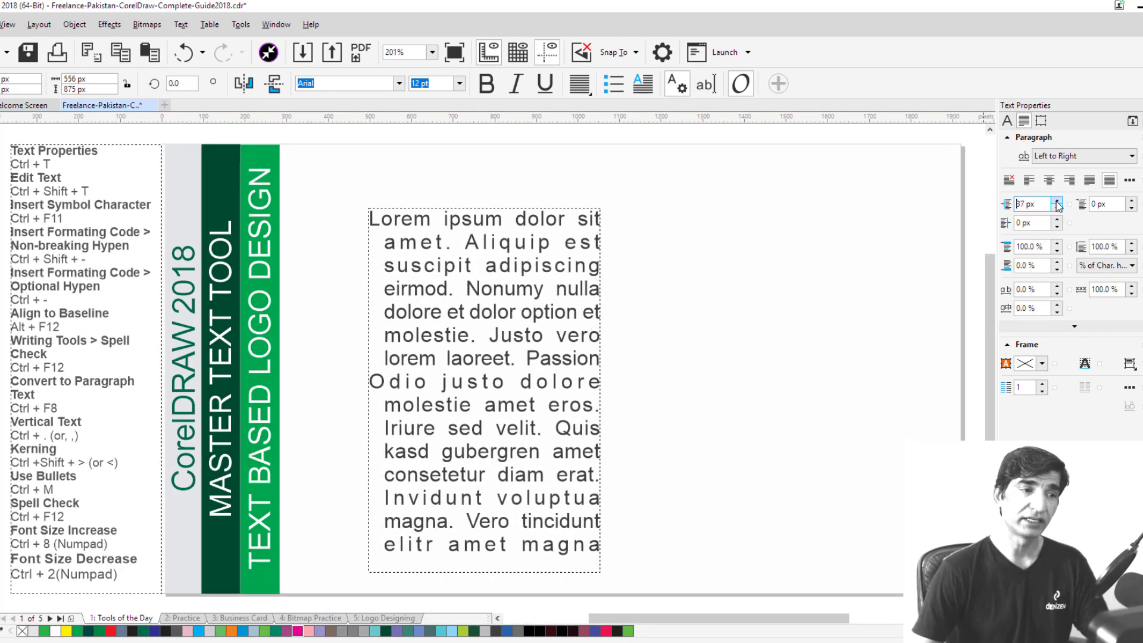
left_click(1057, 203)
left_click(1057, 204)
left_click(1057, 204)
left_click(1057, 203)
left_click(1057, 204)
left_click(1057, 204)
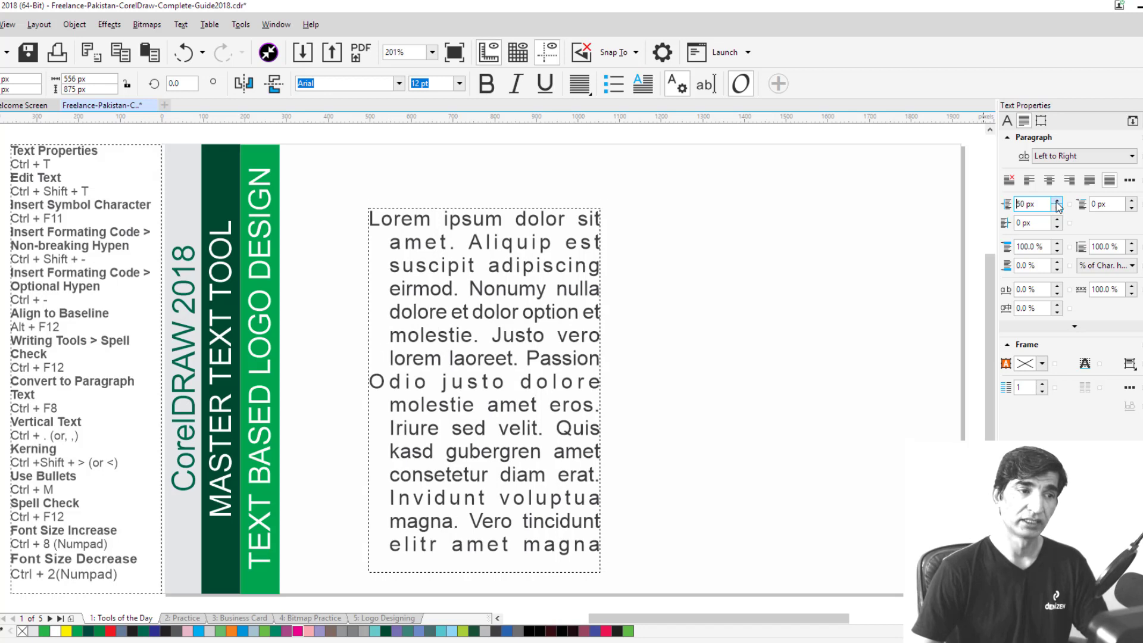
Reset the paragraph text's left line indent to 0 px
left_click_drag(1028, 204, 1010, 205)
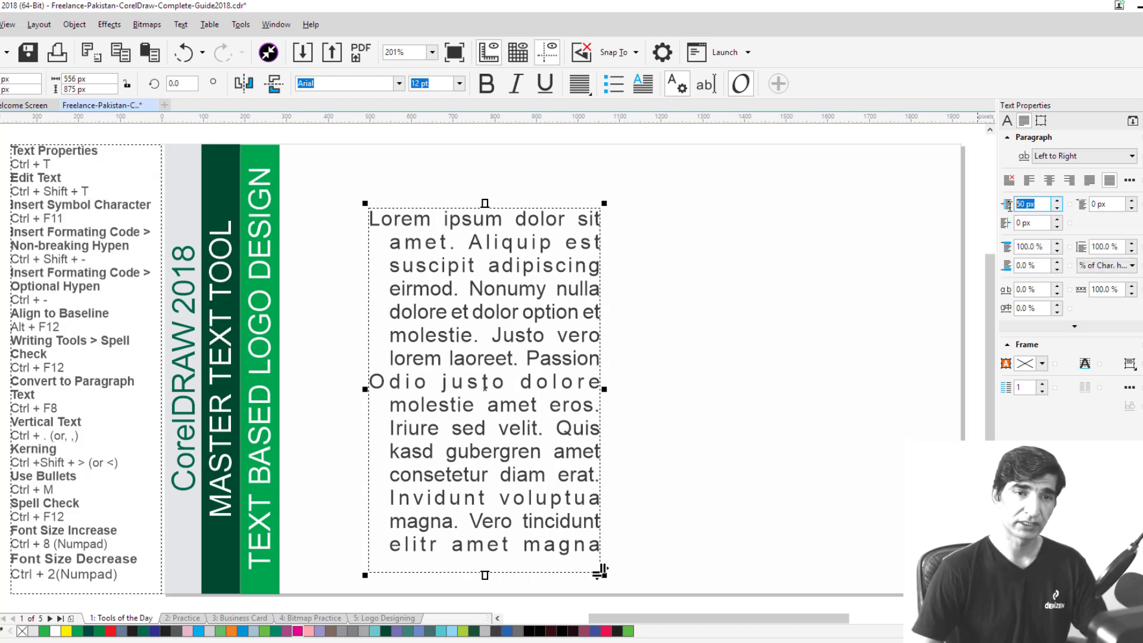
type("0")
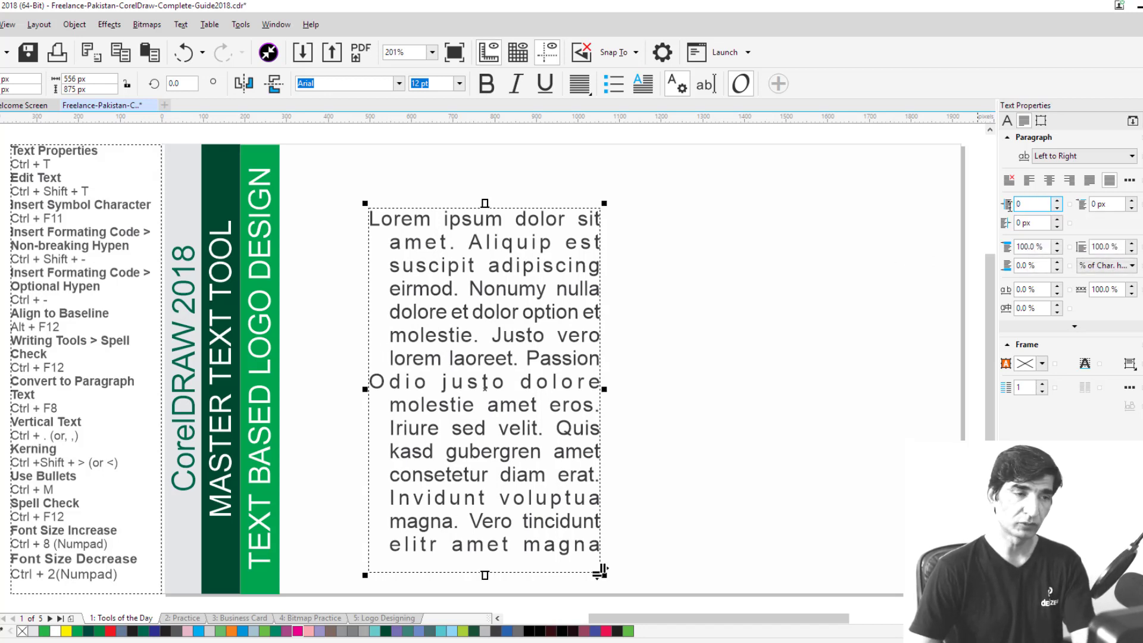
key("Return")
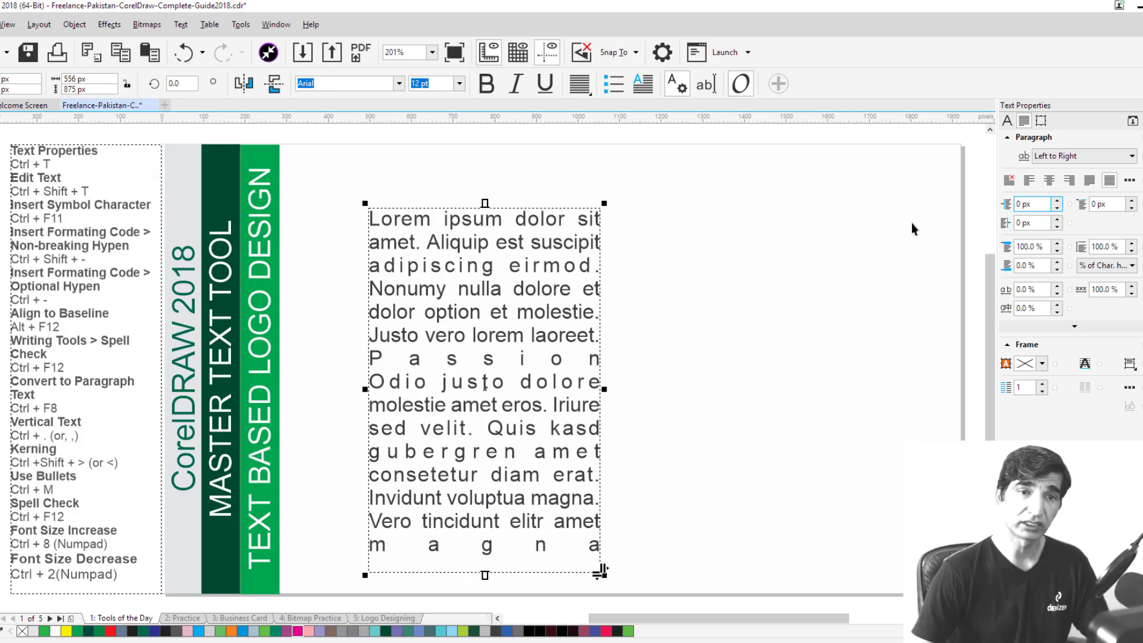
Try increasing the paragraph text's right line indent stepwise to 23 px and reset it to 0 px
left_click(1057, 220)
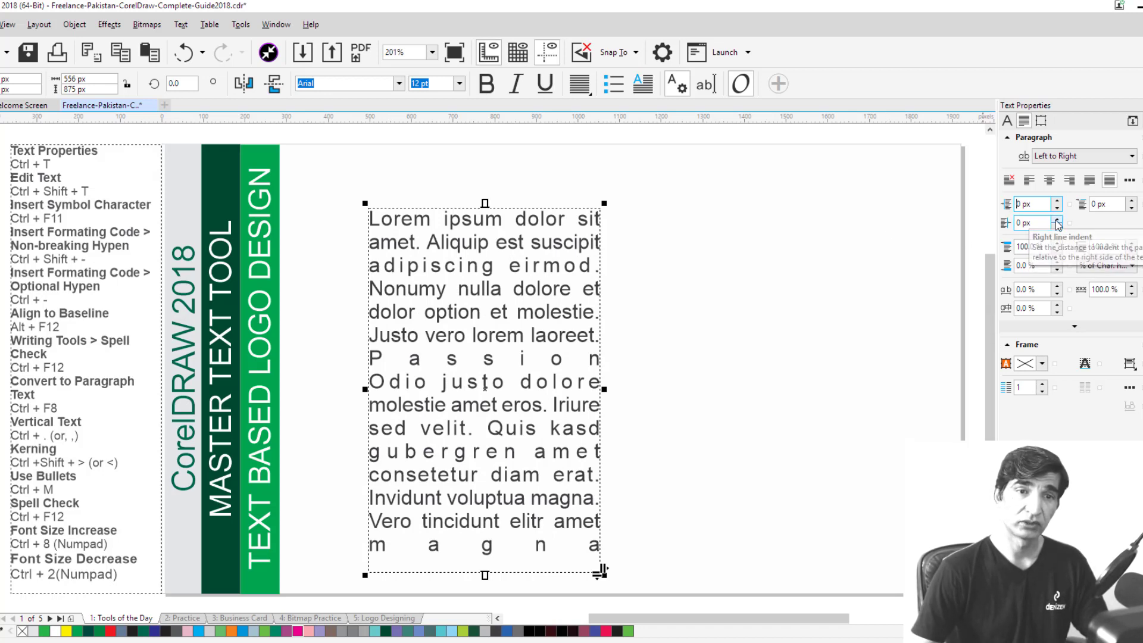
left_click(1057, 219)
left_click(1058, 220)
left_click(1057, 220)
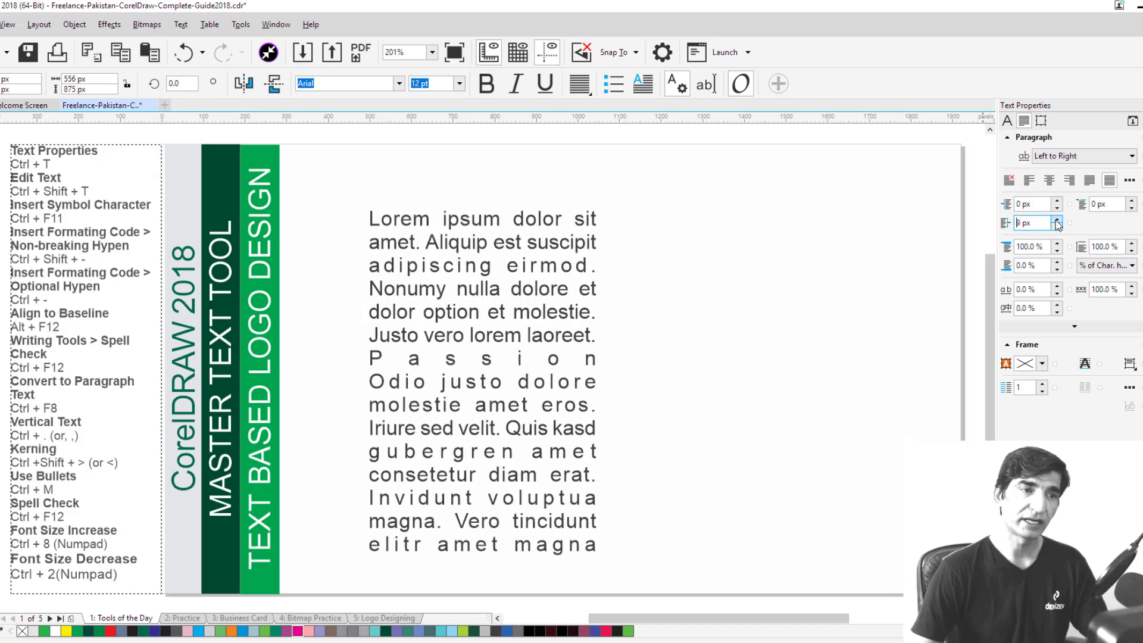
left_click(1057, 220)
left_click(1057, 220)
left_click(1057, 219)
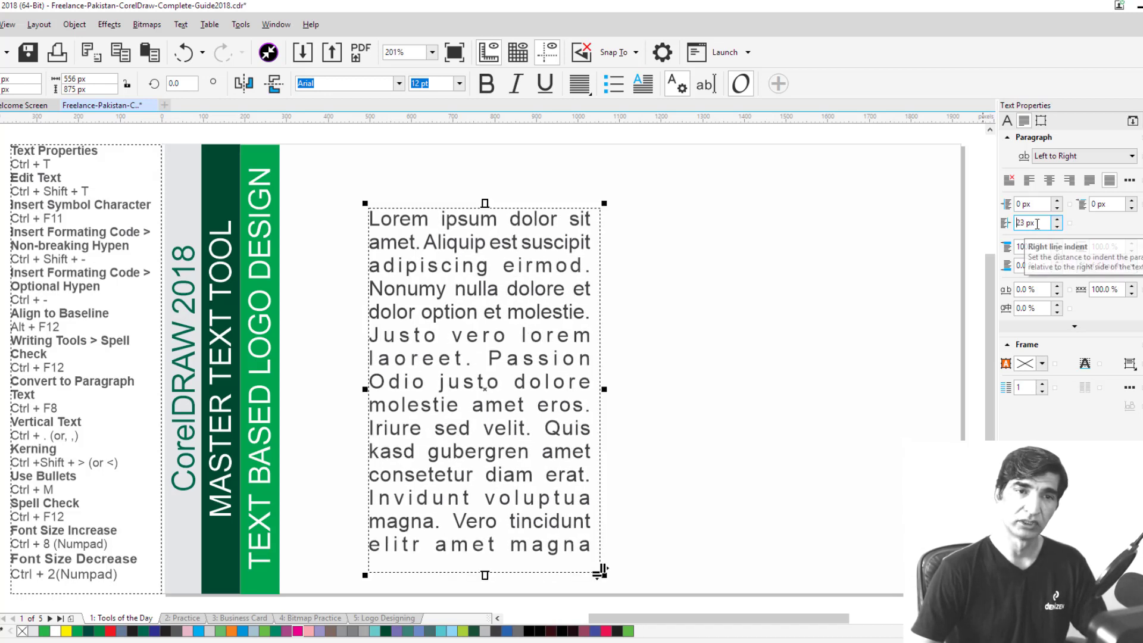
type("0")
key("Return")
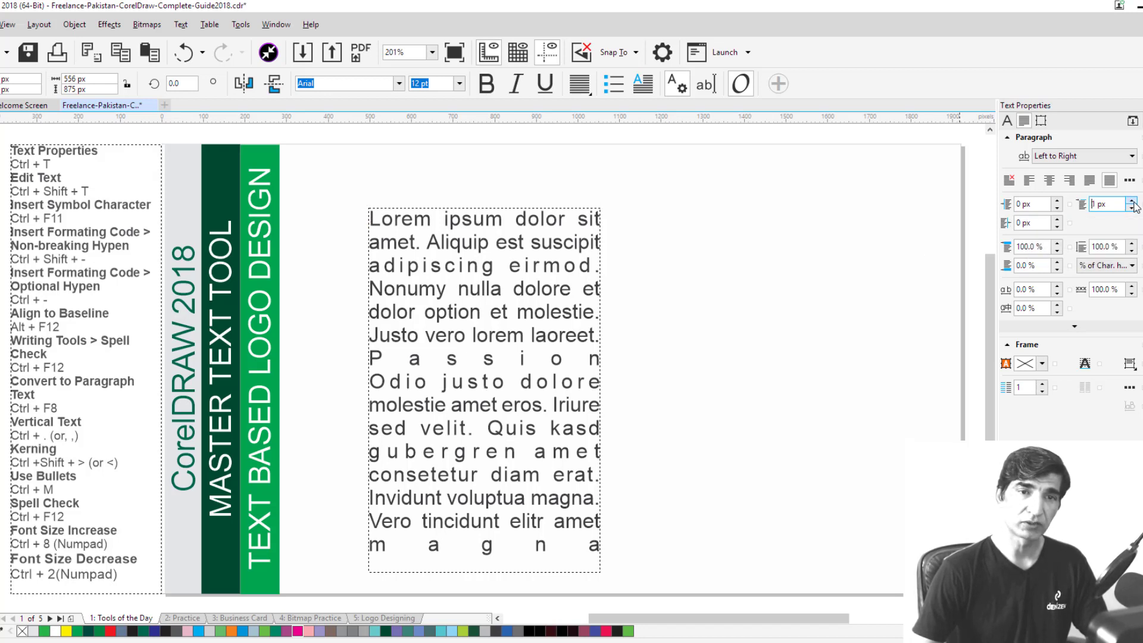
Increase the paragraph text's first line indent stepwise and set it to 100 px
left_click(1131, 201)
left_click(1133, 202)
left_click(1133, 202)
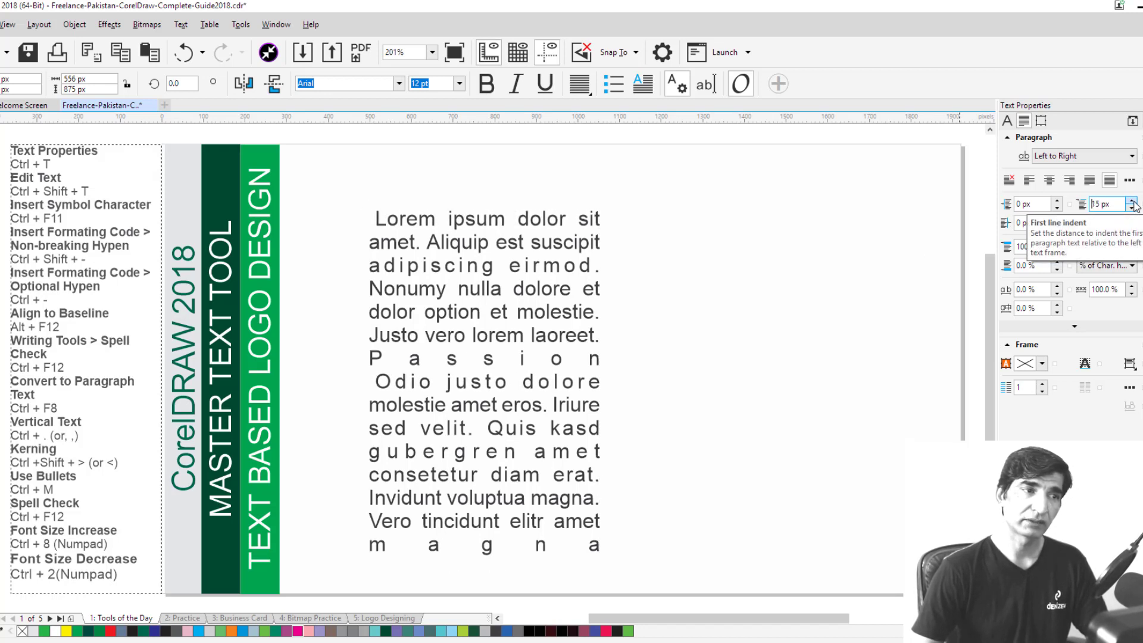
left_click(1133, 202)
left_click(1133, 202)
left_click(1133, 202)
left_click(1133, 203)
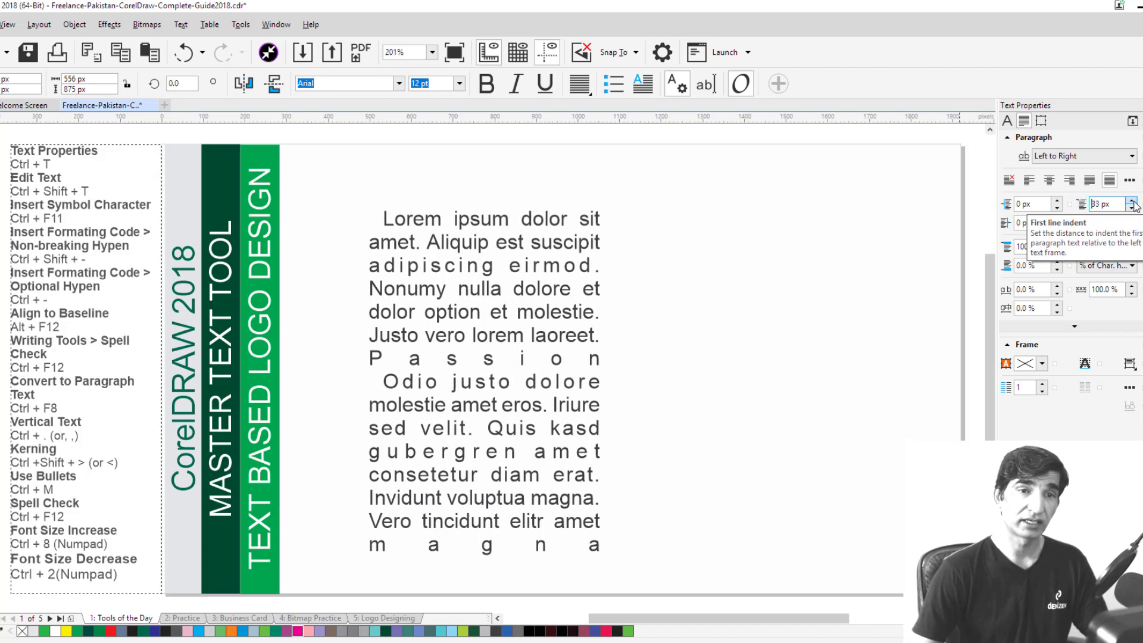
left_click(1133, 203)
key("Return")
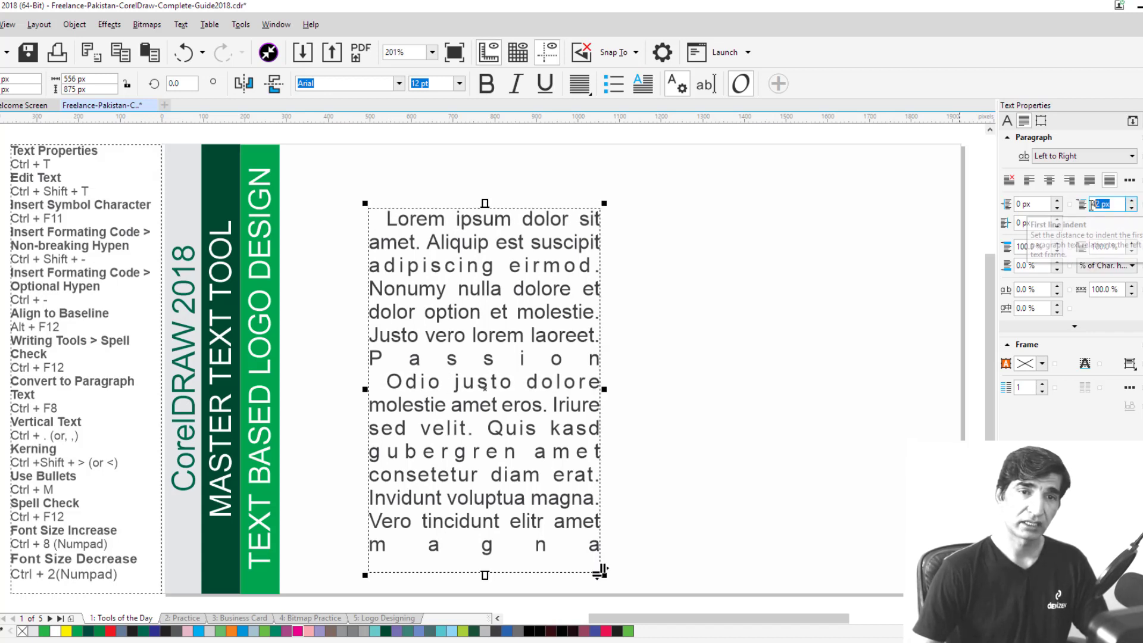
type("100")
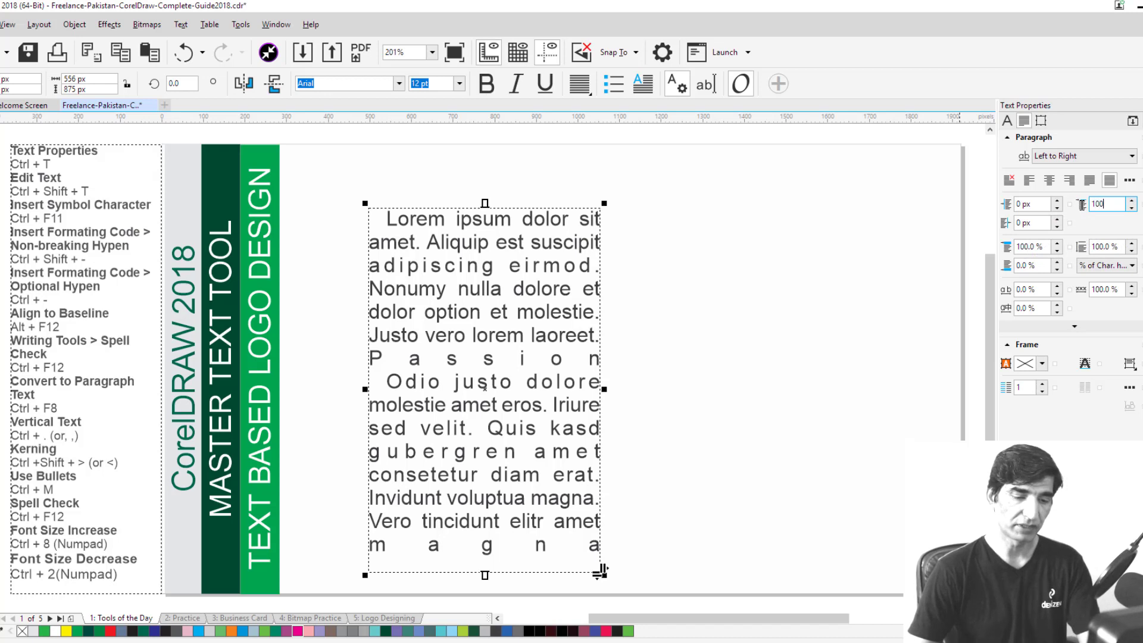
key("Return")
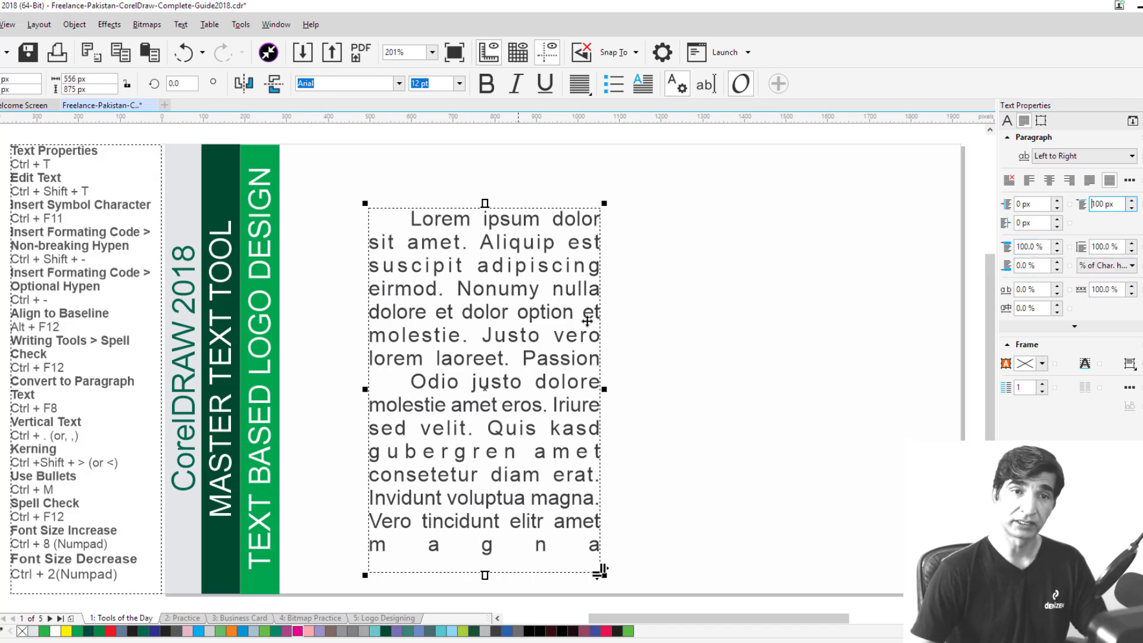
Set the spacing after paragraphs to 150% and raise it to 250% of character height
left_click(1018, 247)
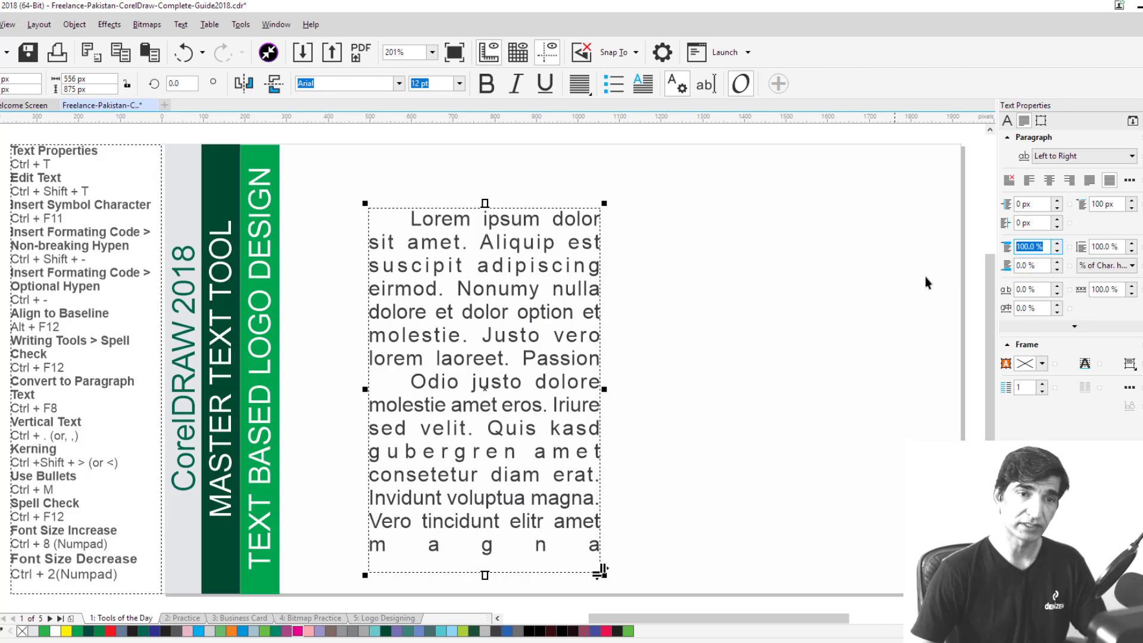
left_click(1016, 265)
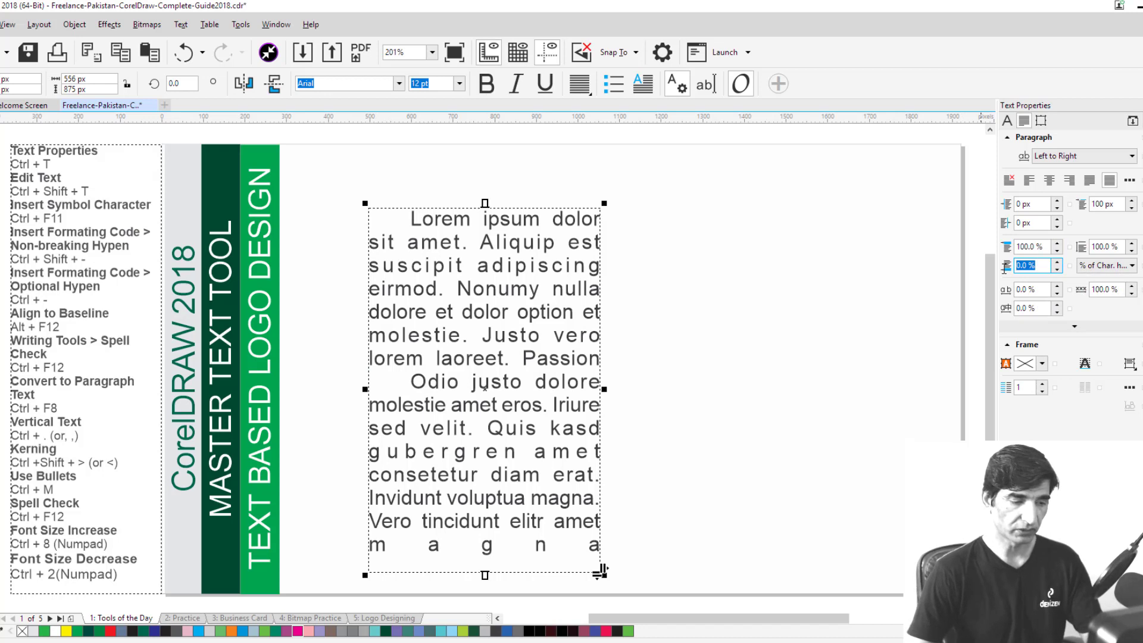
type("15")
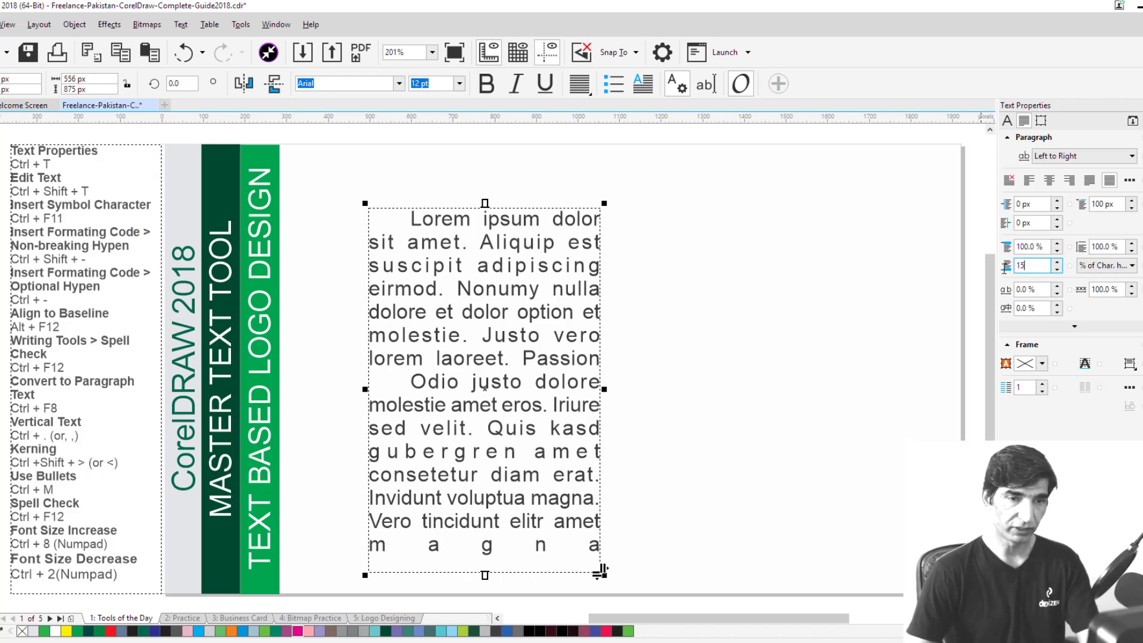
type("0")
key("Return")
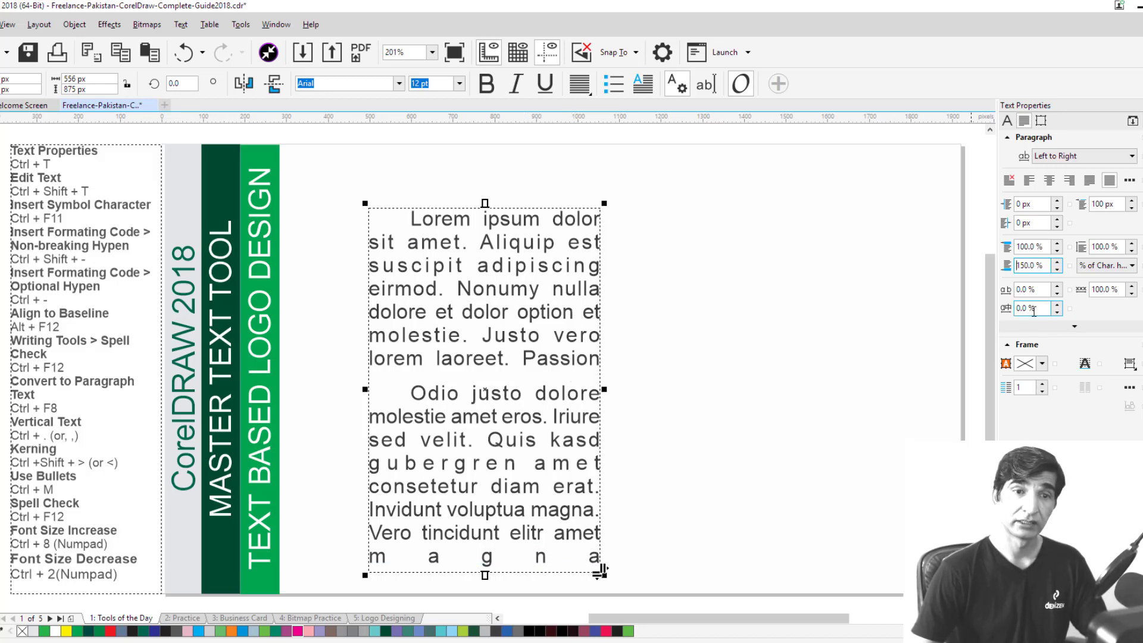
double_click(1043, 264)
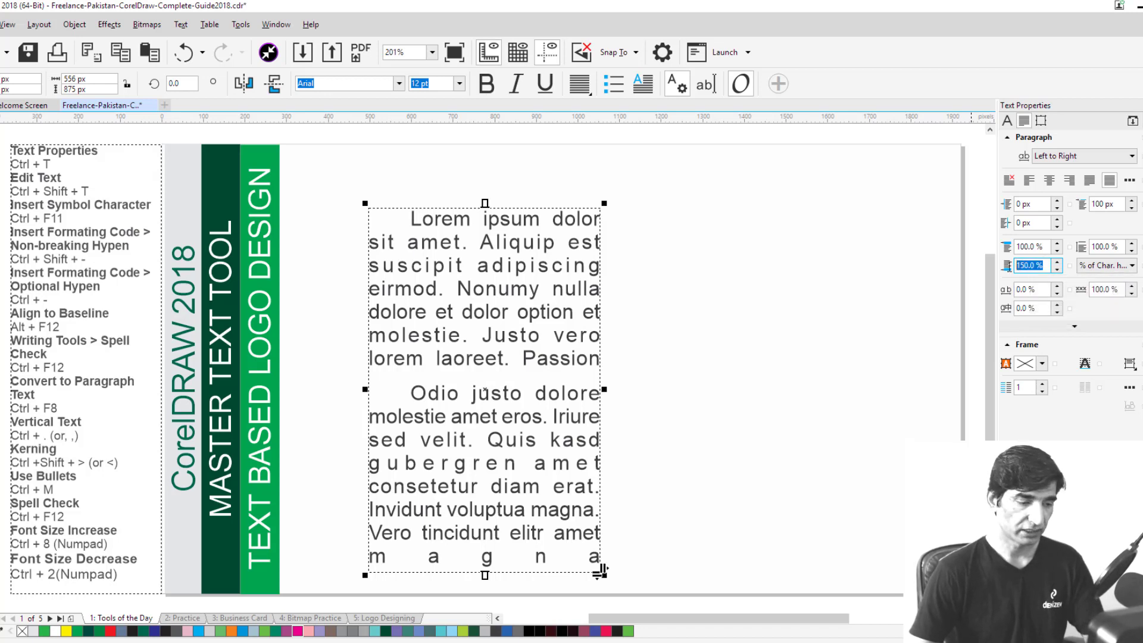
type("250")
key("Return")
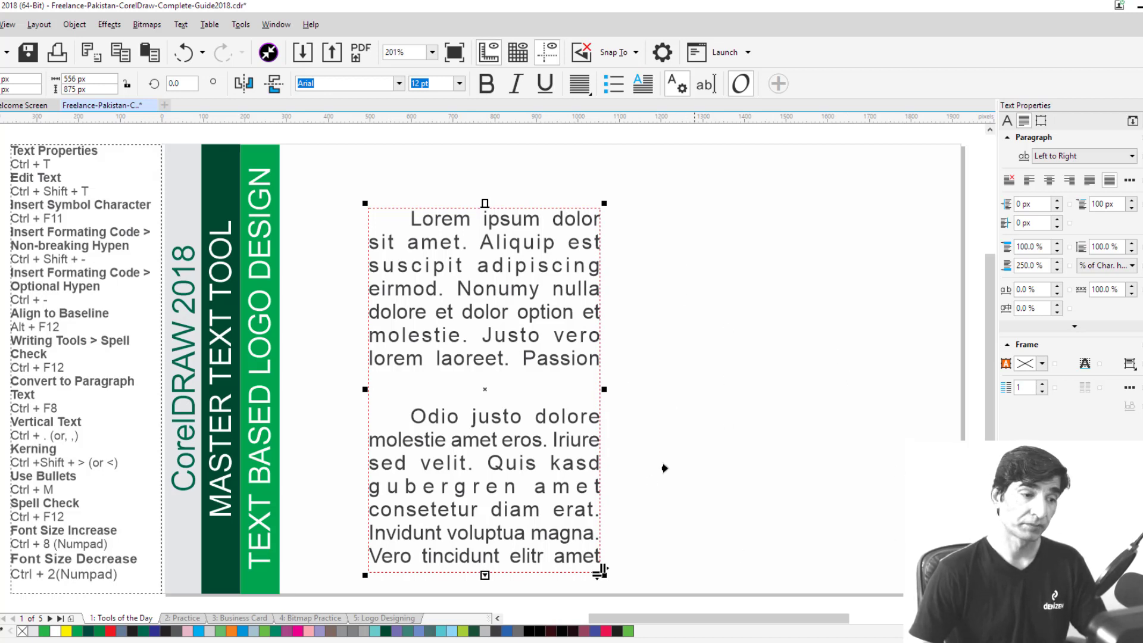
Insert a page after Logo Designing and draw a linked 556 × 875 px frame there for the overflowing text
right_click(384, 618)
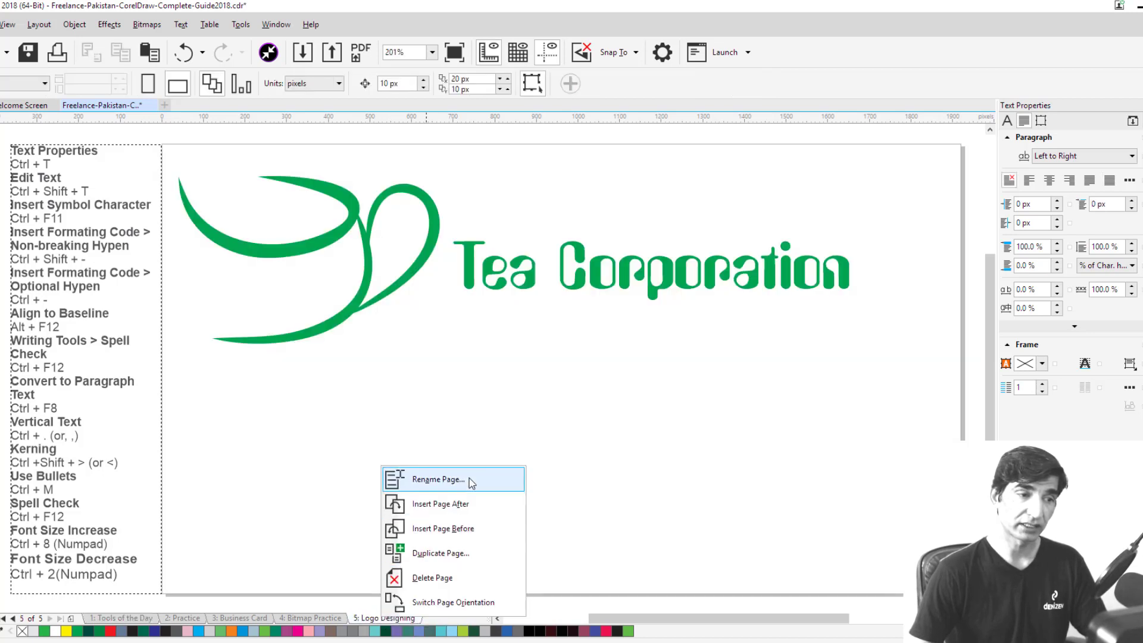
left_click(457, 511)
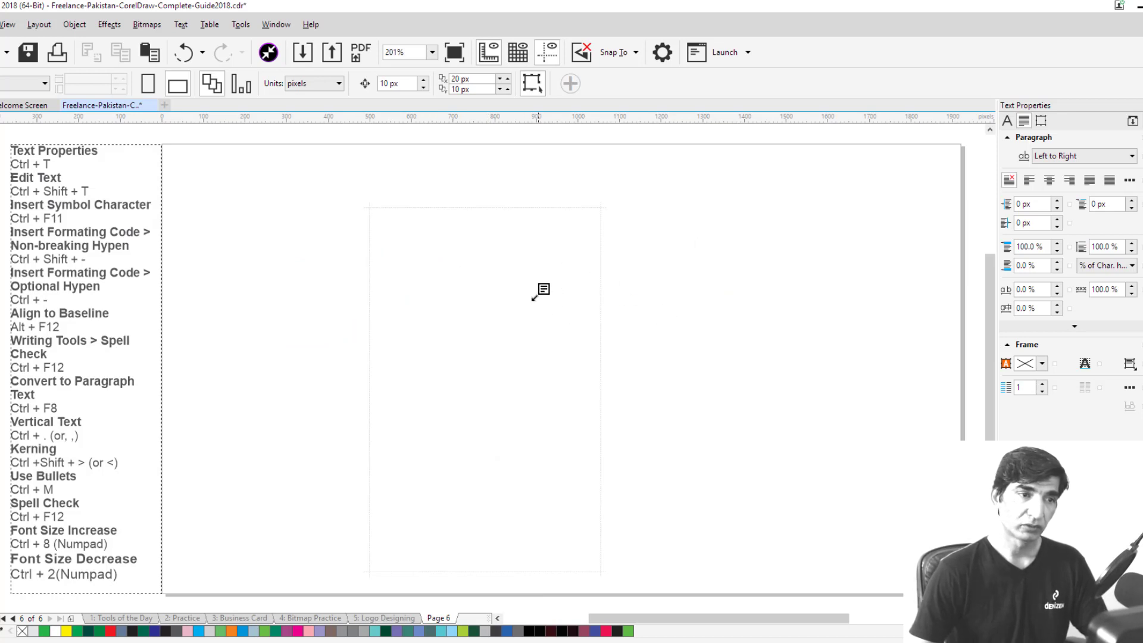
left_click_drag(369, 207, 600, 571)
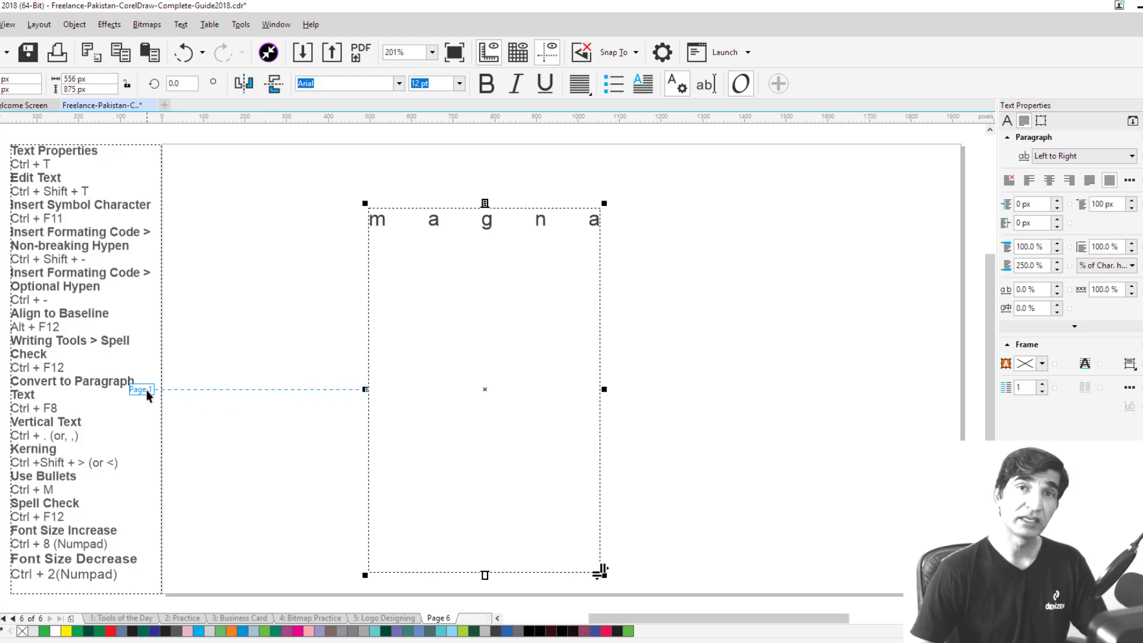
Increase the line spacing of the paragraph text on the Tools of the Day page stepwise to 122%
left_click(119, 618)
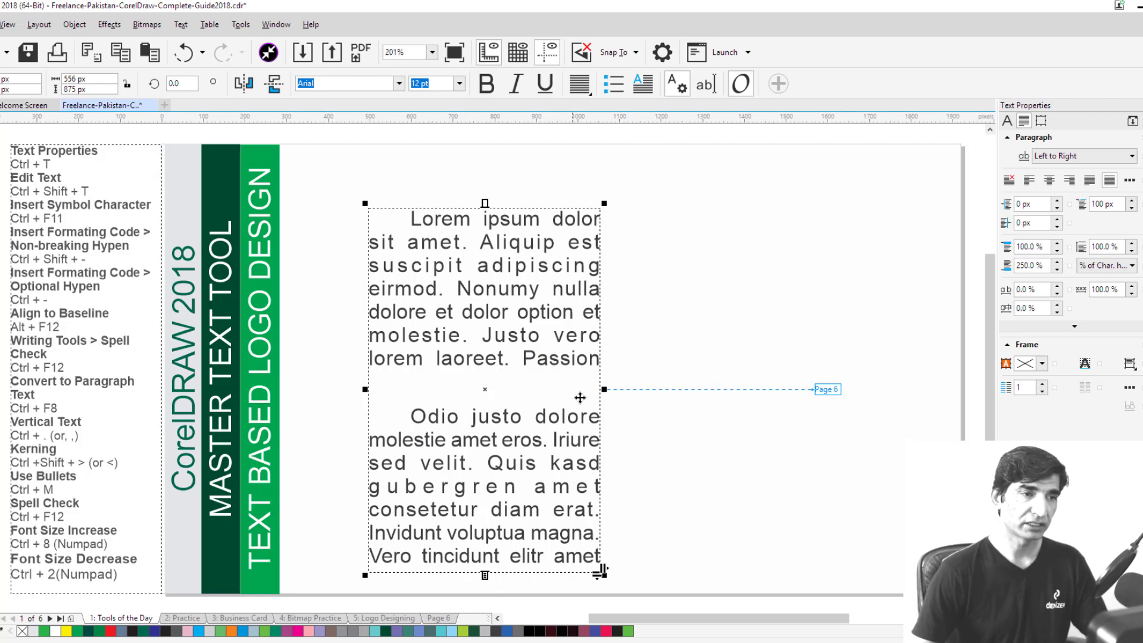
left_click(536, 210)
left_click(536, 209)
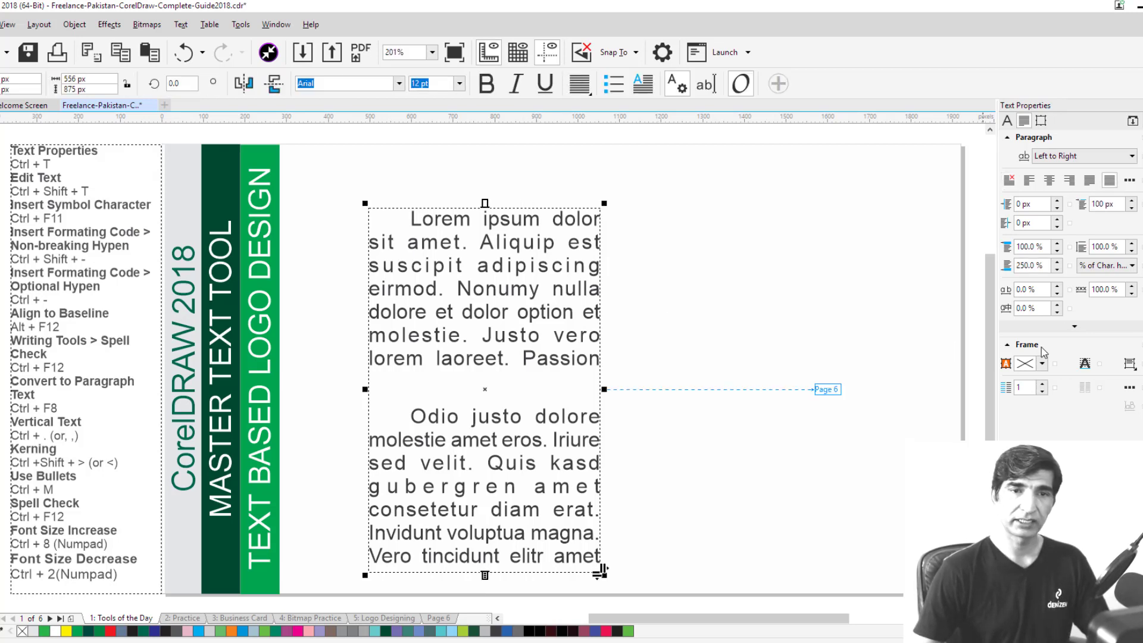
left_click(1131, 243)
left_click(1132, 243)
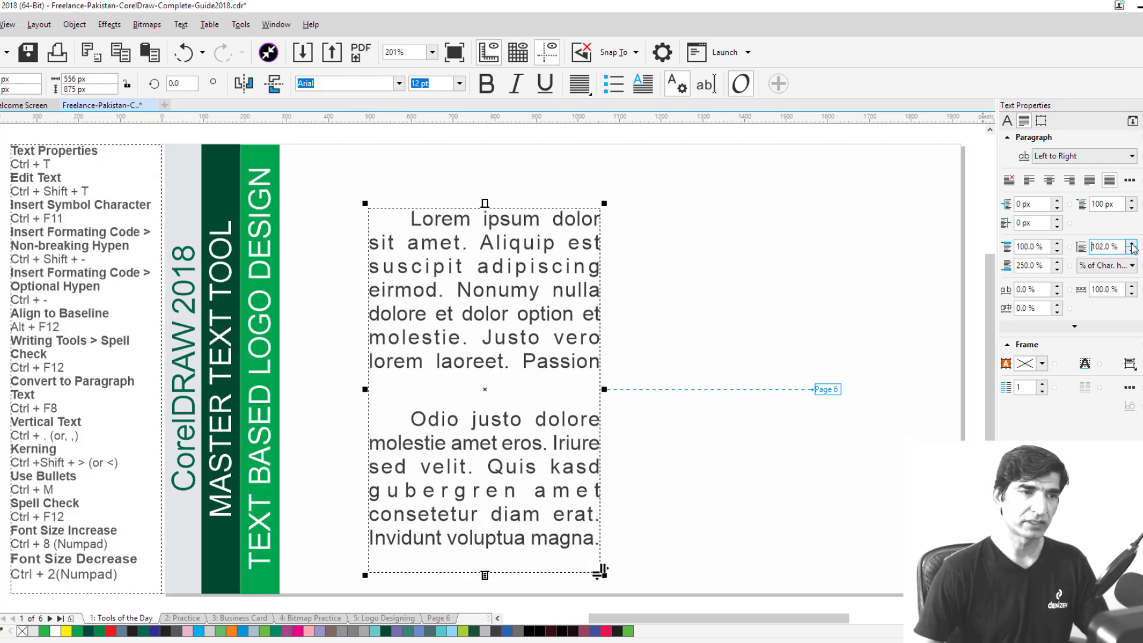
left_click(1131, 243)
left_click(1131, 243)
left_click(1131, 243)
left_click(1132, 243)
left_click(1132, 243)
left_click(1131, 243)
left_click(1132, 244)
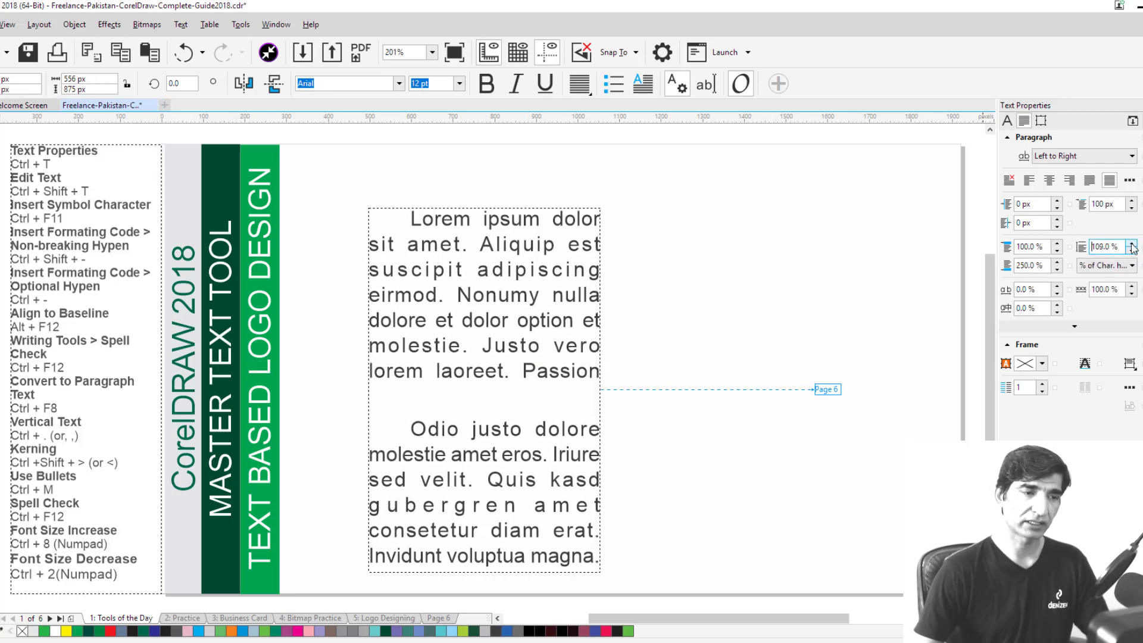
left_click(1131, 244)
left_click(1131, 244)
left_click(1132, 243)
left_click(1131, 244)
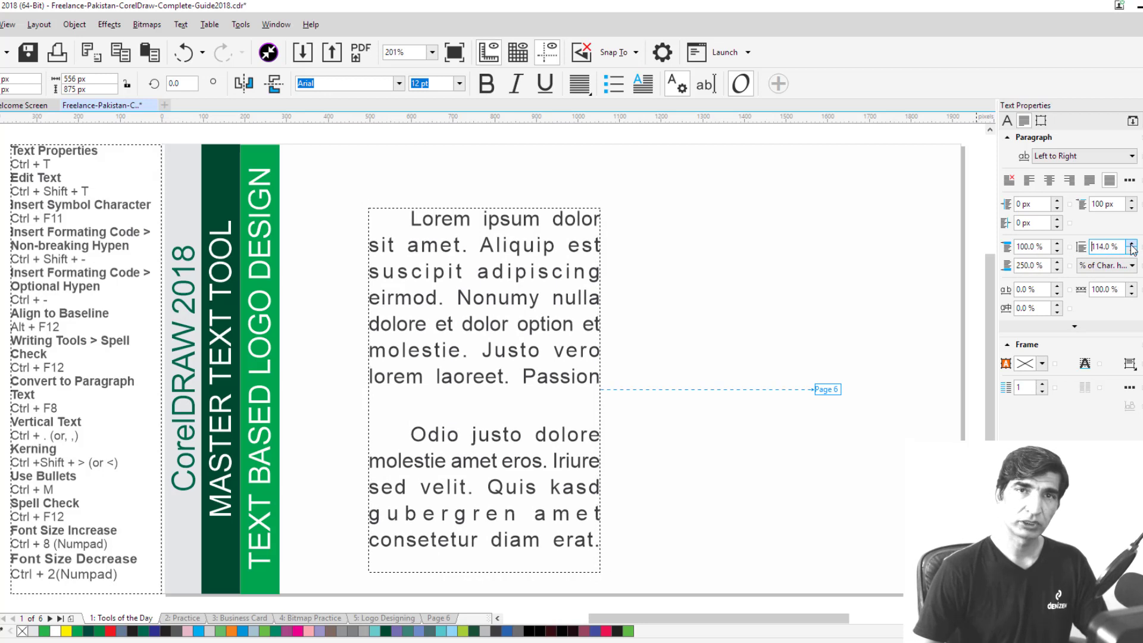
left_click(1131, 244)
left_click(1131, 244)
left_click(1132, 243)
left_click(1131, 243)
left_click(1132, 243)
left_click(1132, 243)
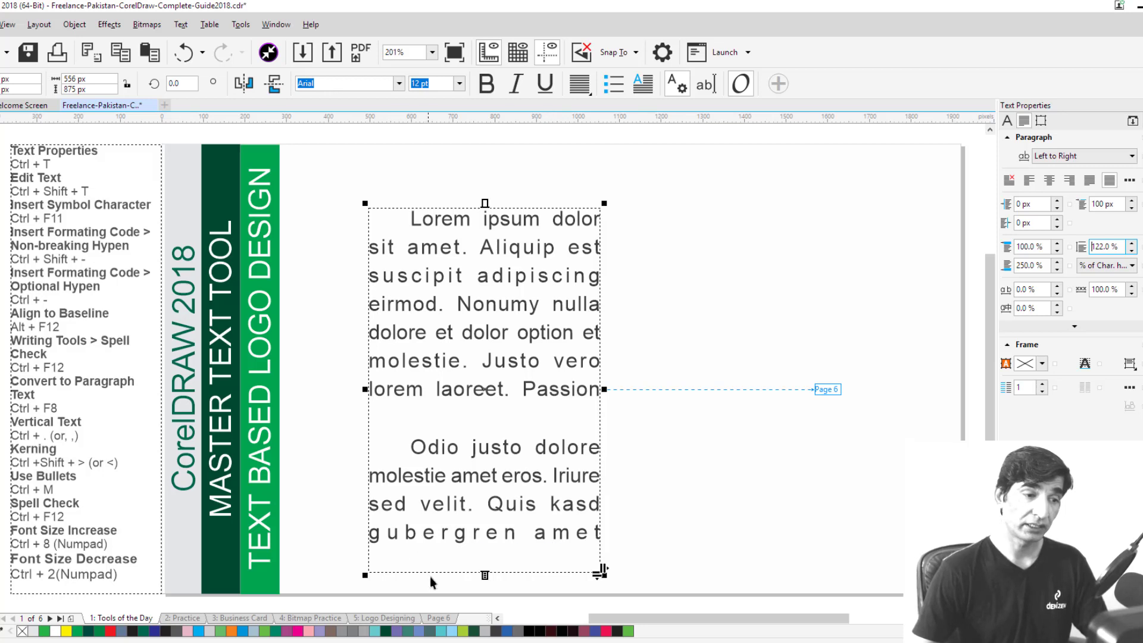
Check how the text flows into the linked frame on page 6 and reselect the frame on page 1
left_click(438, 618)
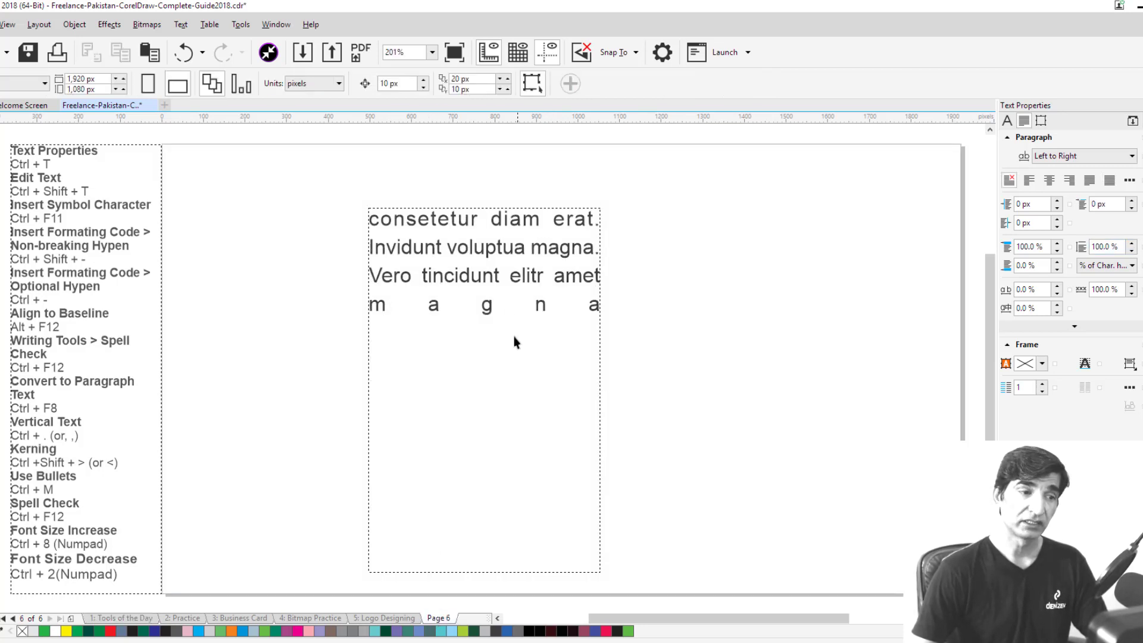
left_click(122, 618)
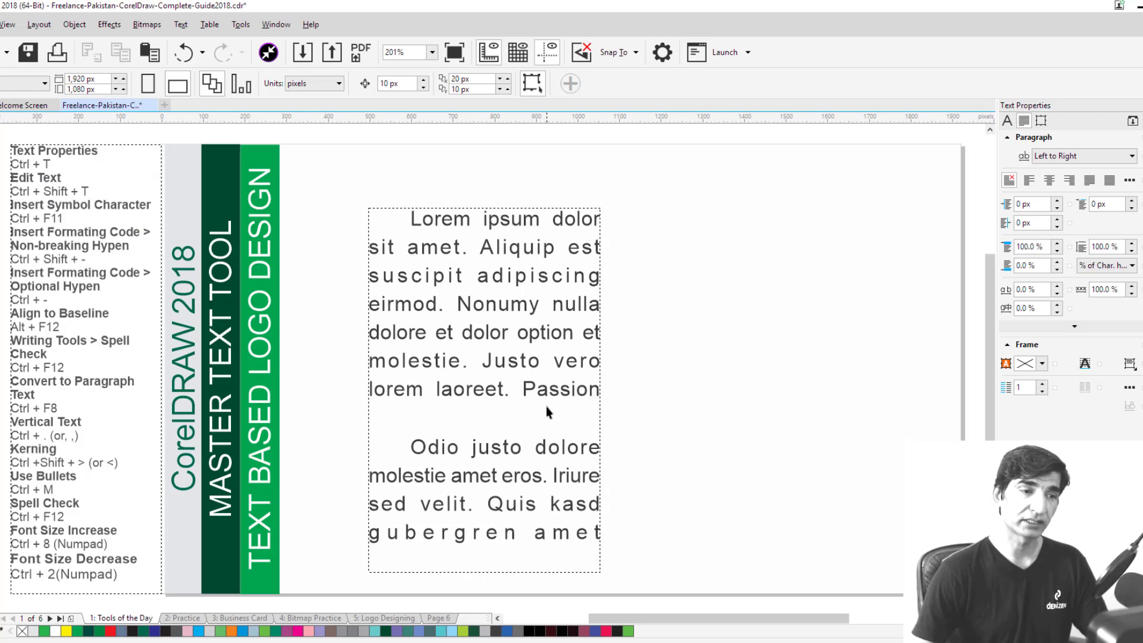
left_click(475, 573)
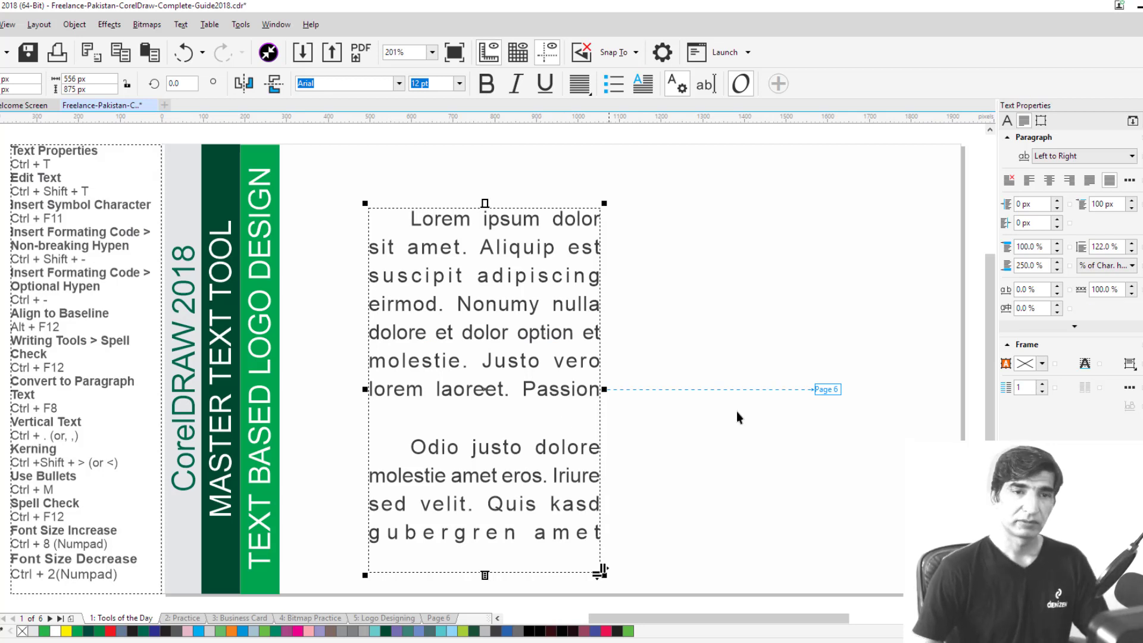
Set the character spacing to 37%, word spacing to 123% and language spacing to 0, and expand the additional paragraph options
left_click(1057, 287)
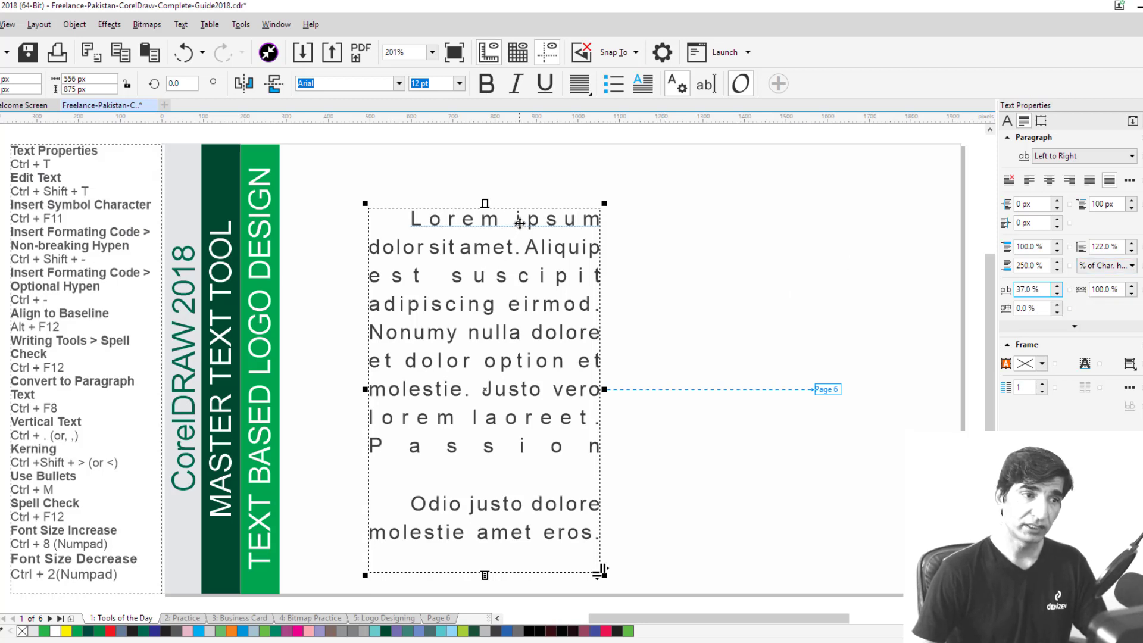
left_click(1133, 286)
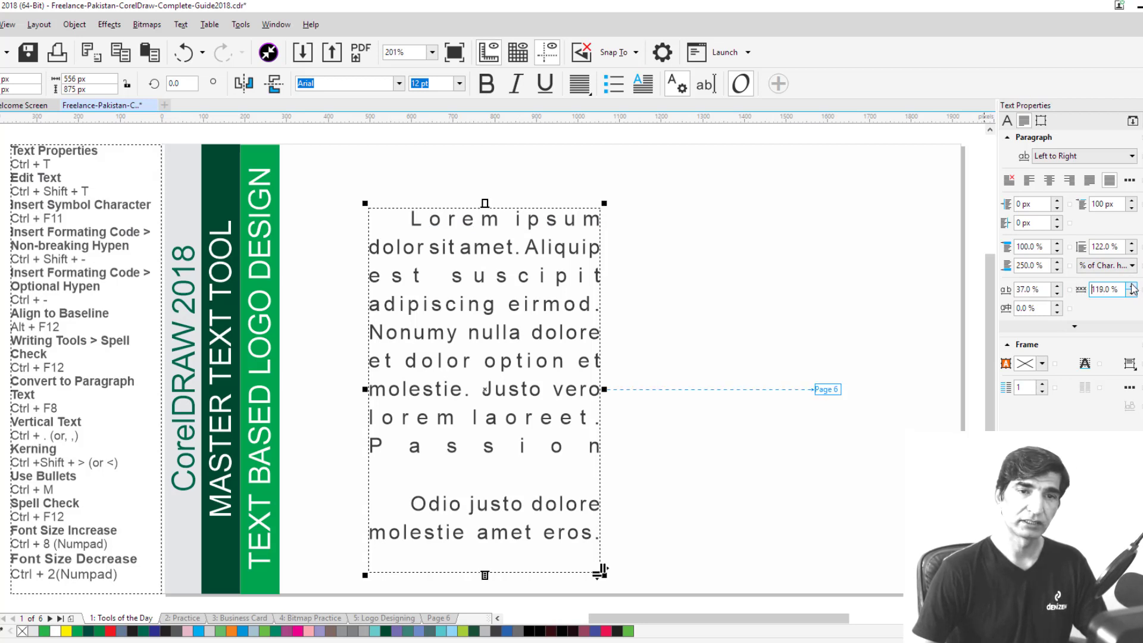
left_click(1133, 286)
left_click(1057, 308)
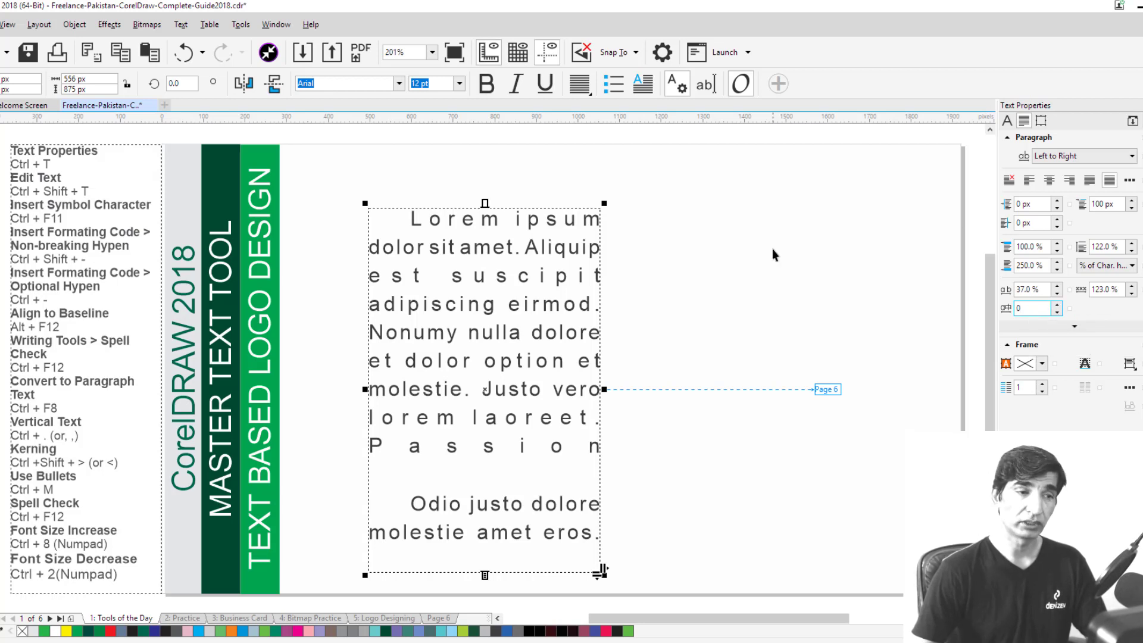
left_click(1074, 329)
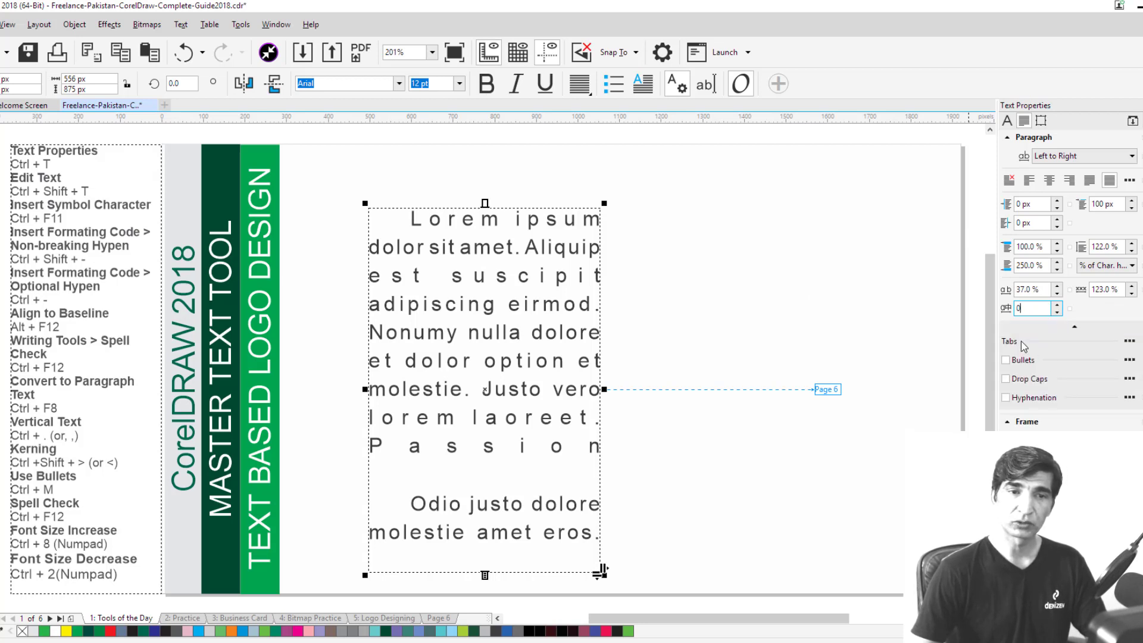
Undo the last edit and draw an empty paragraph text frame about 637 × 813 px on the Tools of the Day page
key("ctrl+z")
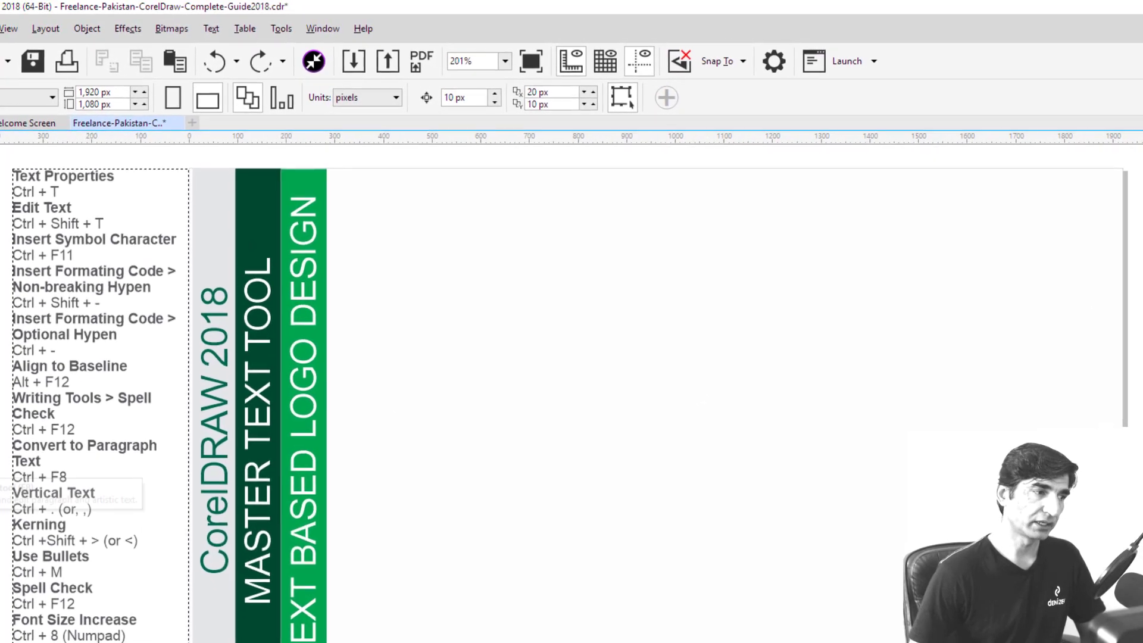
key("F8")
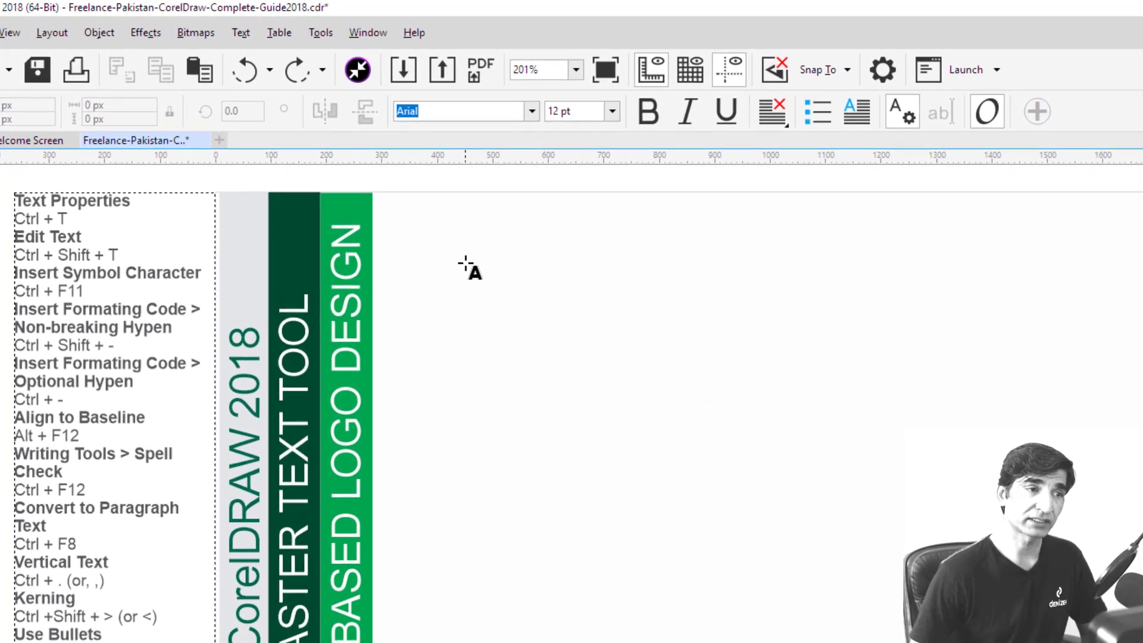
left_click_drag(466, 262, 942, 642)
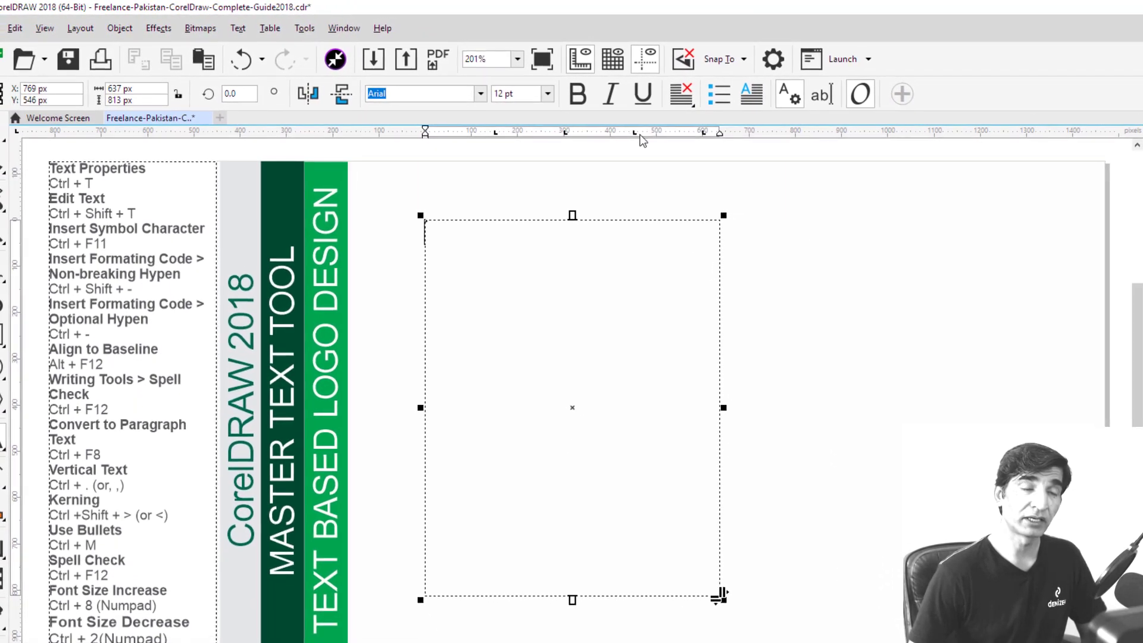
left_click(548, 335)
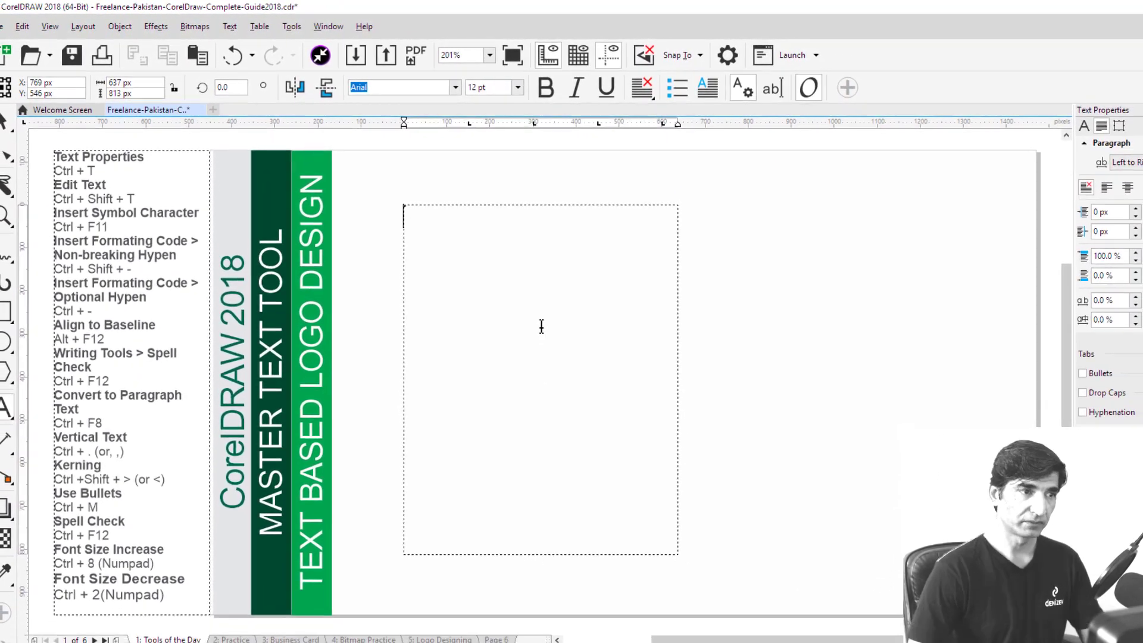
Enter the heading FAST FOOD in the empty paragraph frame at 24 pt and force-justify it across the frame
type("FAST FO")
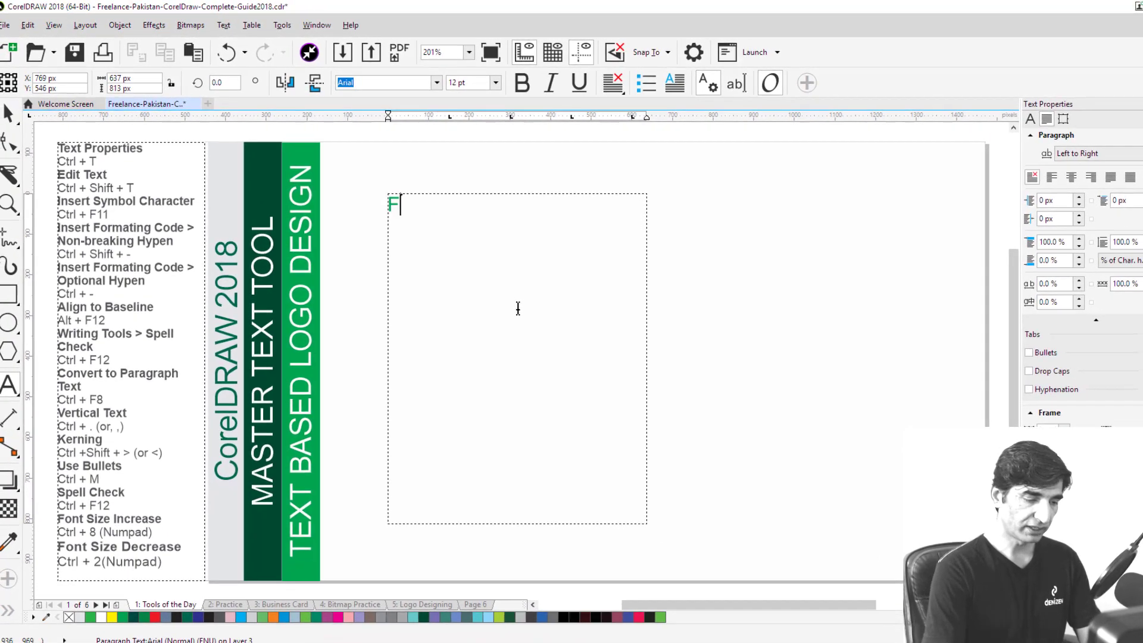
type("OD")
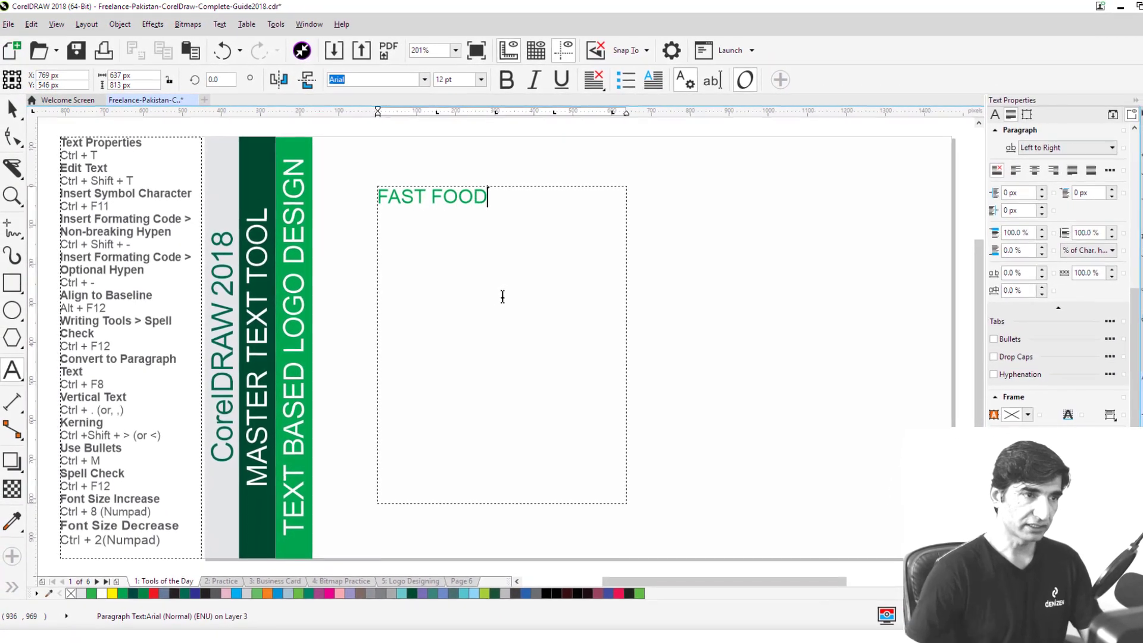
left_click_drag(487, 193, 344, 191)
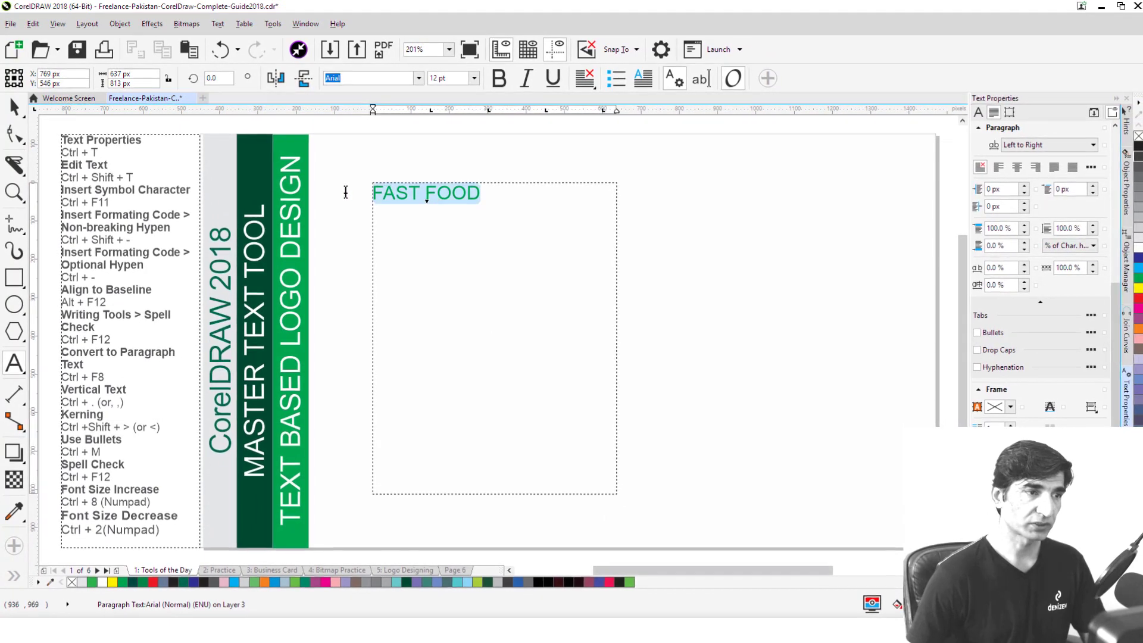
left_click(473, 78)
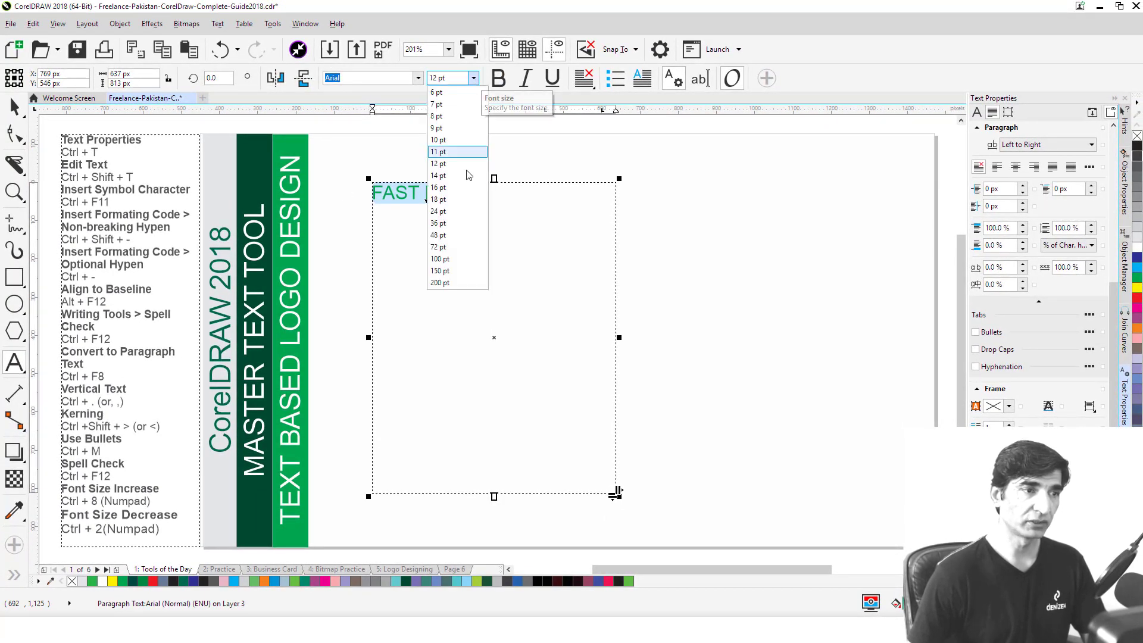
left_click(447, 213)
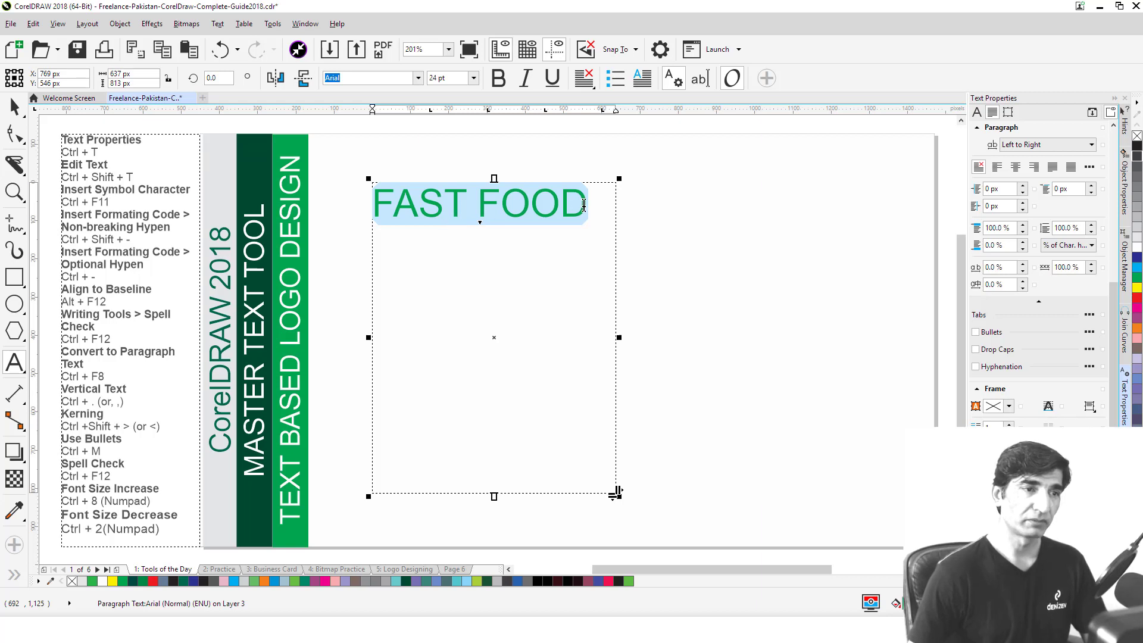
left_click(1069, 169)
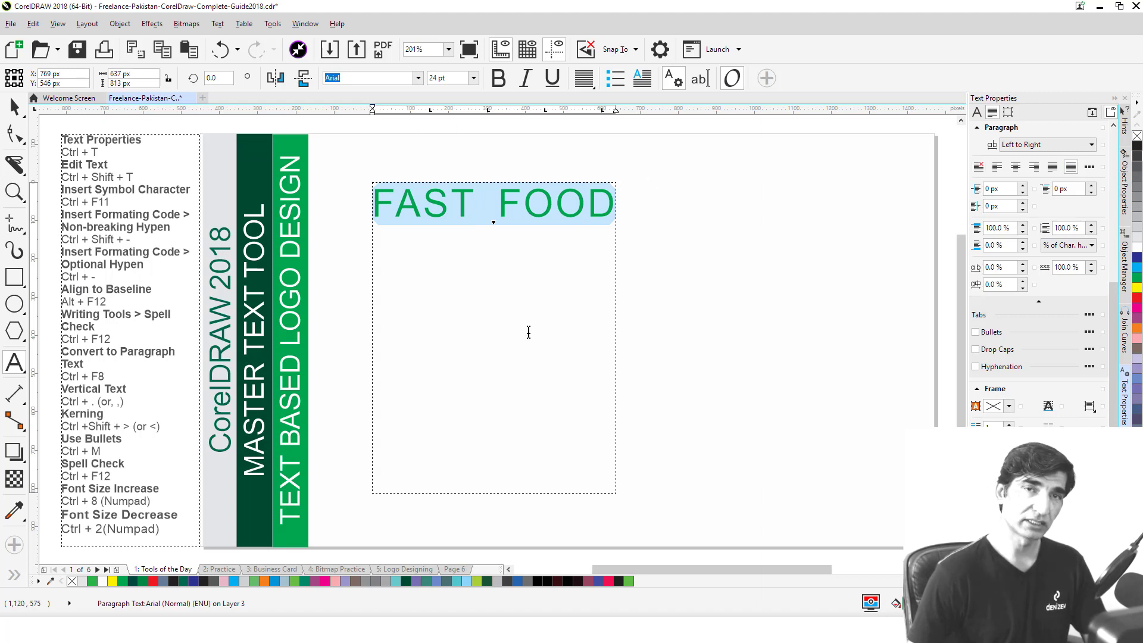
Add a 12 pt line reading Samosa below the FAST FOOD heading and left-align it
left_click(615, 204)
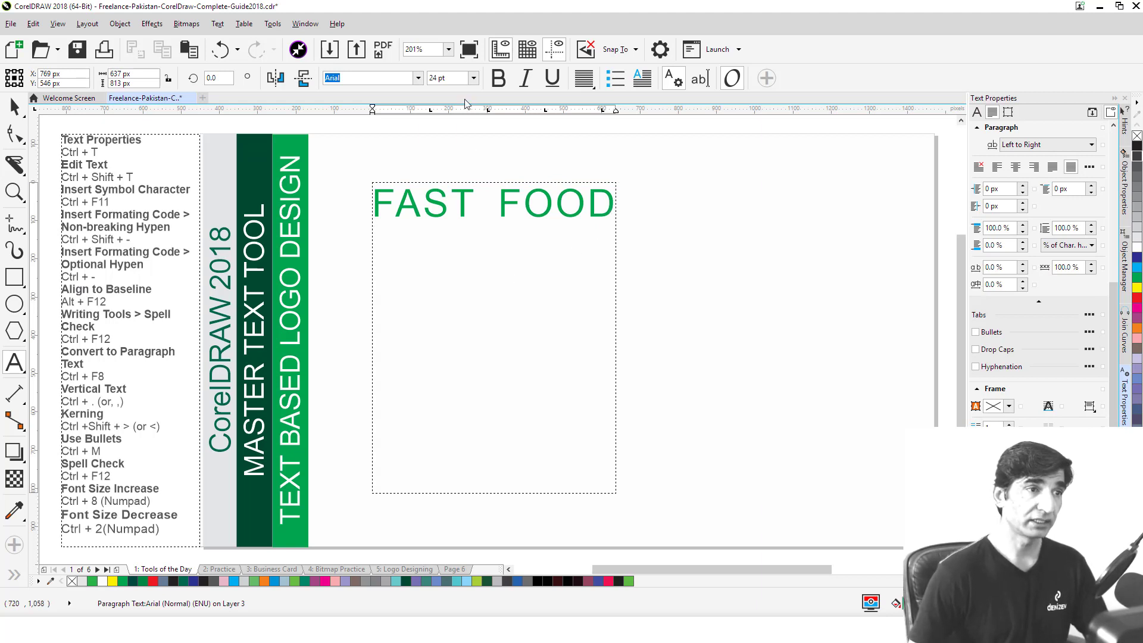
left_click(474, 78)
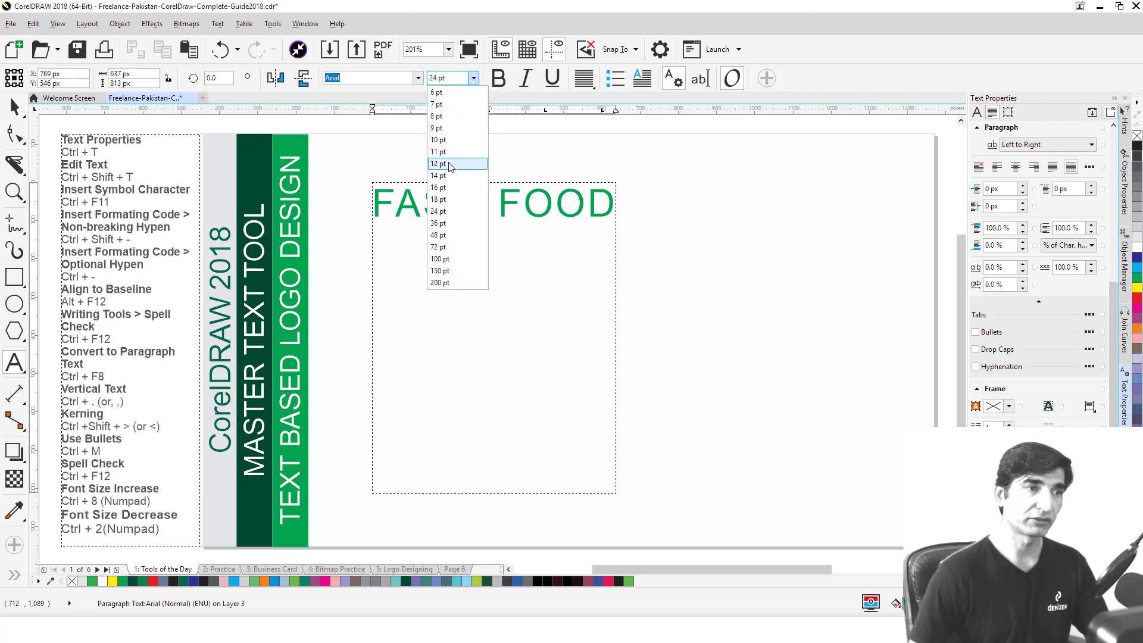
key("Escape")
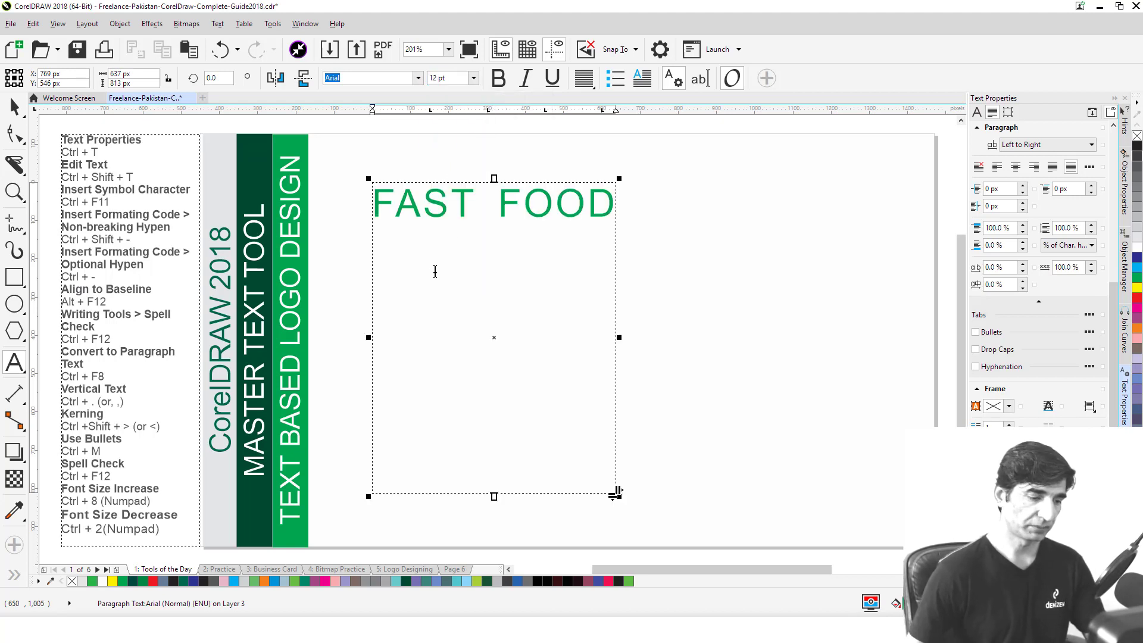
key("Return")
type("Samosa")
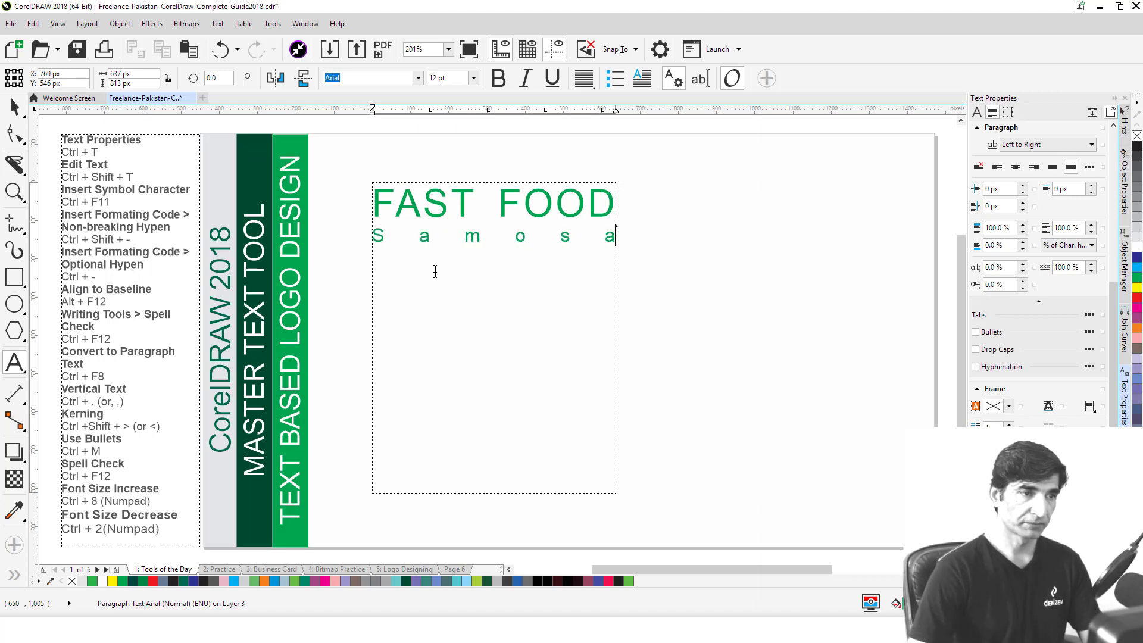
left_click_drag(615, 236, 352, 232)
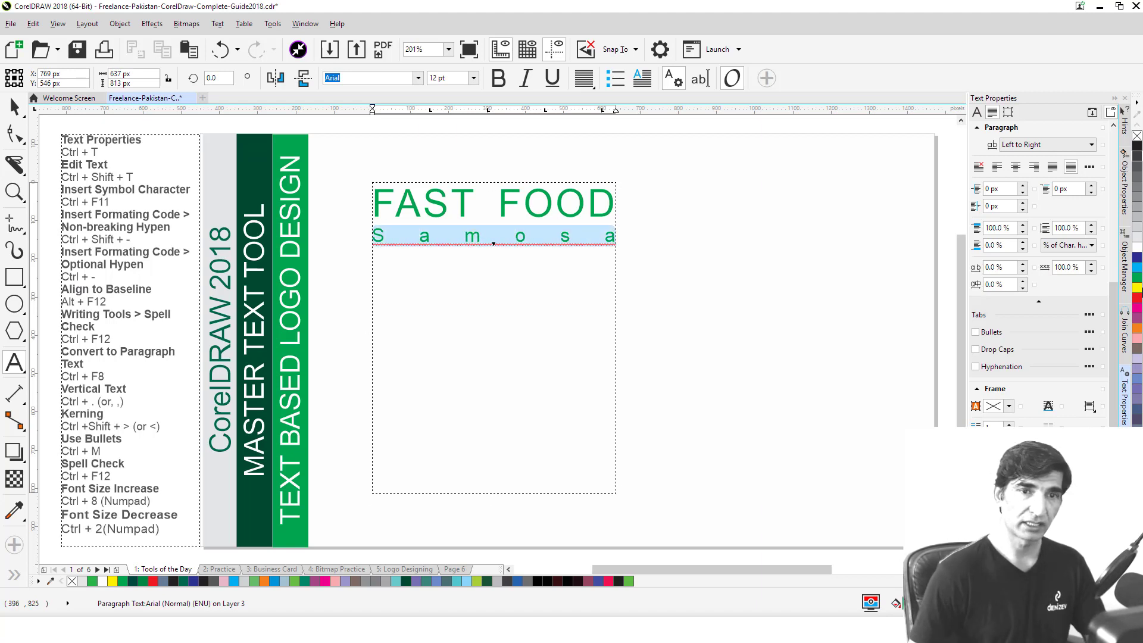
left_click(997, 167)
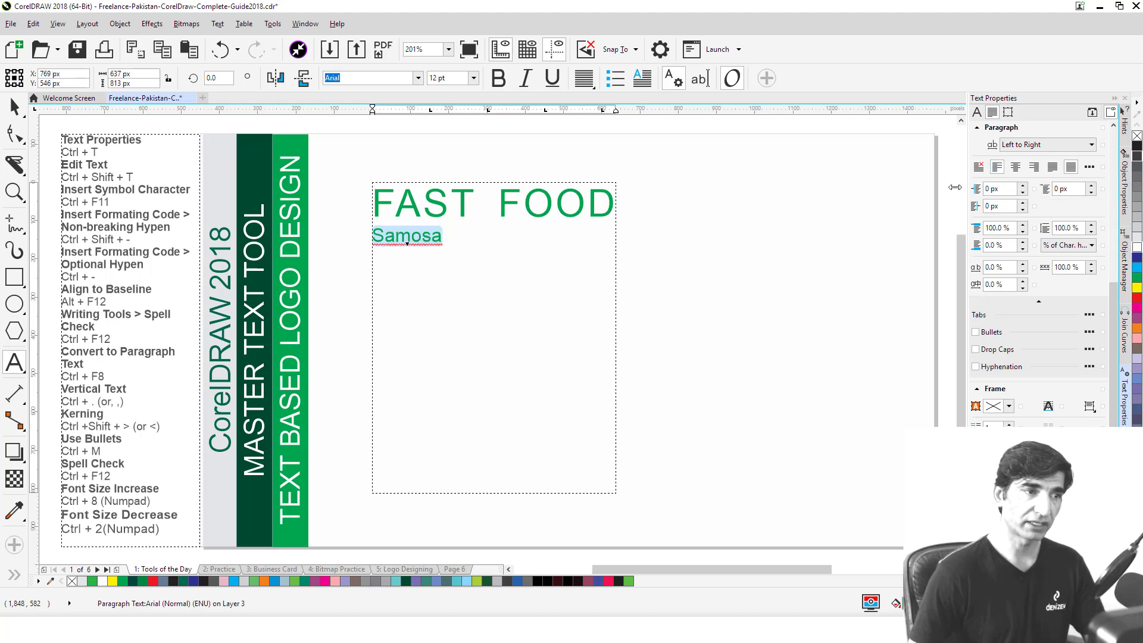
Add the tabbed price Rs.15 to the Samosa line and enter Pakora with a tabbed price of Rs.10 below it
key("Escape")
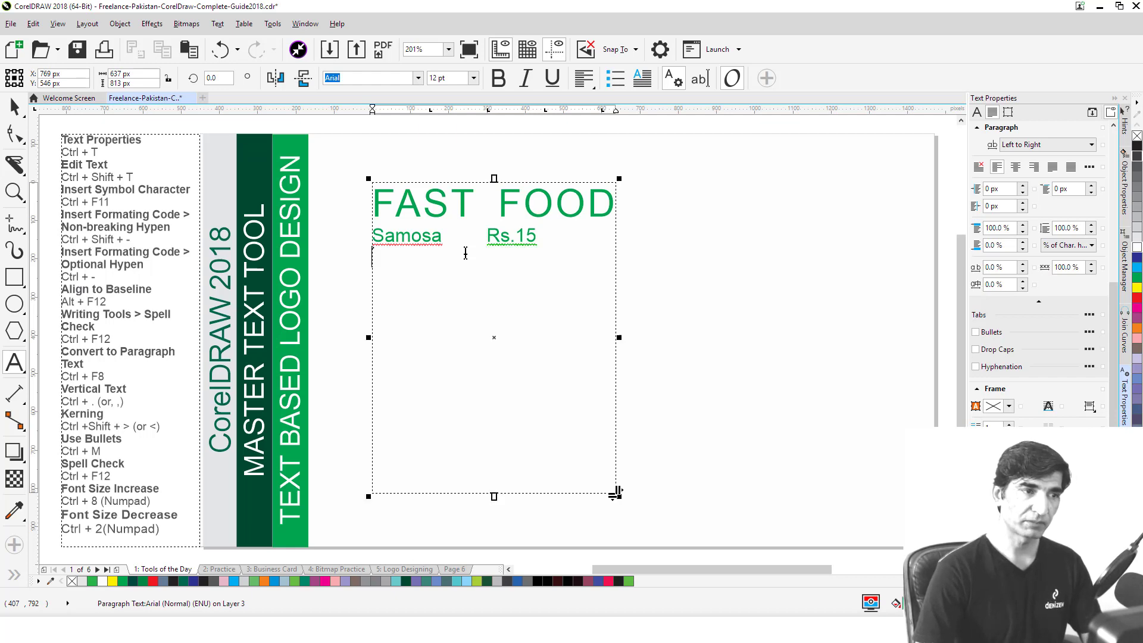
type("kora")
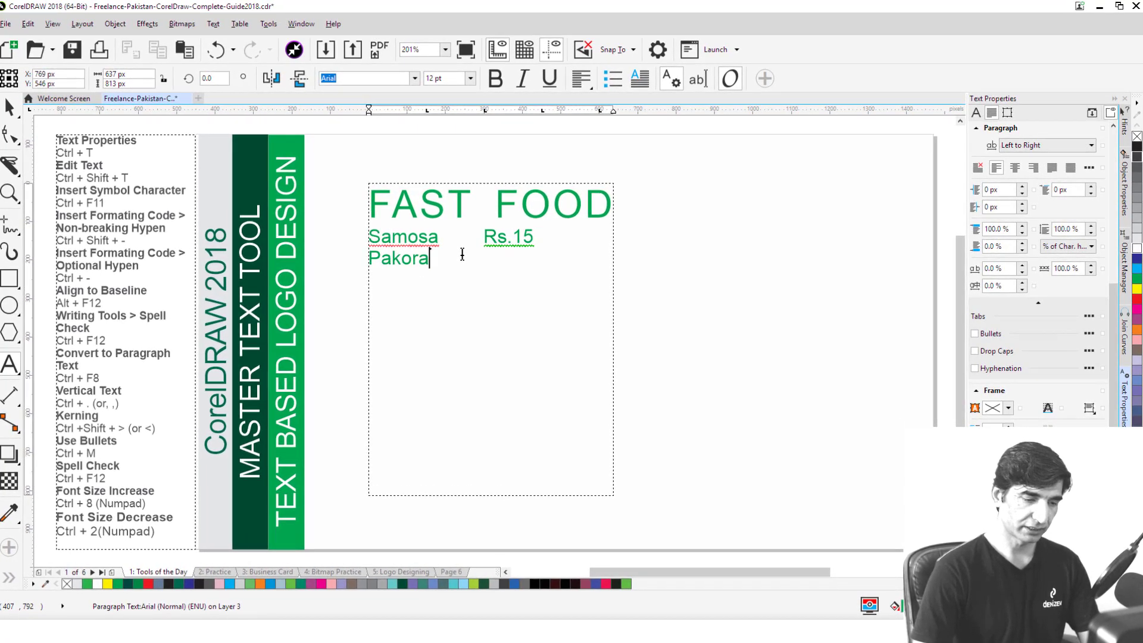
key("Tab")
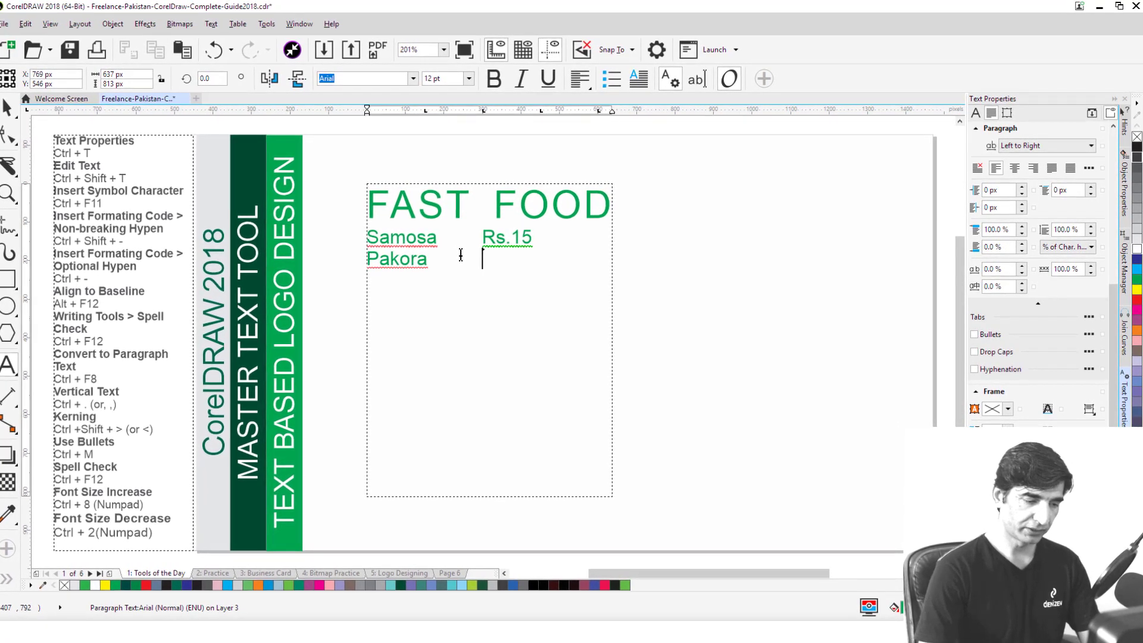
type("Rs")
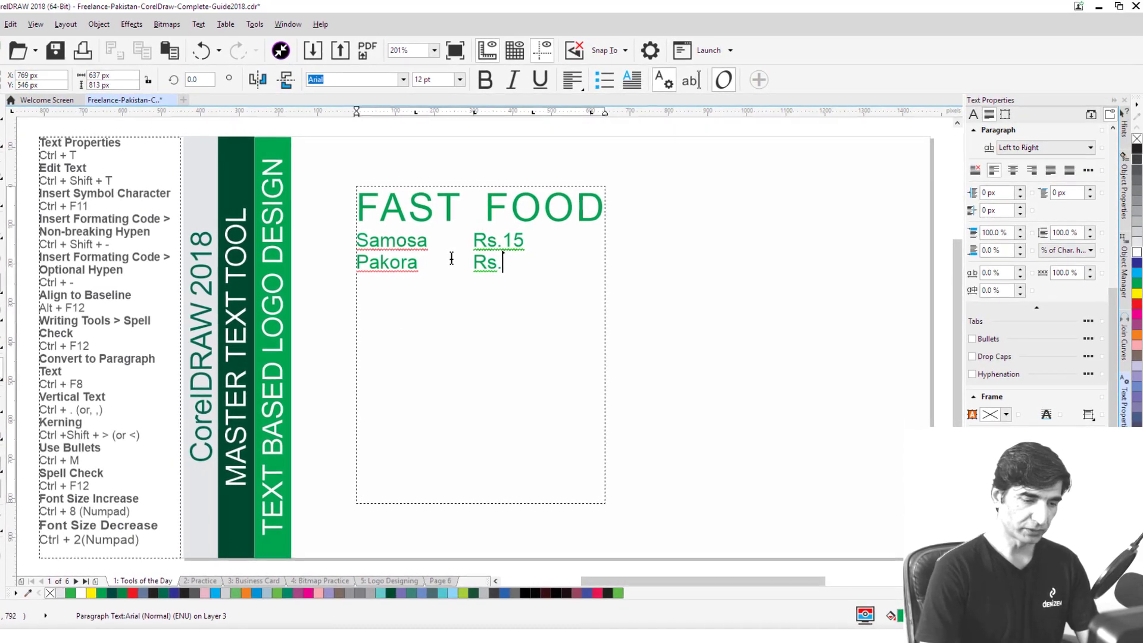
type(".10")
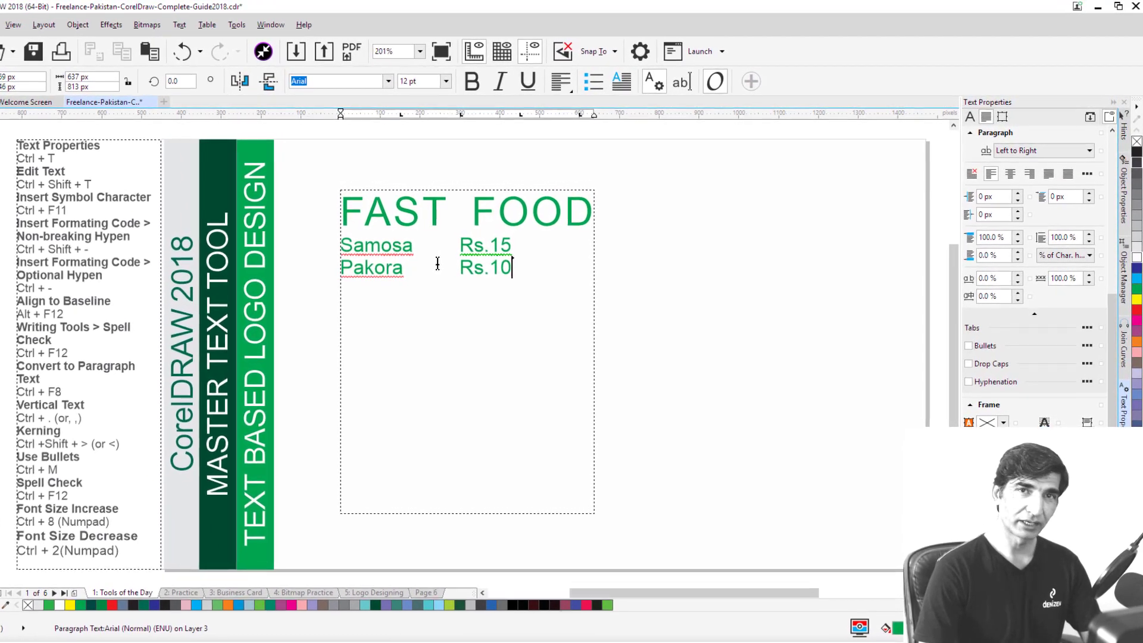
Add a third menu line reading Tea with a tabbed price of Rs.30
key("Return")
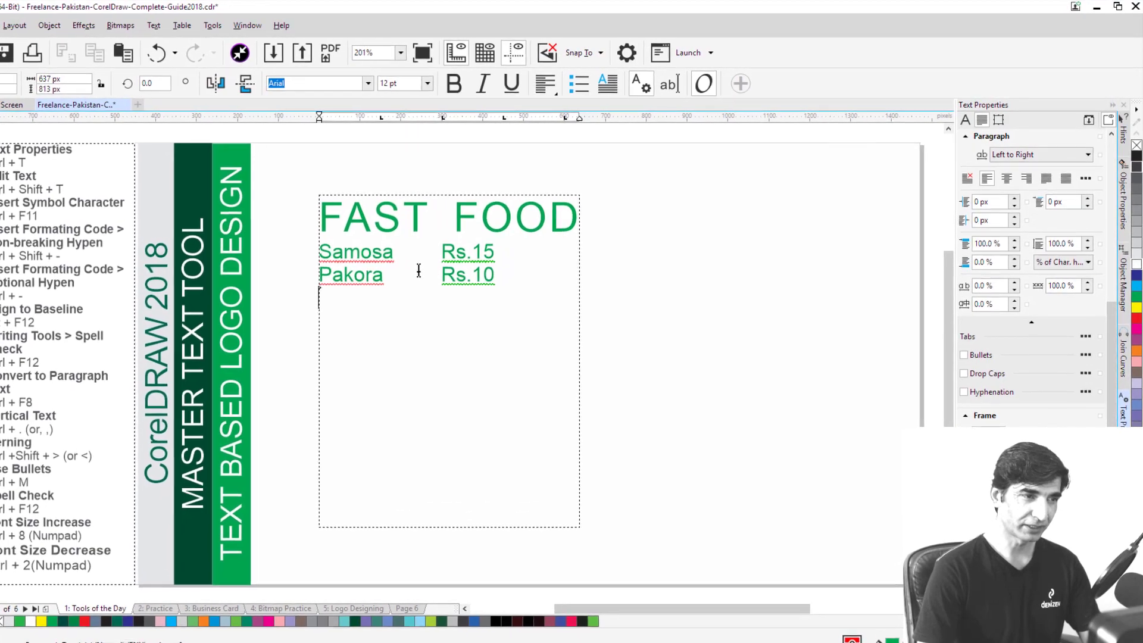
type("Tea")
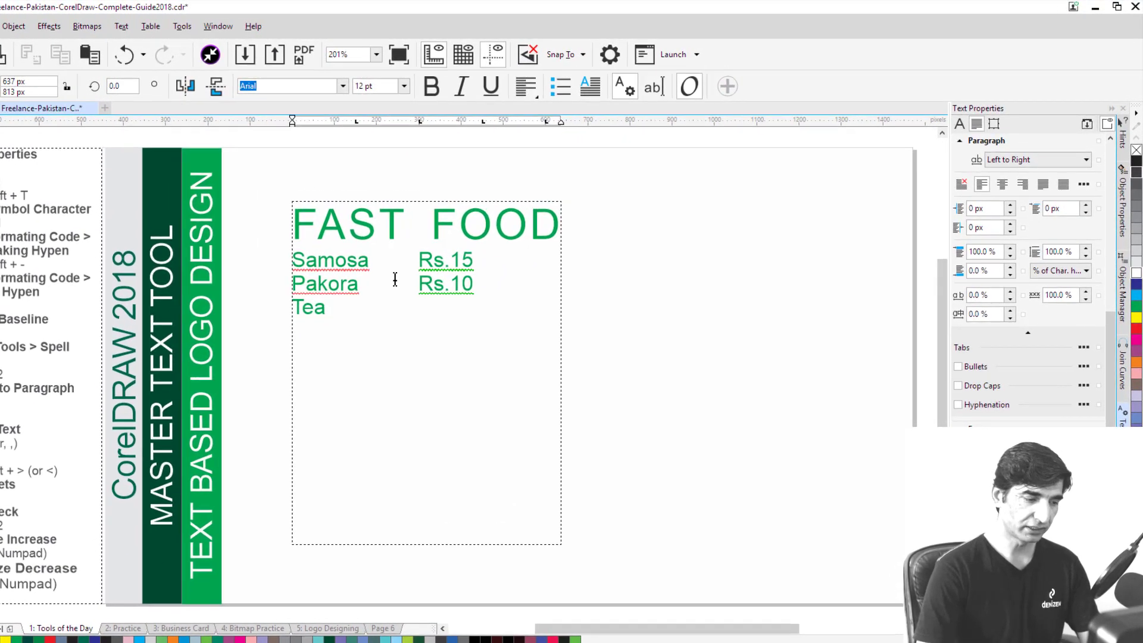
key("Tab")
type("Rs.30")
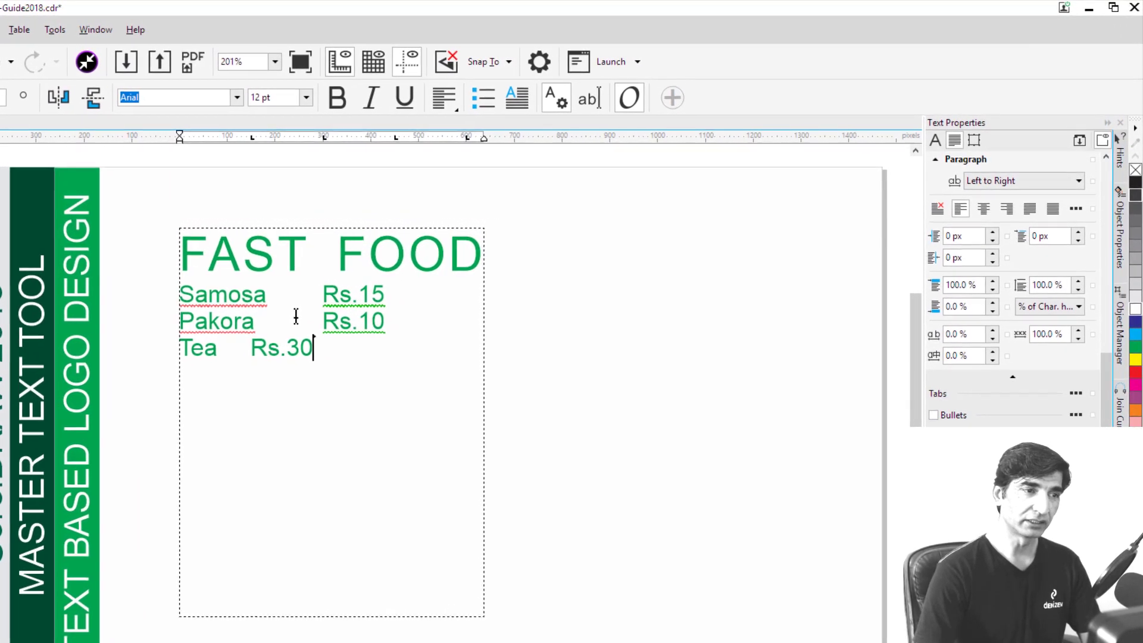
Open the tab settings for the Samosa, Pakora and Tea lines and remove all existing tab stops
left_click_drag(322, 344, 151, 305)
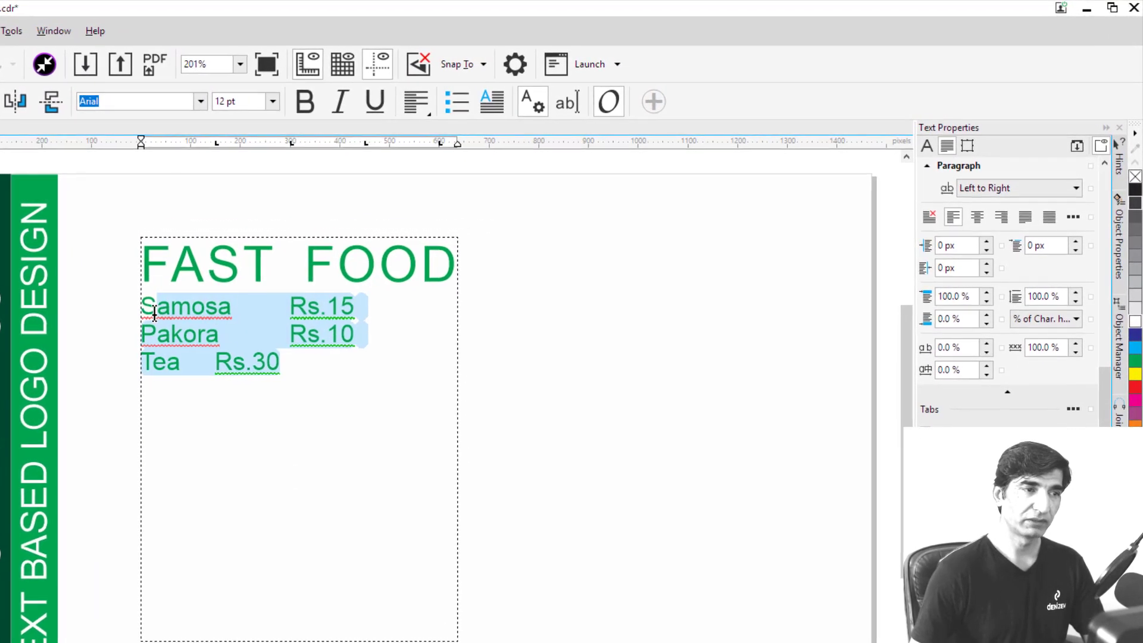
left_click(312, 361)
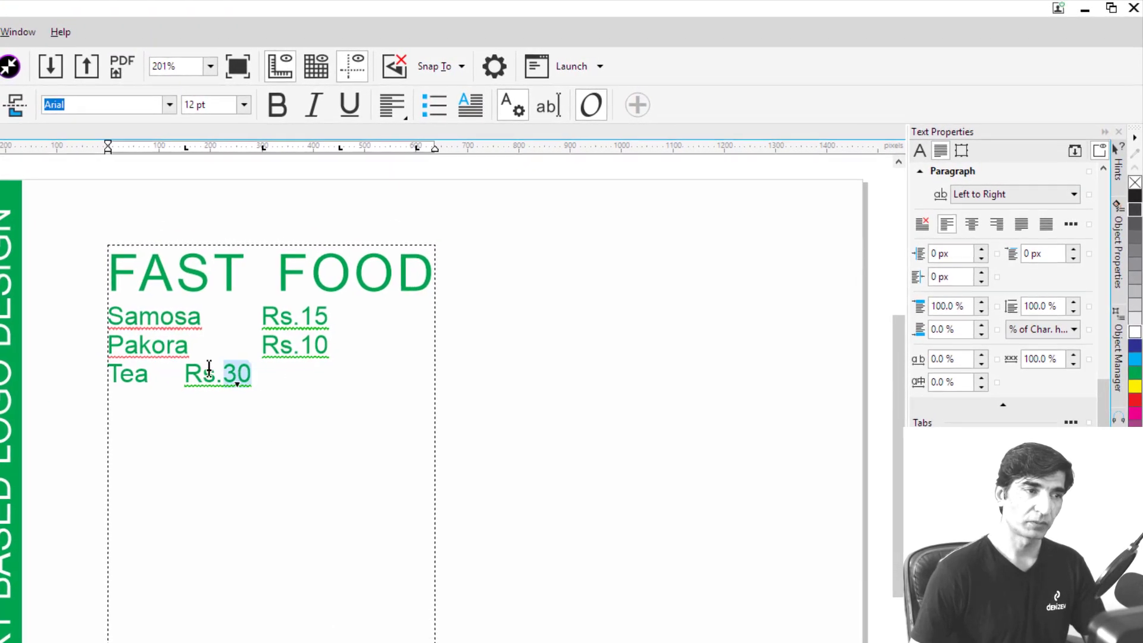
left_click_drag(257, 372, 112, 314)
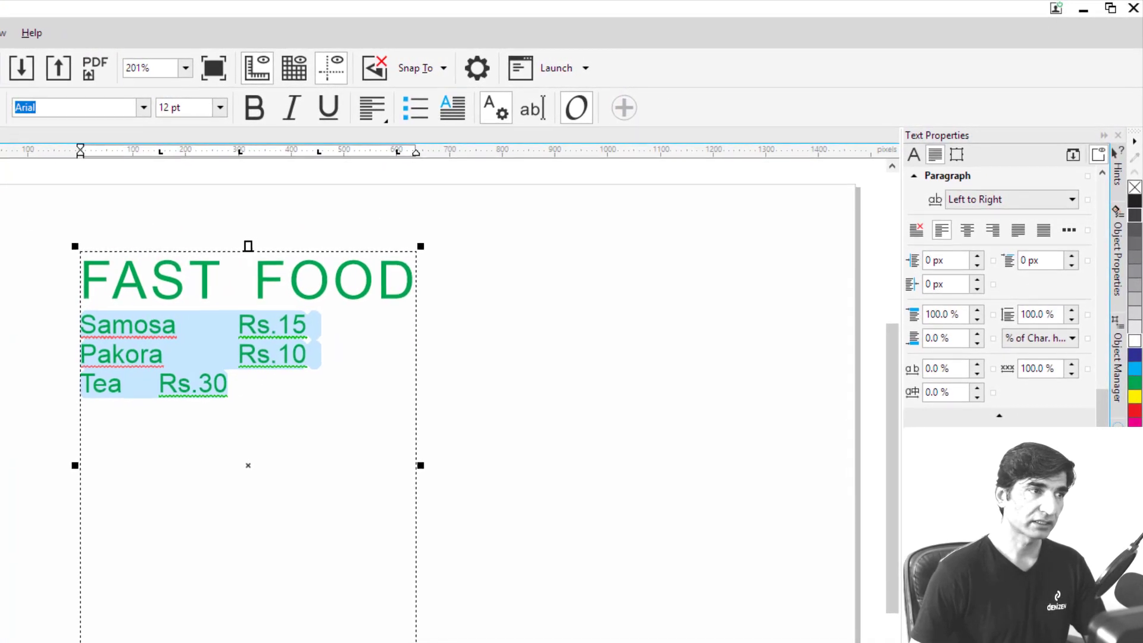
left_click(0, 32)
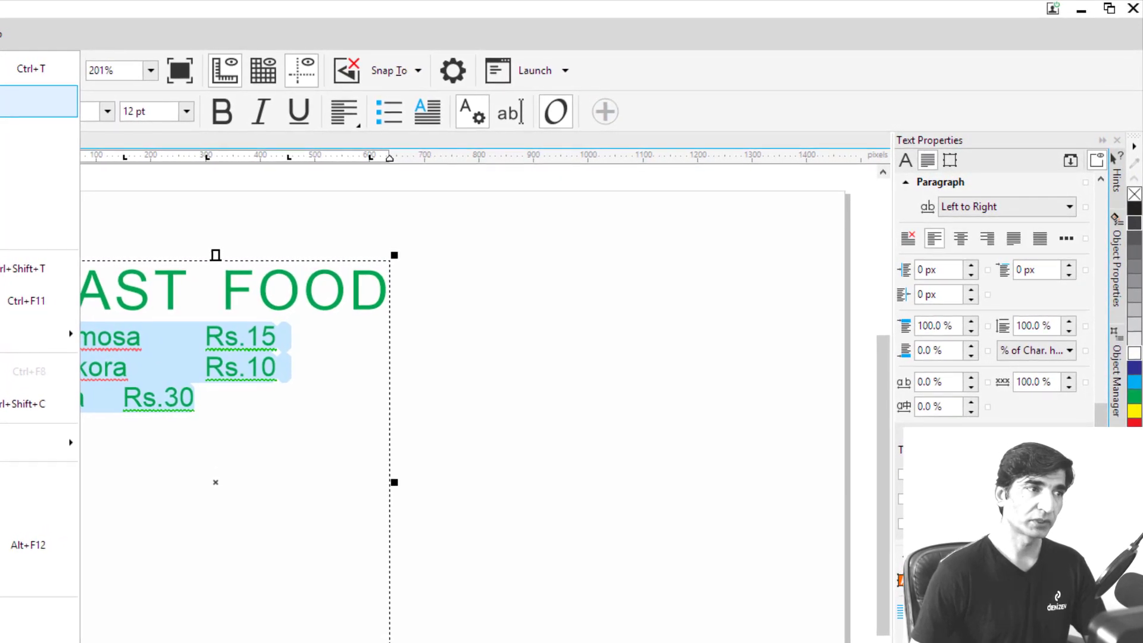
left_click(3, 101)
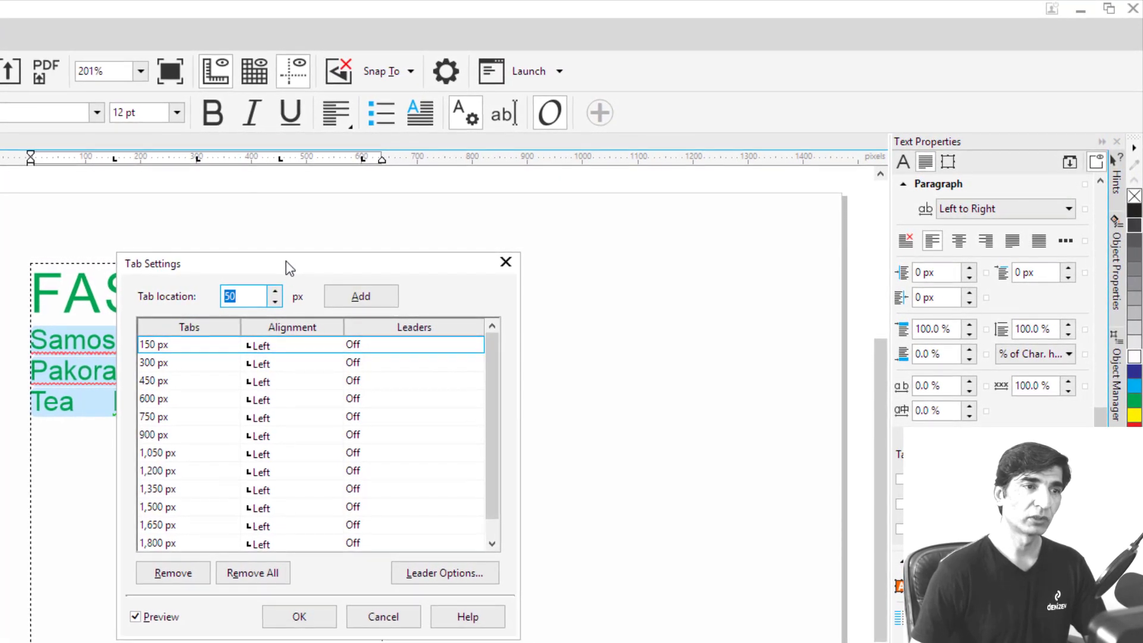
left_click_drag(286, 261, 551, 248)
scroll(529, 394, "down", 1)
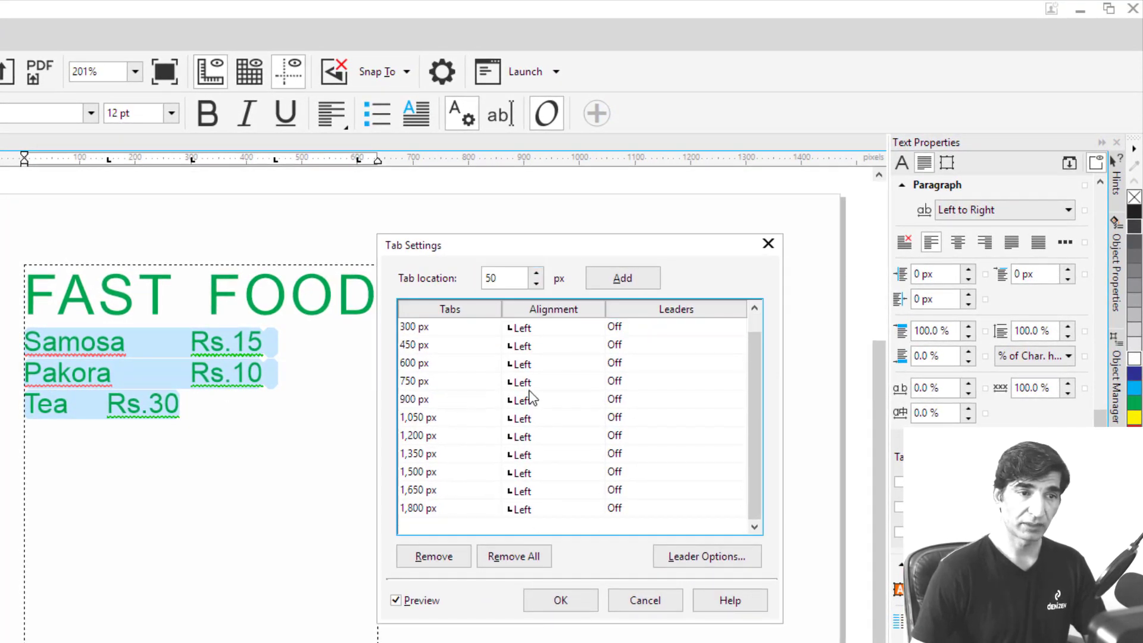
scroll(491, 470, "up", 1)
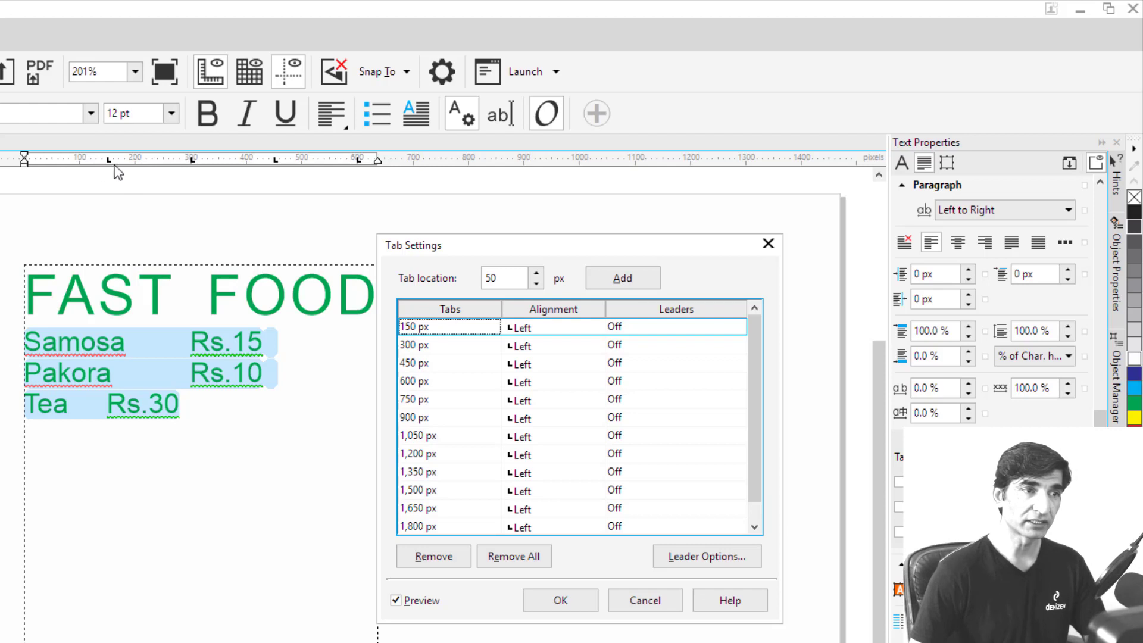
scroll(443, 508, "down", 1)
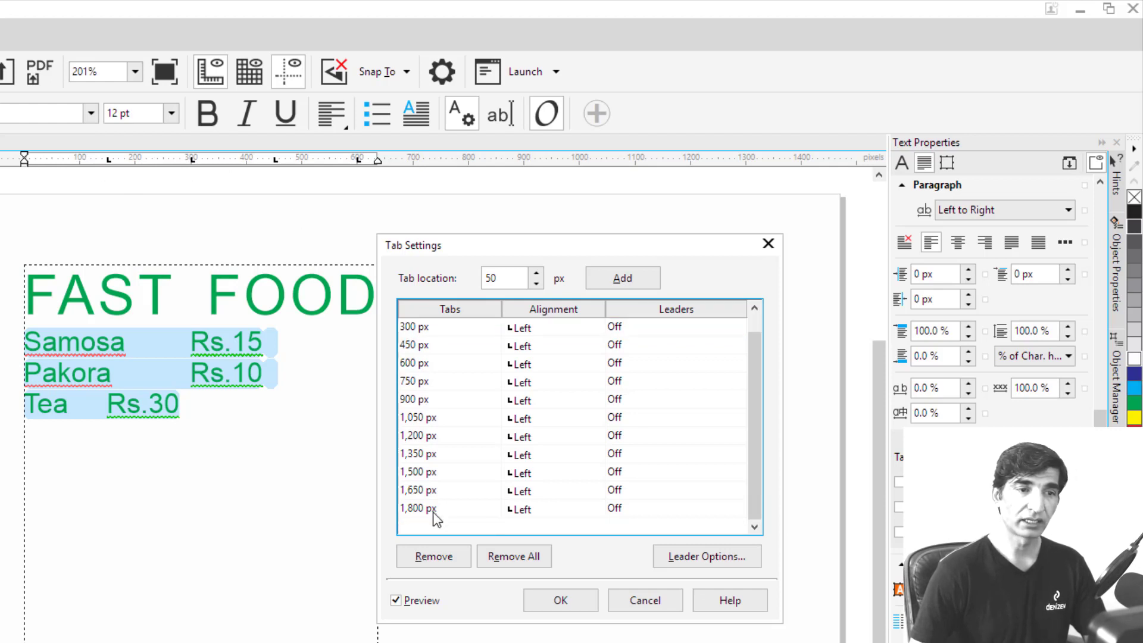
scroll(469, 468, "up", 1)
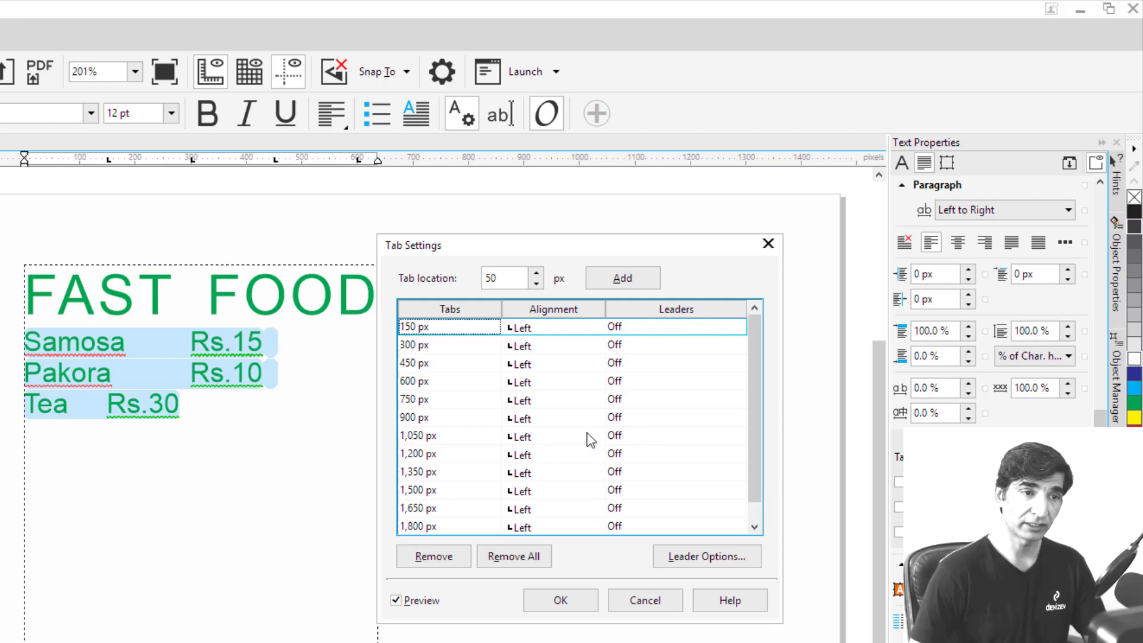
left_click(510, 556)
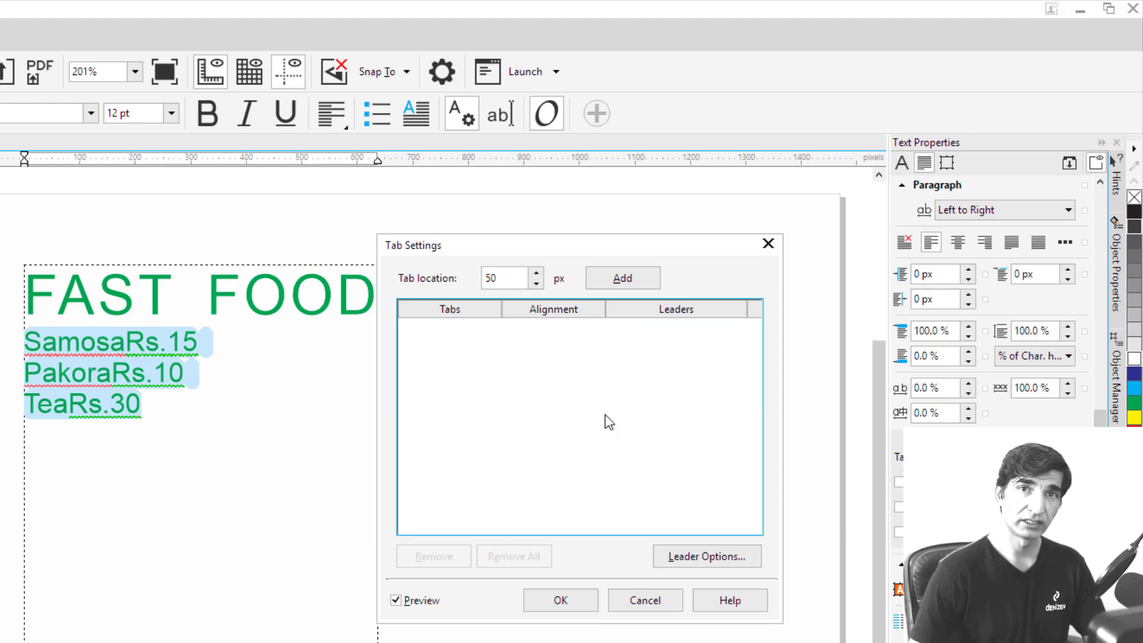
Add a single tab stop at 600 px for the selected menu lines
left_click(508, 277)
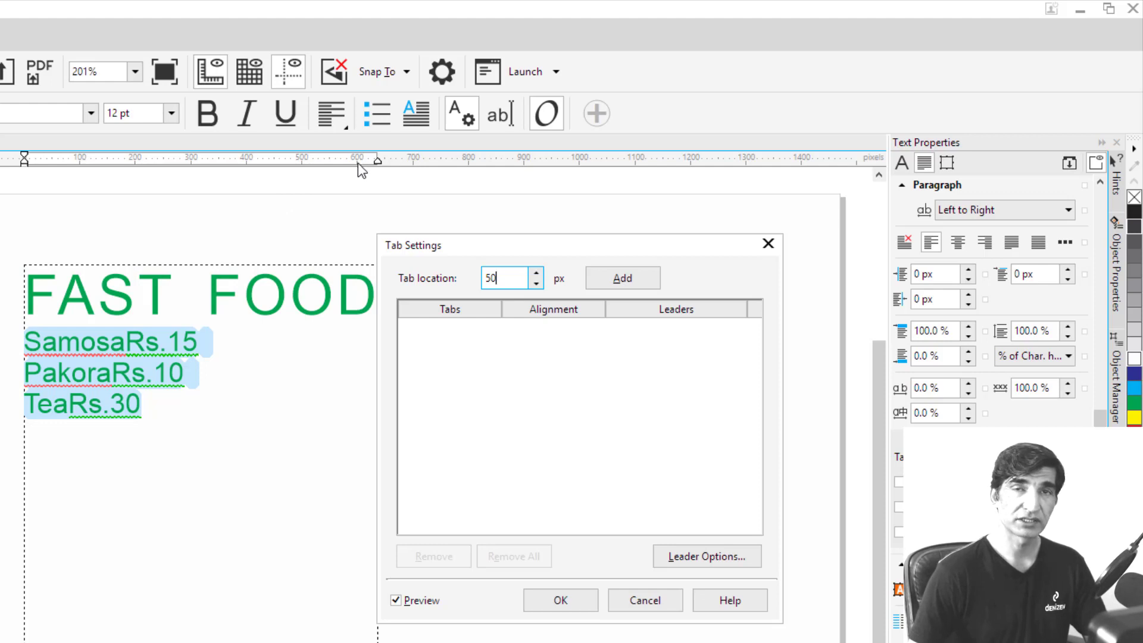
left_click_drag(513, 278, 452, 275)
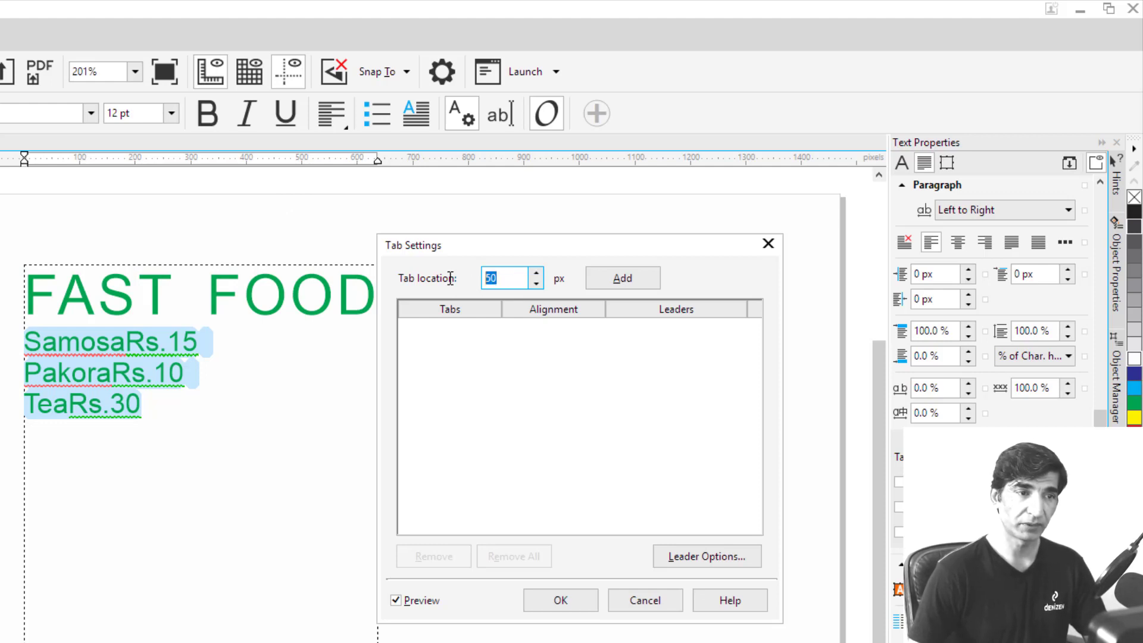
type("600")
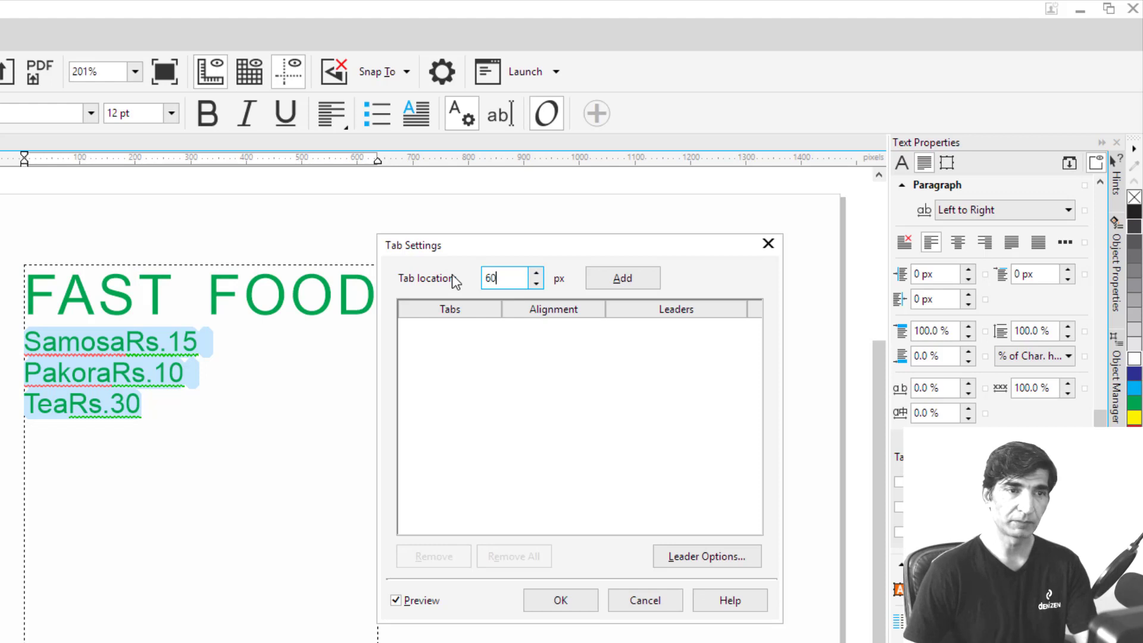
left_click(623, 278)
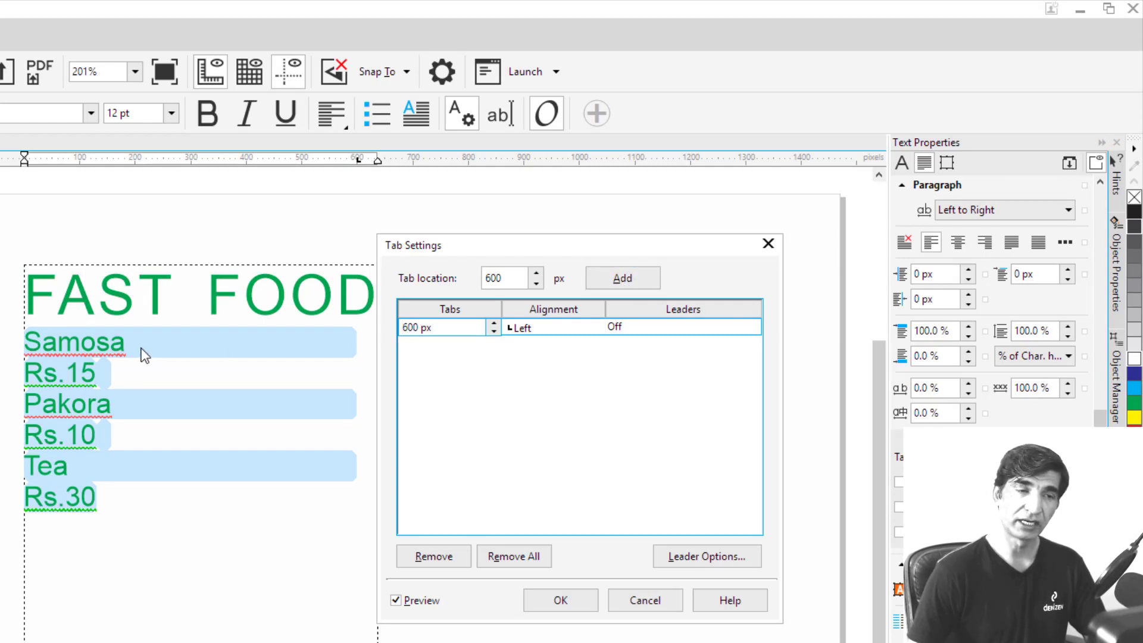
Set the 600 px tab stop's alignment to Right and turn its leaders on
left_click(553, 328)
left_click(597, 328)
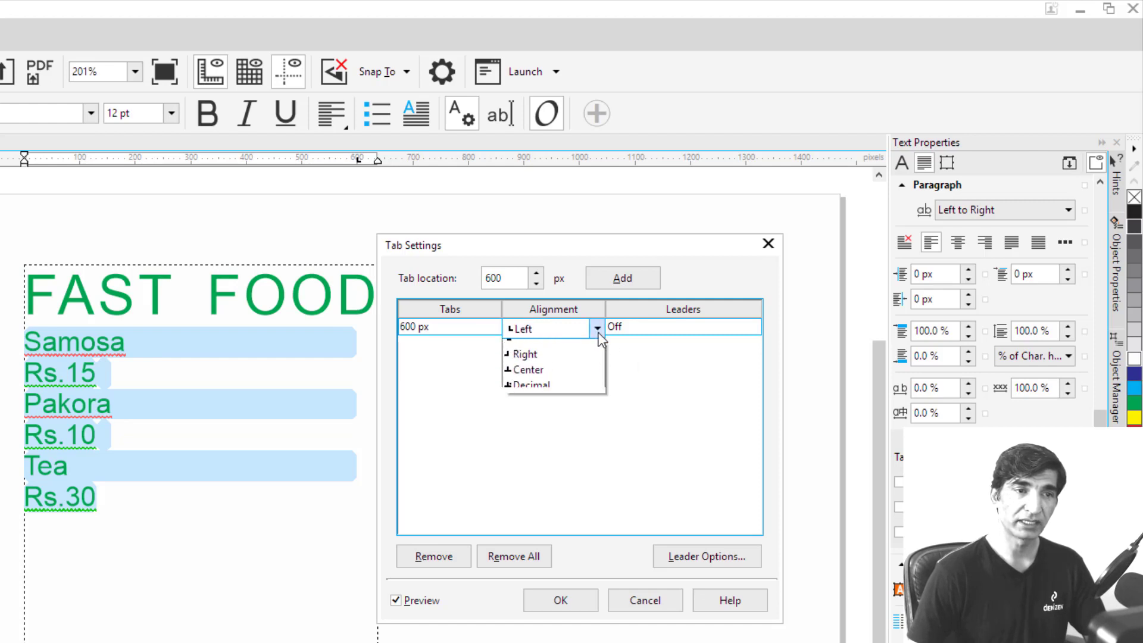
left_click(559, 363)
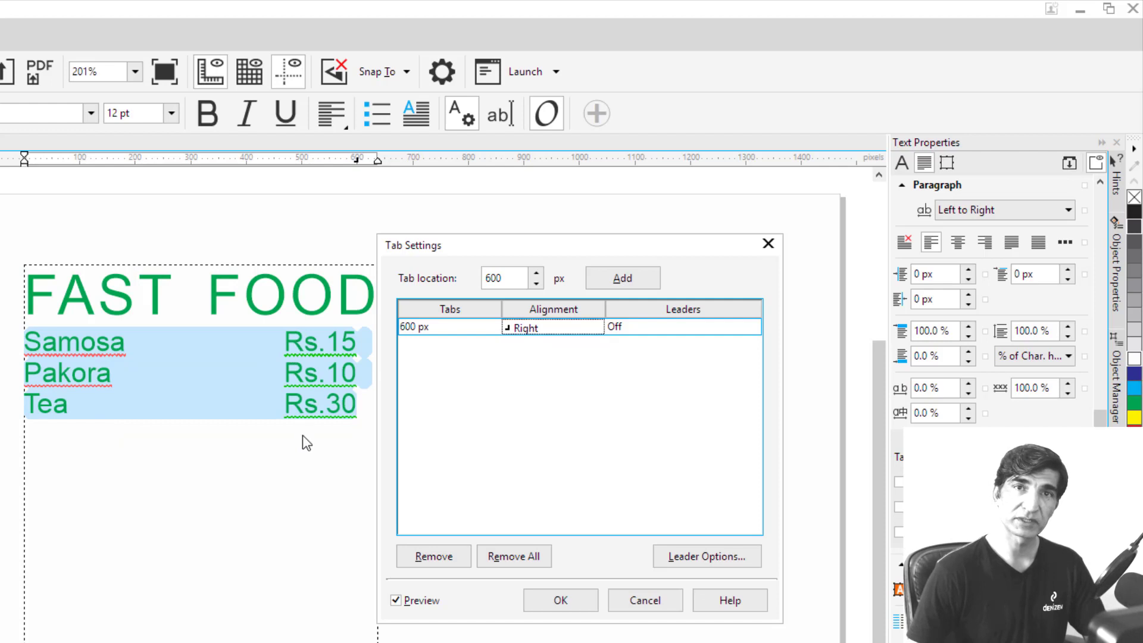
left_click(638, 333)
left_click(636, 330)
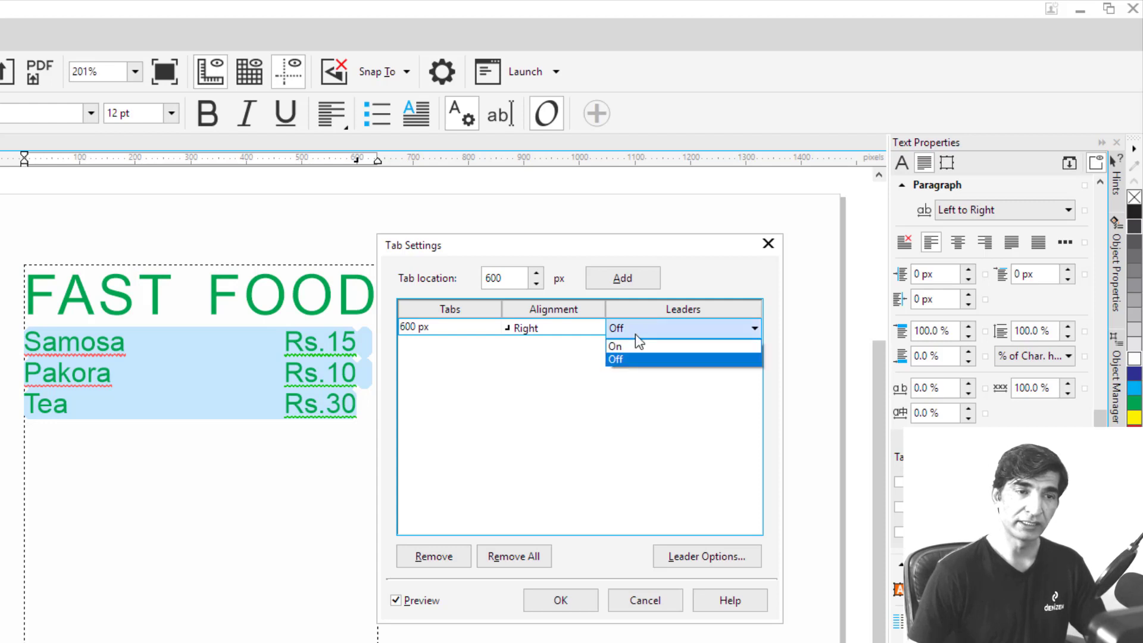
left_click(636, 347)
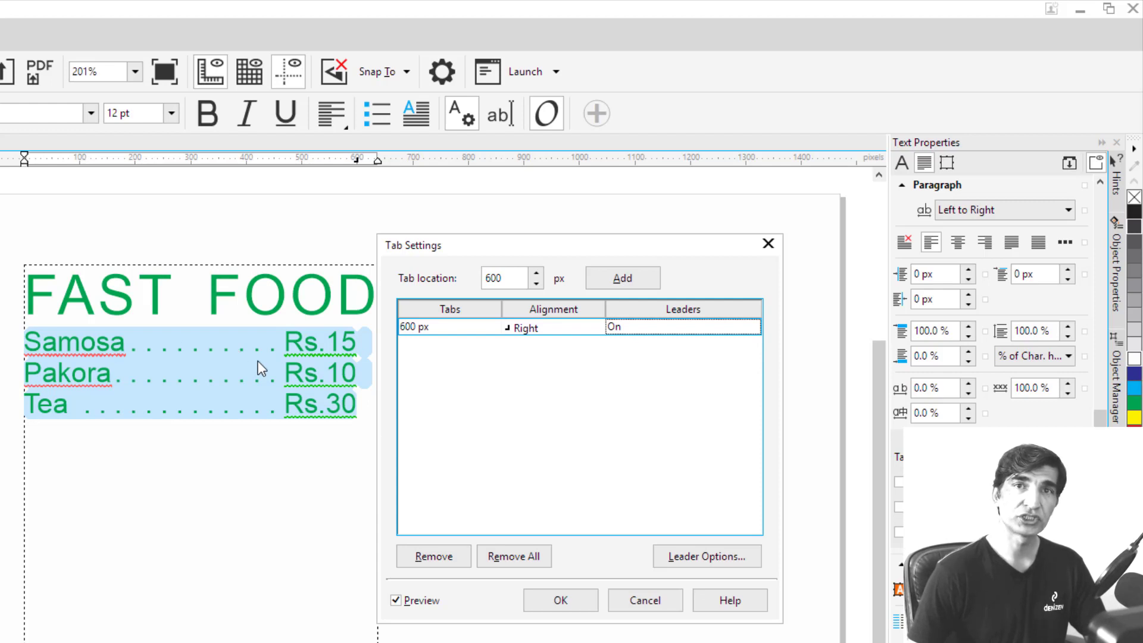
Open the leader options for the tab stop, try an asterisk as the leader character, and settle on a hyphen
left_click(691, 562)
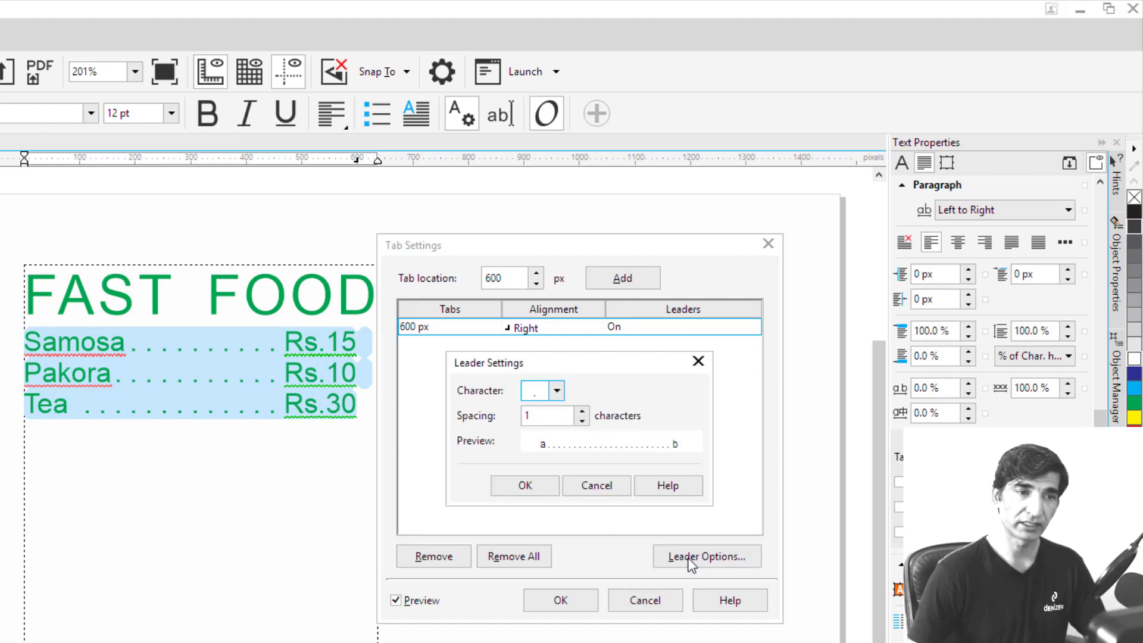
left_click(557, 391)
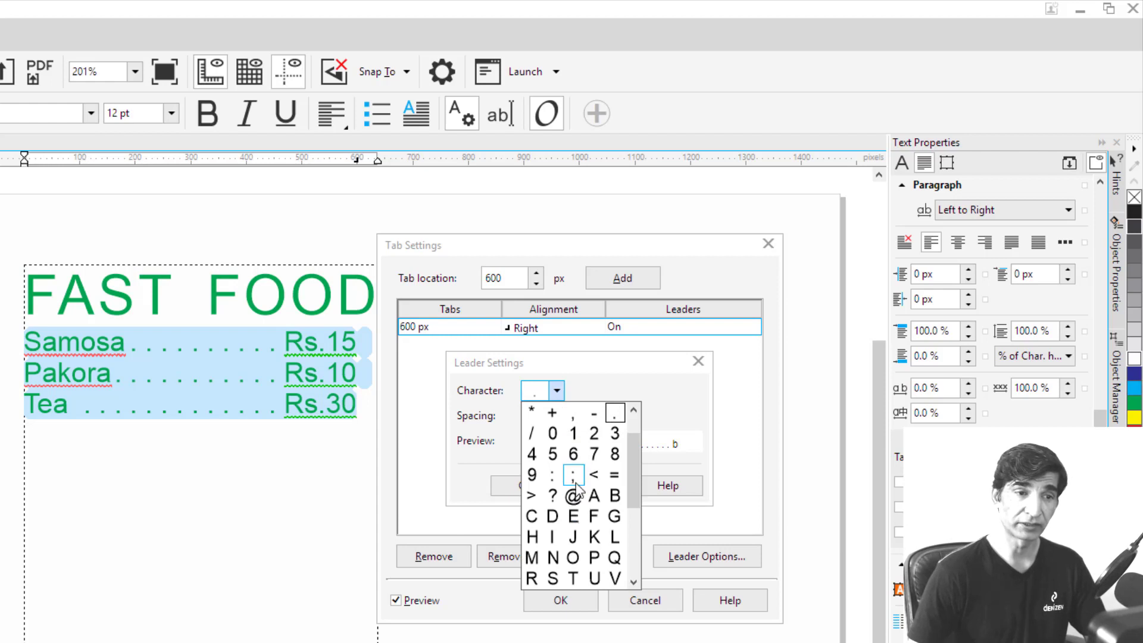
left_click(539, 417)
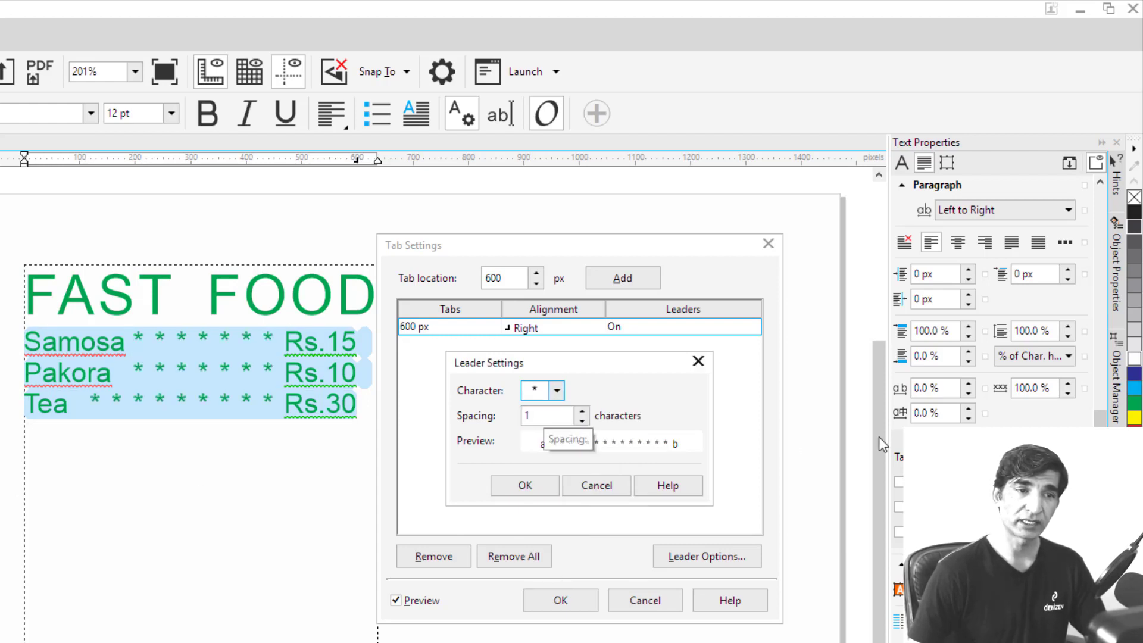
left_click(555, 390)
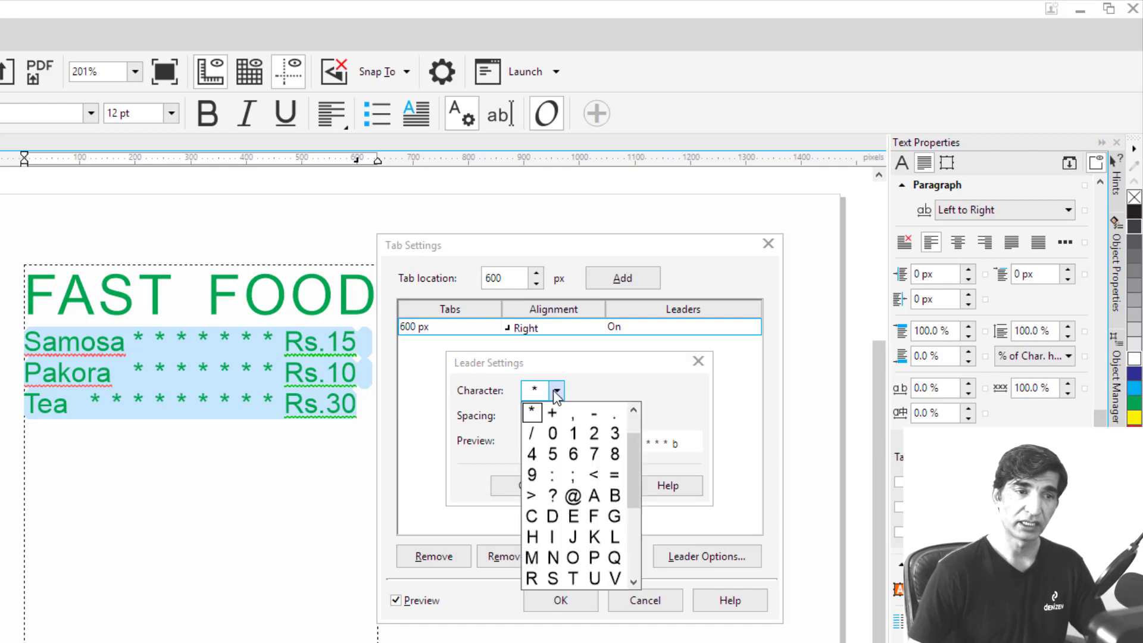
left_click(595, 415)
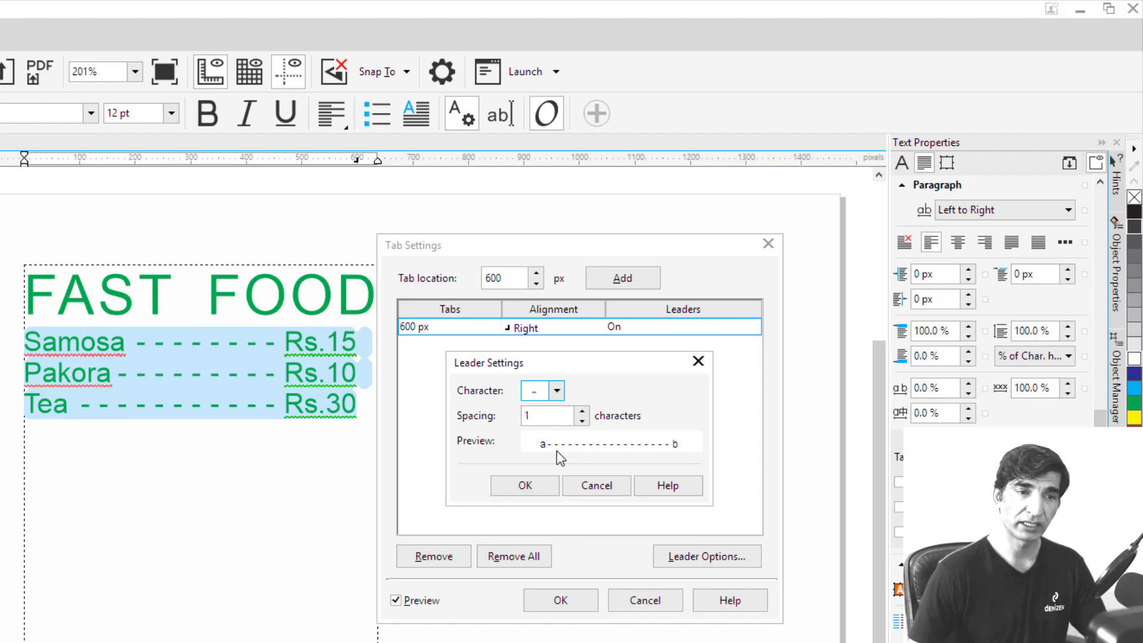
Try different leader spacings up to 2 characters, settle on 0, and apply the leader and tab settings
left_click(582, 421)
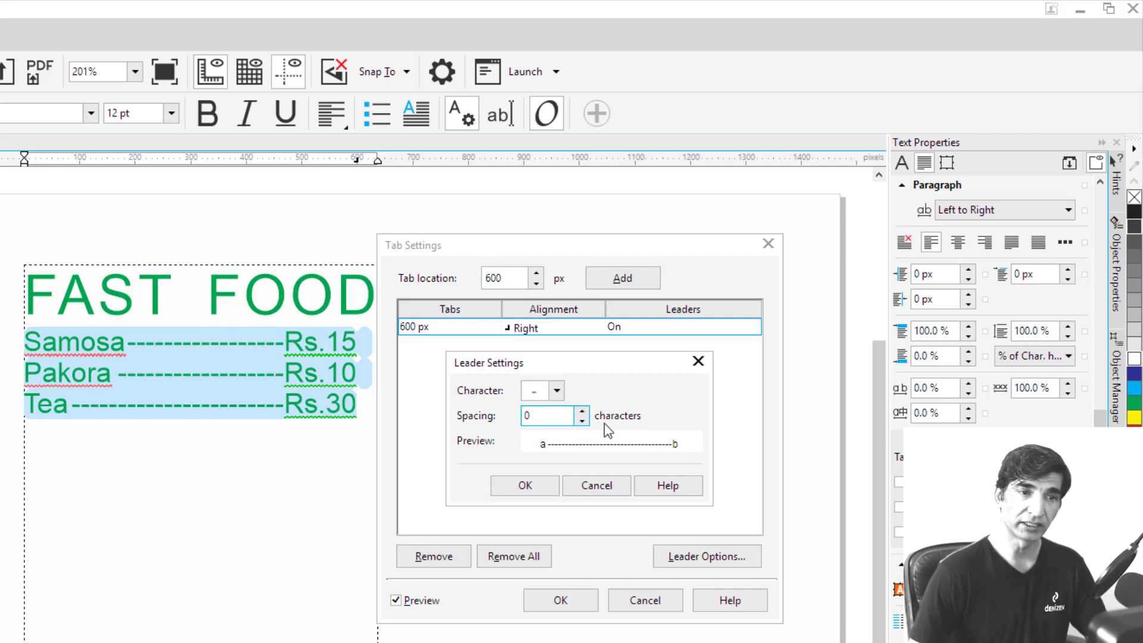
left_click(583, 411)
left_click(583, 411)
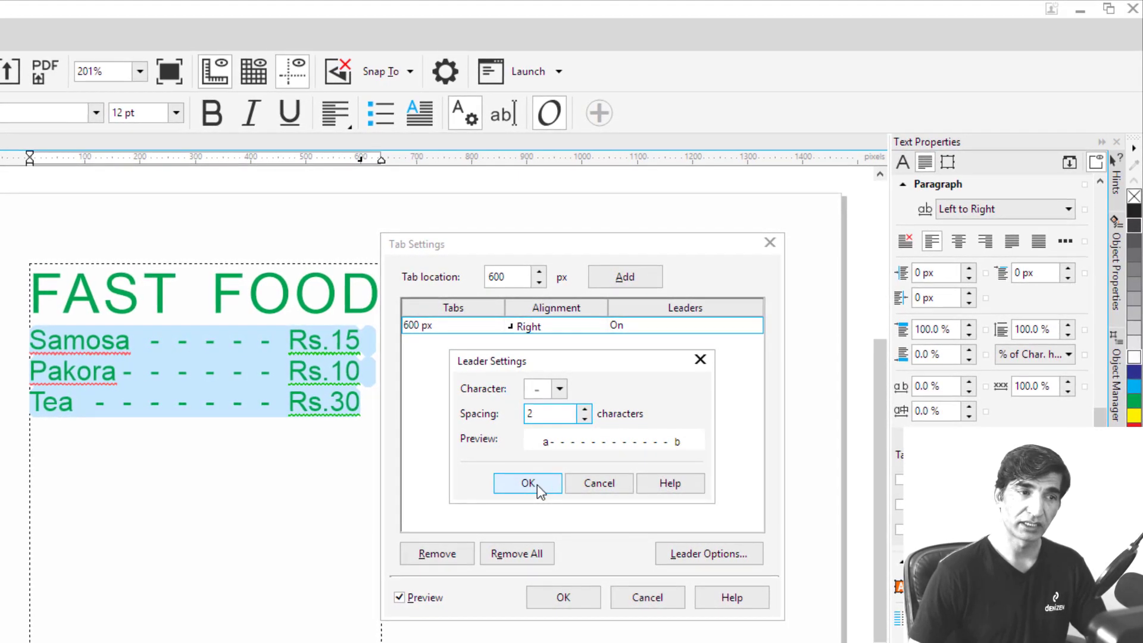
left_click(584, 419)
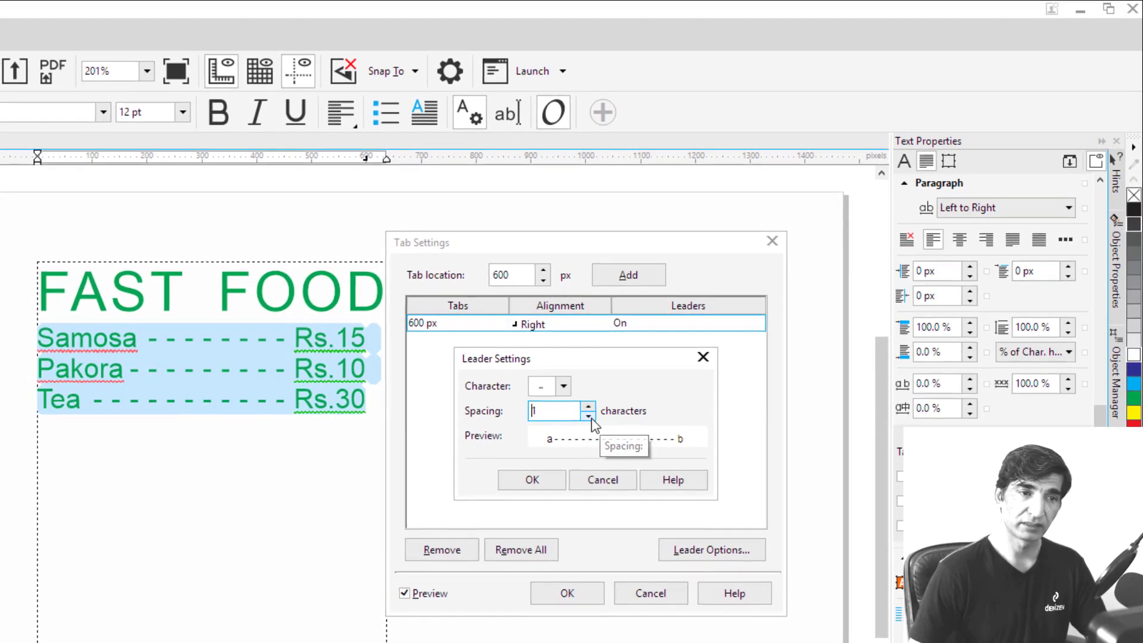
left_click(590, 417)
left_click(533, 478)
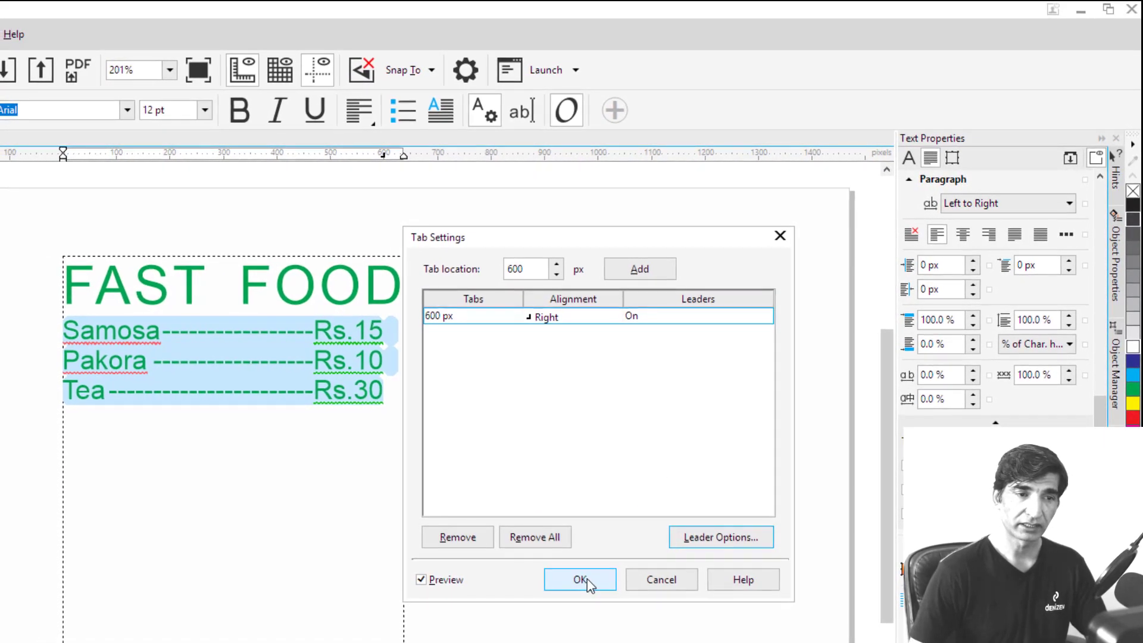
left_click(587, 579)
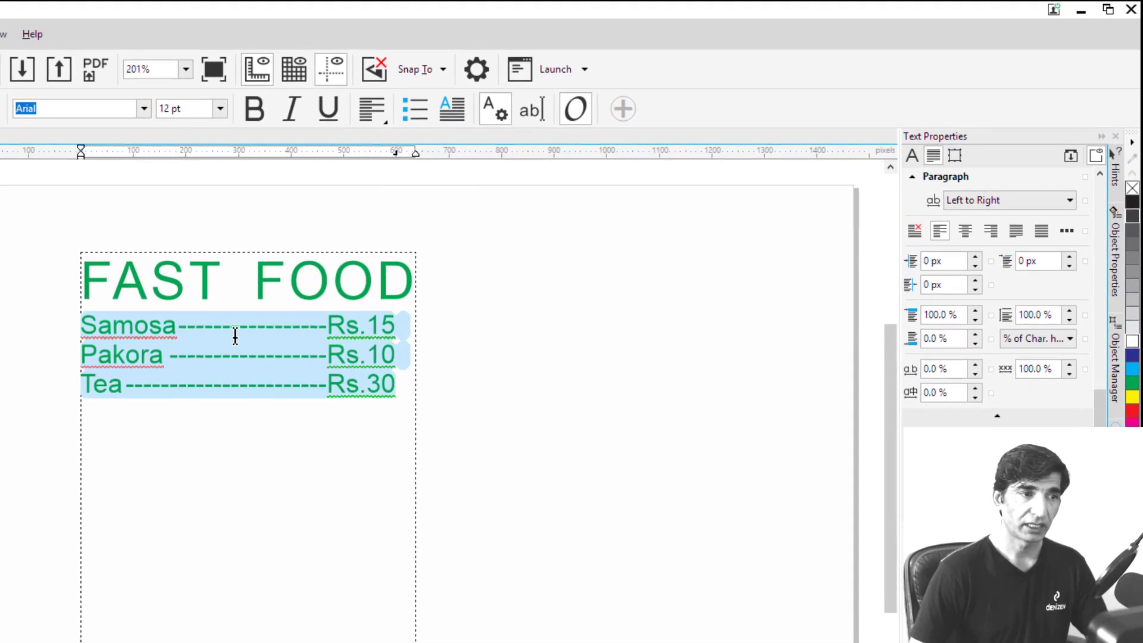
Add a Coffee line with a tabbed price of Rs.80 below Tea and finish editing the text
left_click(409, 376)
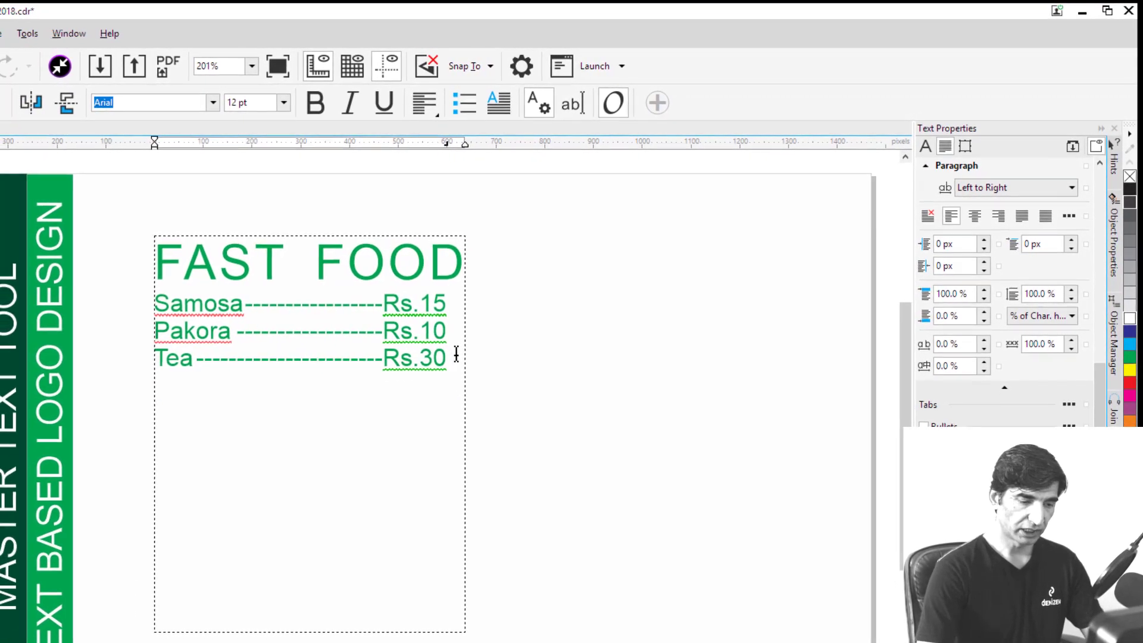
key("Return")
type("Coffee")
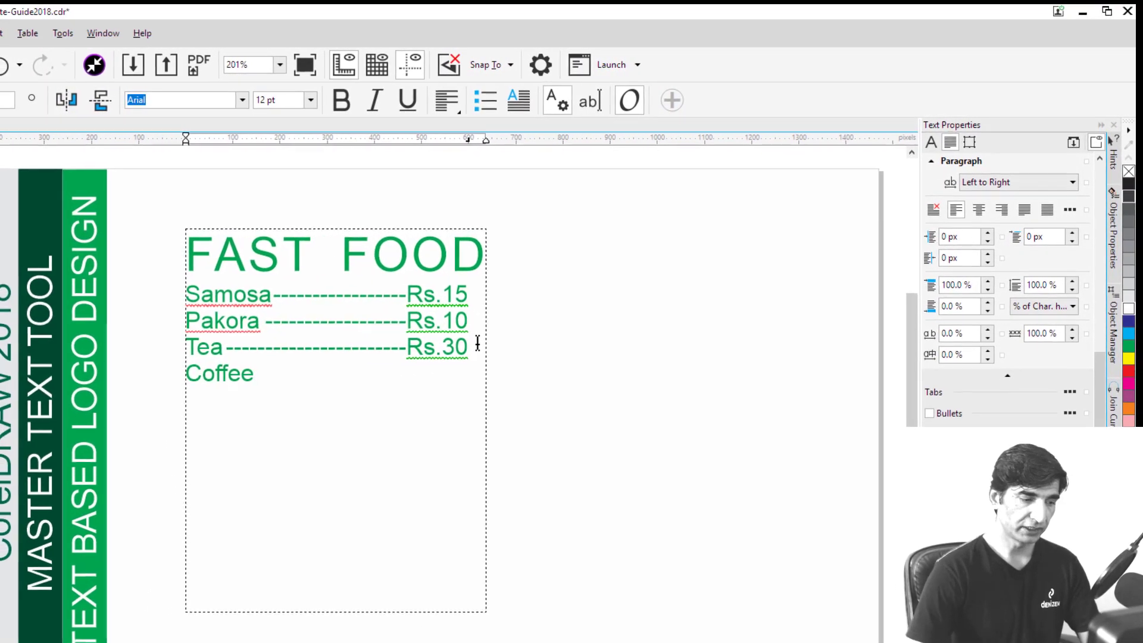
key("Tab")
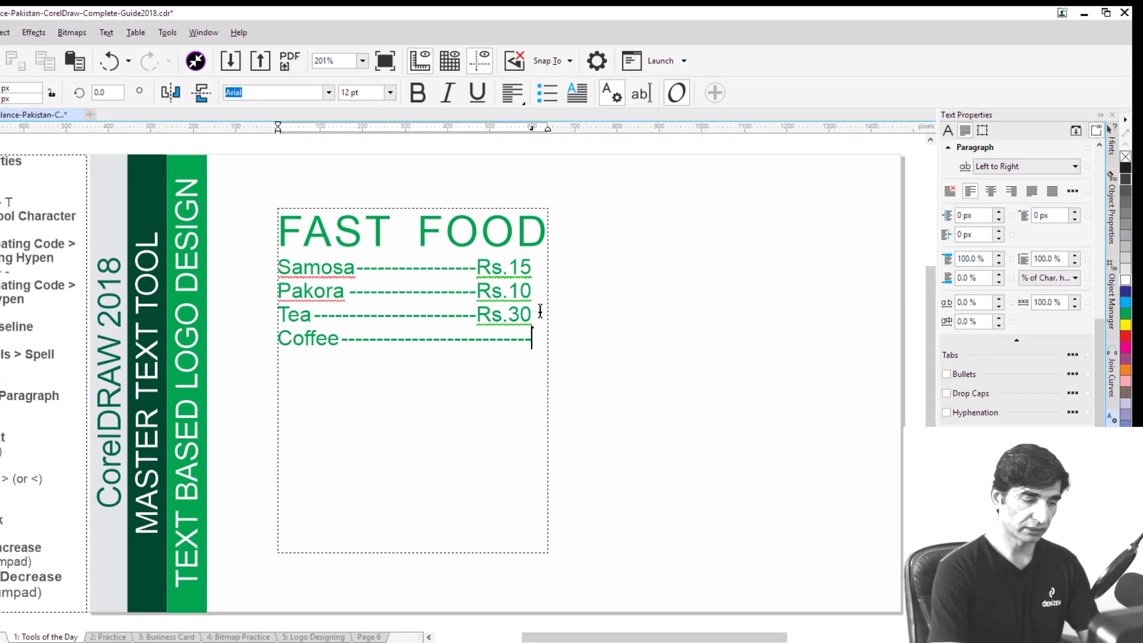
type("Rs.80")
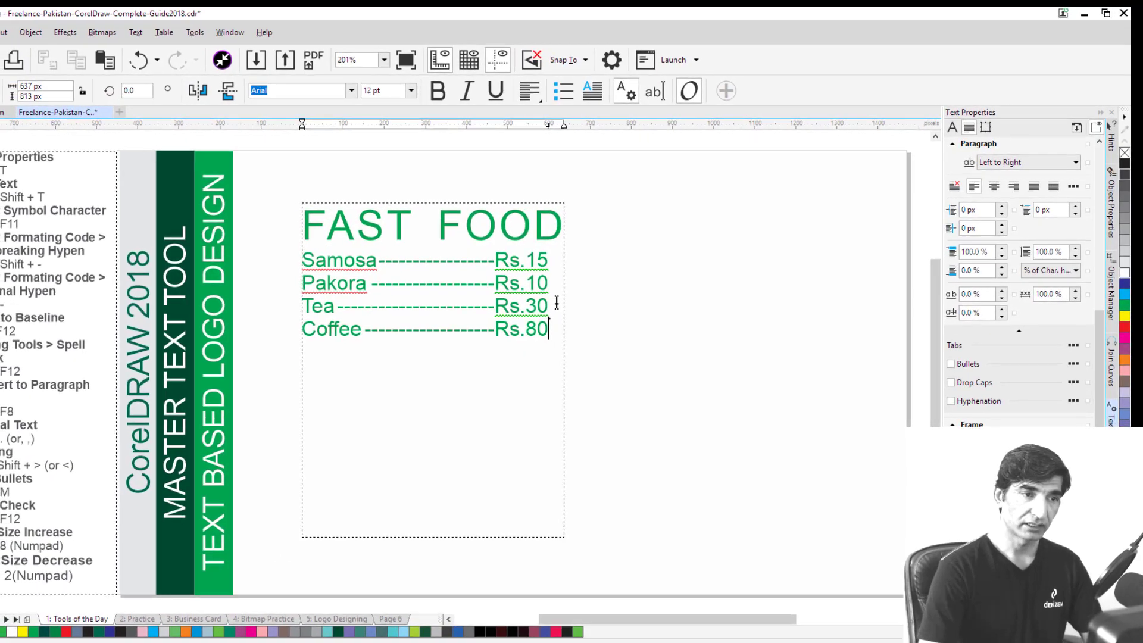
key("Return")
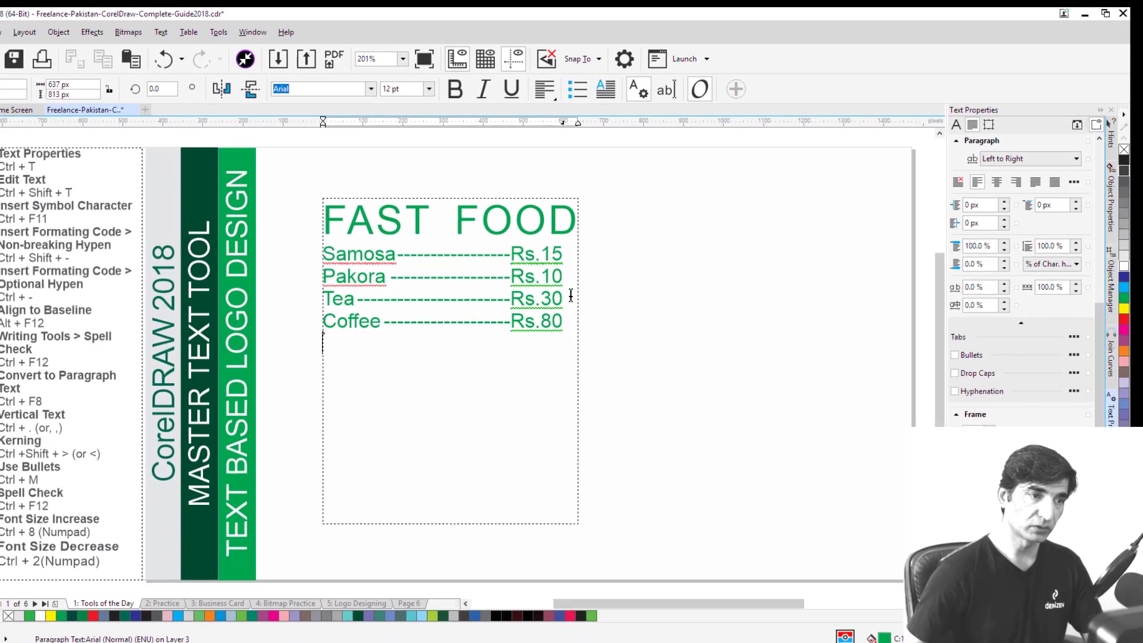
key("Escape")
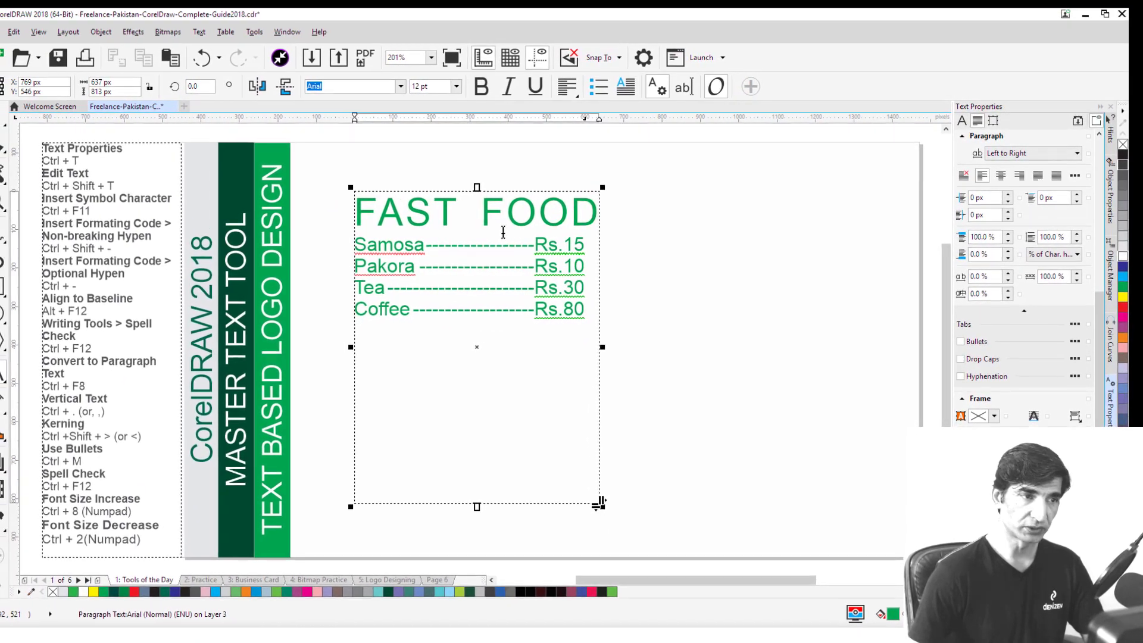
Delete the FAST FOOD price list text frame from the page
left_click(674, 332)
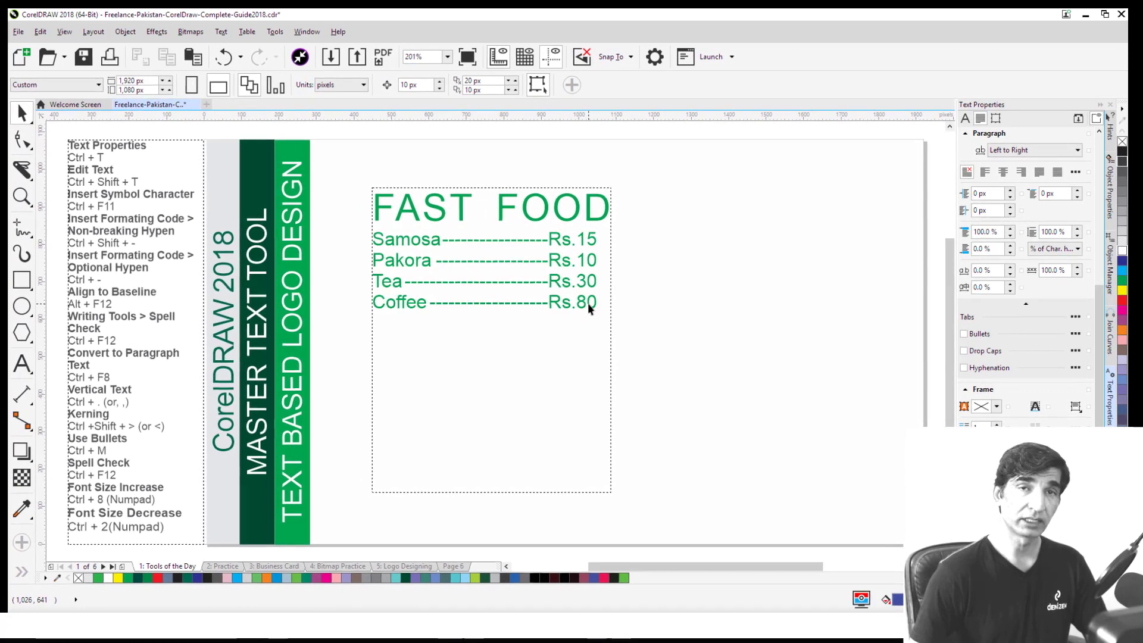
left_click(563, 189)
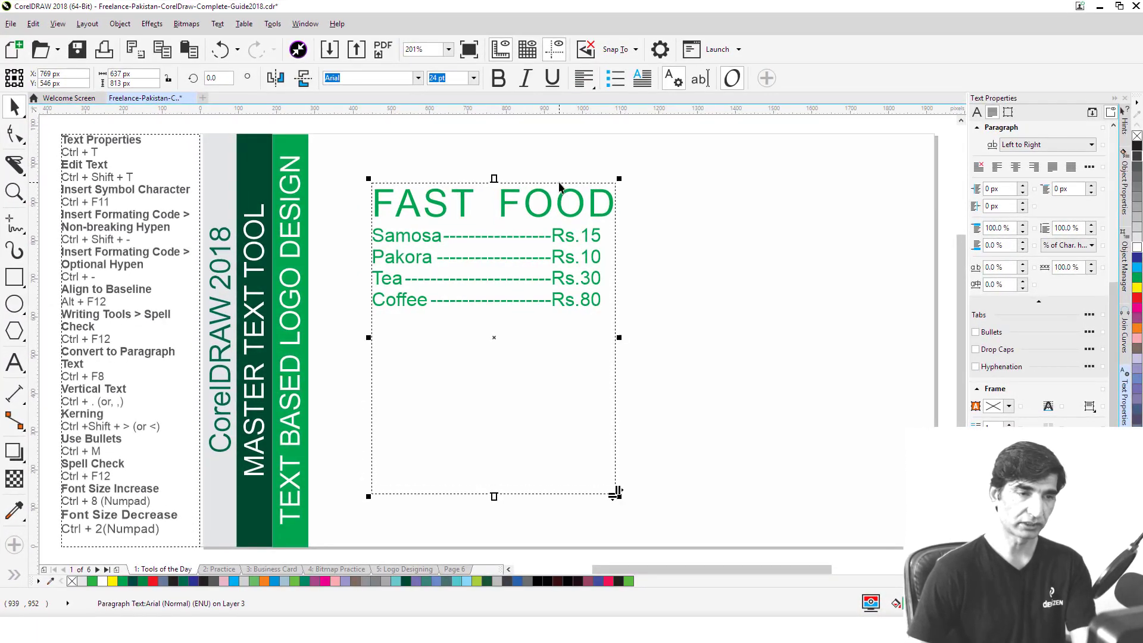
key("Delete")
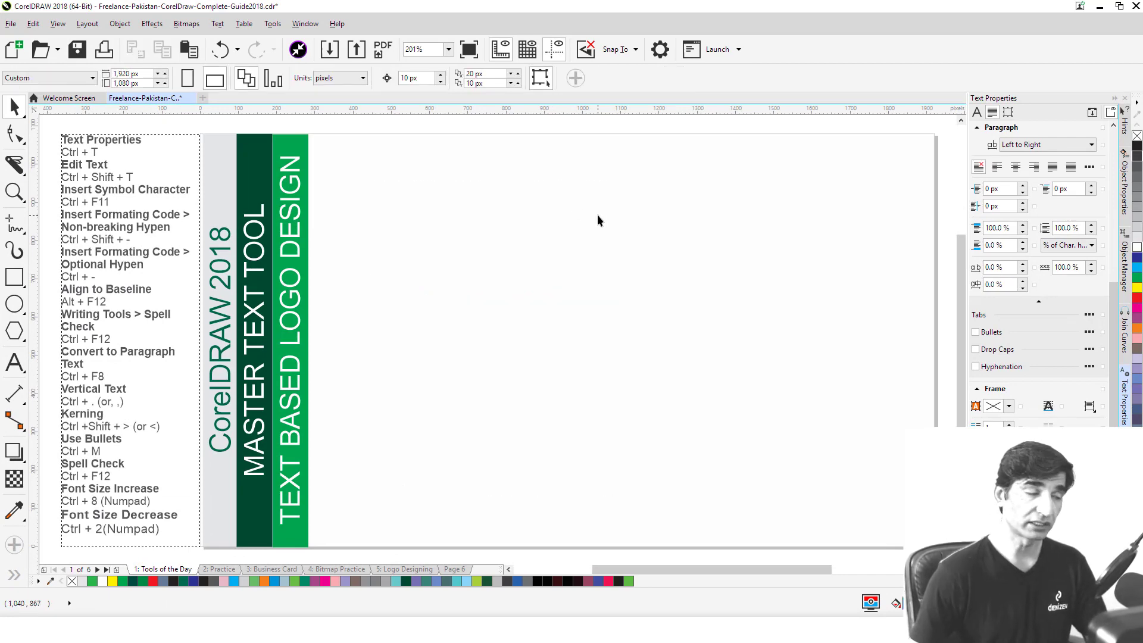
Draw a paragraph text frame about 1,426 by 919 px across the blank page area and fill it with placeholder text
left_click(4, 367)
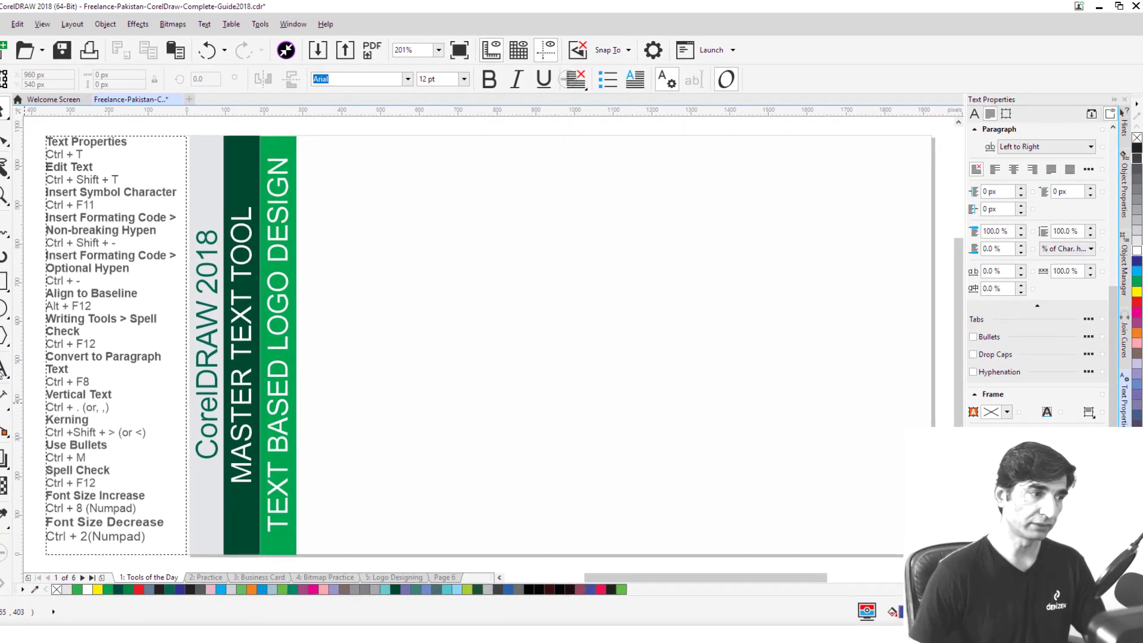
left_click_drag(334, 176, 889, 549)
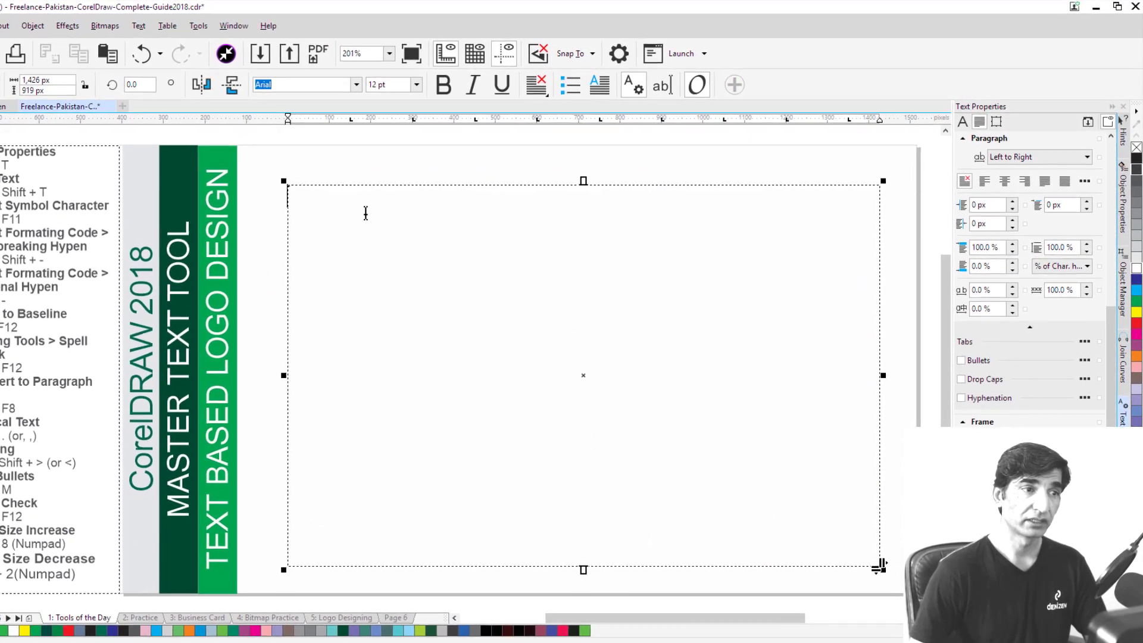
right_click(368, 189)
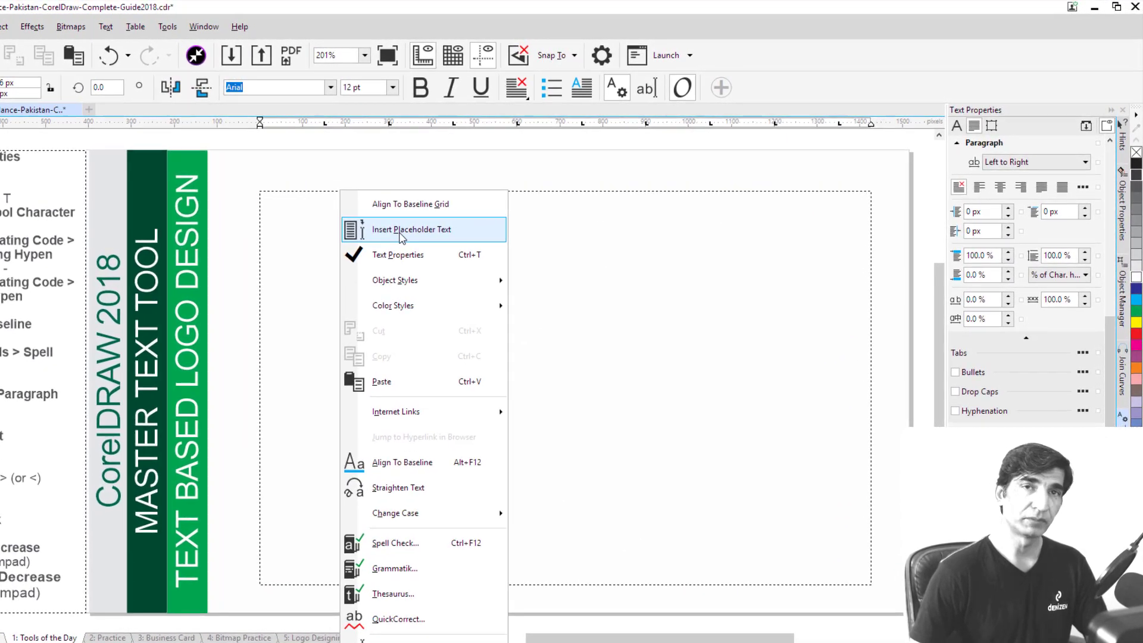
left_click(385, 235)
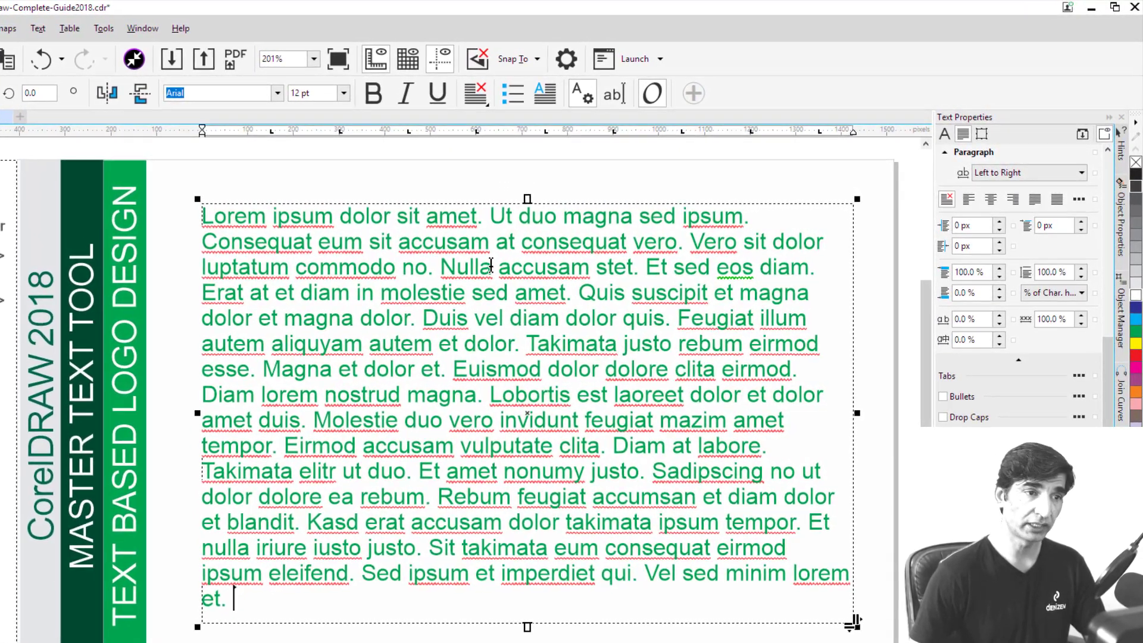
Open the column settings for the placeholder text frame and divide it into 2 columns, keeping the text in view
left_click(30, 28)
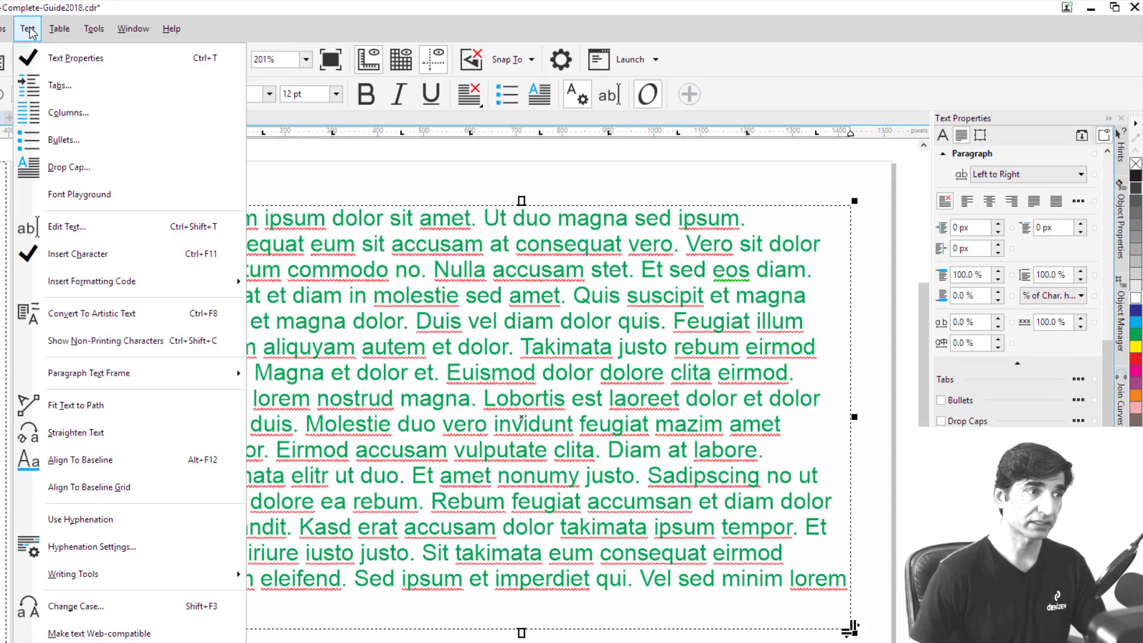
left_click(73, 115)
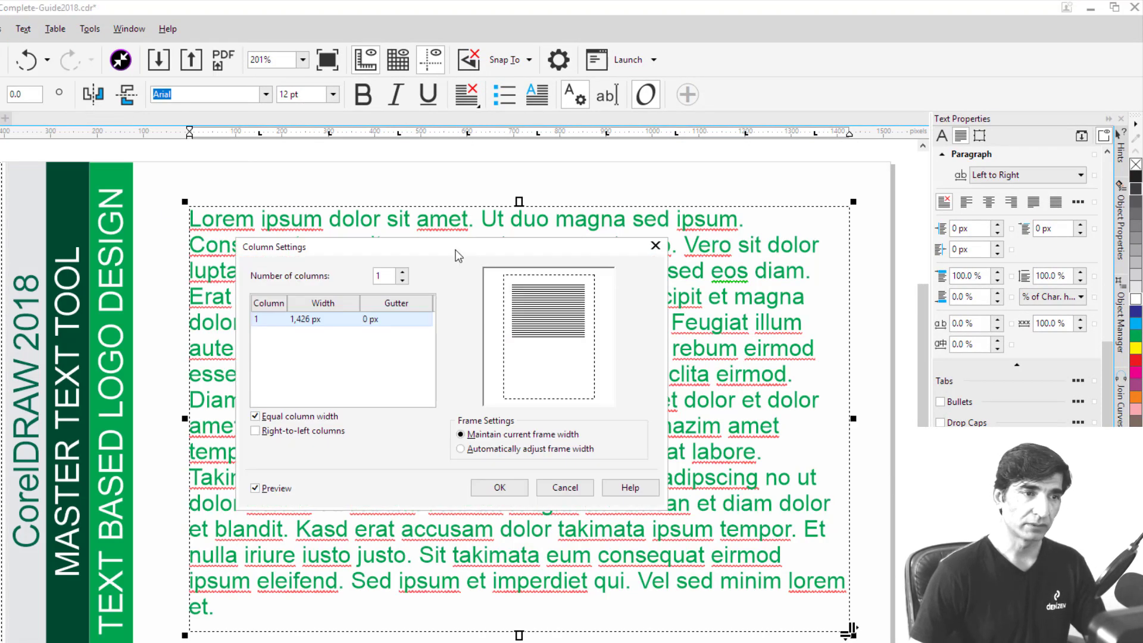
left_click_drag(437, 258, 725, 171)
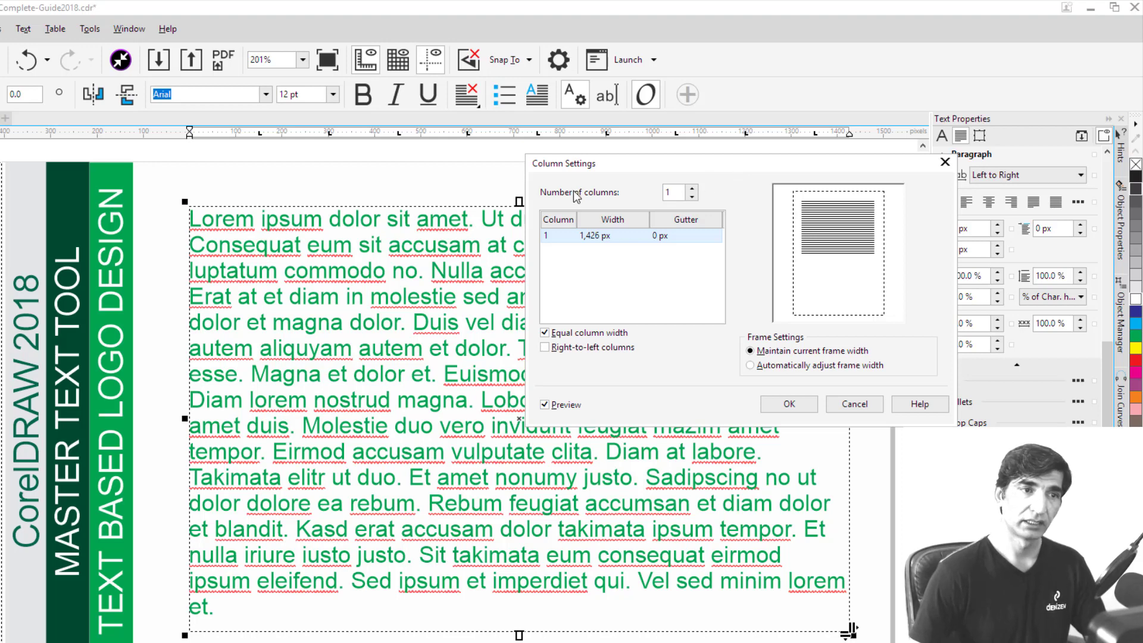
left_click(692, 189)
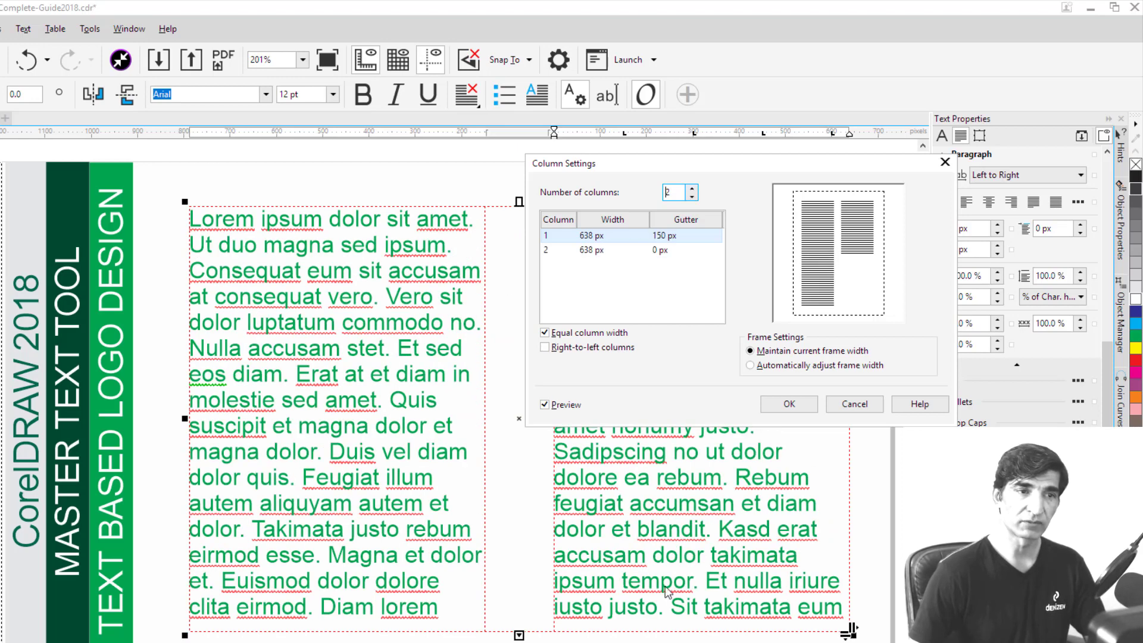
left_click_drag(684, 163, 793, 154)
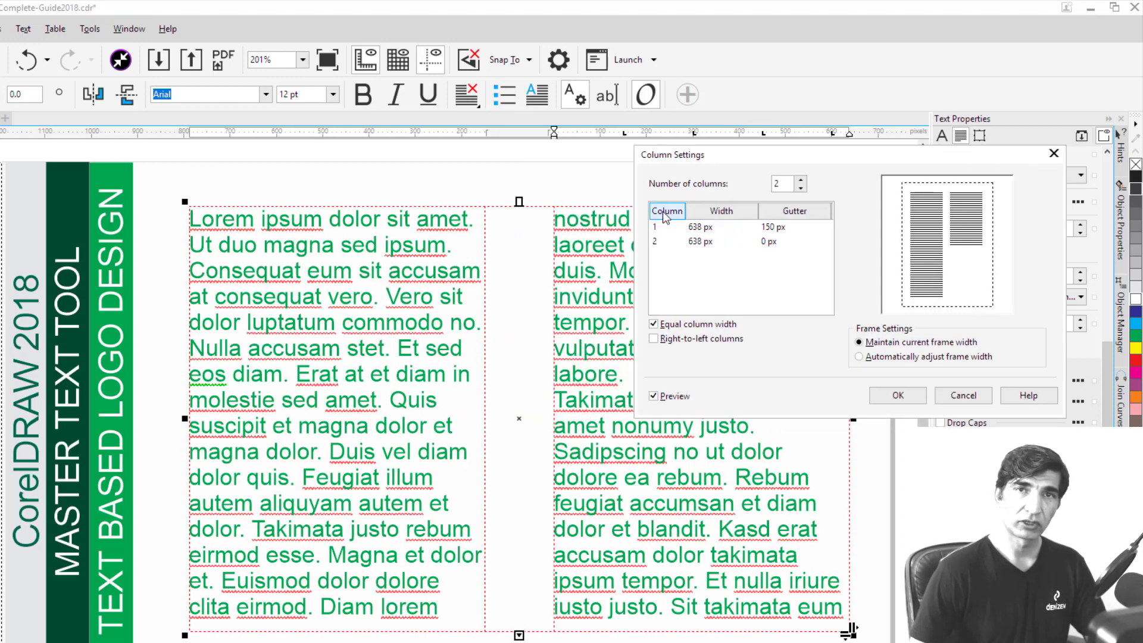
left_click(665, 243)
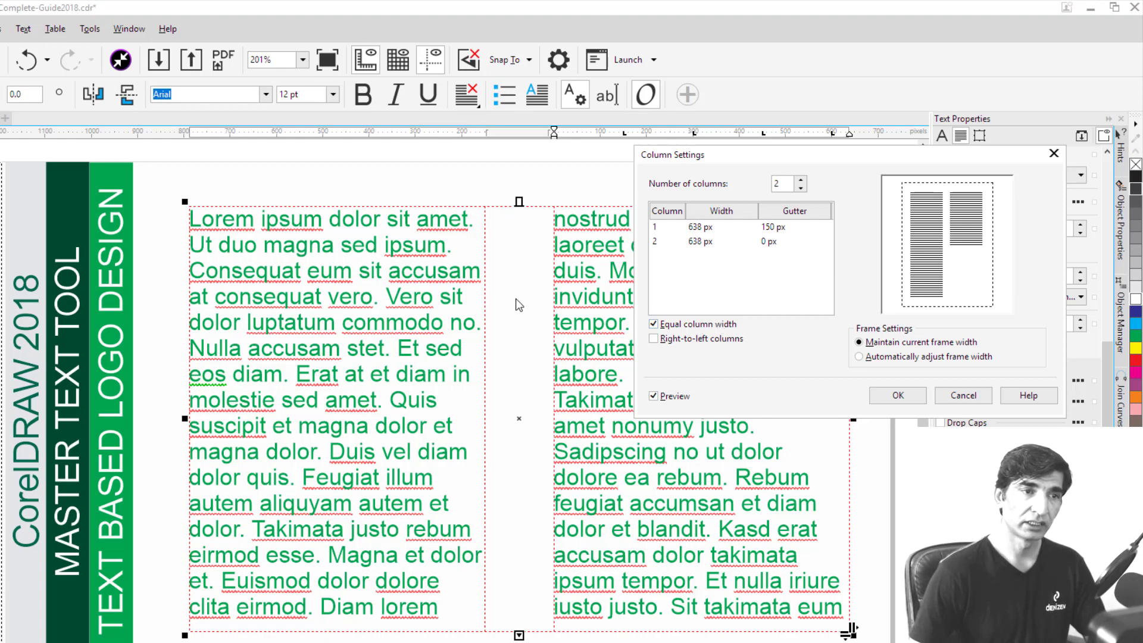
Increase the text frame's number of columns to 3
left_click(804, 181)
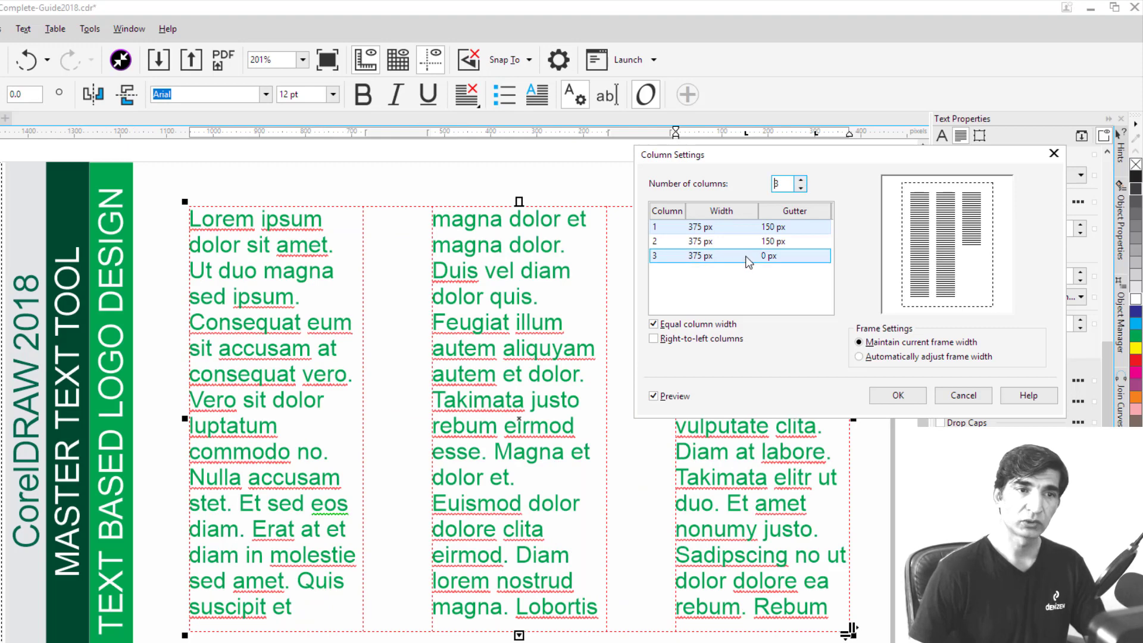
left_click(692, 240)
left_click(704, 272)
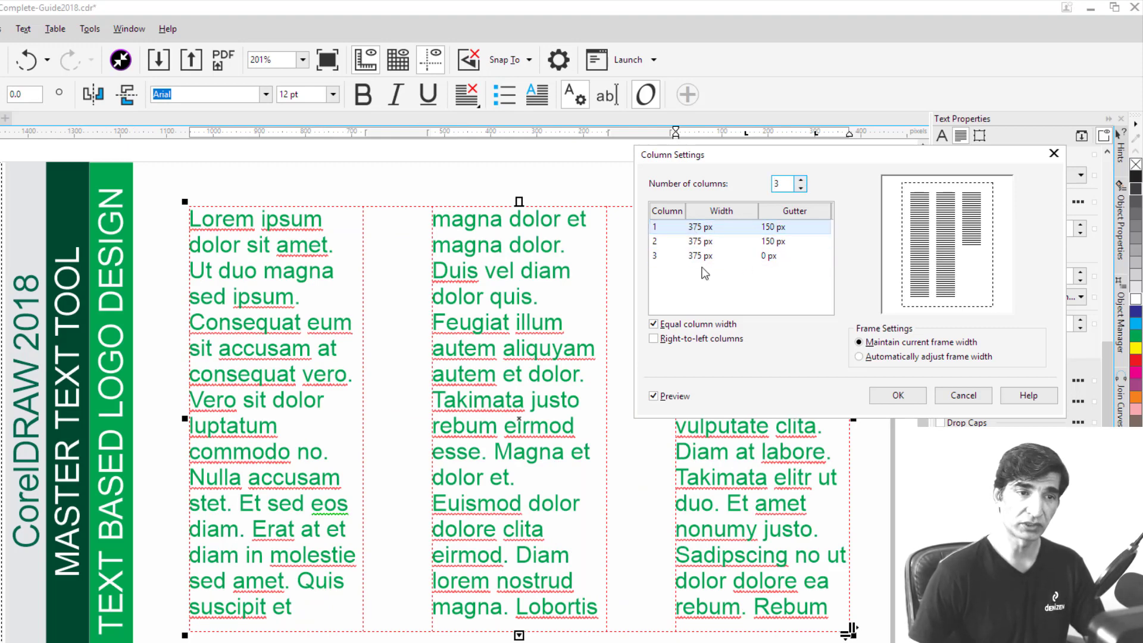
Try the right-to-left column order and the preview option on the three-column frame, returning each to its original setting
left_click(654, 339)
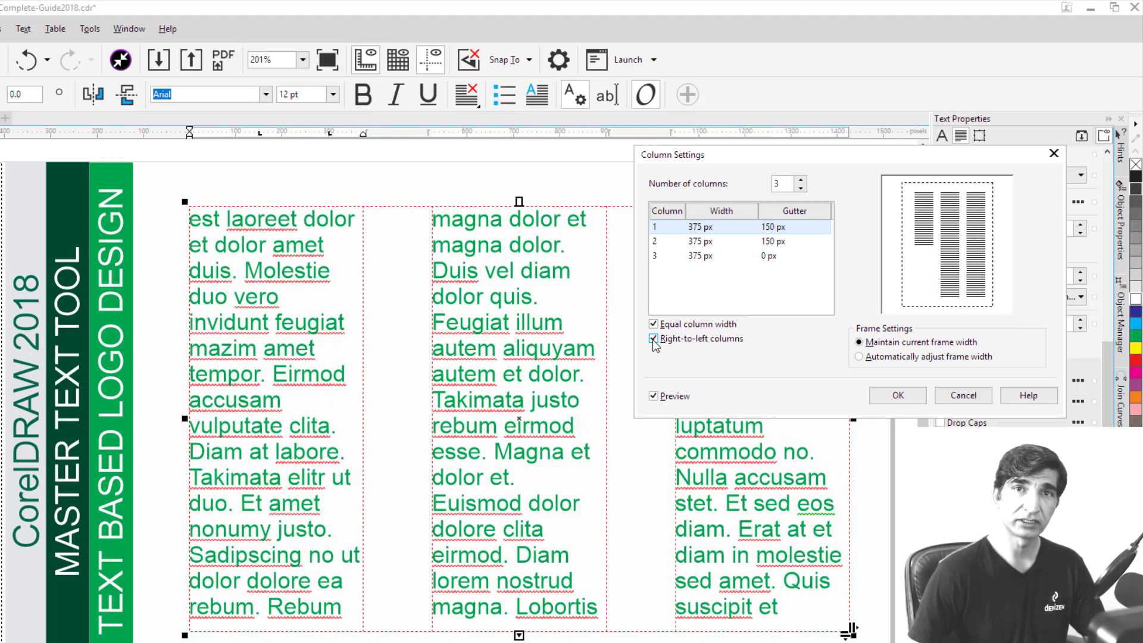
left_click(653, 339)
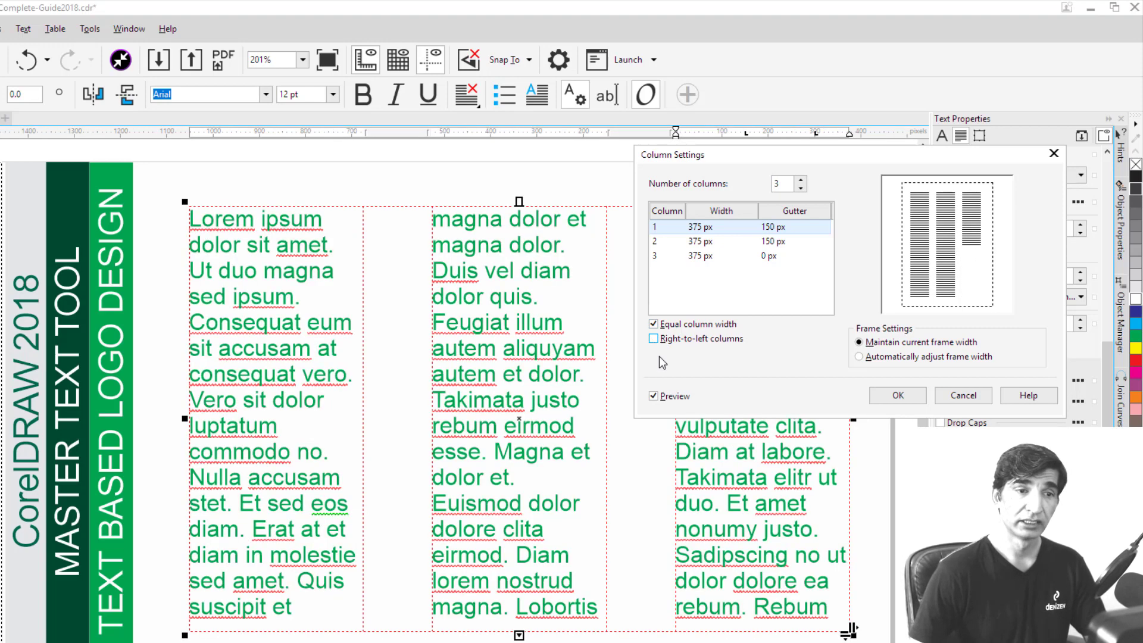
left_click(653, 396)
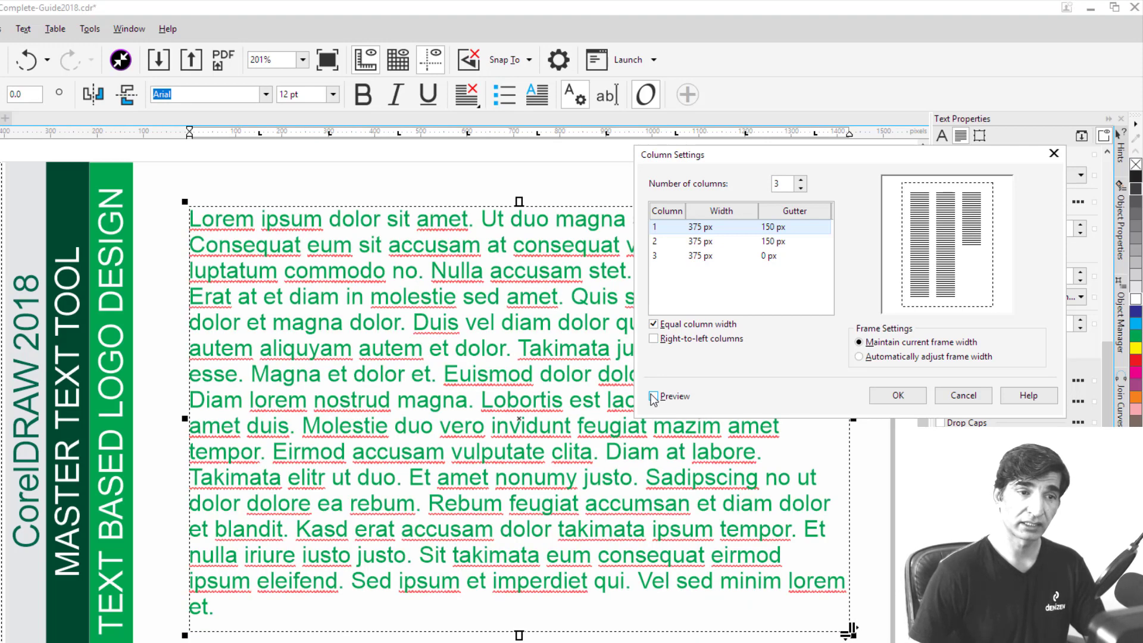
left_click(653, 397)
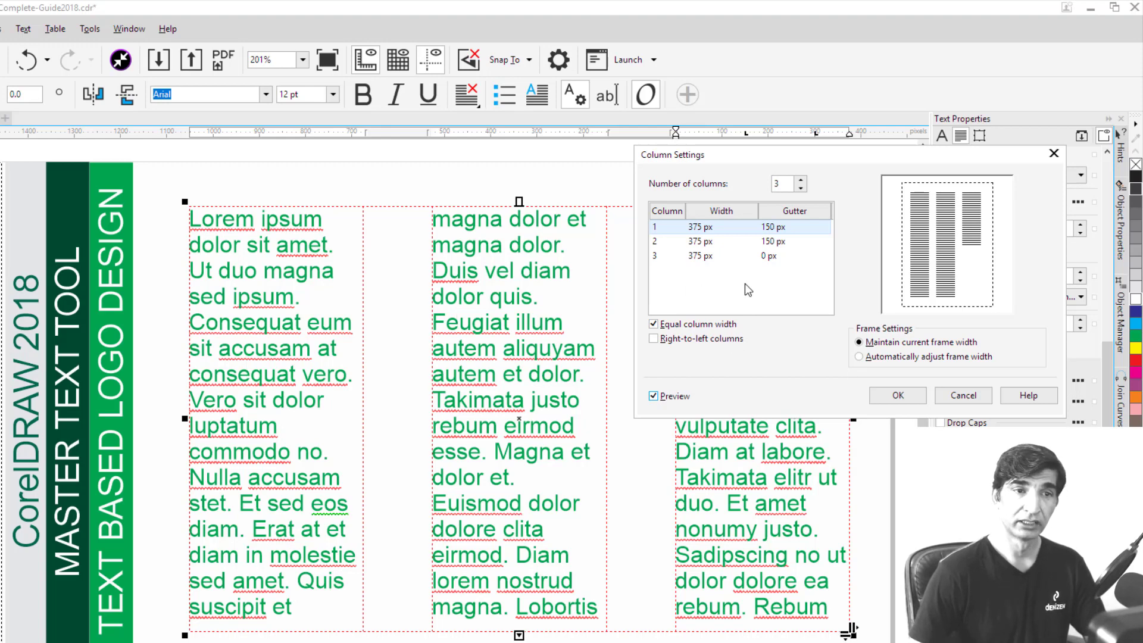
Set the gutters between the three columns to 75 px, apply the settings, and narrow the gutters slightly on the page
left_click(801, 228)
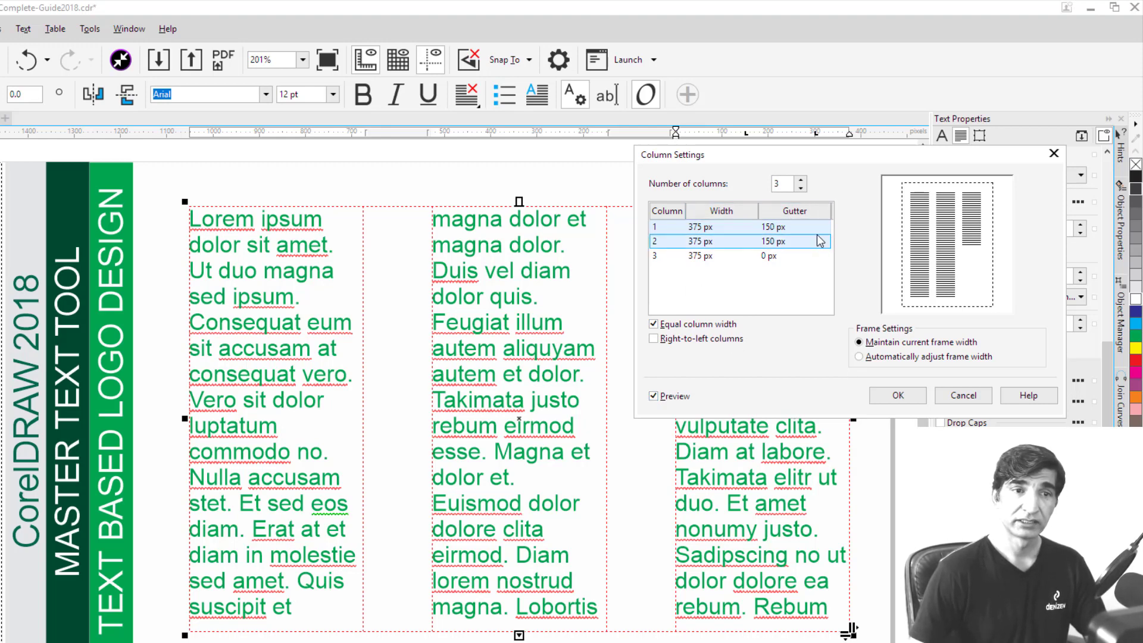
left_click(787, 226)
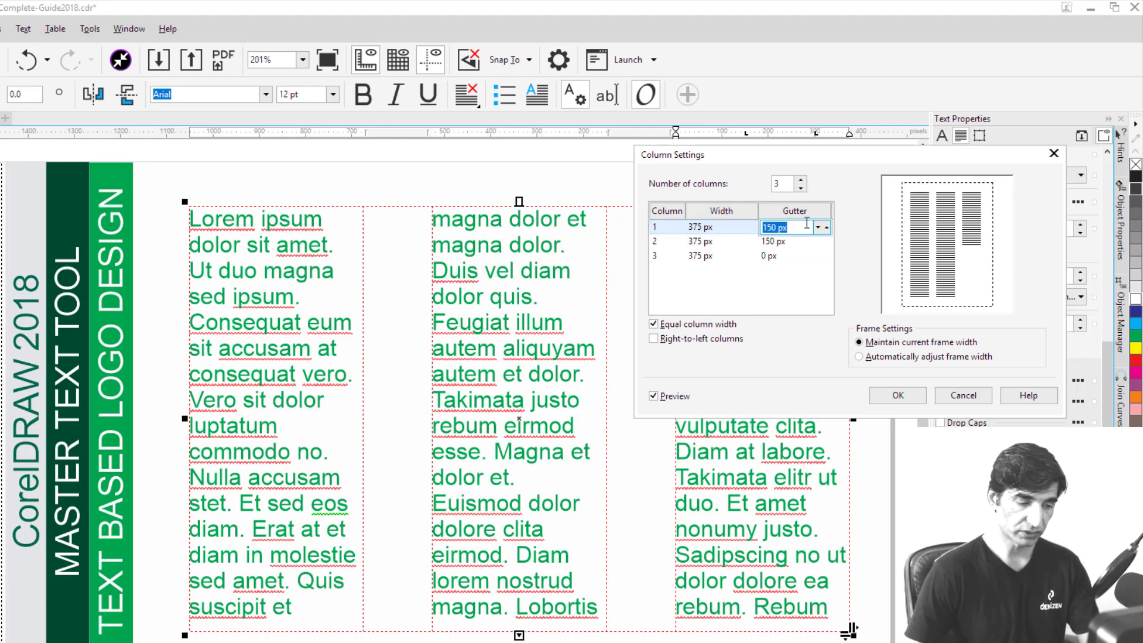
type("75")
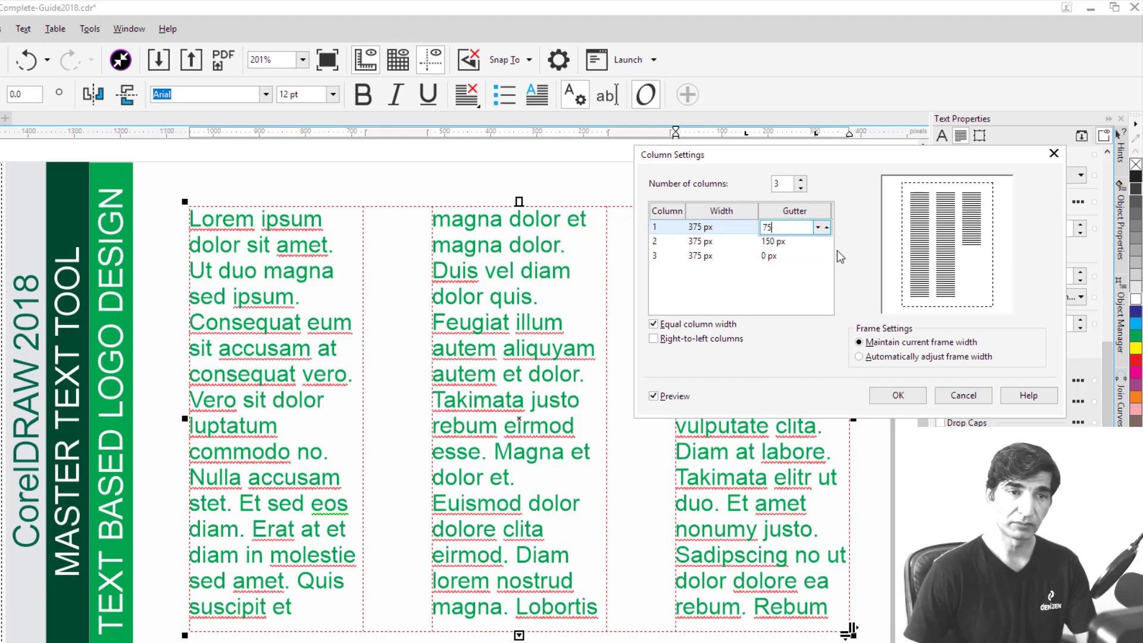
key("Return")
left_click(804, 241)
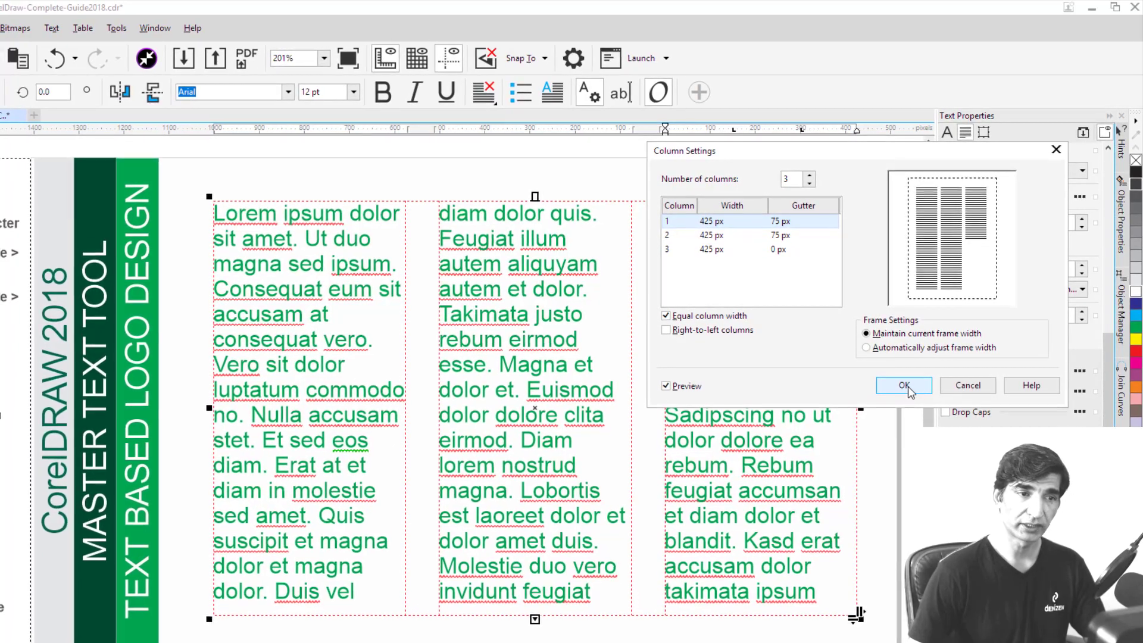
left_click(906, 385)
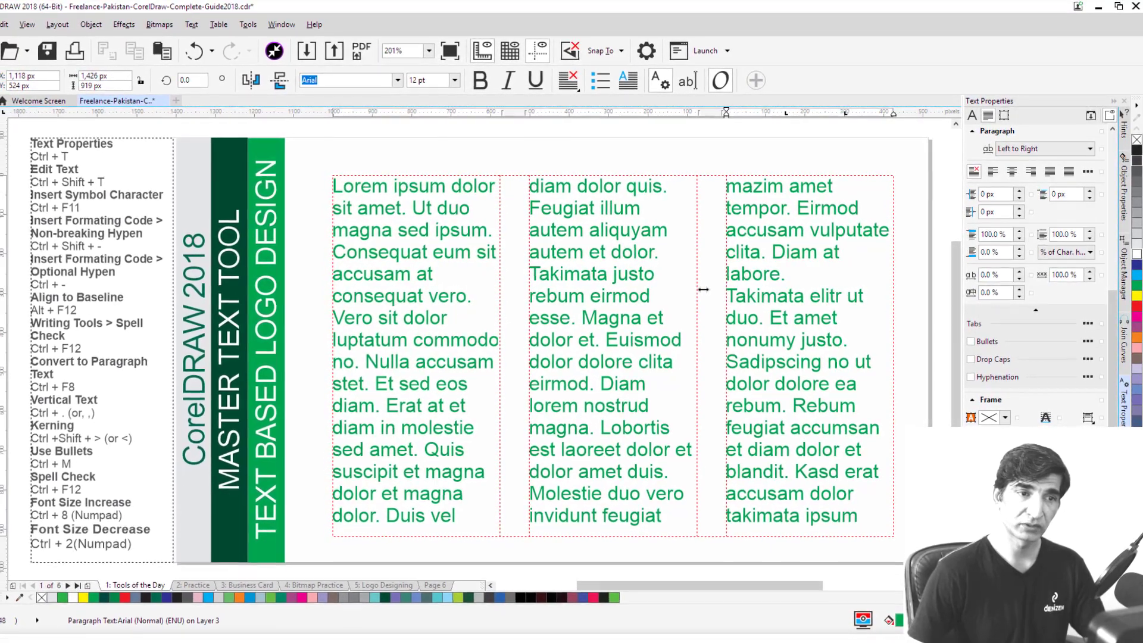
left_click_drag(702, 290, 700, 289)
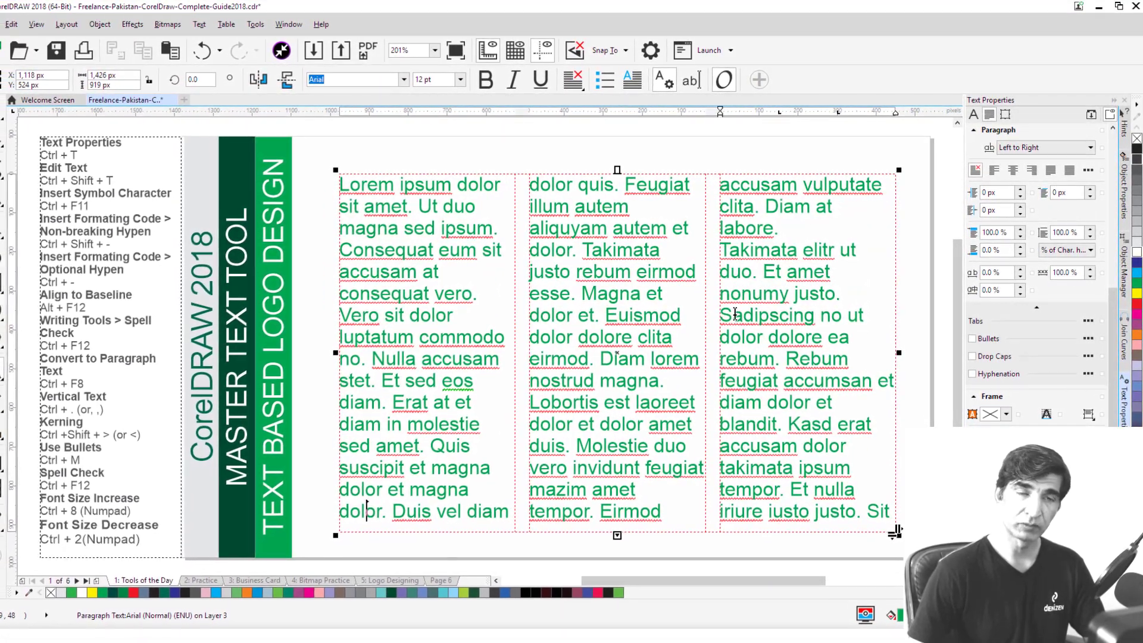
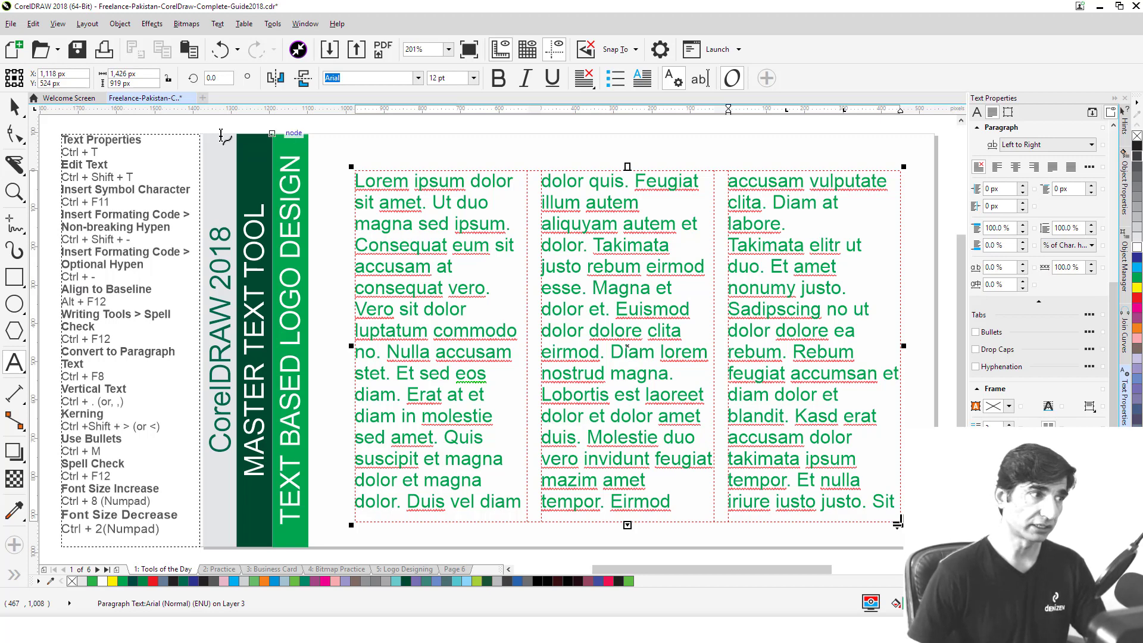
Delete the three-column placeholder frame and draw a new paragraph text frame about 674 by 721 px on the blank page area
left_click(14, 107)
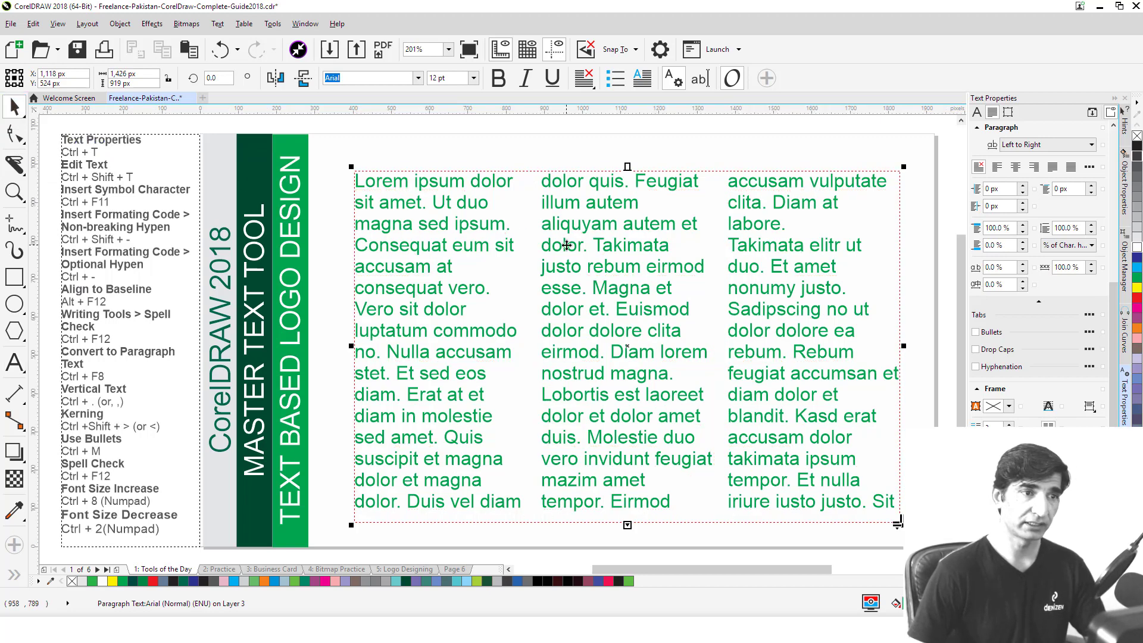
key("Delete")
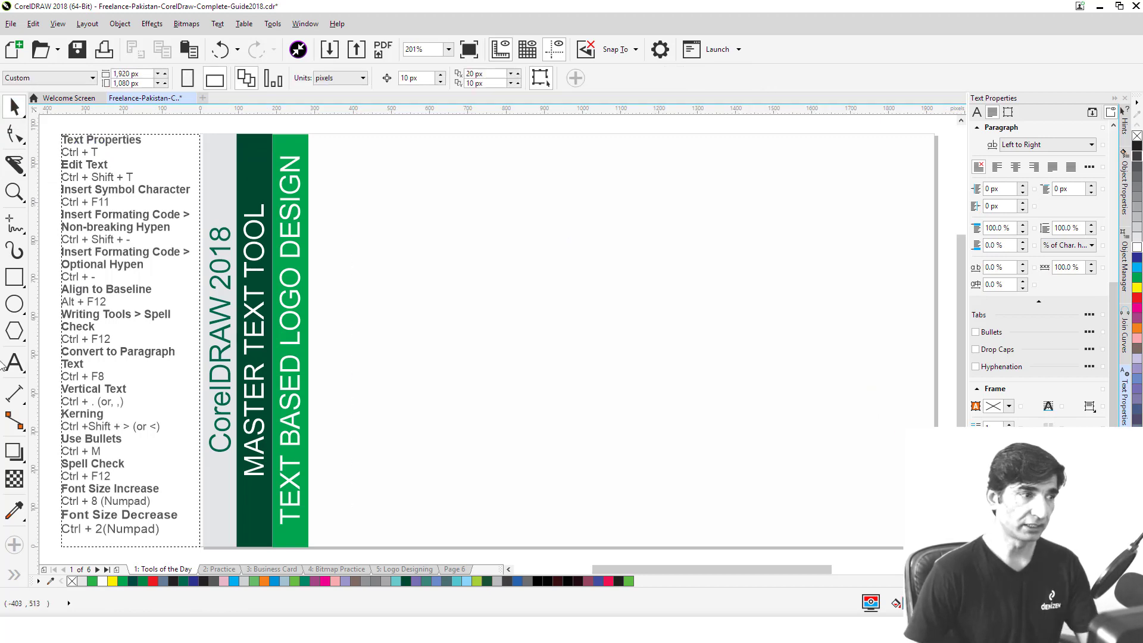
left_click(14, 362)
left_click_drag(407, 189, 666, 465)
Enter the menu items Samosa, Pakora and Tea on separate lines in the new text frame
type("Samosa")
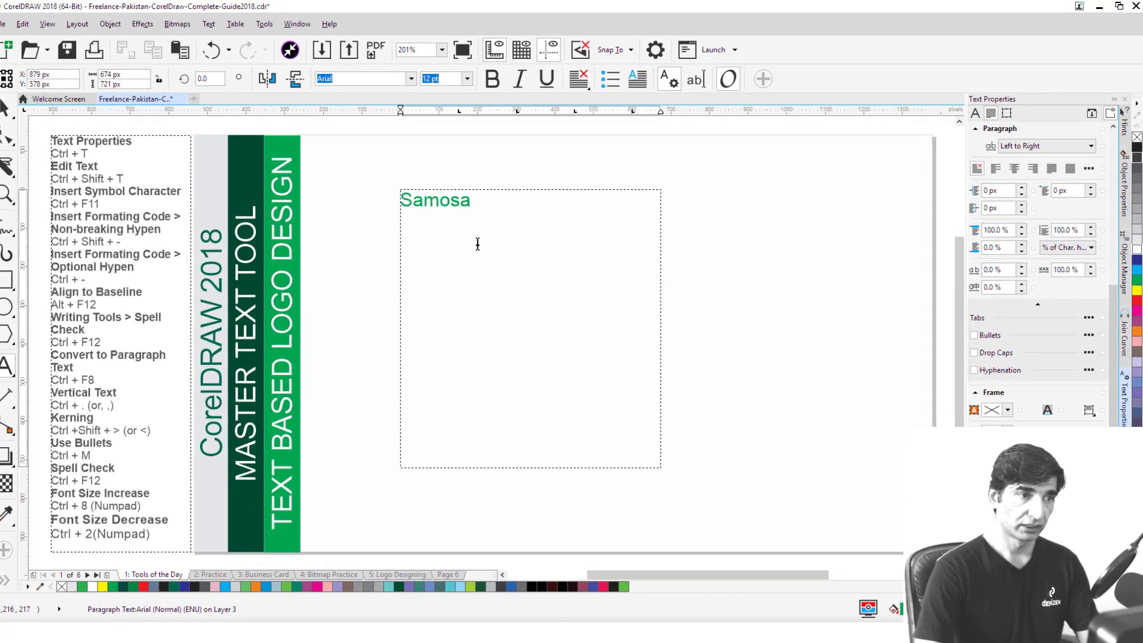
key("Return")
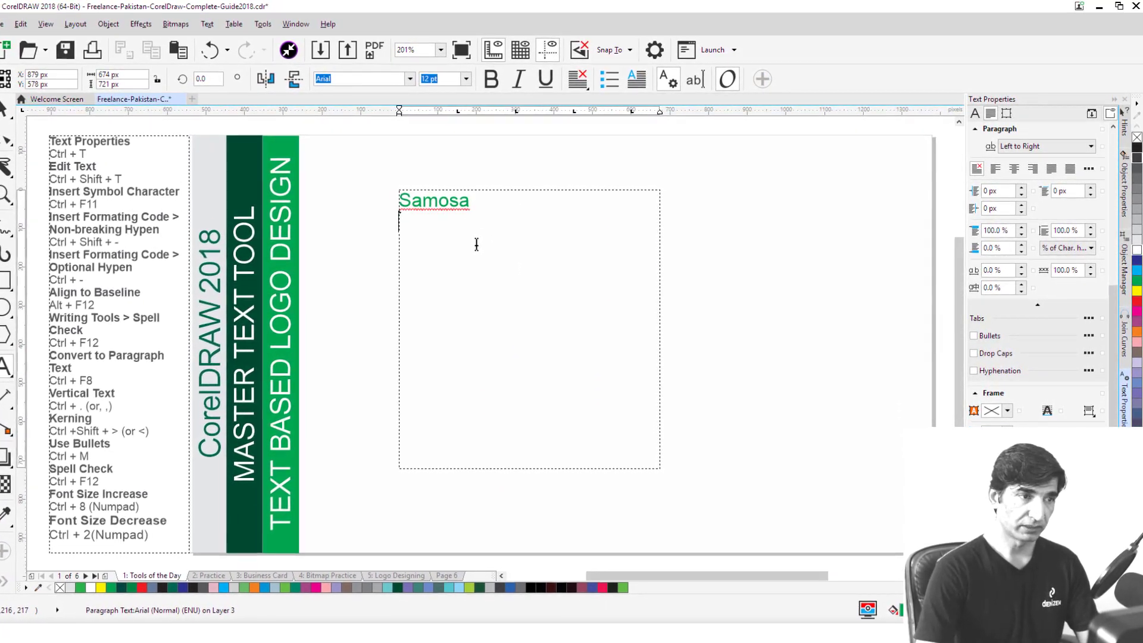
type("Pakora")
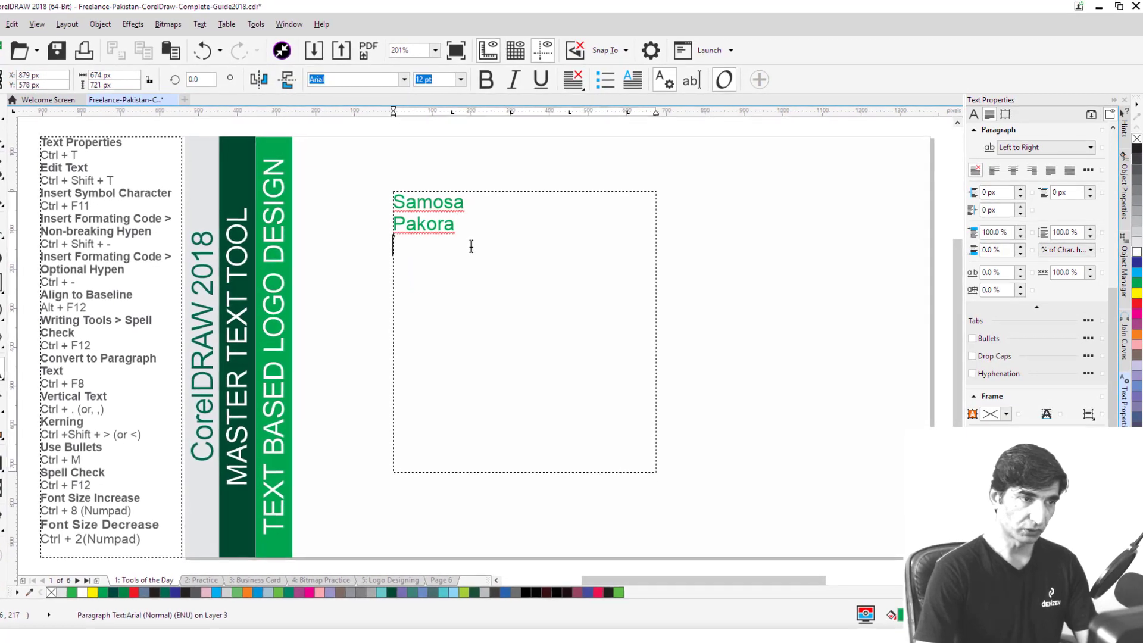
key("Return")
type("Tea")
key("Return")
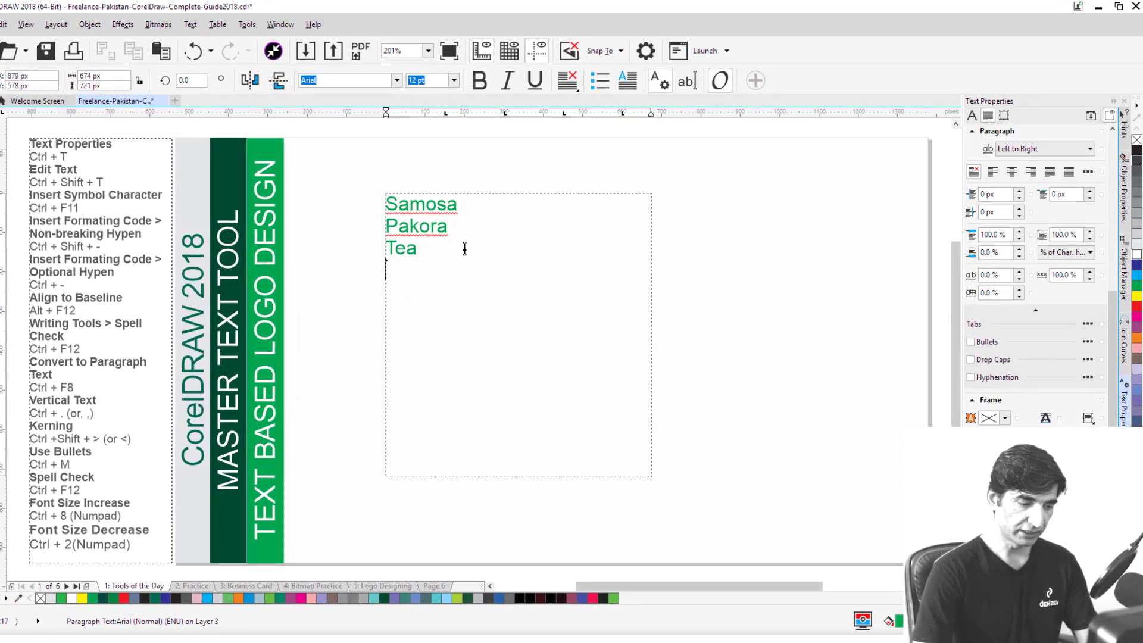
Add Coffee as the fourth line of the menu list and start a new line below it
type("Coffe")
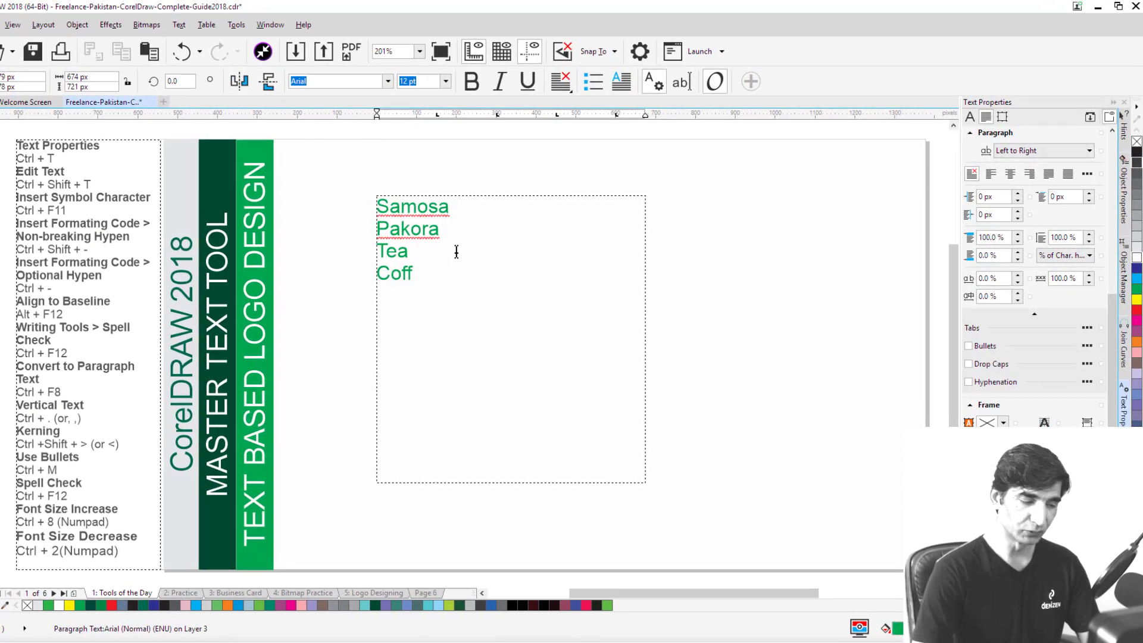
type("e")
key("Return")
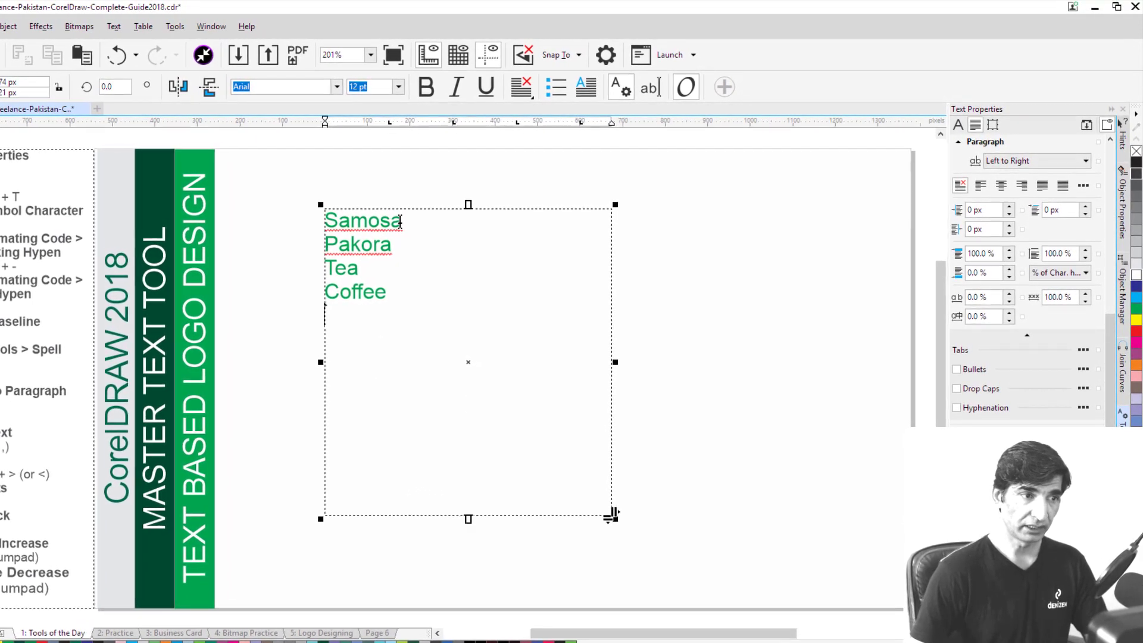
Turn the four lines from Samosa to Coffee into a bulleted list
left_click_drag(408, 219, 346, 218)
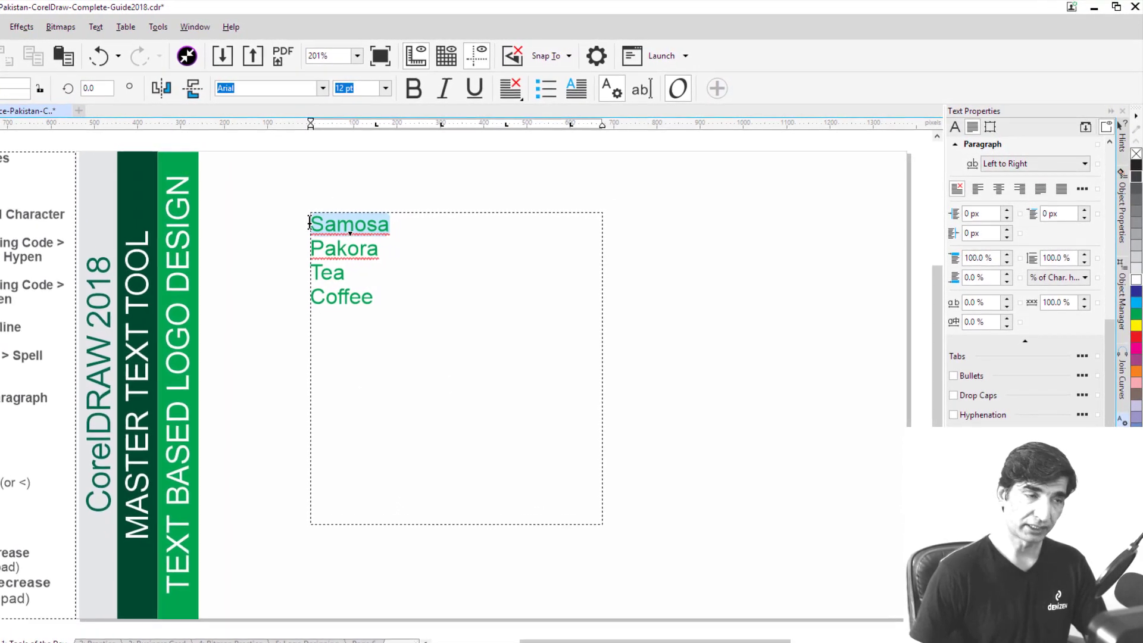
left_click(398, 224)
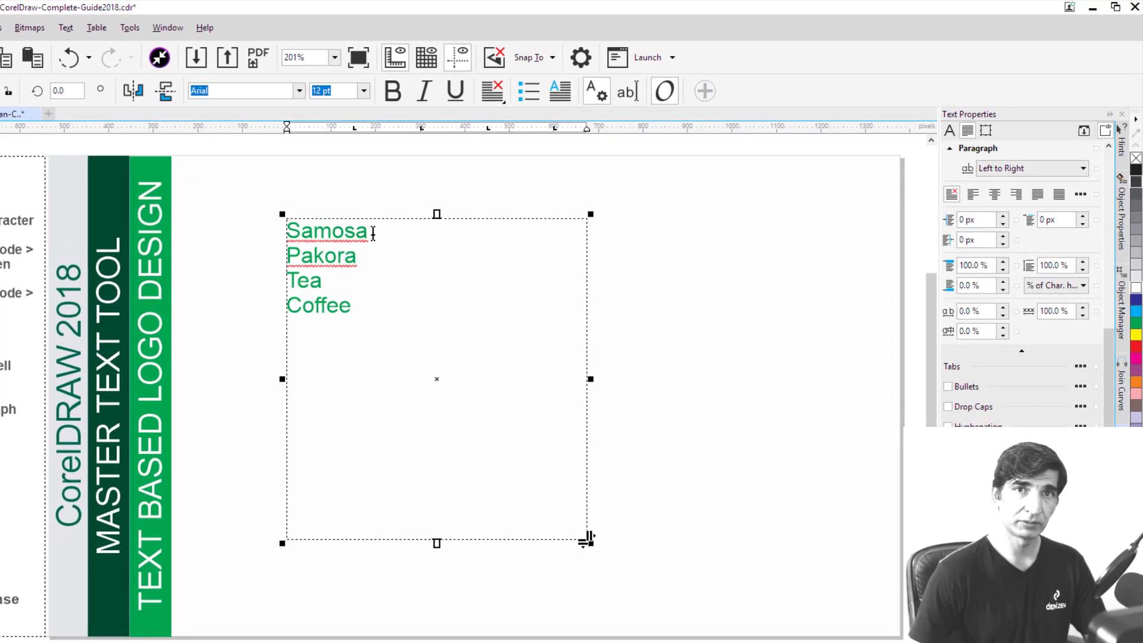
left_click_drag(348, 306, 276, 230)
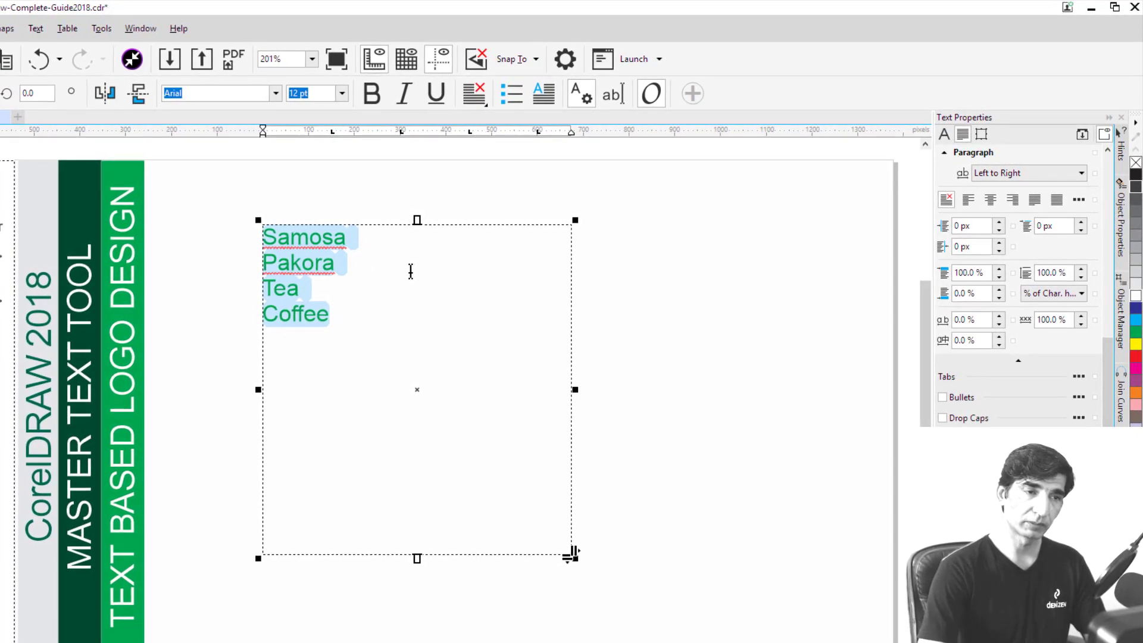
left_click(504, 99)
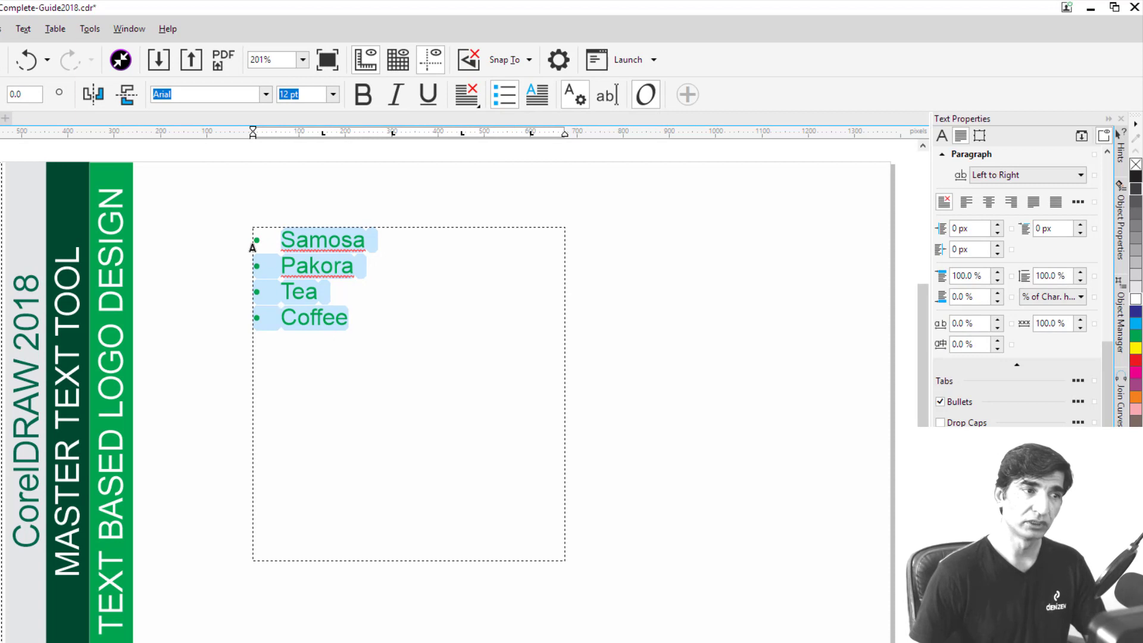
Add Drinks as a new bulleted item below Coffee
left_click(361, 319)
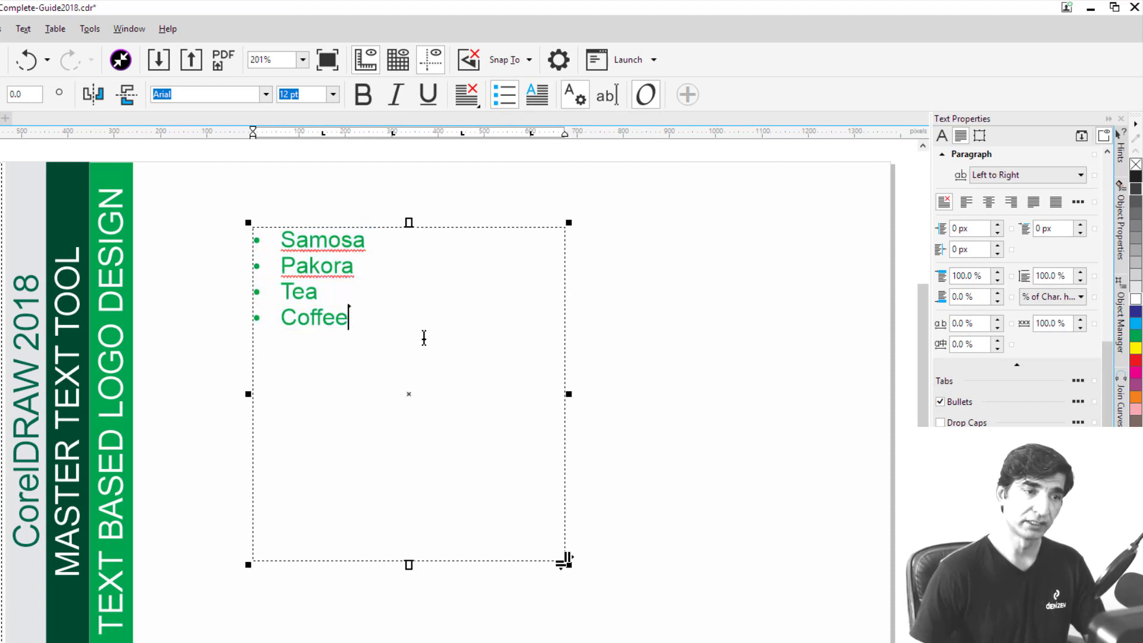
key("Return")
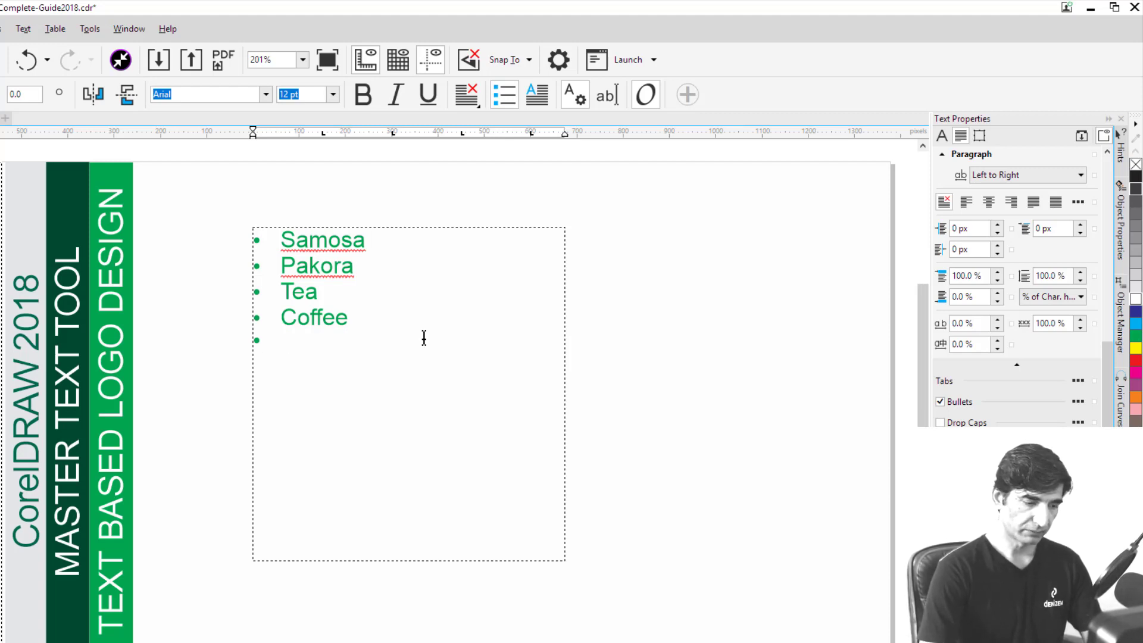
type("Drinks")
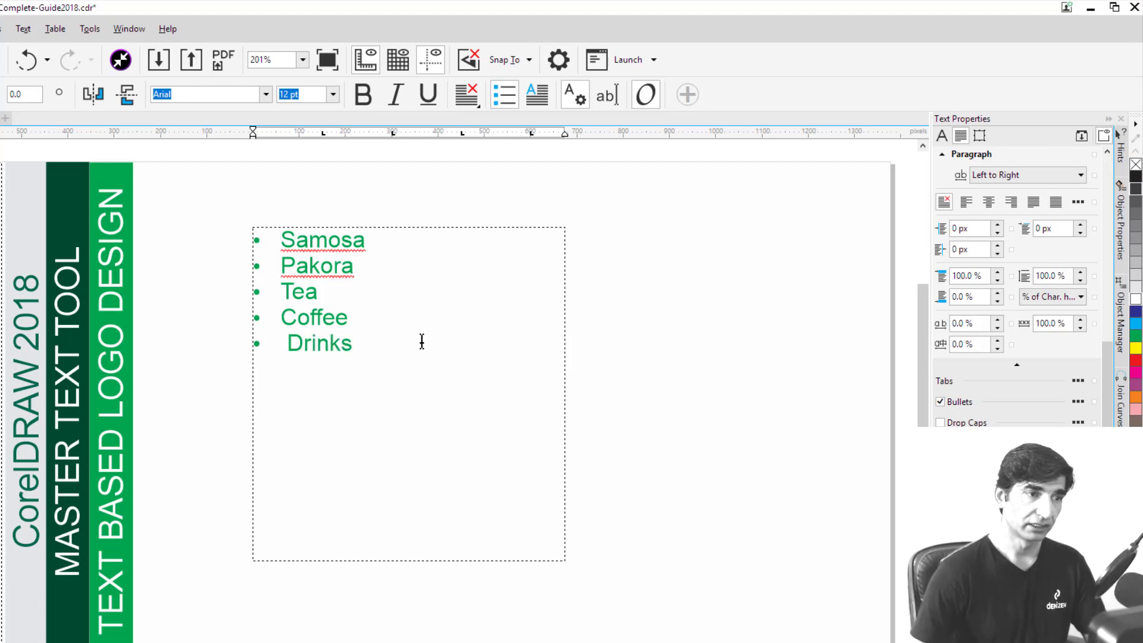
key("Escape")
key("Escape")
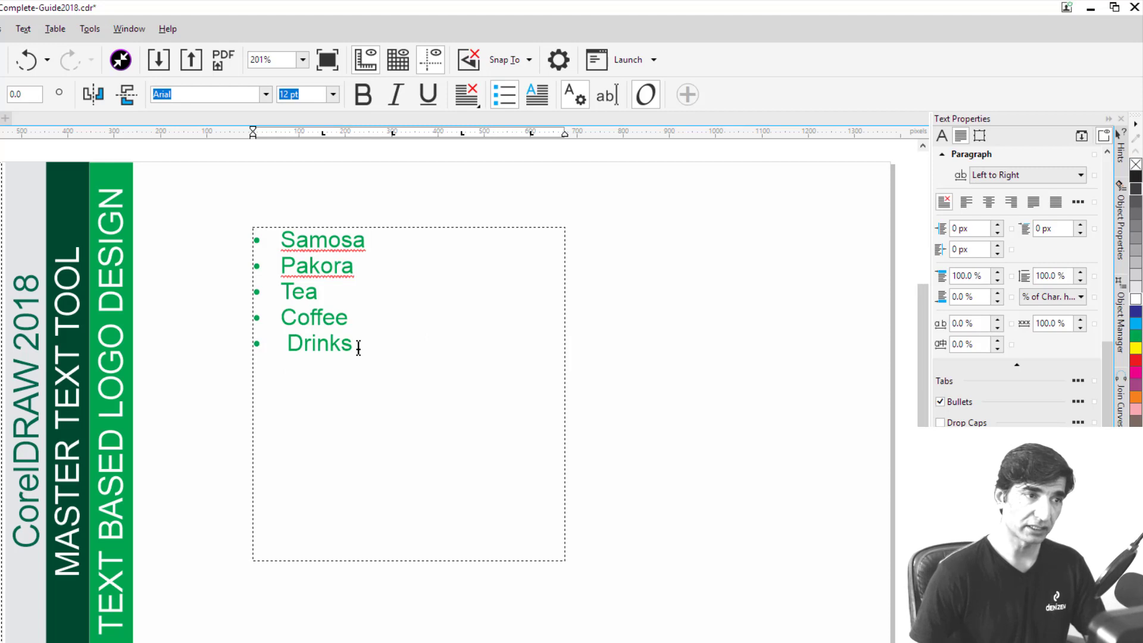
Open the bullet settings for all five list items, clear of the text, and toggle bullets off and back on
left_click_drag(357, 346, 243, 238)
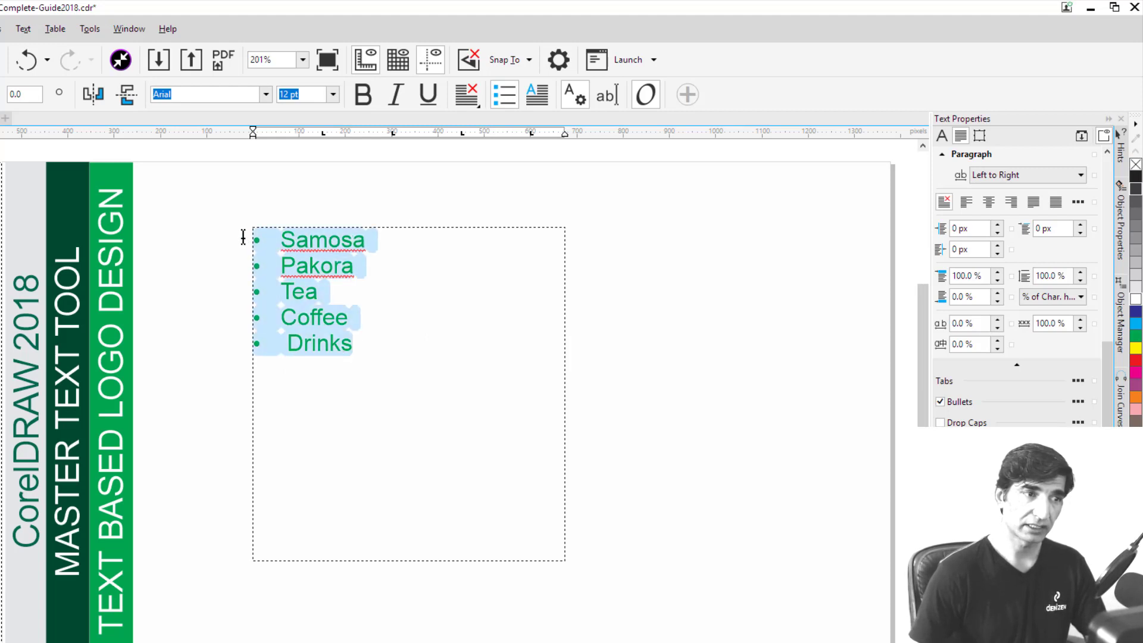
left_click(23, 31)
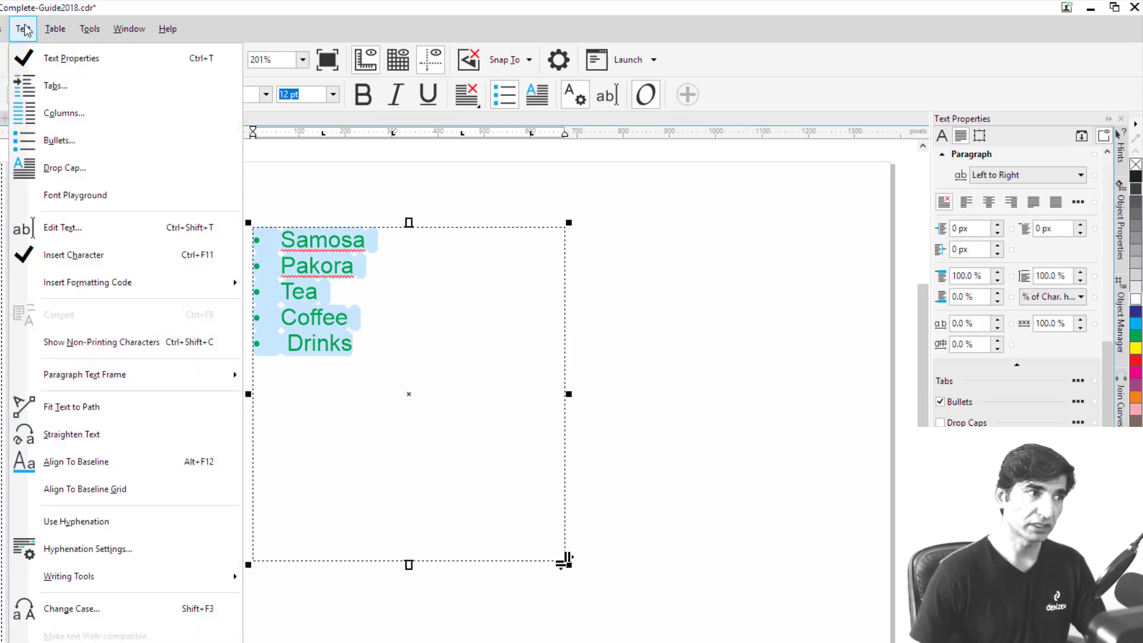
left_click(59, 141)
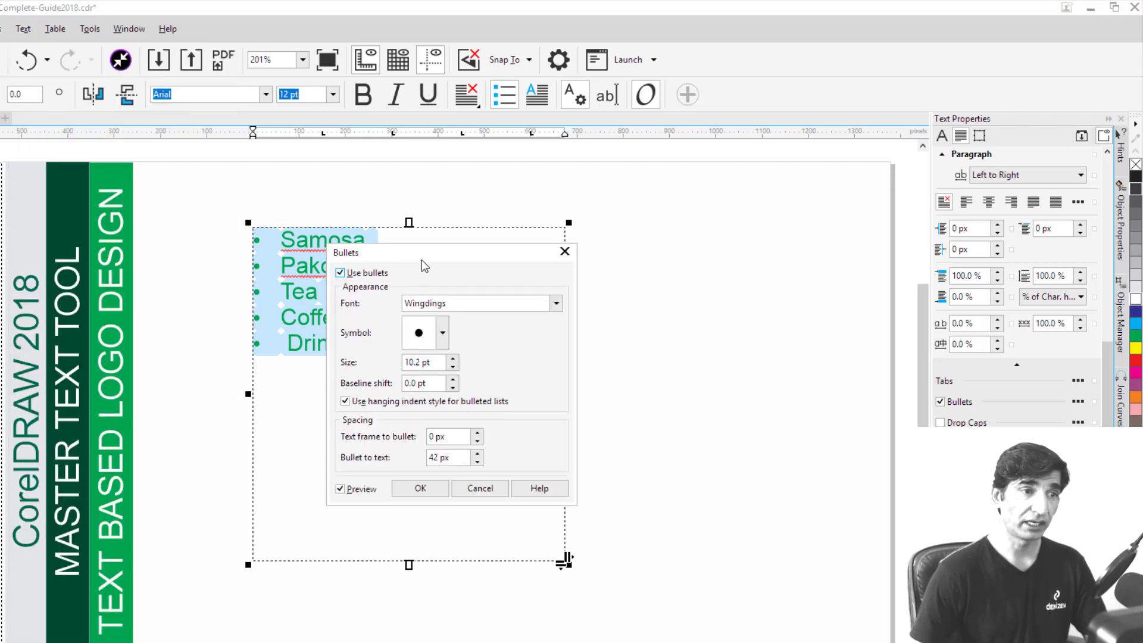
left_click_drag(421, 260, 683, 240)
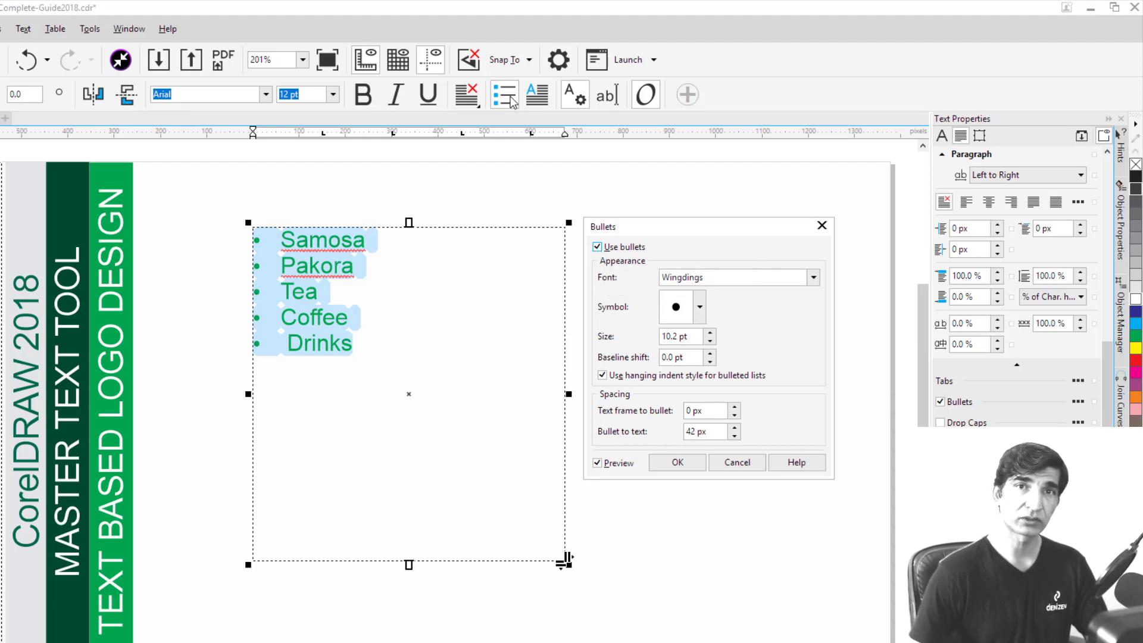
left_click(597, 247)
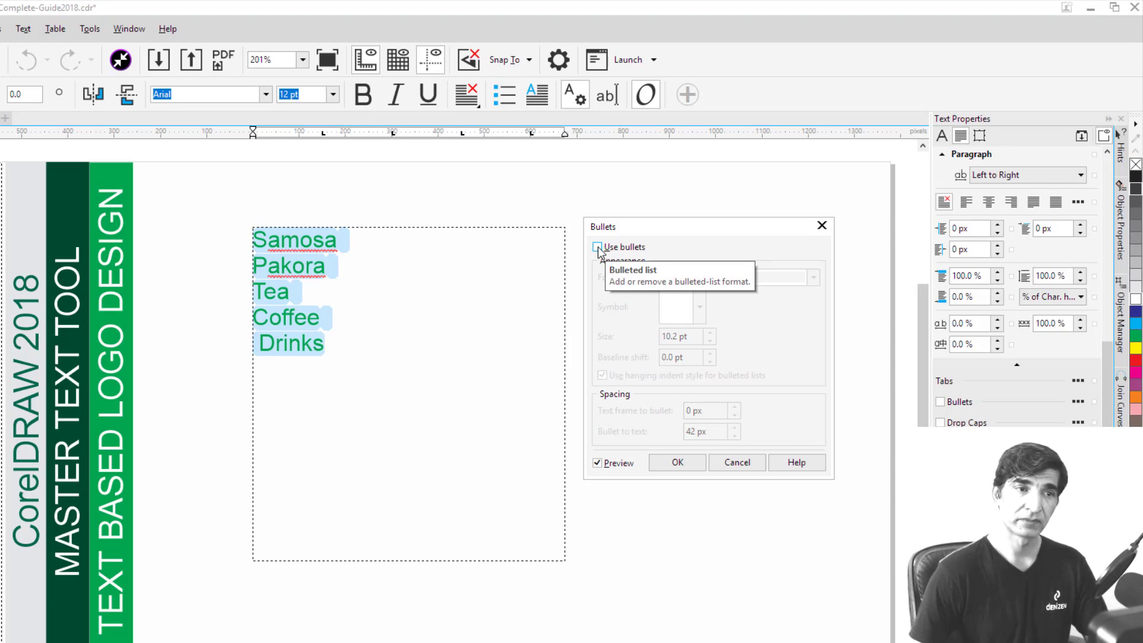
left_click(597, 248)
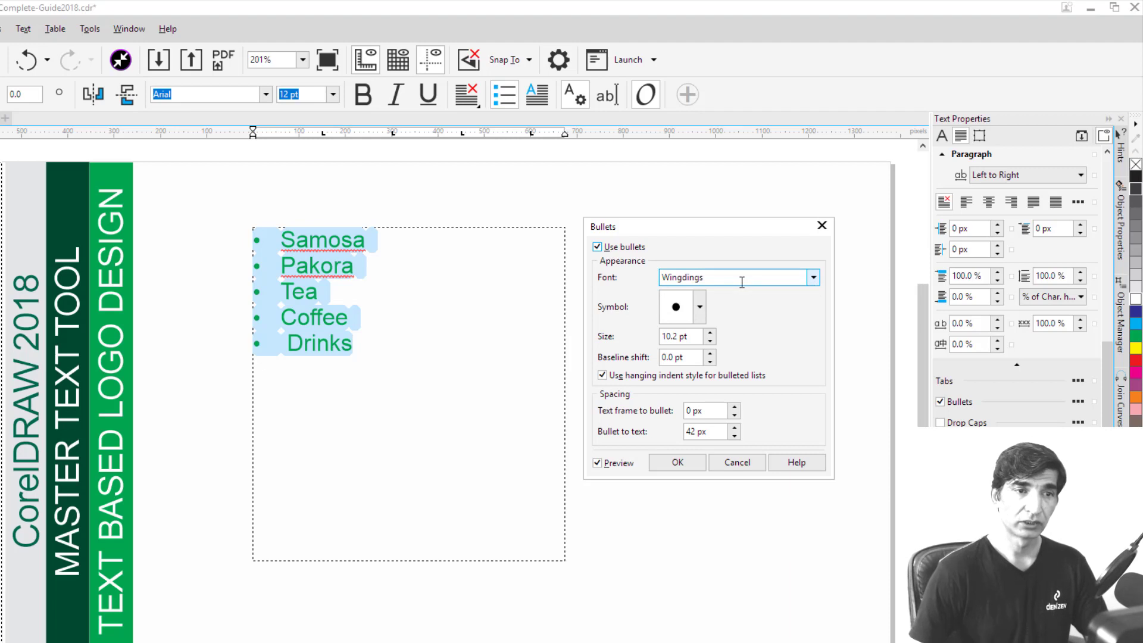
Keep Wingdings as the bullet font and choose the solid many-pointed starburst as the bullet symbol
left_click(813, 279)
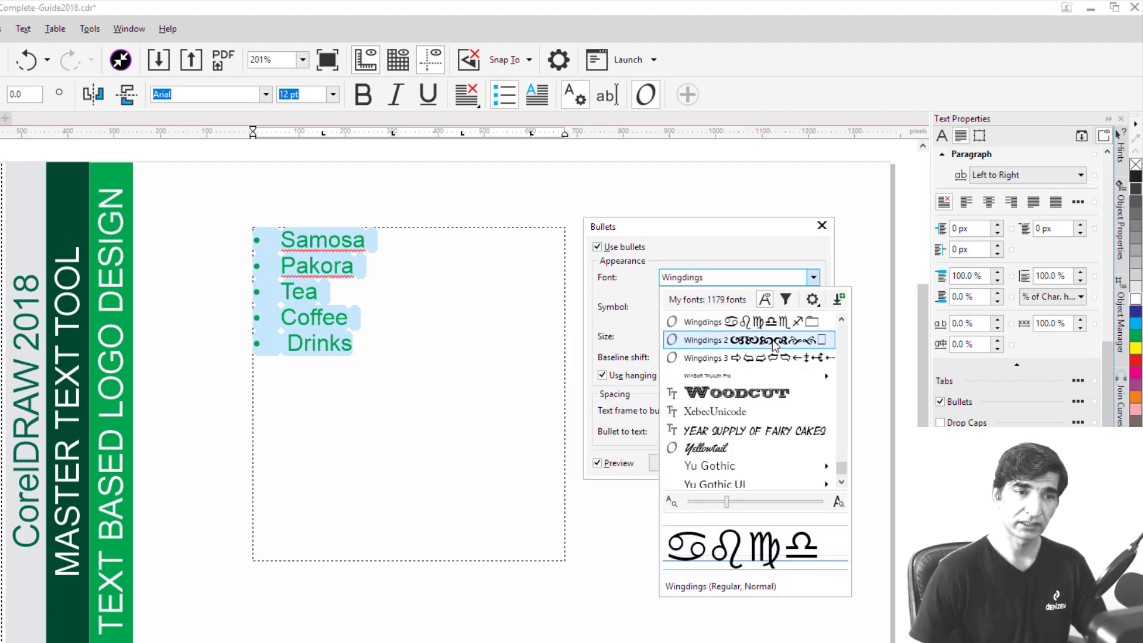
mouse_move(759, 377)
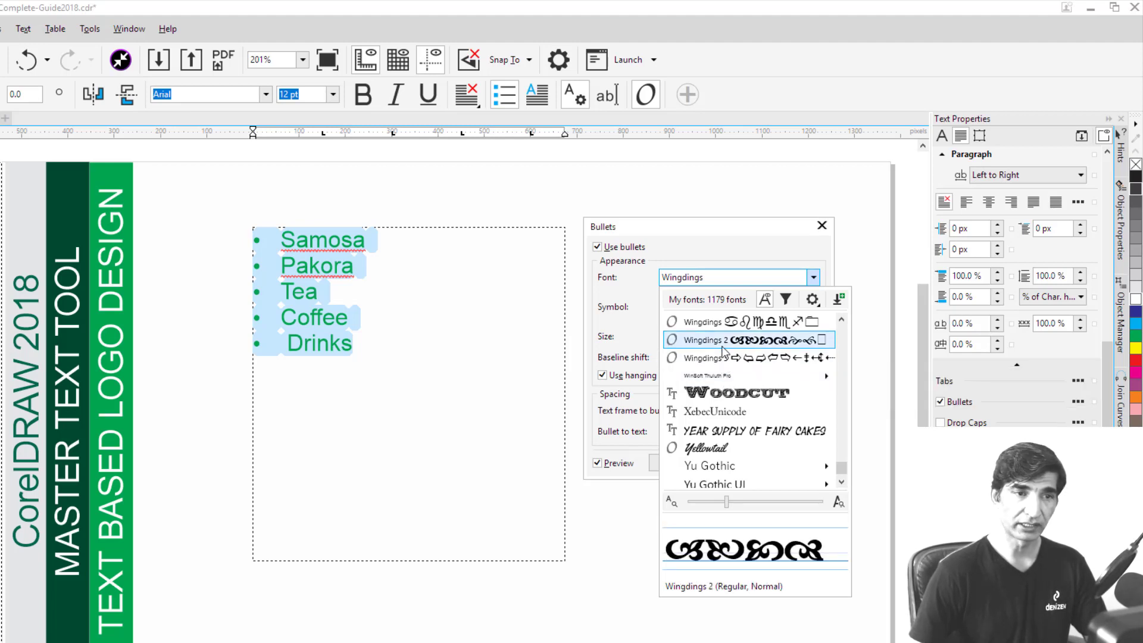
left_click(723, 251)
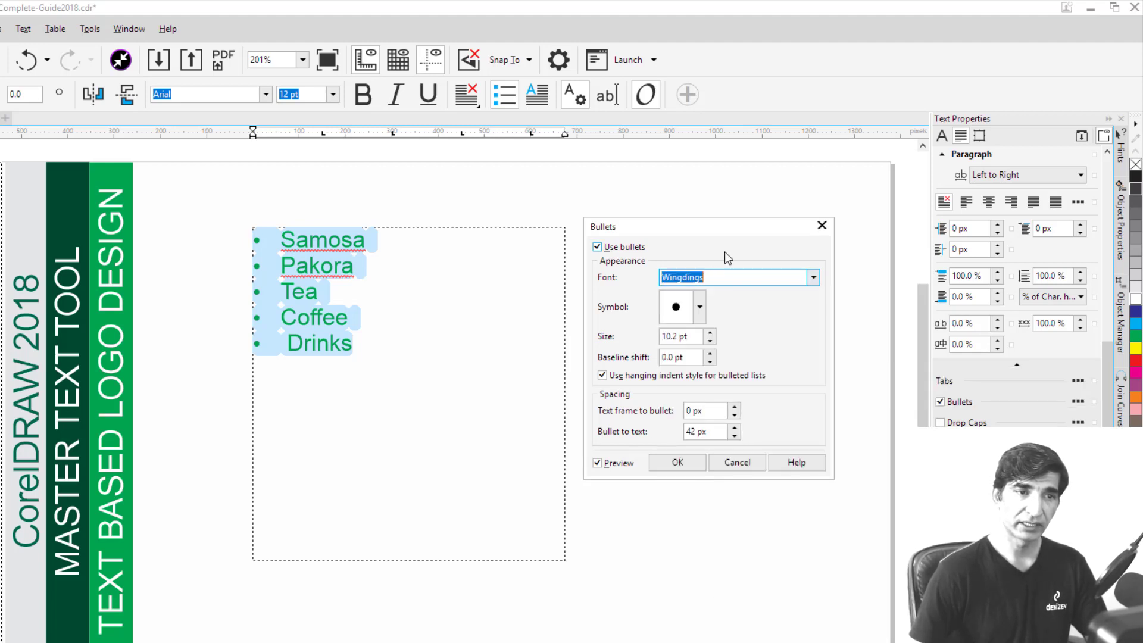
left_click(700, 307)
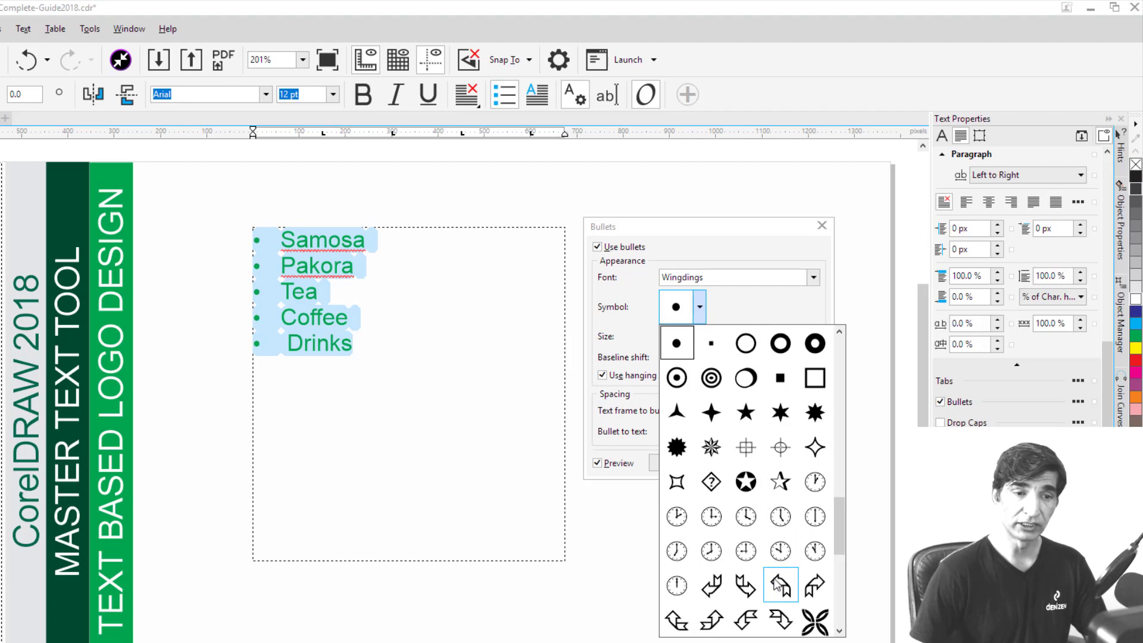
mouse_move(840, 516)
left_mouse_down()
mouse_move(838, 573)
mouse_move(848, 528)
left_mouse_up()
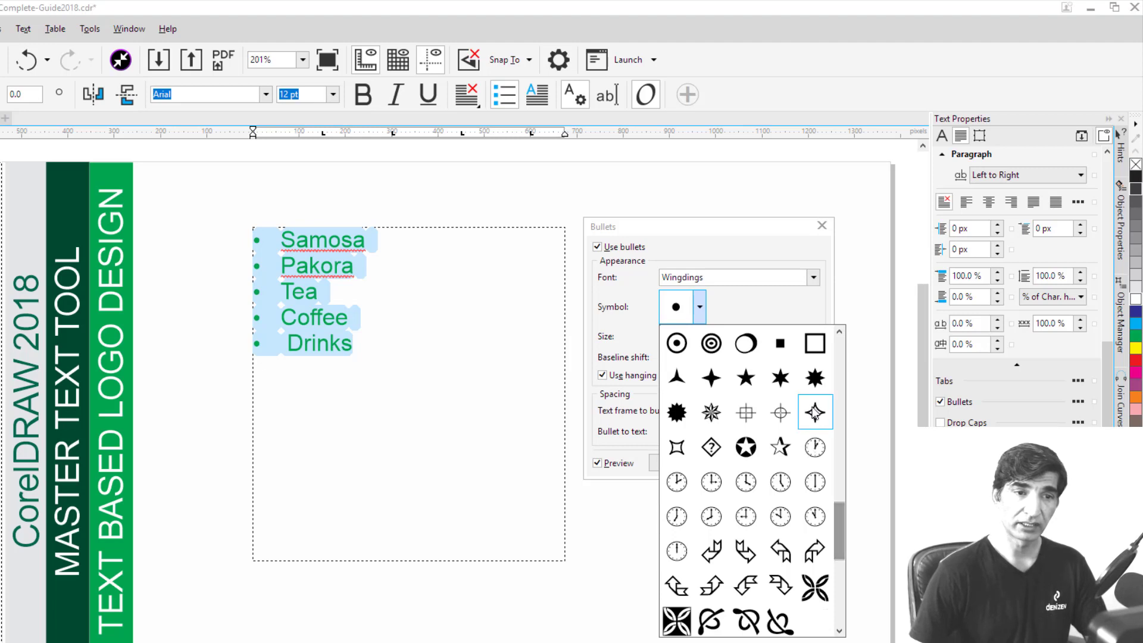
left_click(675, 412)
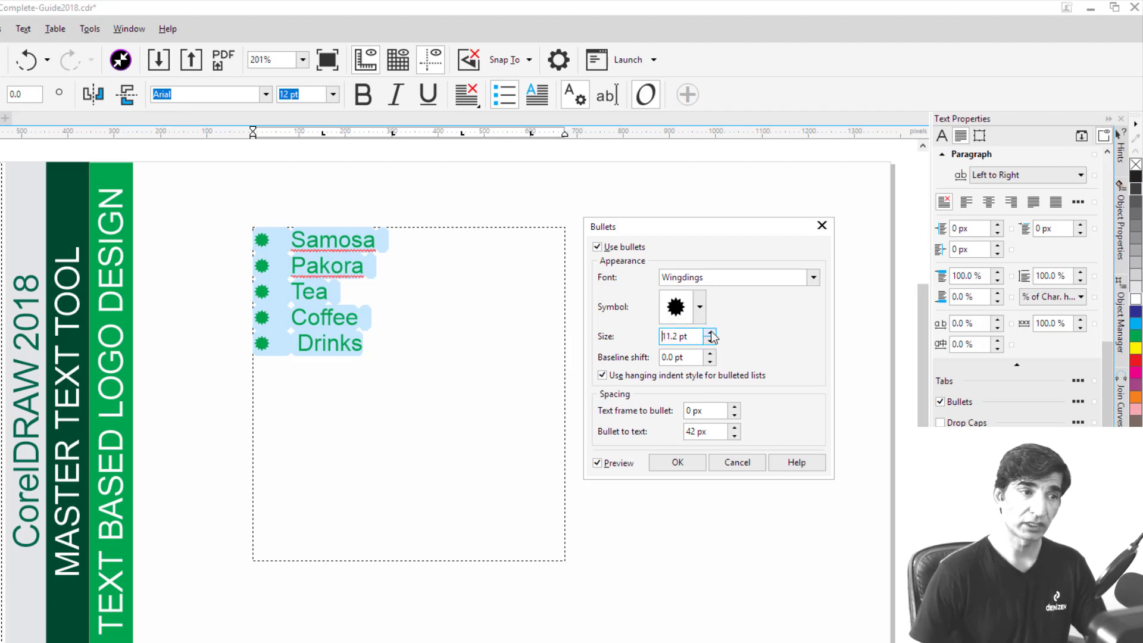
Enlarge the starburst bullets to a size of 27.2 pt
left_click(710, 333)
left_click(710, 332)
left_click(710, 333)
left_click(710, 333)
left_click(710, 332)
left_click(710, 333)
left_click(710, 332)
left_click(710, 332)
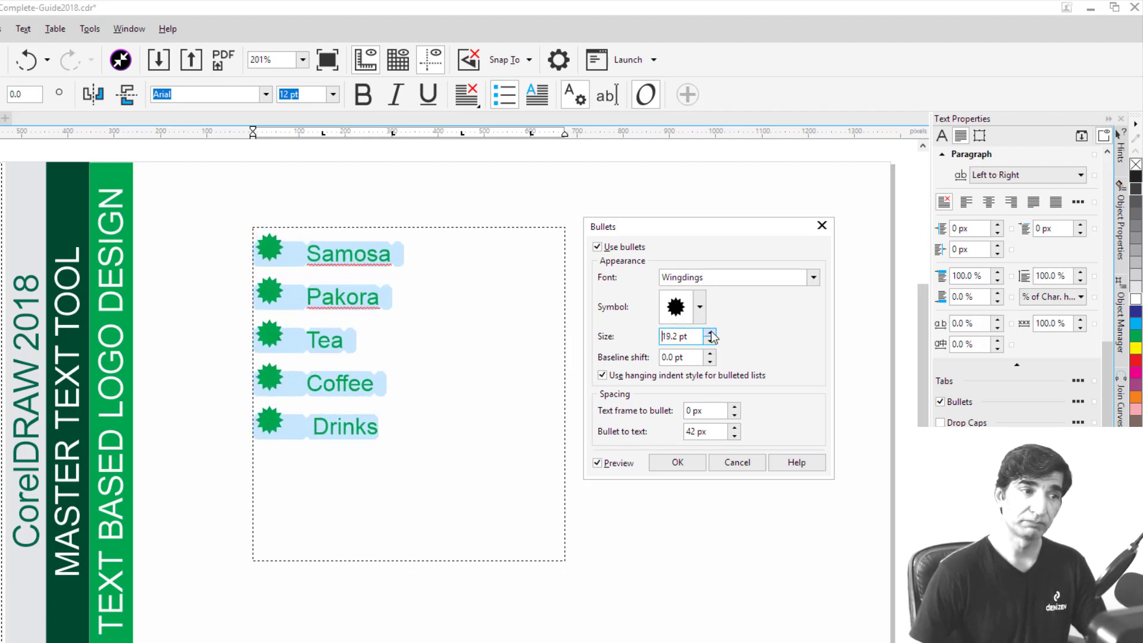
left_click(710, 333)
left_click(711, 333)
left_click(710, 333)
left_click(710, 333)
left_click(710, 333)
left_click(710, 333)
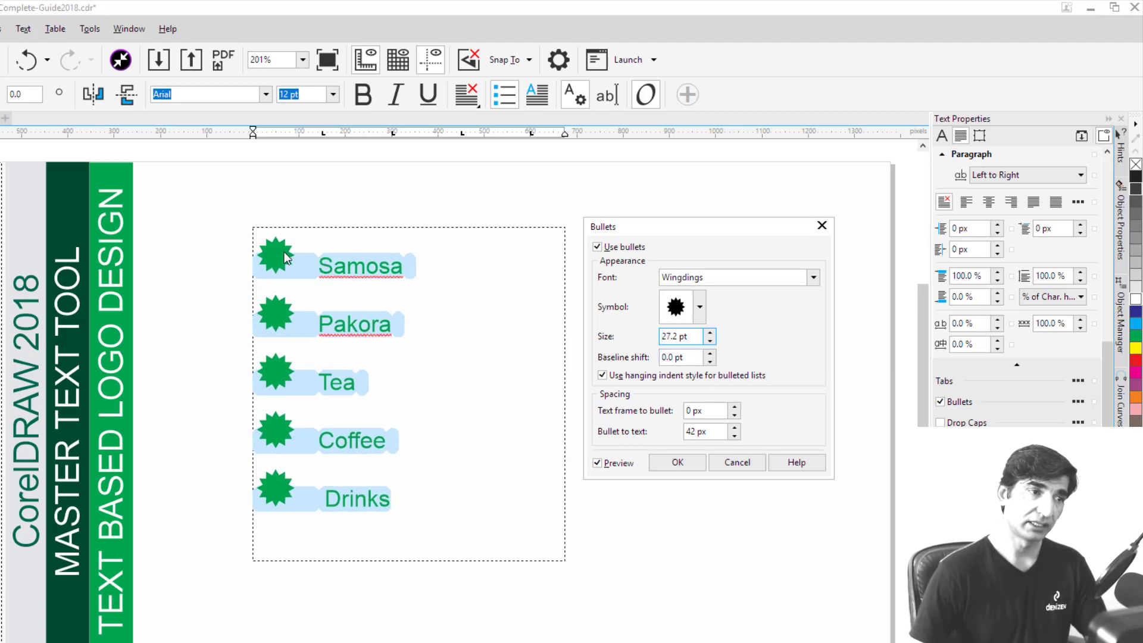
Set the bullets' baseline shift to -5.0 pt and keep the hanging indent style enabled
left_click(710, 362)
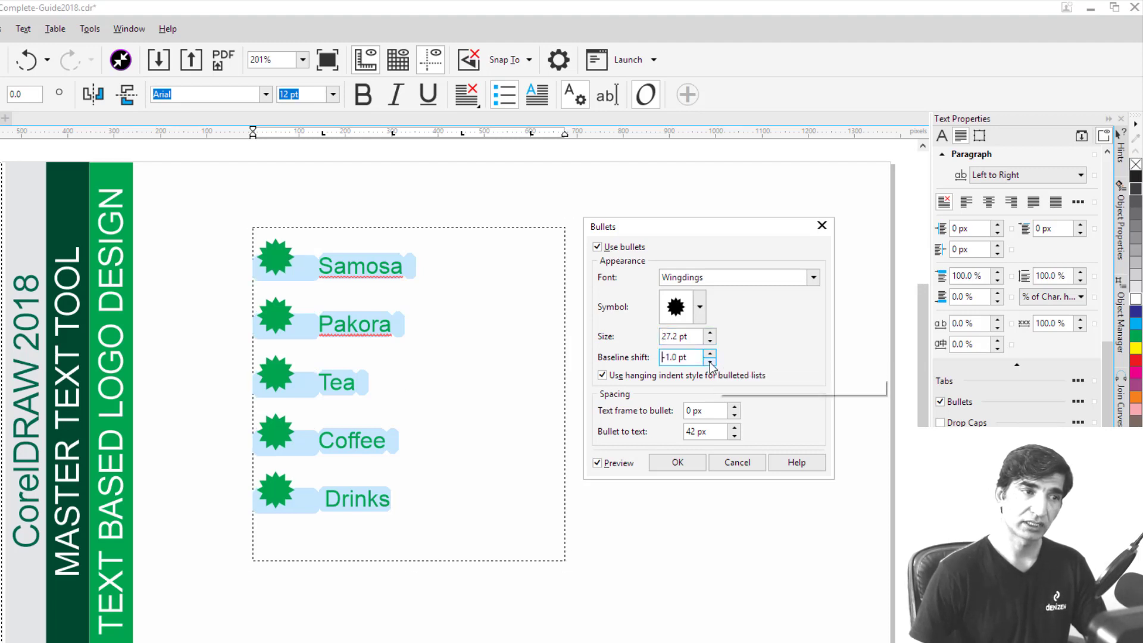
left_click(710, 362)
left_click(710, 362)
left_click(710, 362)
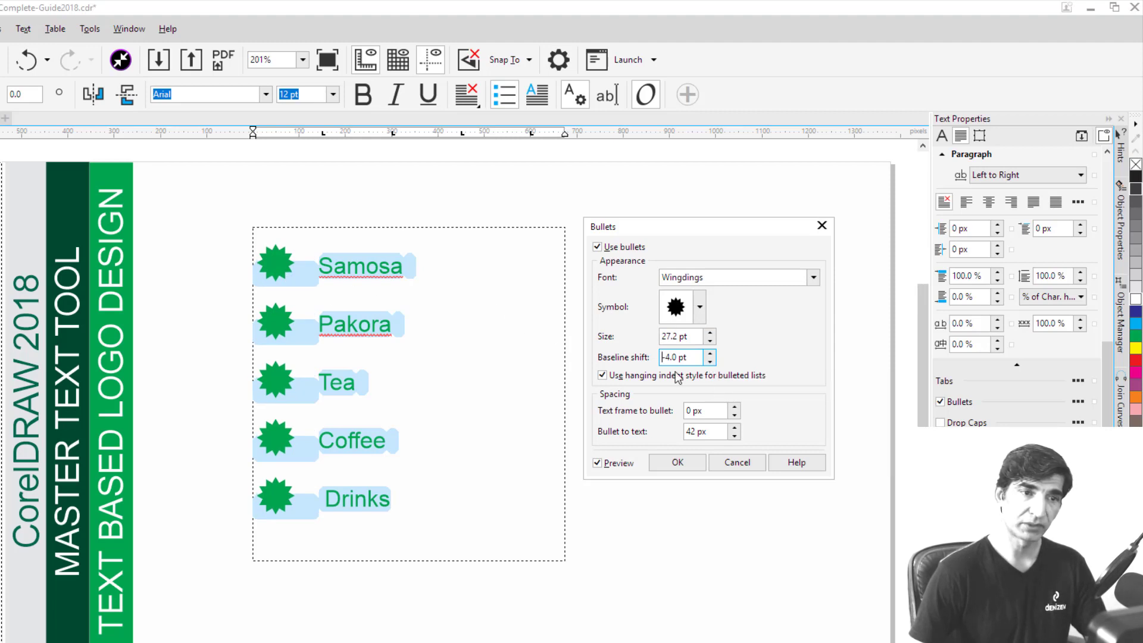
left_click(711, 361)
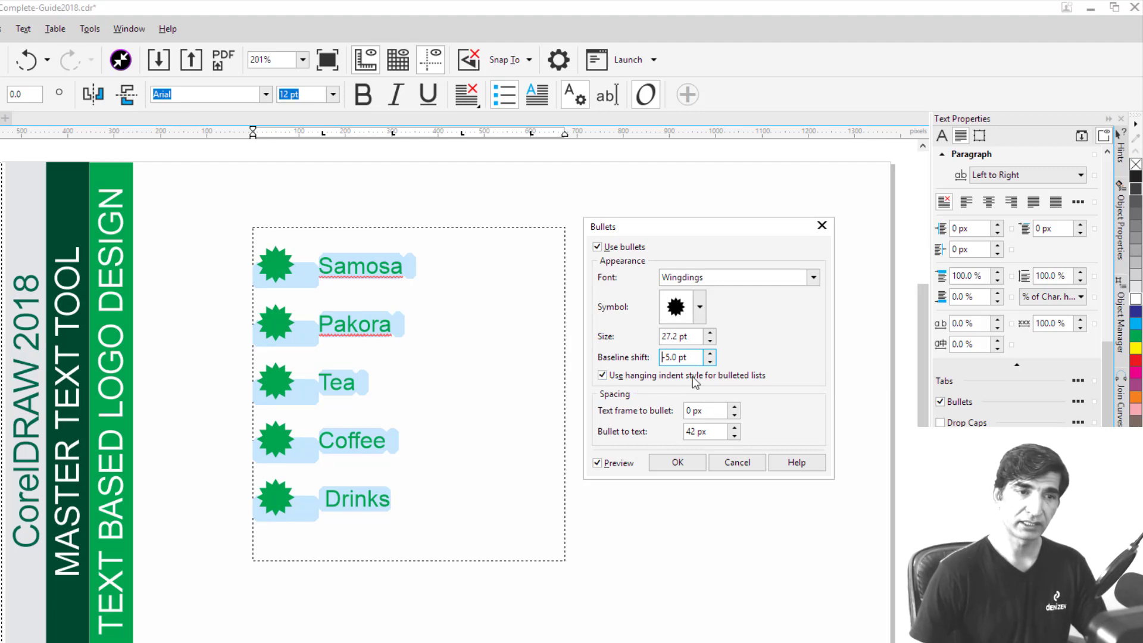
left_click(602, 375)
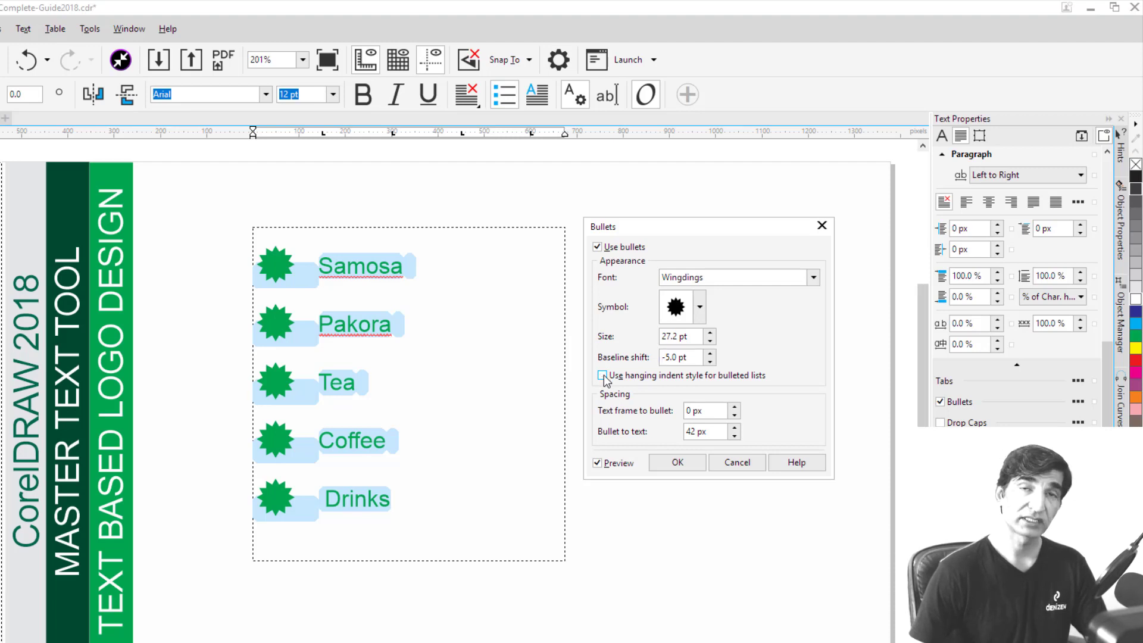
left_click(603, 377)
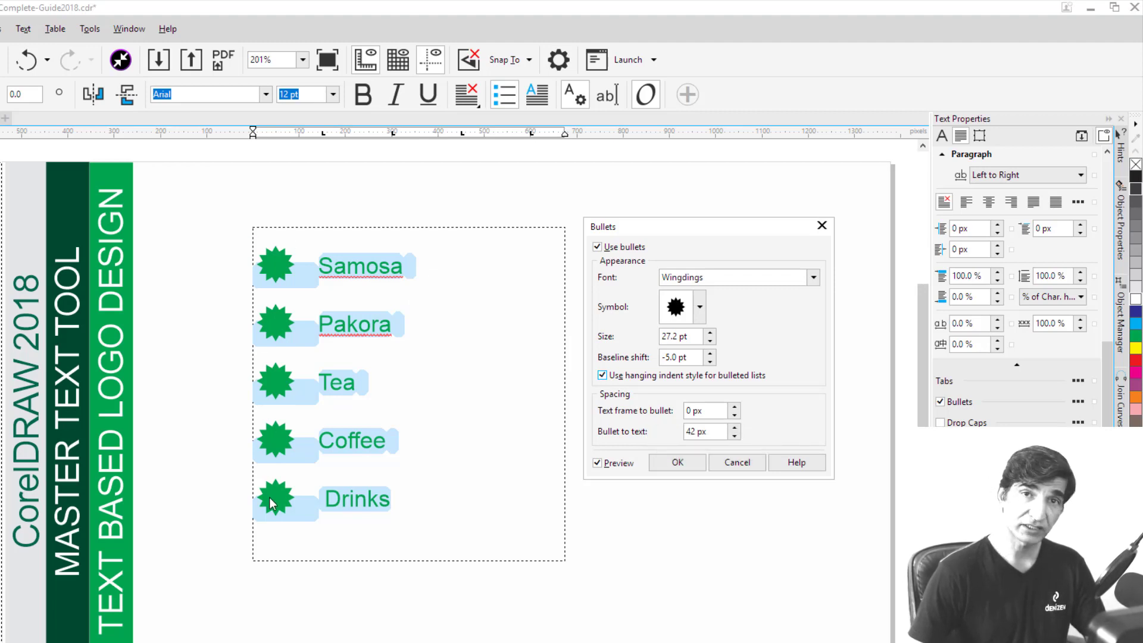
Set the spacing from the text frame to the bullets to 13 px
left_click(734, 407)
left_click(734, 407)
left_click(734, 407)
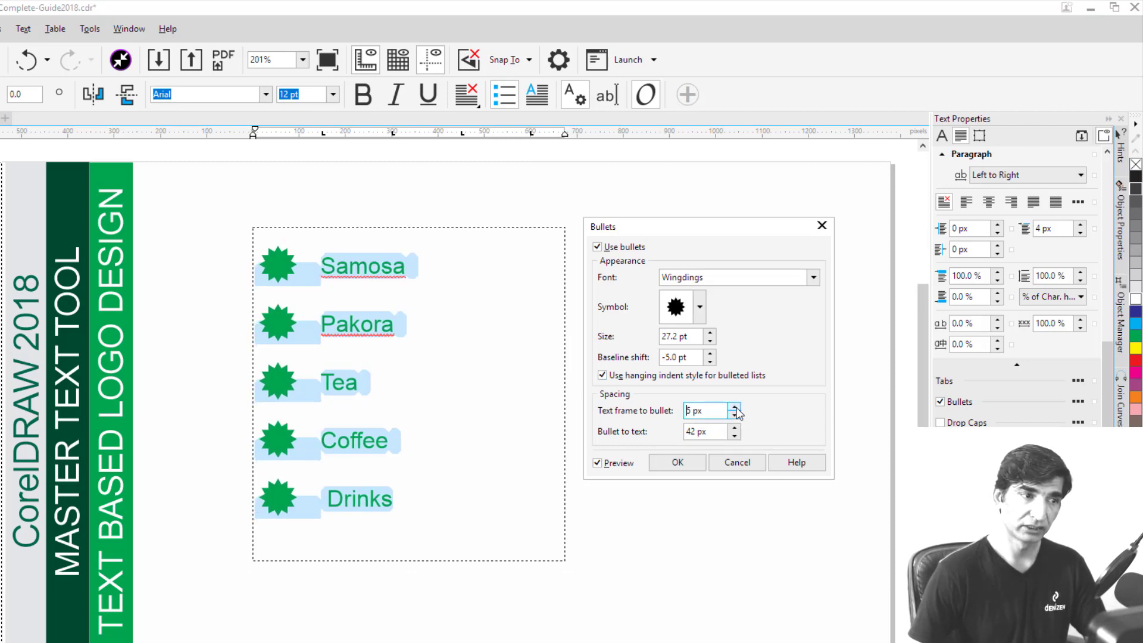
left_click(735, 407)
left_click(734, 407)
left_click(735, 408)
left_click(735, 408)
left_click(735, 408)
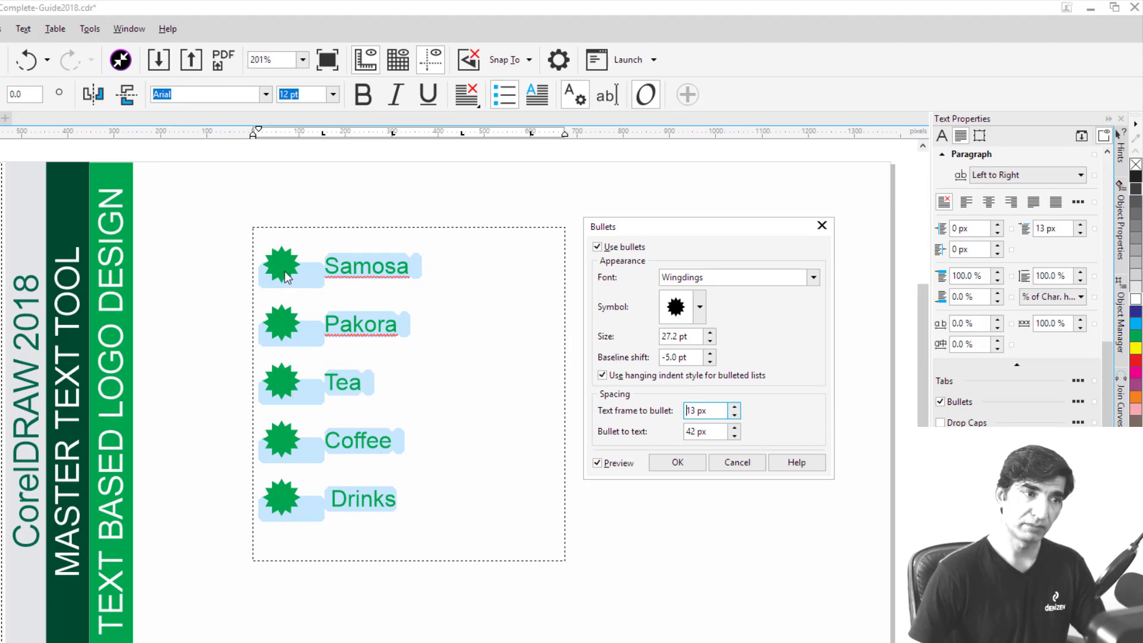
Set the bullet-to-text spacing to 63 px and apply the bullet settings to the list
left_click(736, 427)
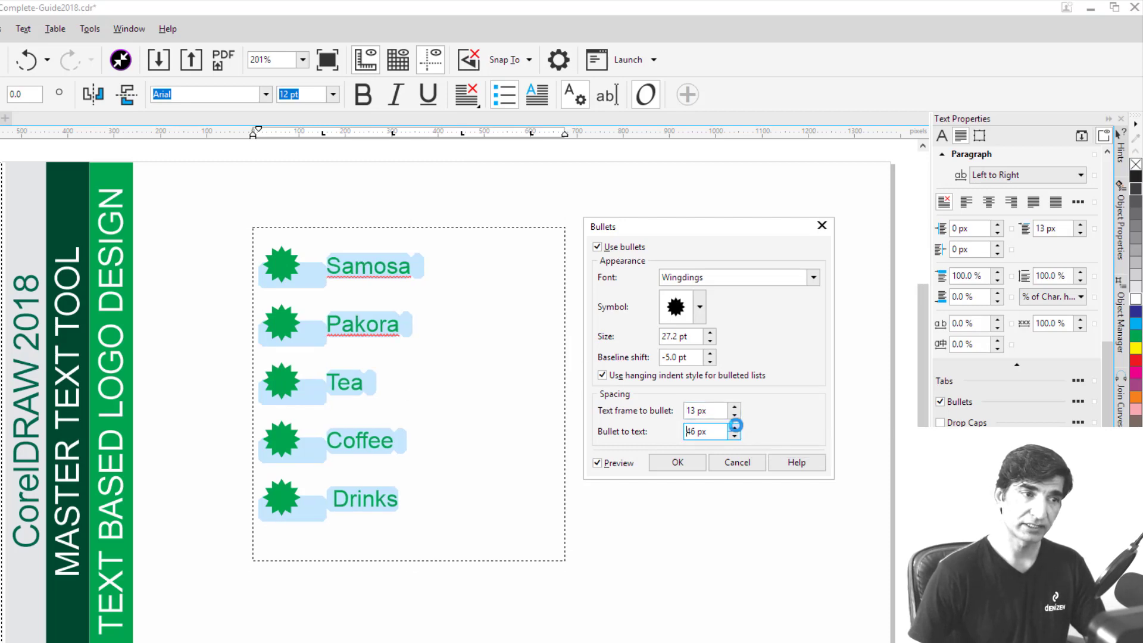
left_click(736, 427)
left_click(735, 427)
left_click(735, 427)
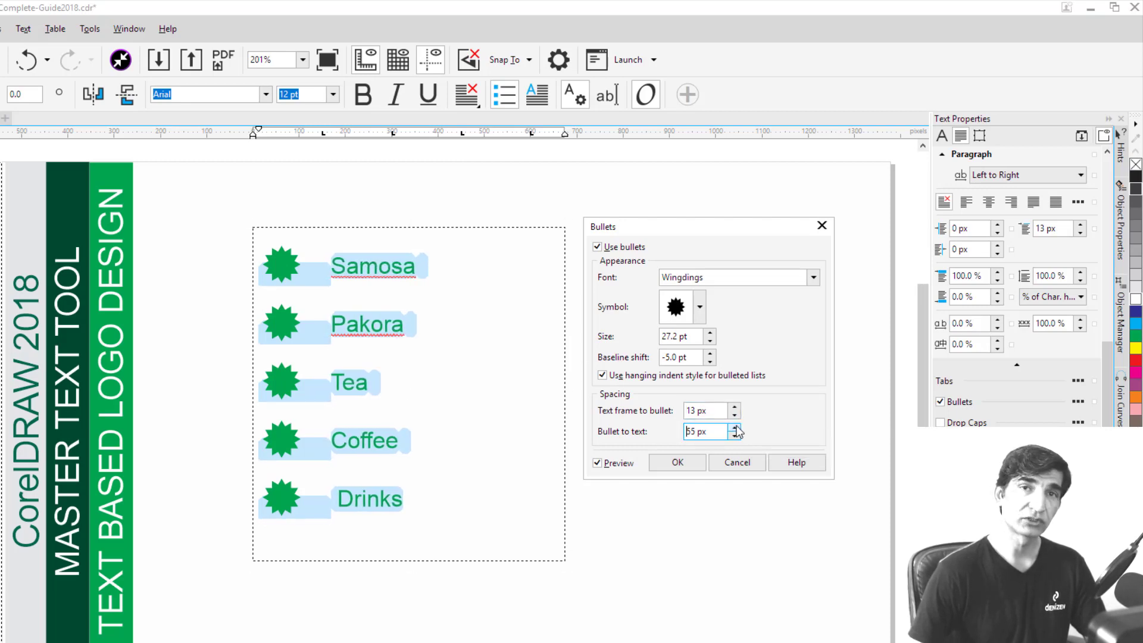
left_click(736, 428)
left_click(735, 427)
left_click(735, 428)
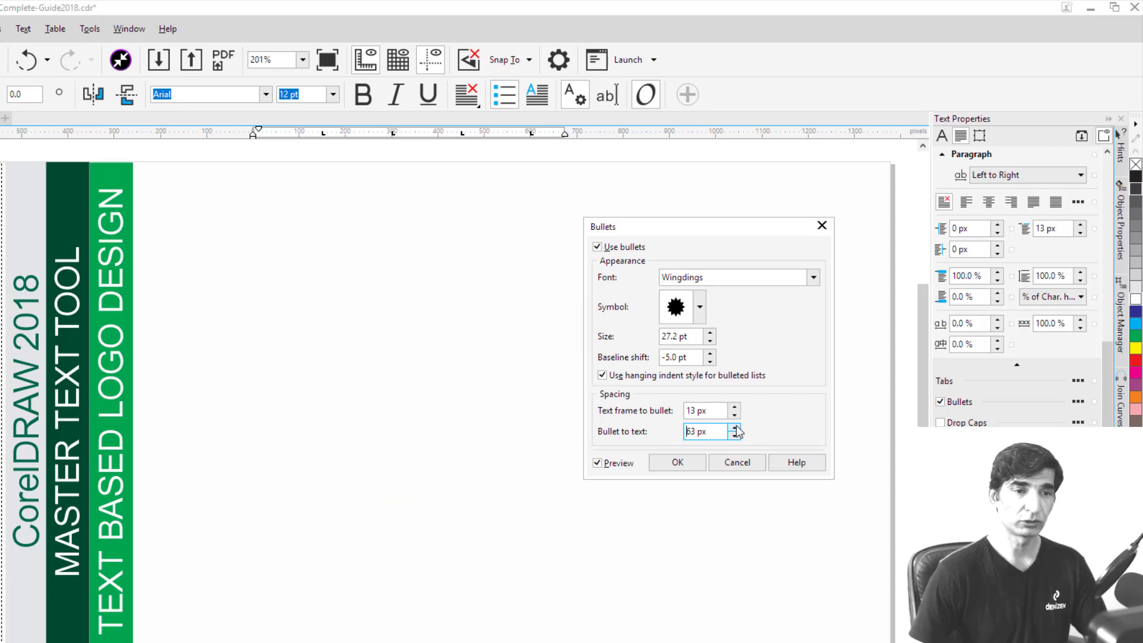
left_click(679, 464)
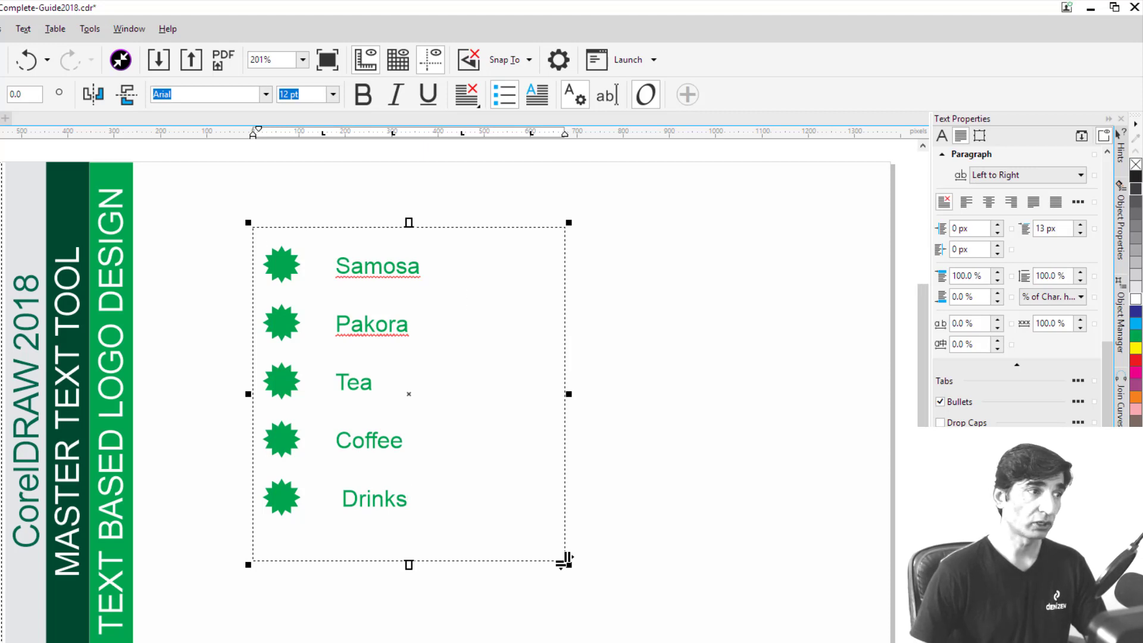
Replace all the bulleted menu items in the frame with placeholder text and turn off its bullets
key("ctrl+space")
left_click(414, 503)
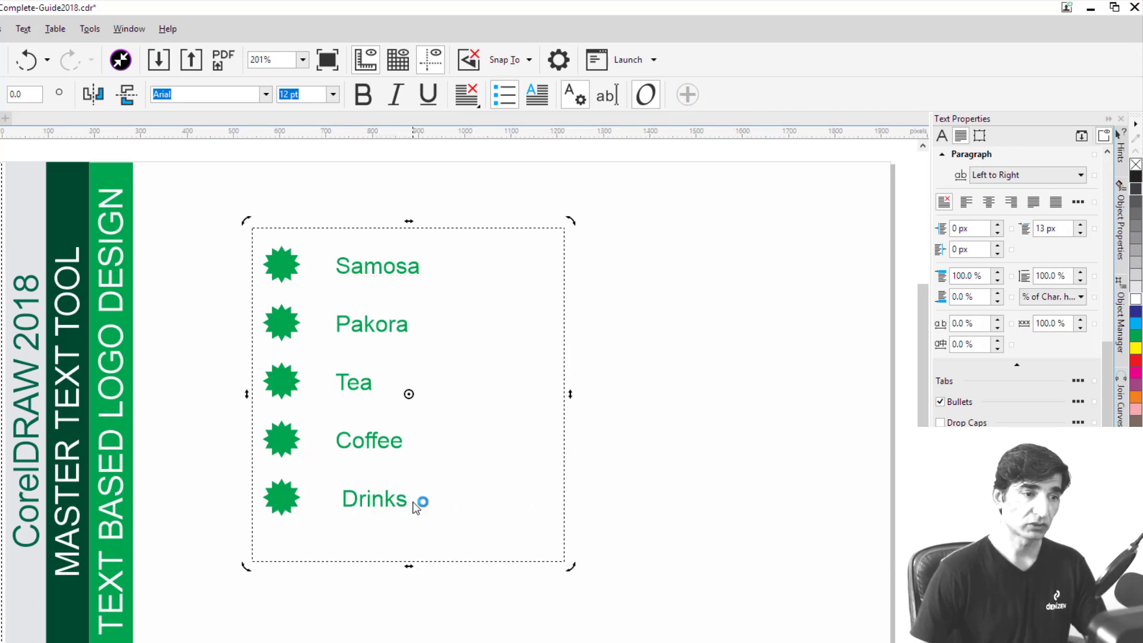
left_click(415, 504)
key("ctrl+a")
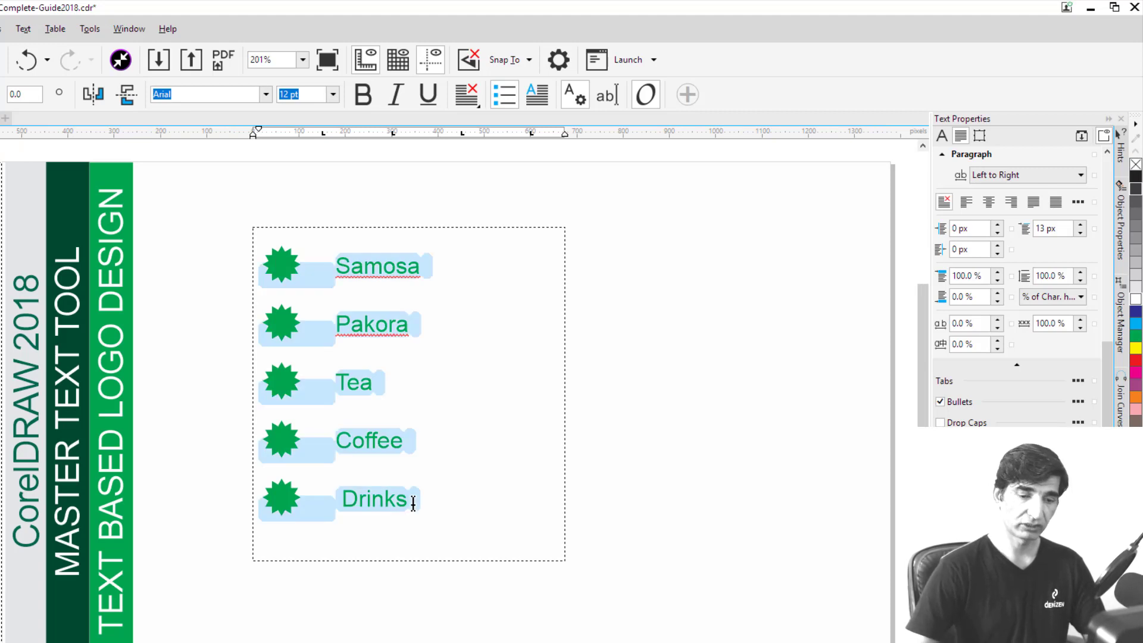
key("Delete")
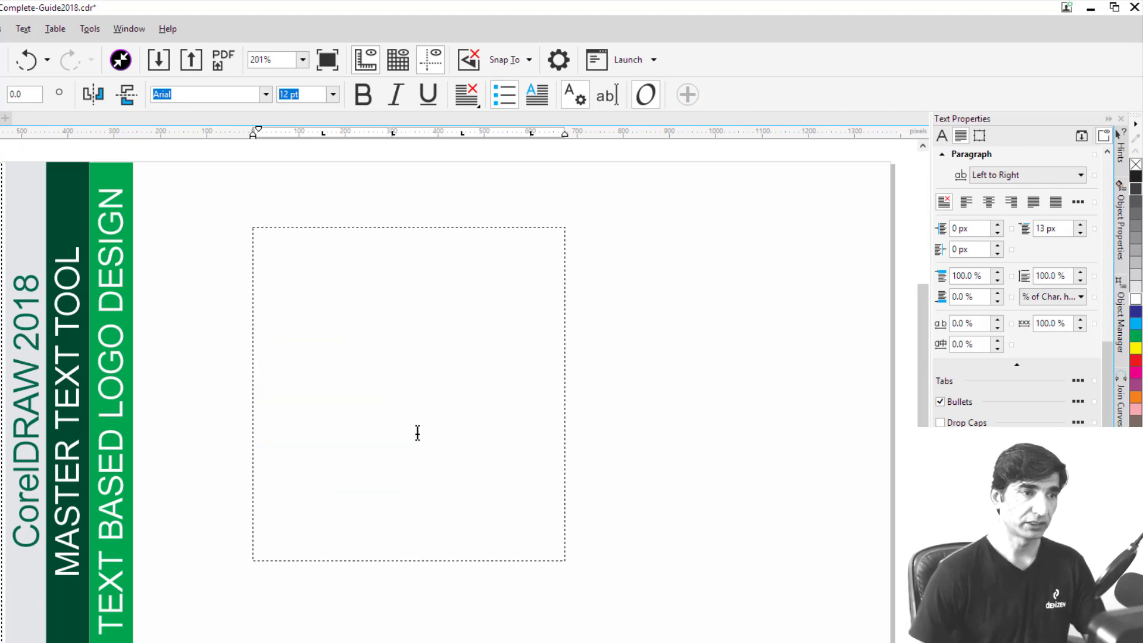
right_click(355, 253)
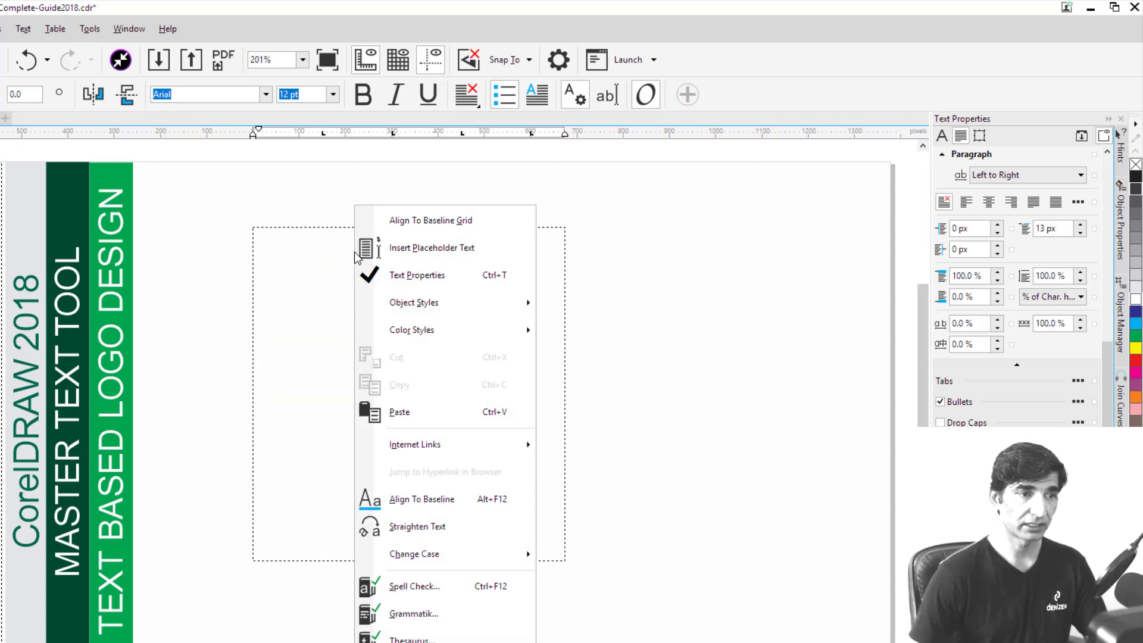
left_click(422, 253)
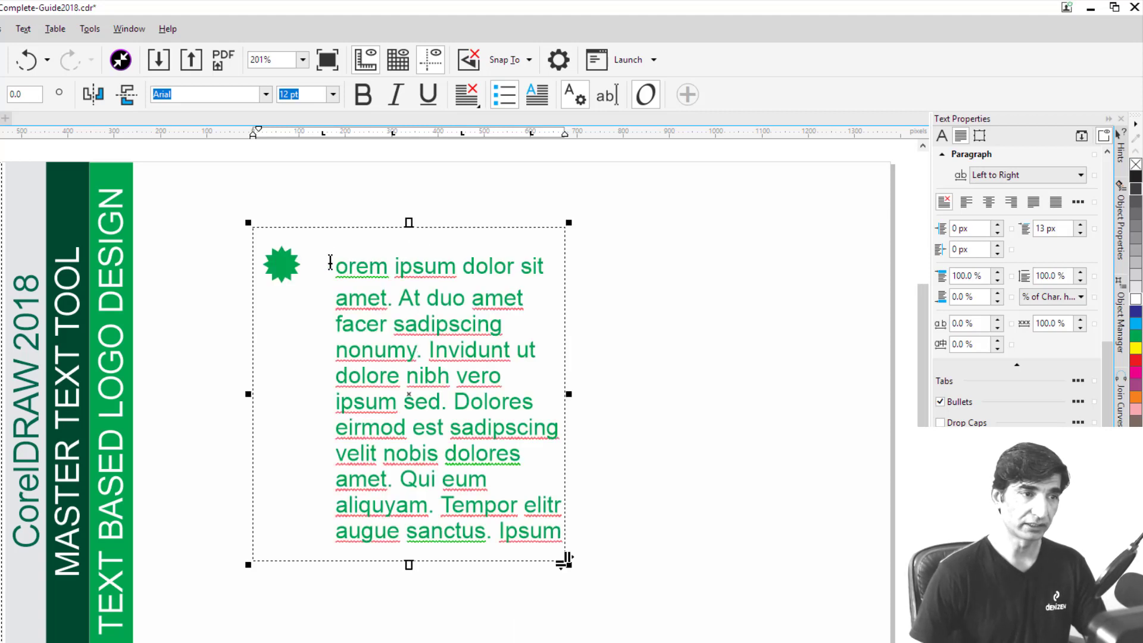
left_click(506, 98)
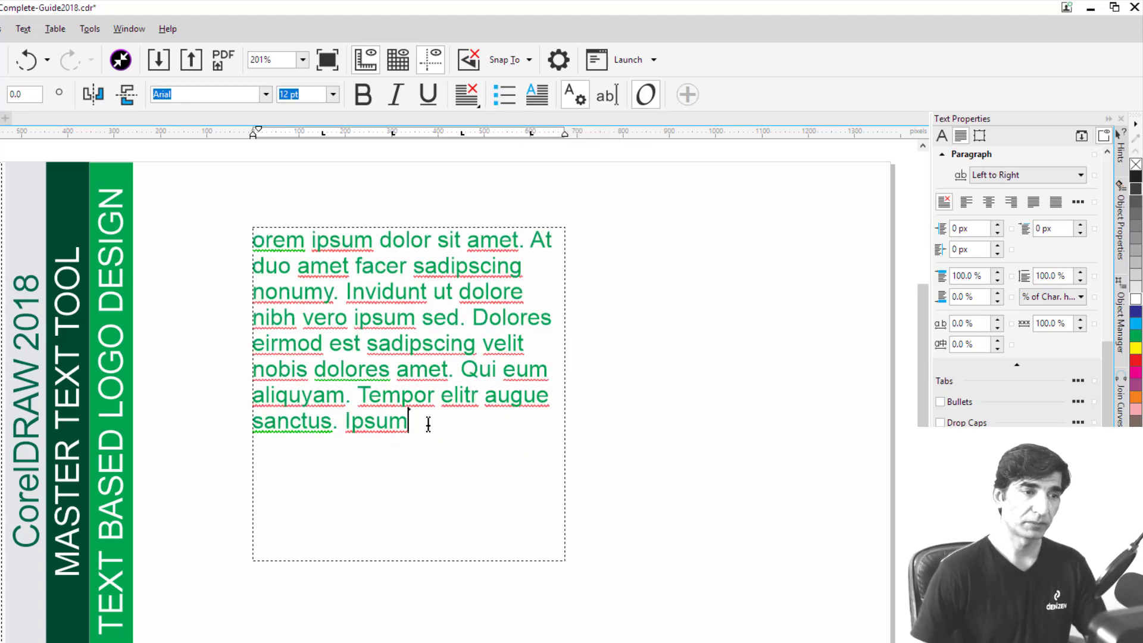
Apply a drop cap to the placeholder paragraph, comparing the preview with and without it
left_click(23, 29)
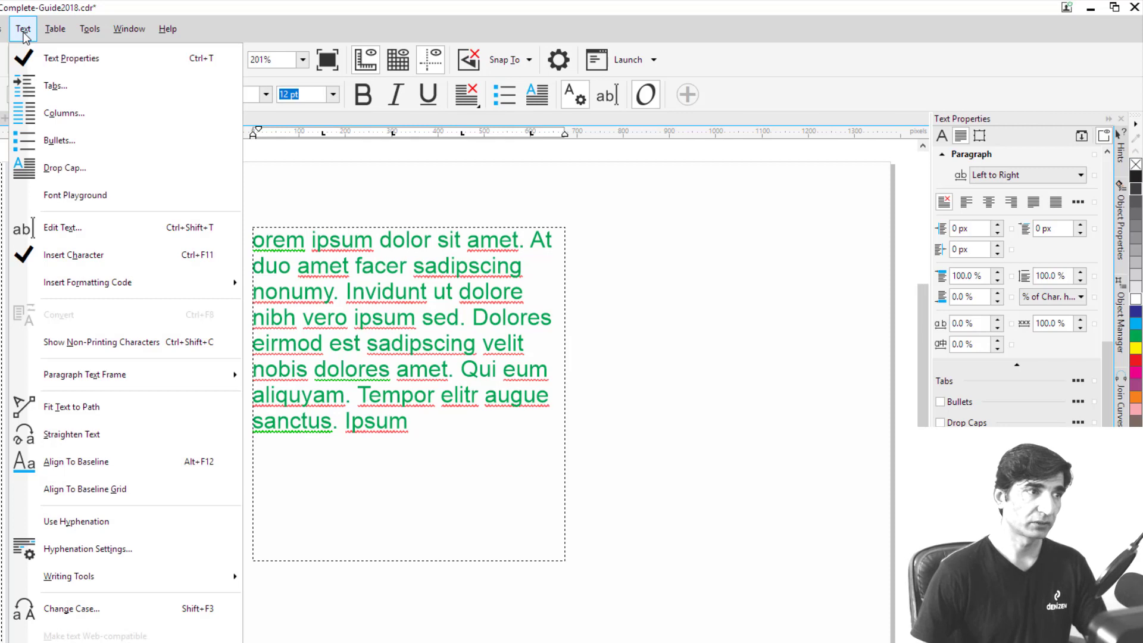
left_click(77, 169)
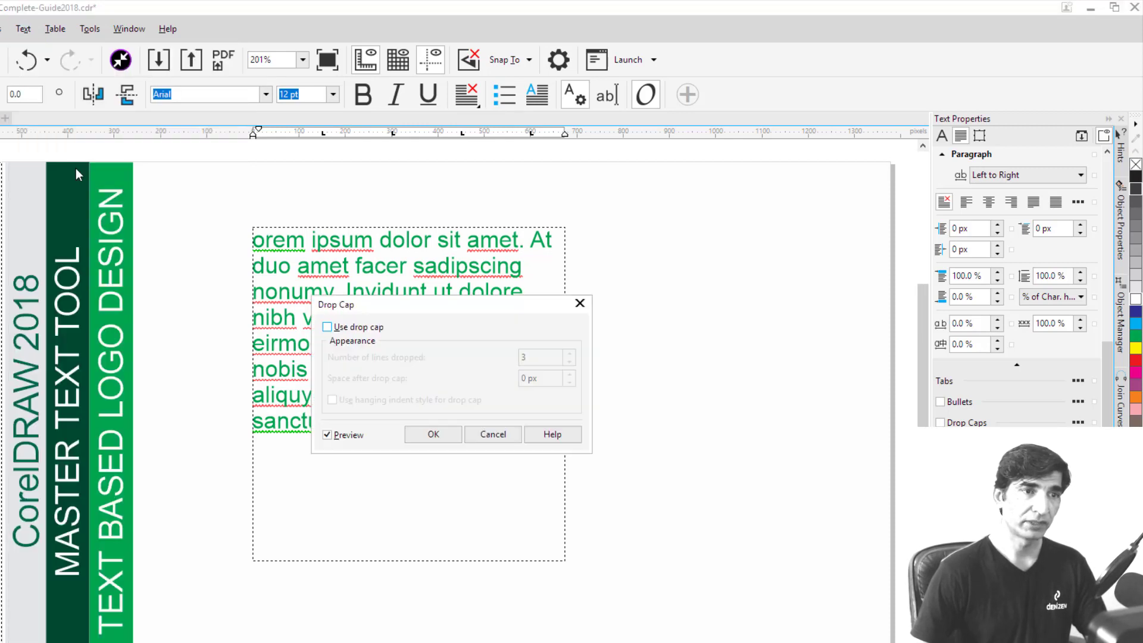
left_click_drag(433, 308, 712, 225)
left_click(605, 240)
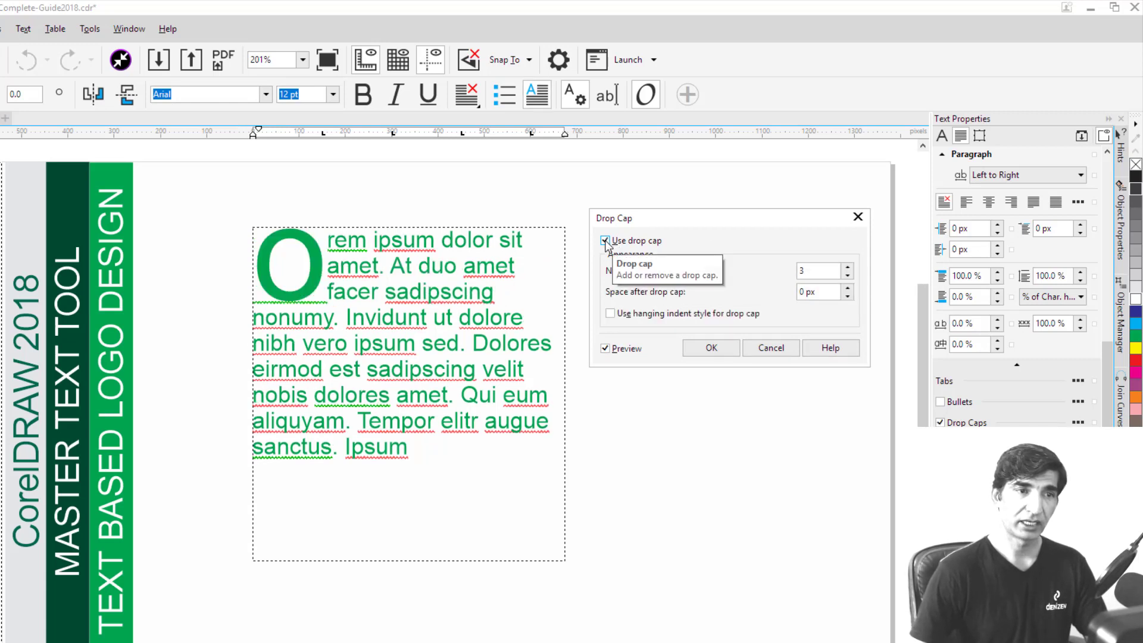
left_click(605, 240)
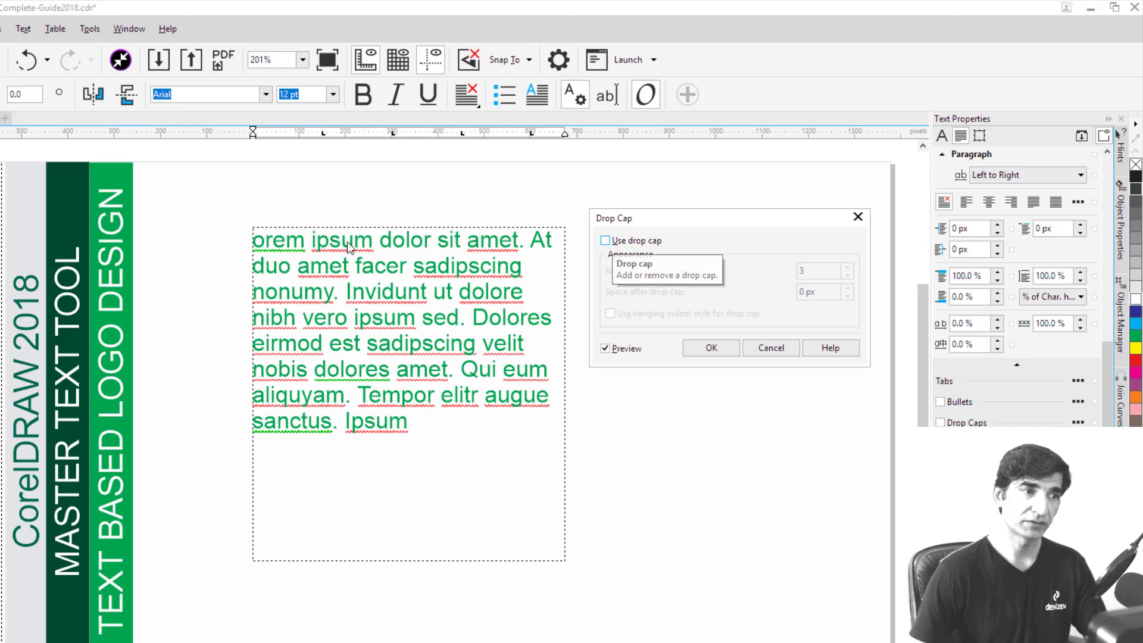
left_click(605, 240)
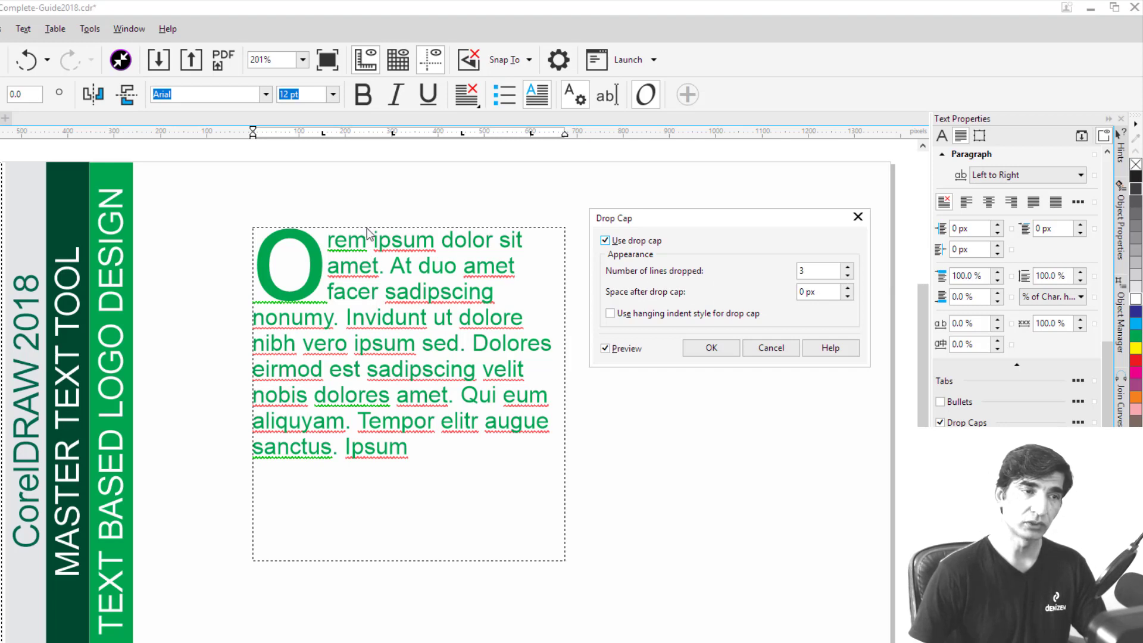
Try drop cap heights of 4 and 5 lines, then set the number of lines dropped to 2
left_click(847, 266)
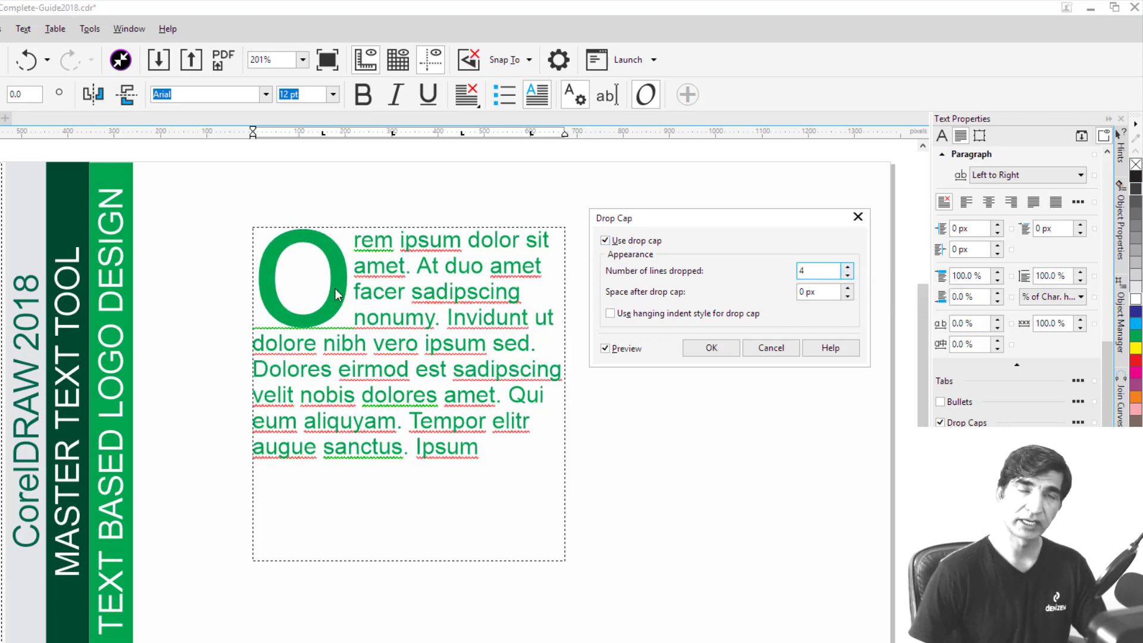
left_click(848, 267)
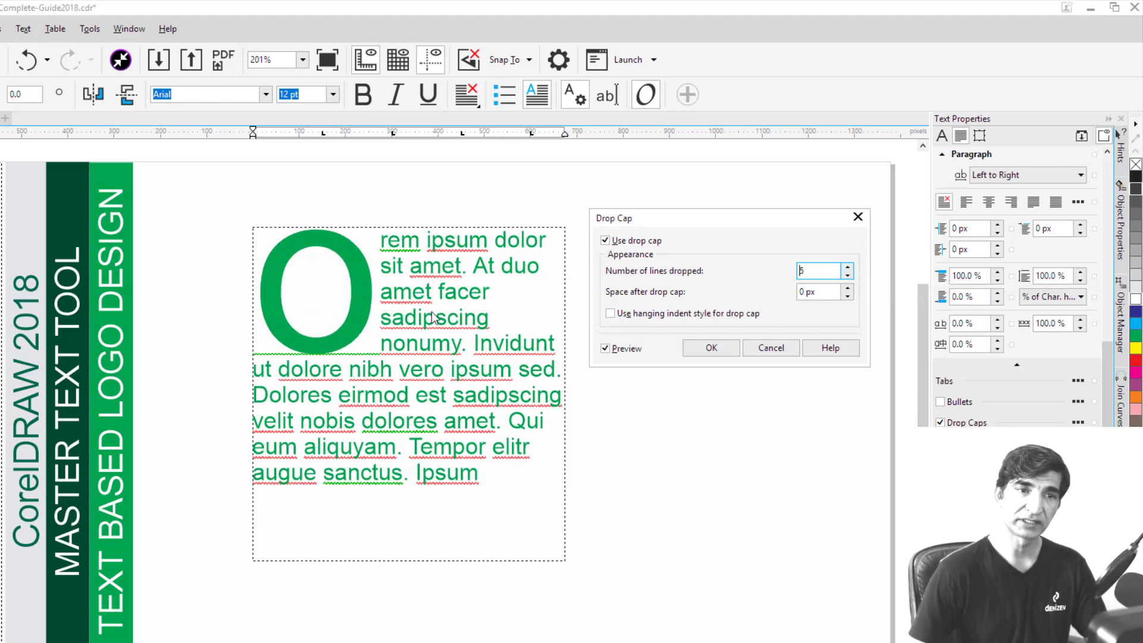
left_click(846, 275)
left_click(846, 275)
left_click(847, 276)
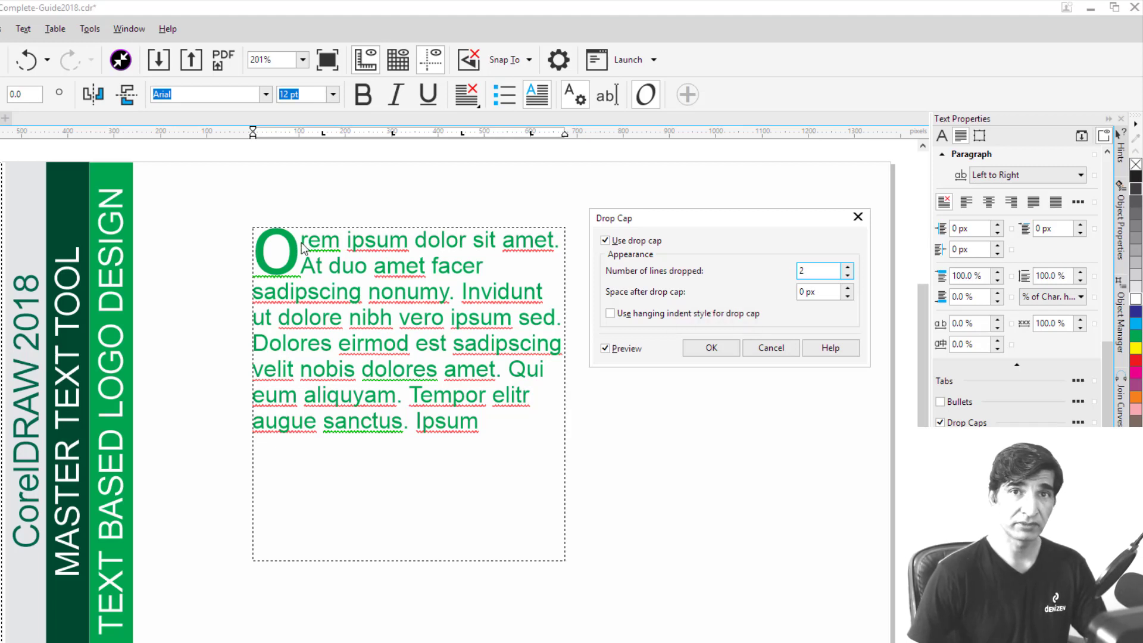
Set the space after the drop cap to 12 px and apply it with the hanging indent style off
left_click(846, 288)
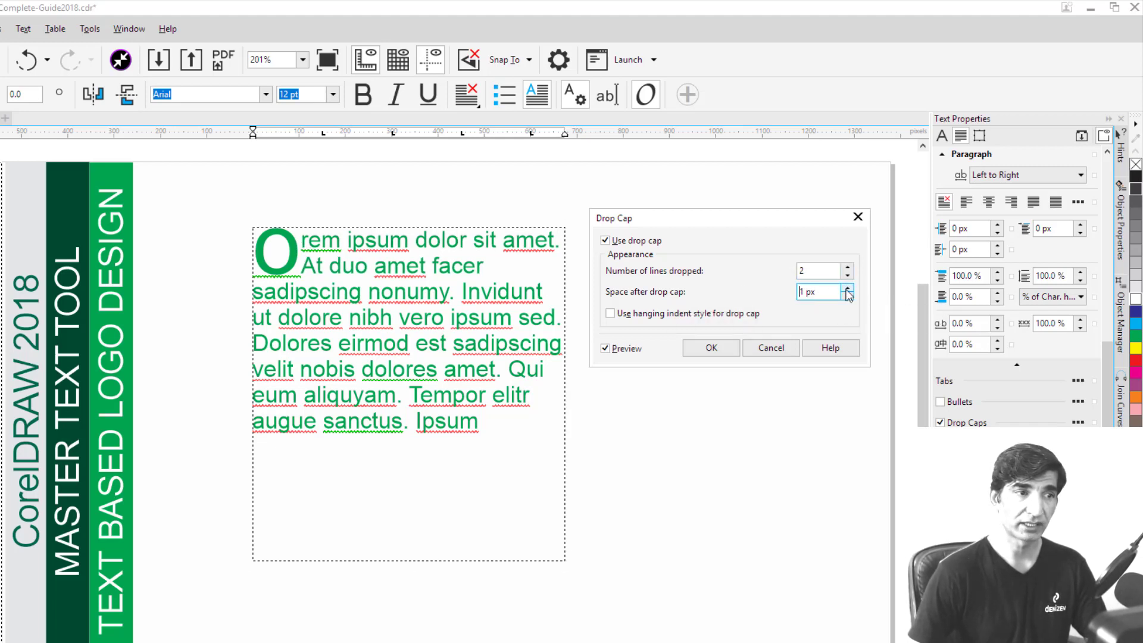
left_click(847, 288)
left_click(846, 288)
left_click(610, 313)
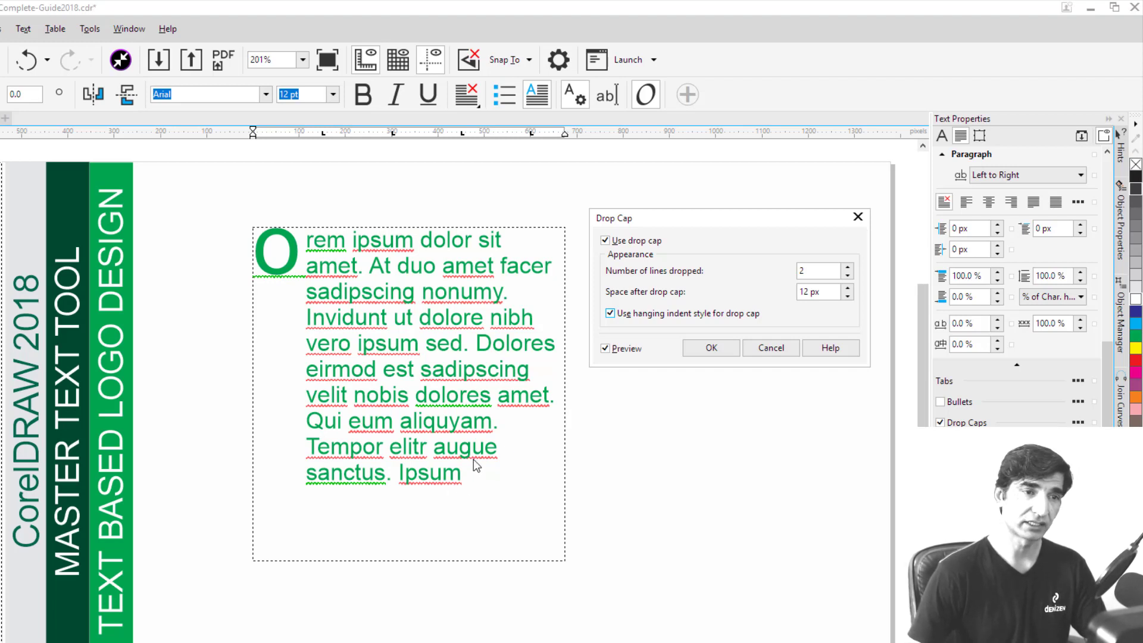
left_click(611, 313)
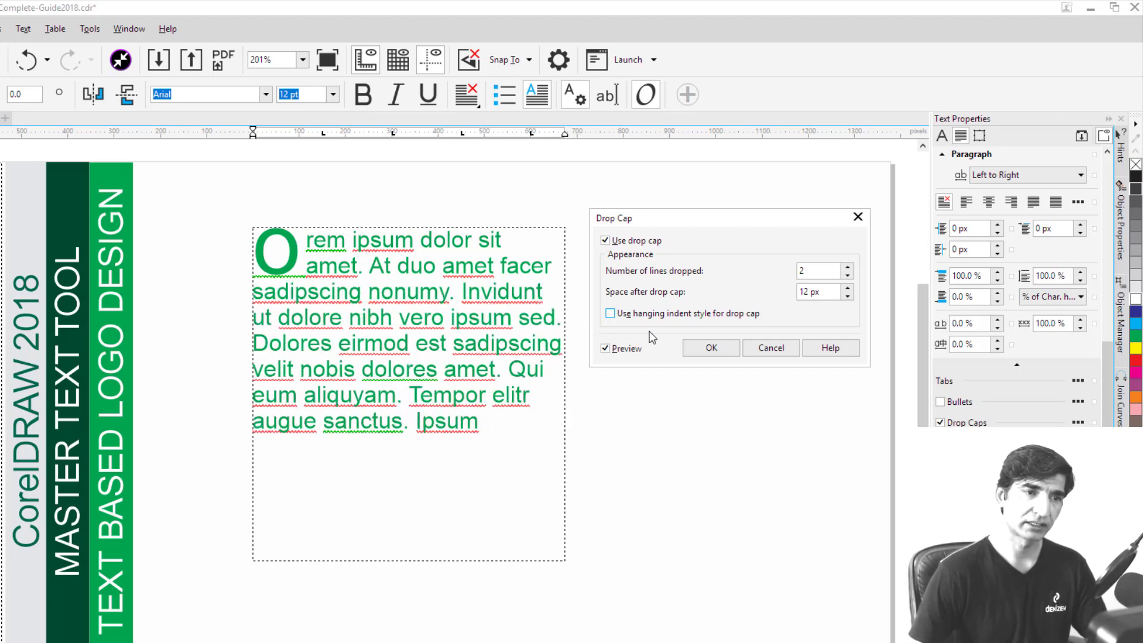
left_click(713, 347)
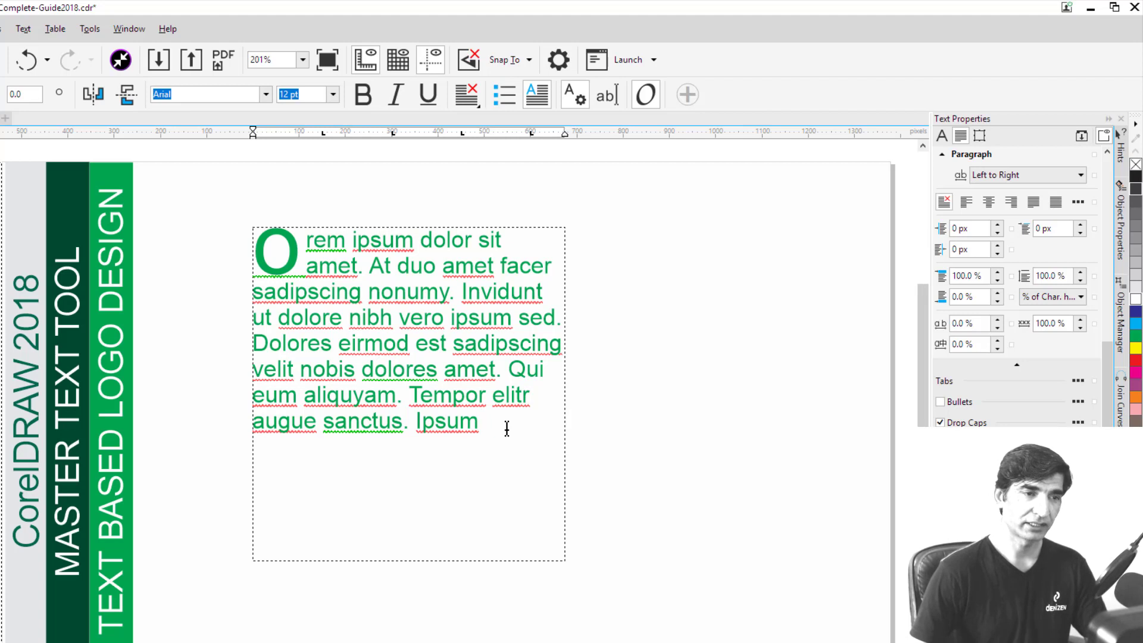
Undo back to an empty page area and draw a new paragraph text frame about 580 px wide
key("Escape")
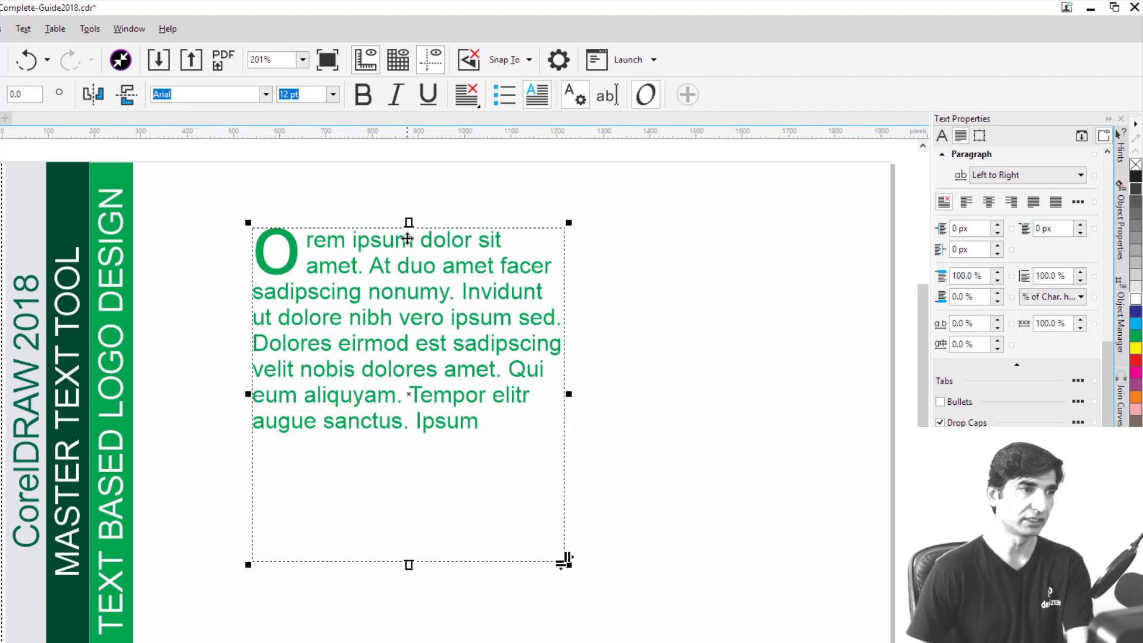
key("ctrl+z")
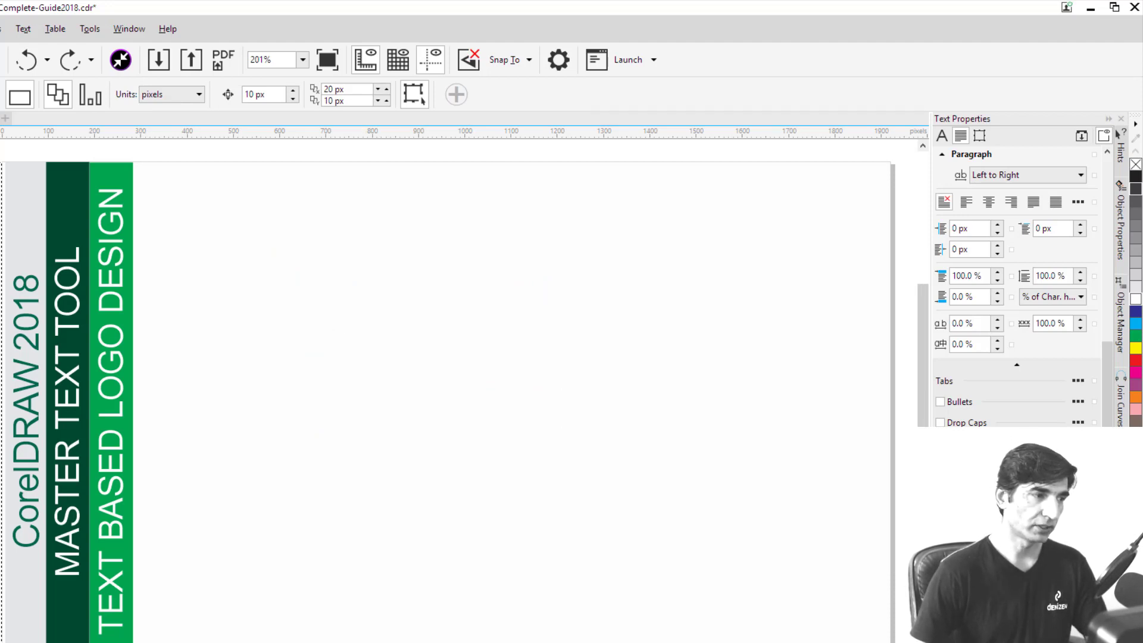
key("F8")
left_click_drag(269, 277, 539, 578)
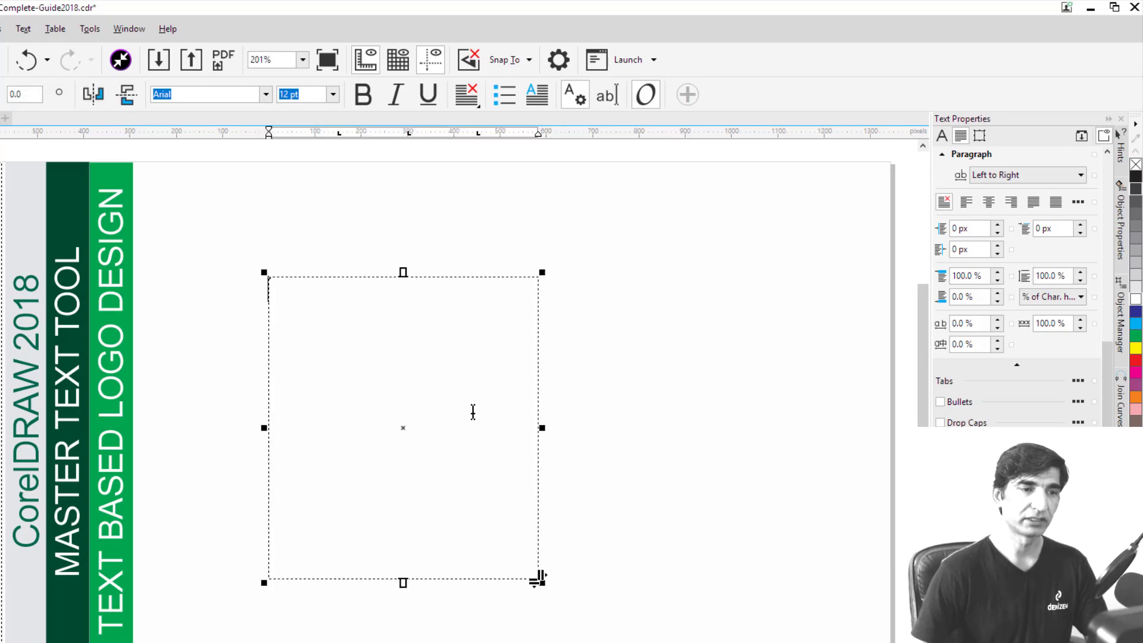
Open the Font Playground and place it beside the empty text frame
left_click(24, 30)
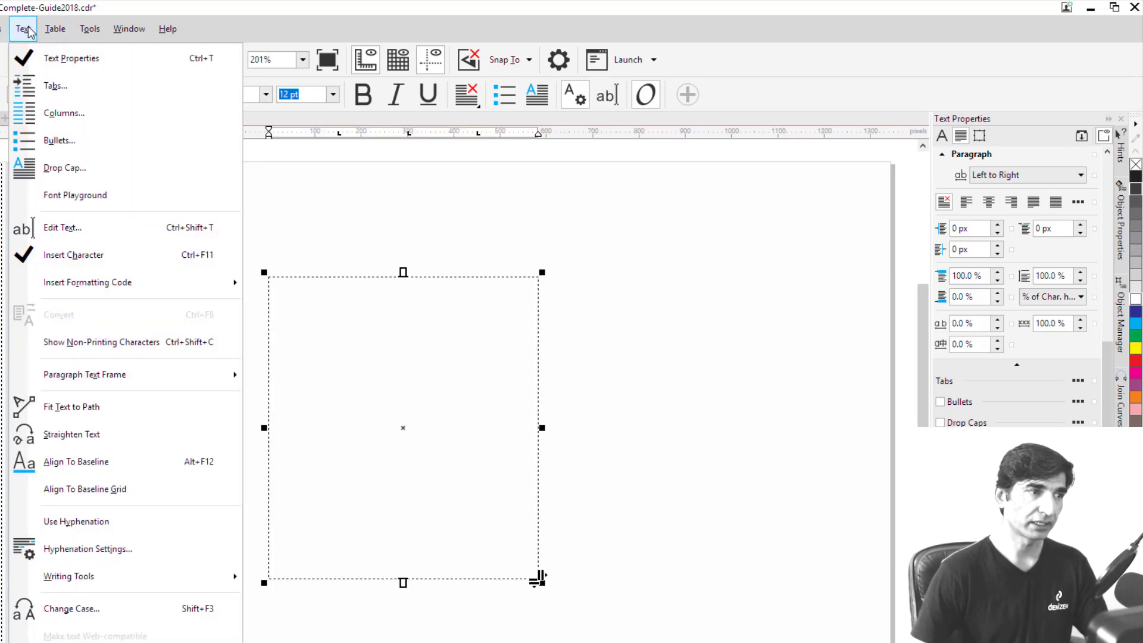
left_click(105, 199)
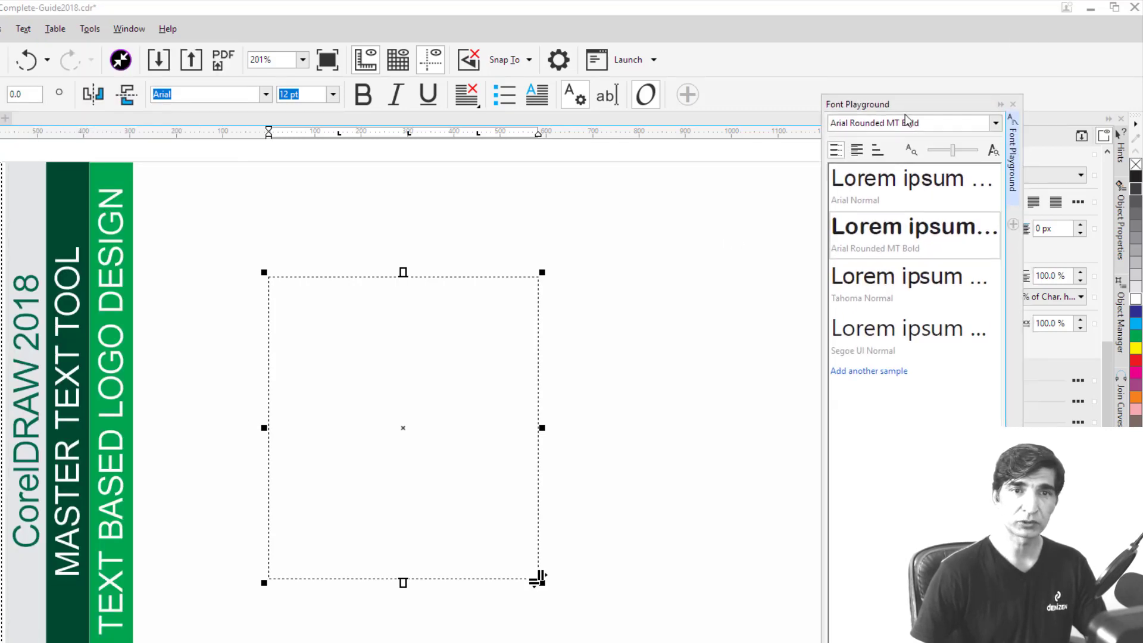
left_click_drag(938, 56, 756, 161)
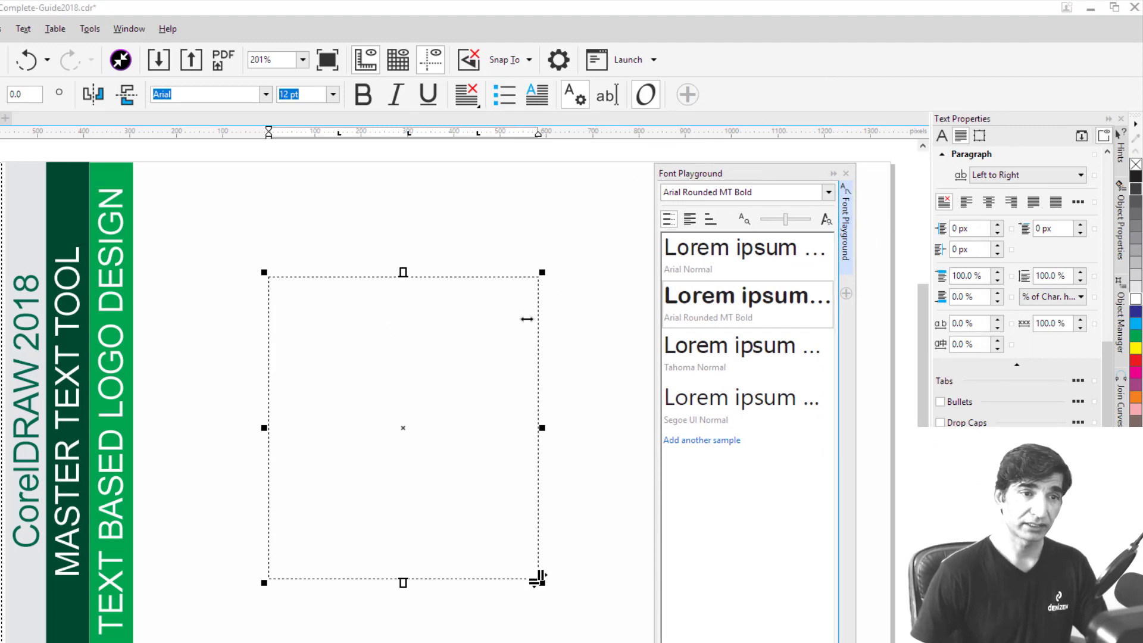
Enter "Passion is our style." in the new frame and select the whole sentence
left_click(349, 331)
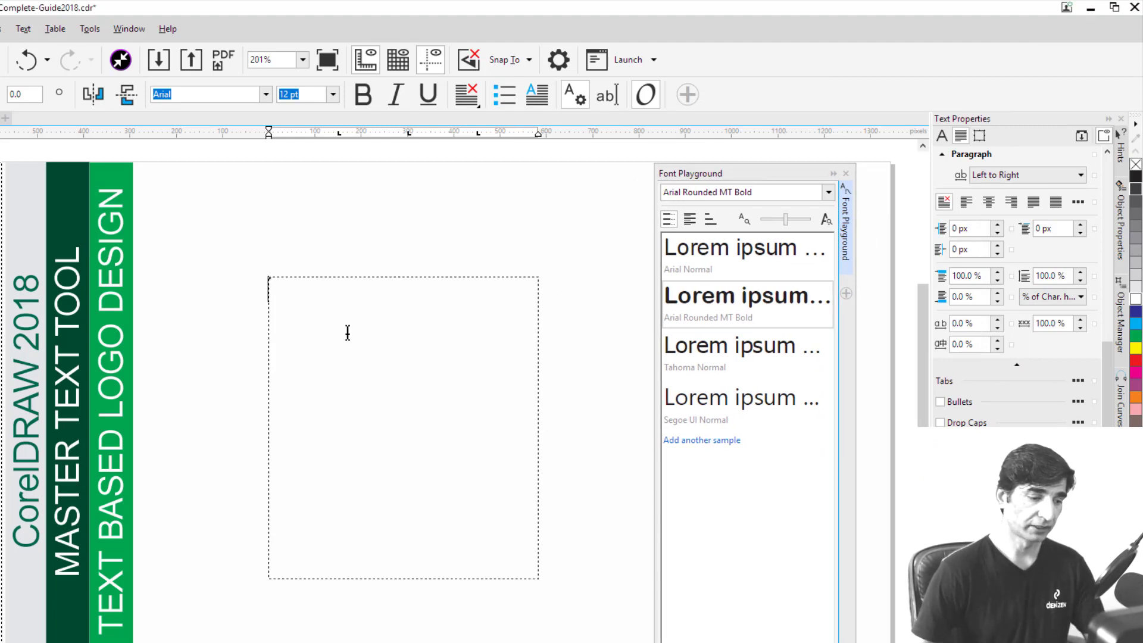
type("Pa")
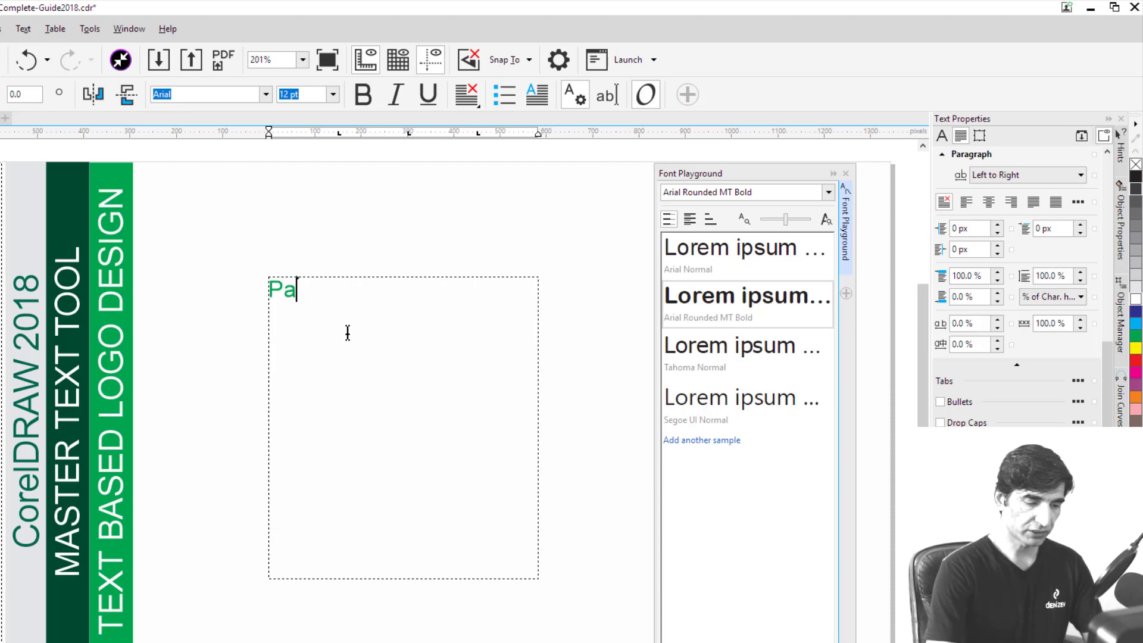
type("ssion is our style")
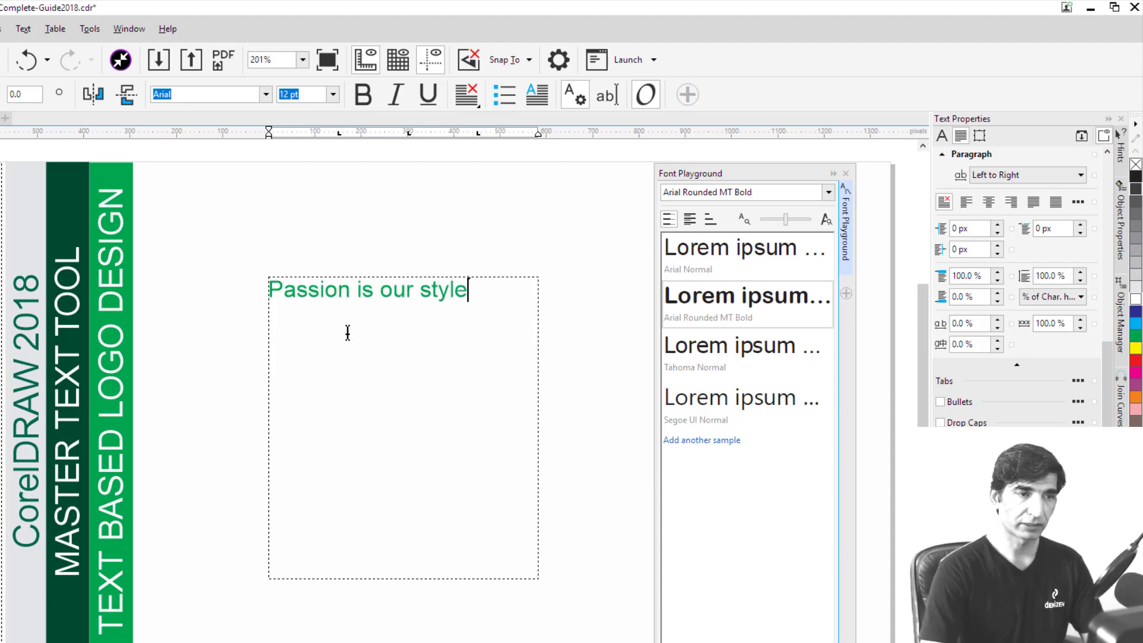
type(".")
left_click_drag(480, 291, 260, 299)
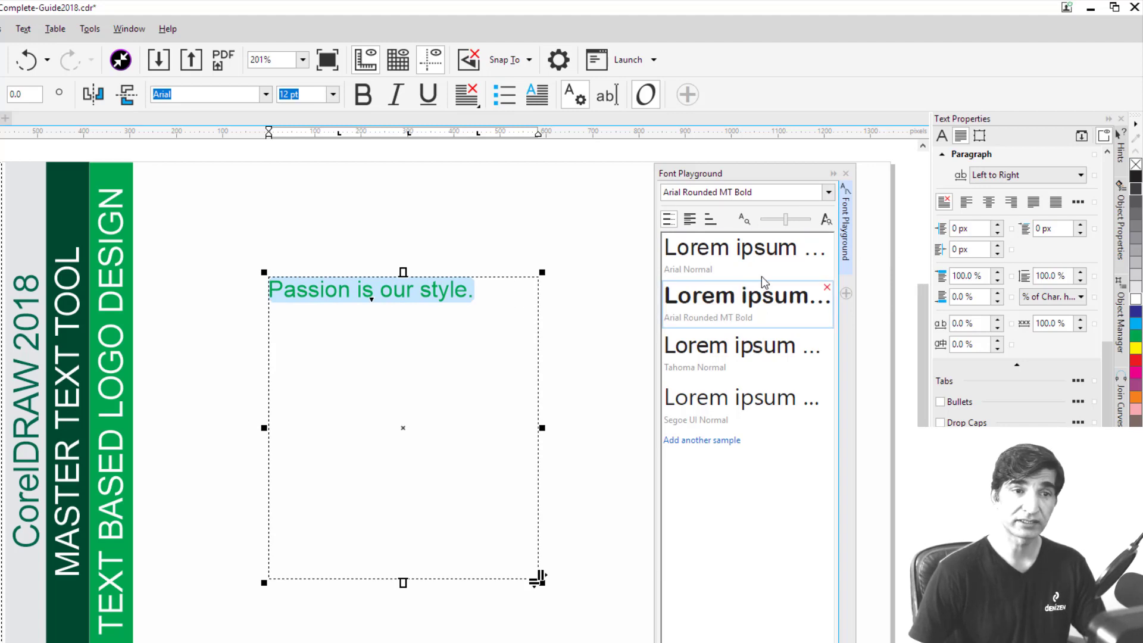
Change the Arial Rounded MT Bold sample to Arial Unicode MS and add another sample in that font
left_click(828, 193)
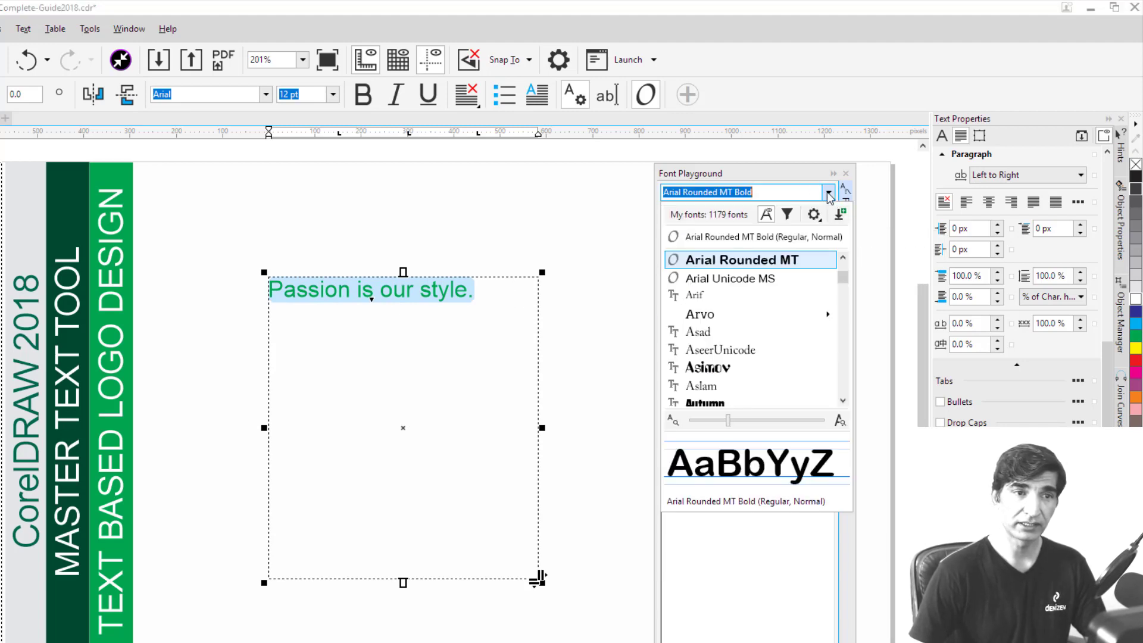
left_click(760, 280)
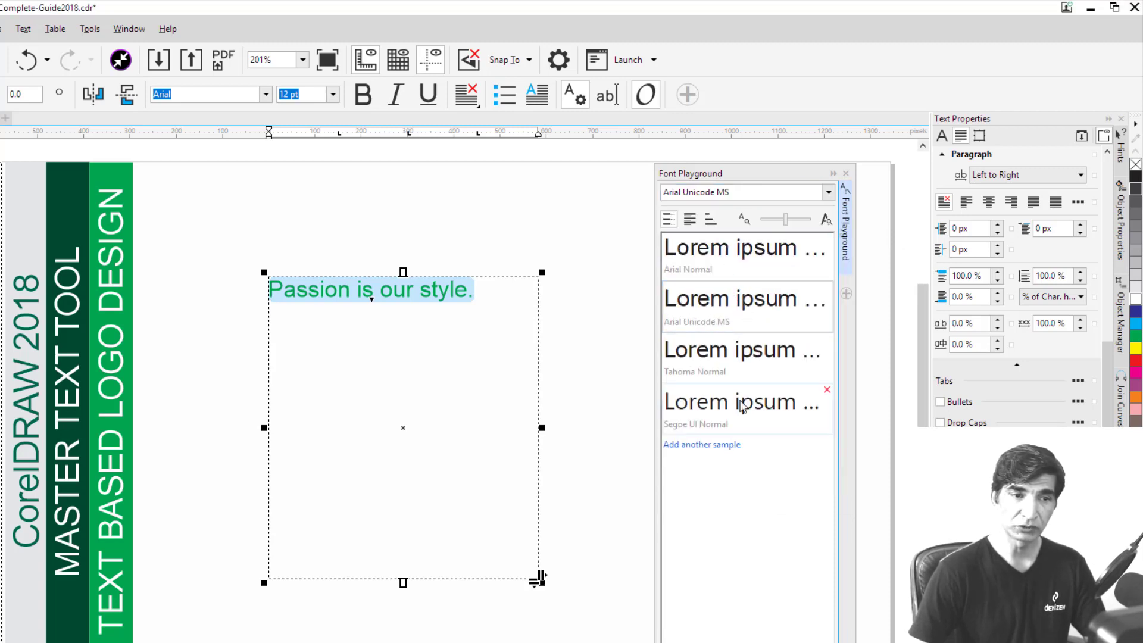
left_click(710, 448)
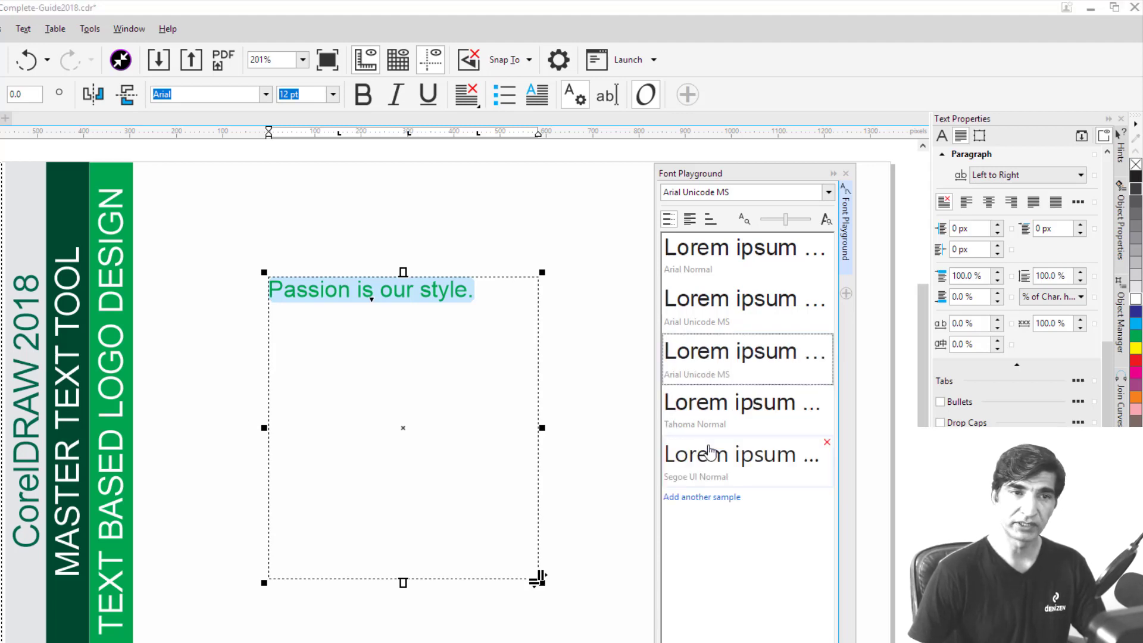
Enlarge the font samples slightly and display them as multi-line text
left_click_drag(786, 220, 794, 222)
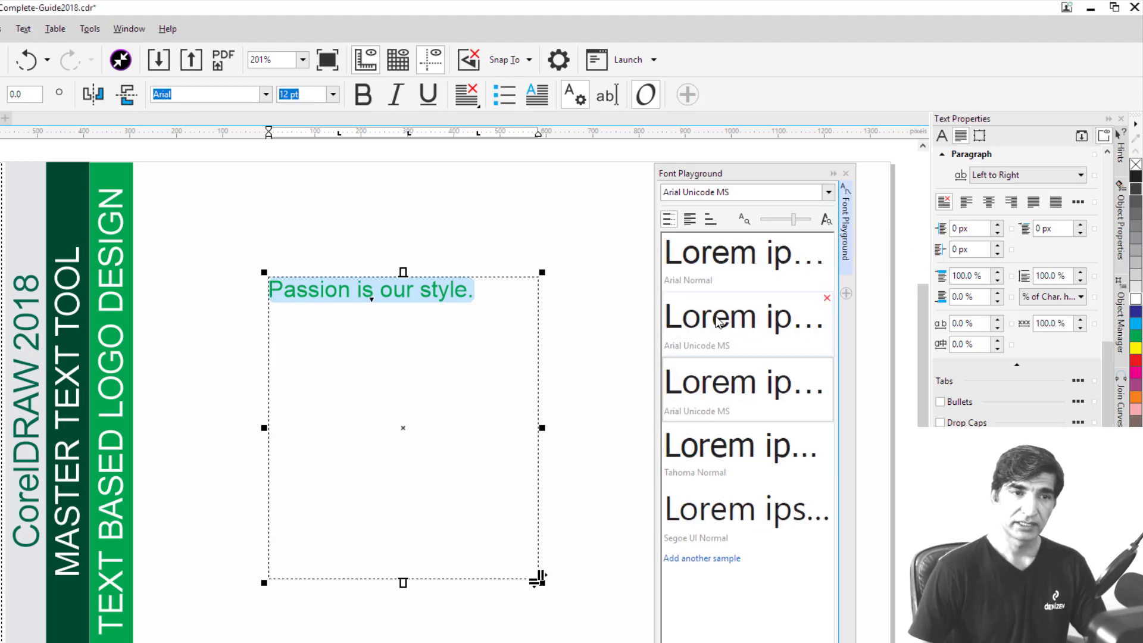
left_click(688, 220)
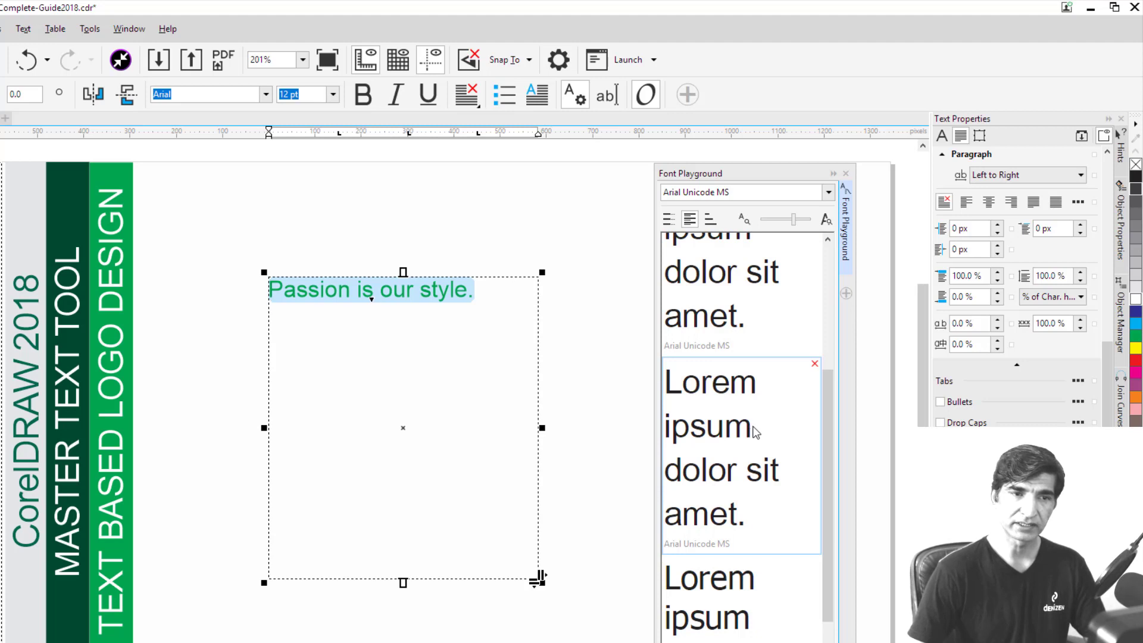
Remove the Arial Unicode MS and Tahoma samples, keeping only Arial Normal and Segoe UI Normal
left_click(815, 365)
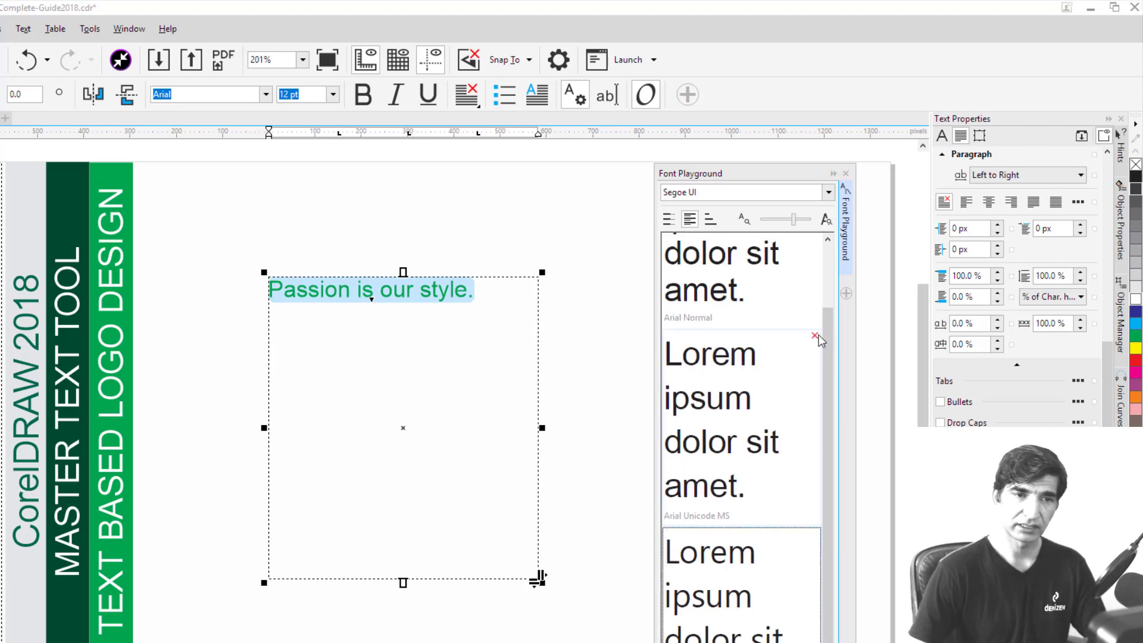
left_click(814, 336)
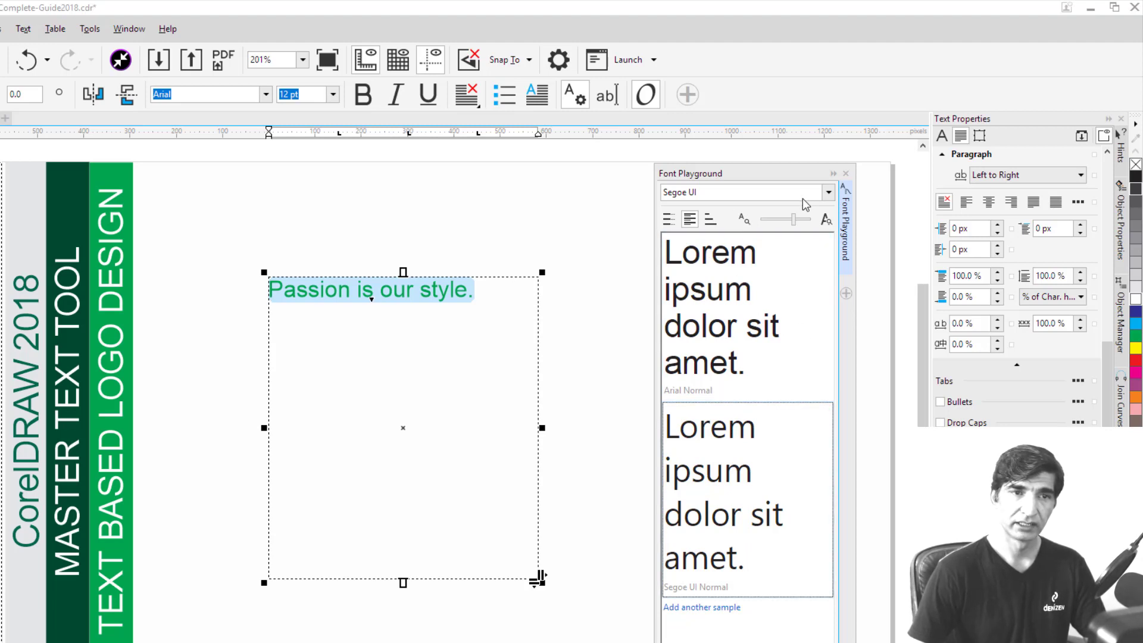
Close the Font Playground and delete the "Passion is our style." text frame from the page
left_click(828, 192)
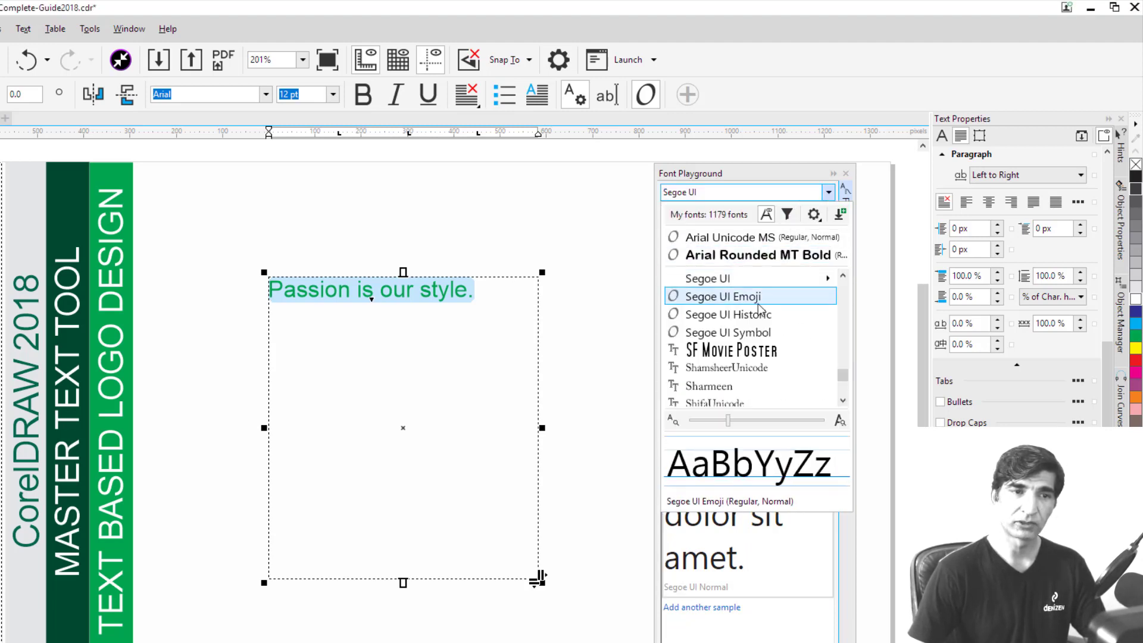
left_click(798, 172)
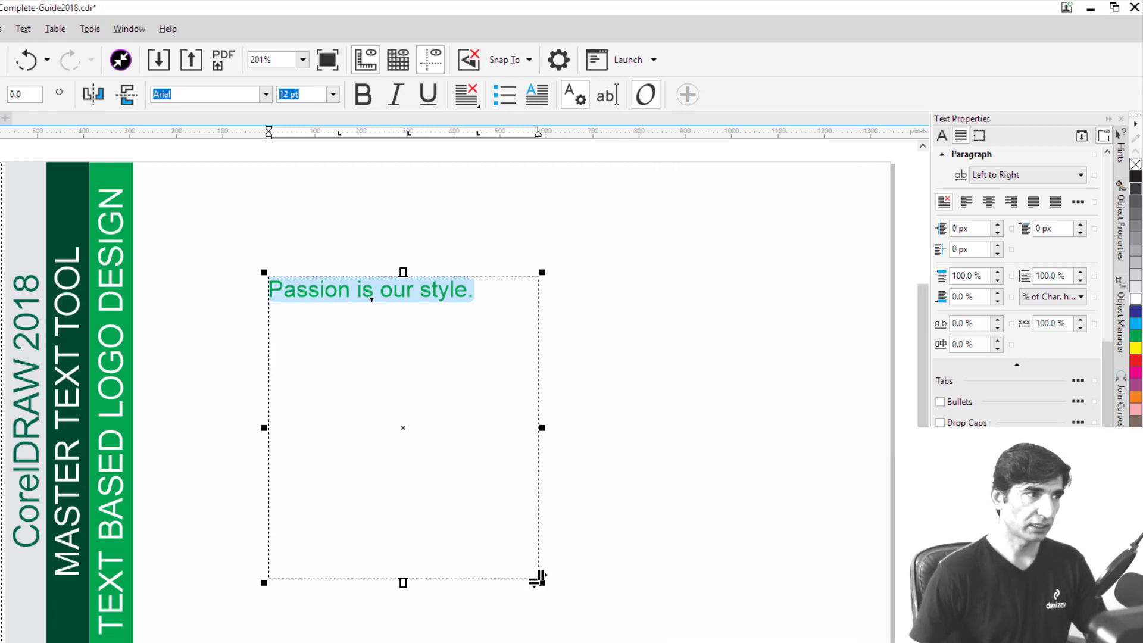
key("Escape")
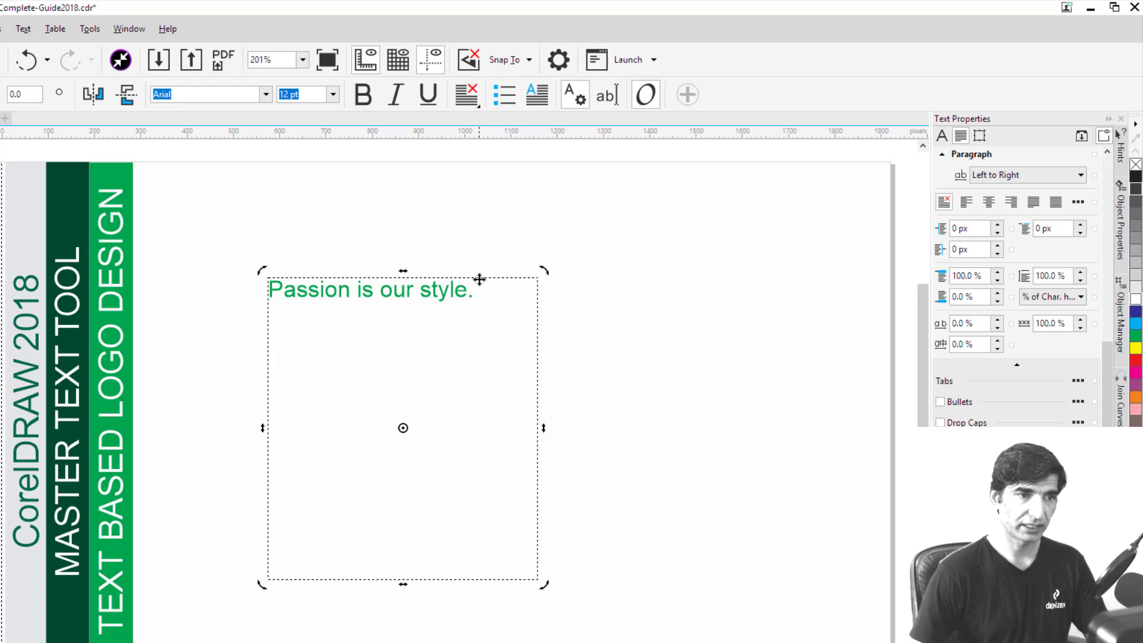
left_click(479, 279)
key("Delete")
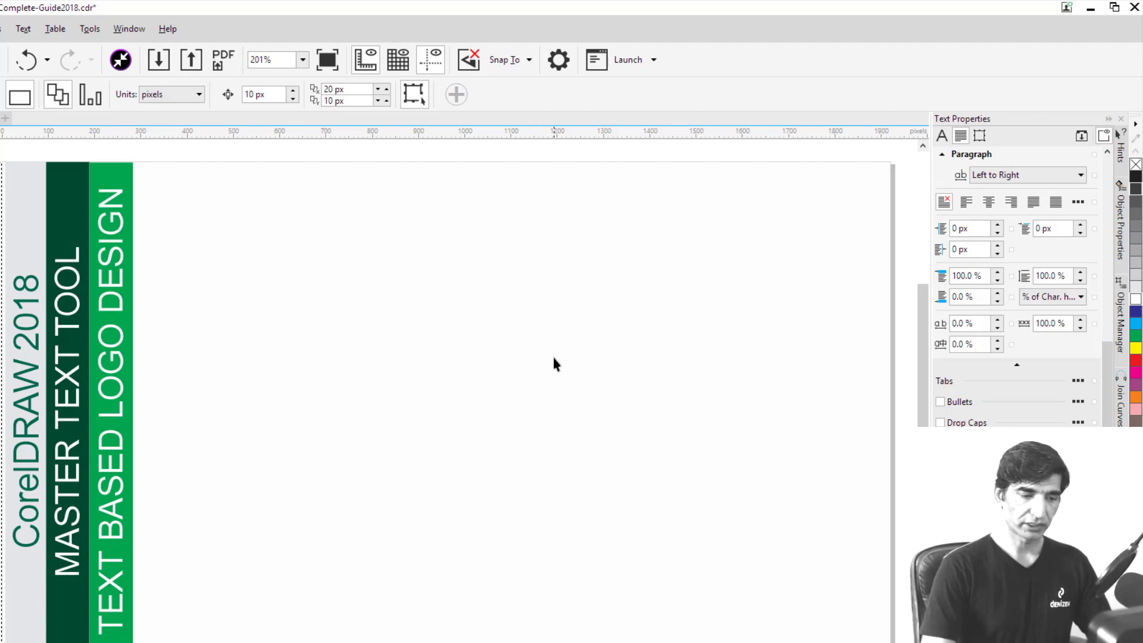
Import freelance-pakistan-logo-flat.jpg and place it on the empty page area about 1400 px wide
key("ctrl+i")
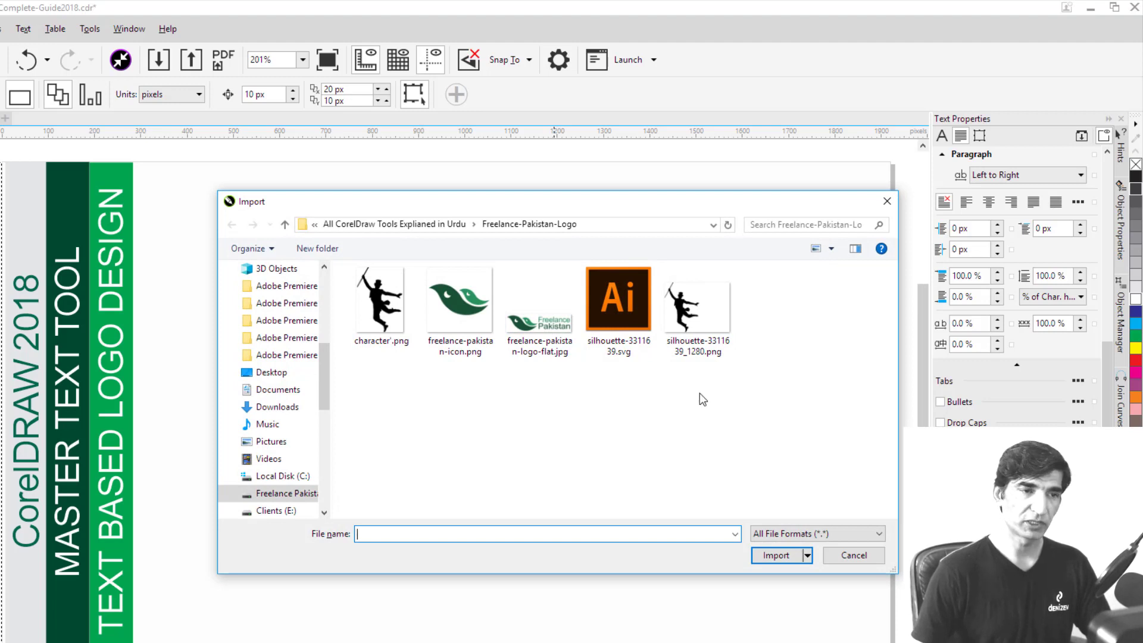
left_click(538, 327)
left_click(775, 555)
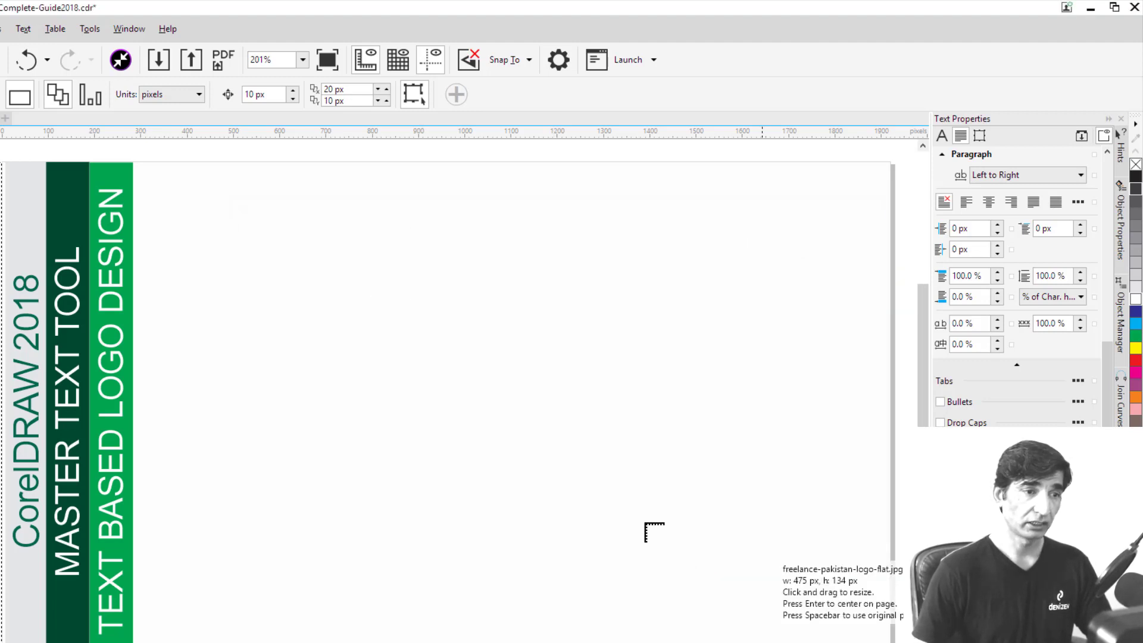
left_click_drag(198, 234, 846, 589)
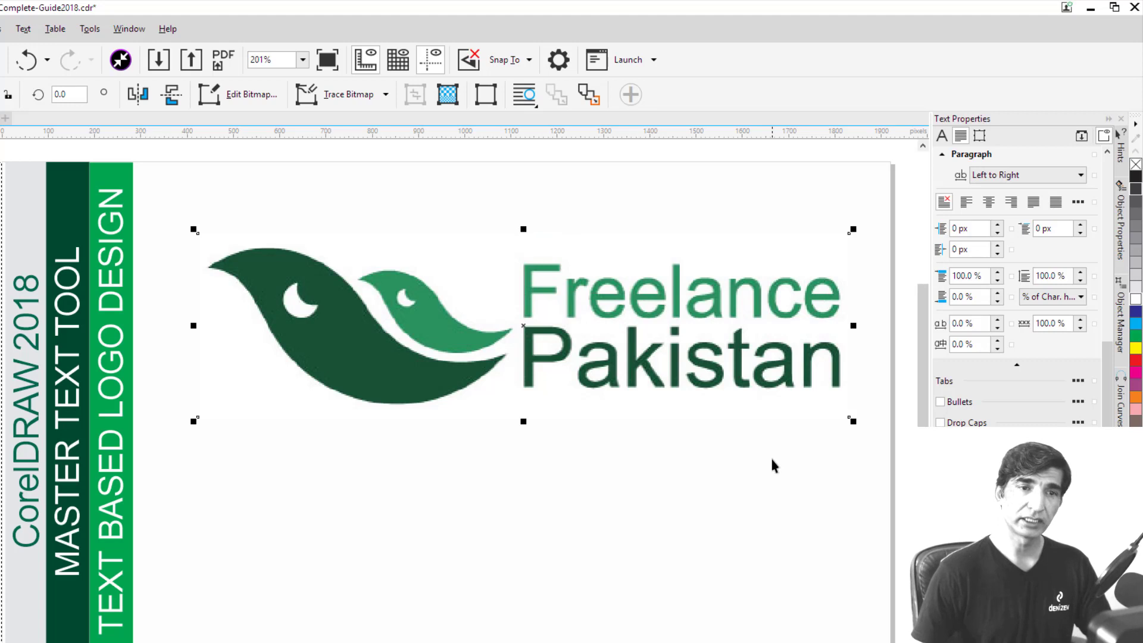
key("Escape")
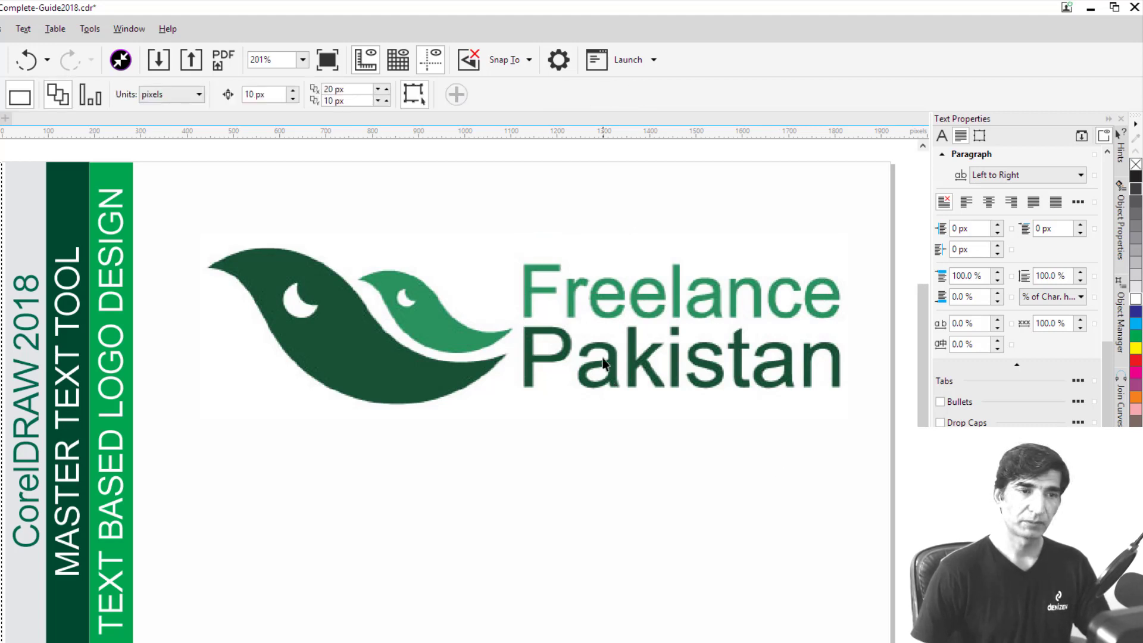
Frame the "Freelance Pakistan" lettering of the logo closely as the capture area for font identification, and leave the capture
left_click(603, 363)
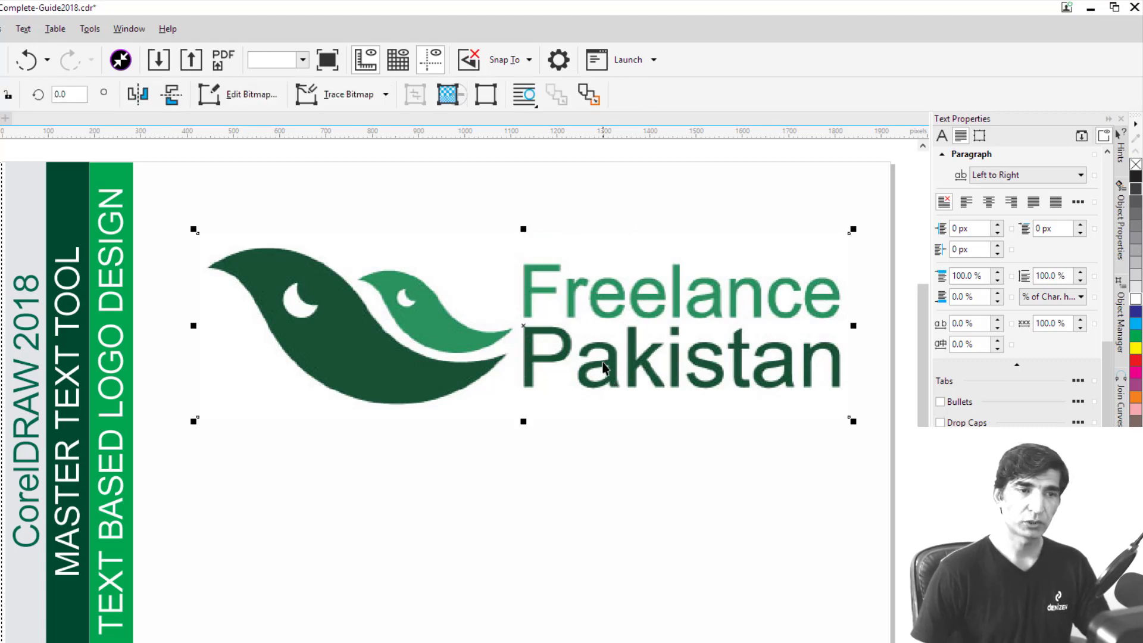
left_click(9, 30)
mouse_move(66, 576)
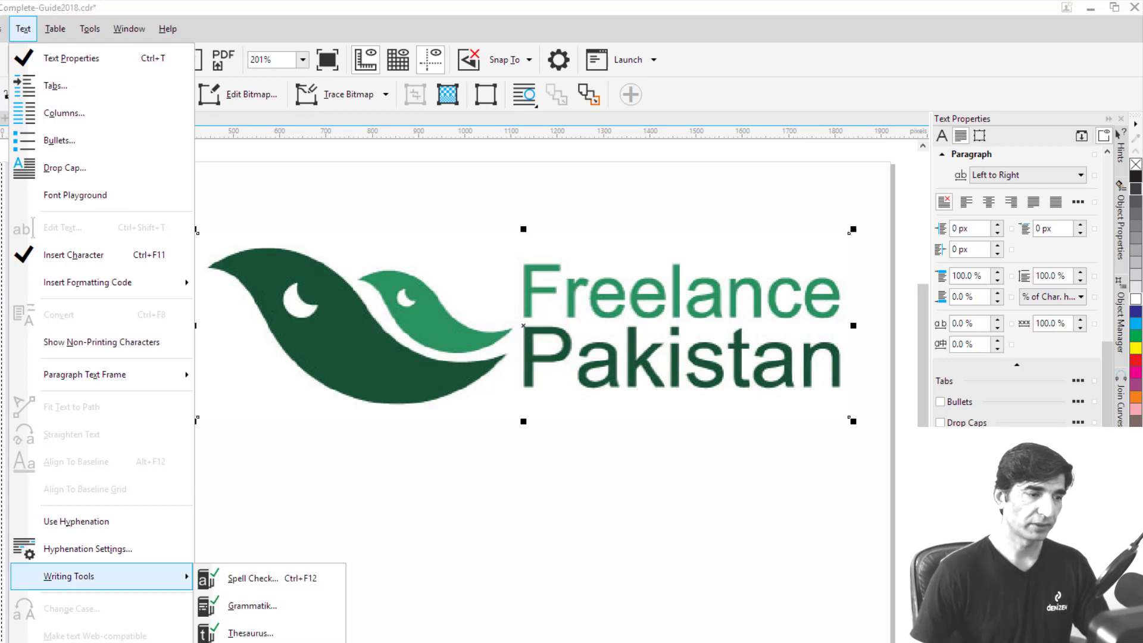
key("Escape")
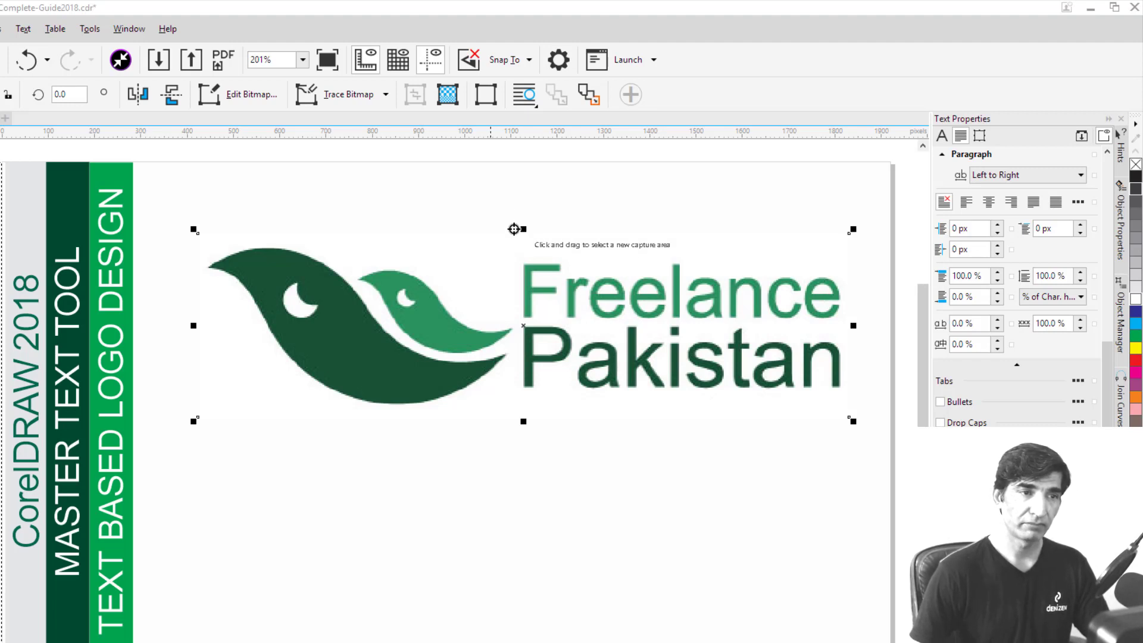
left_click_drag(515, 255, 850, 412)
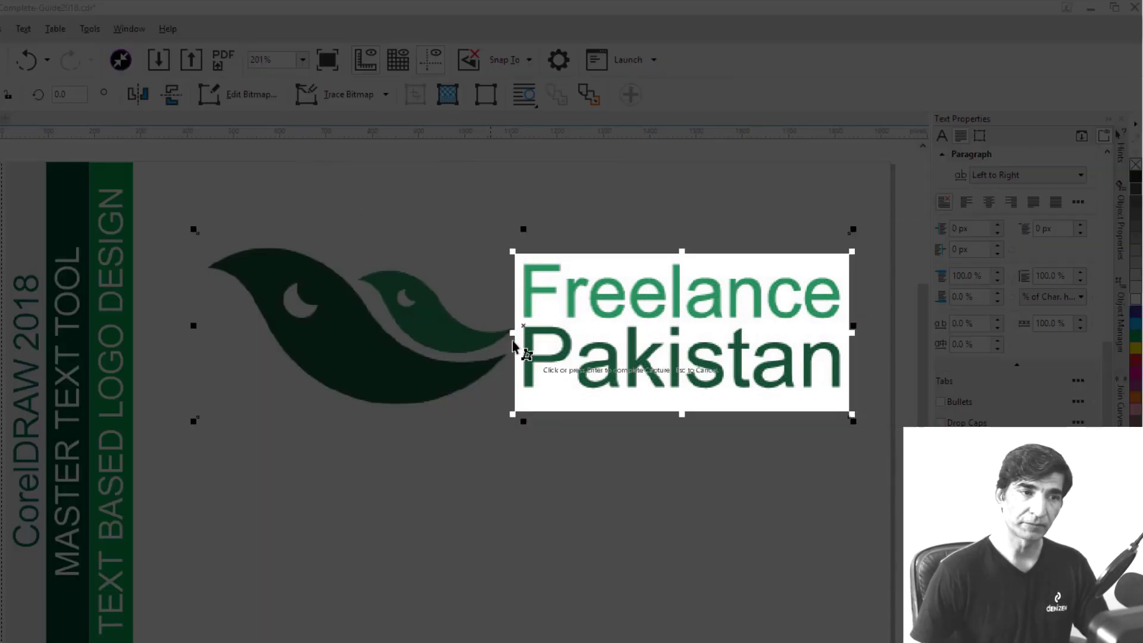
left_click_drag(512, 332, 516, 335)
left_click_drag(682, 252, 681, 257)
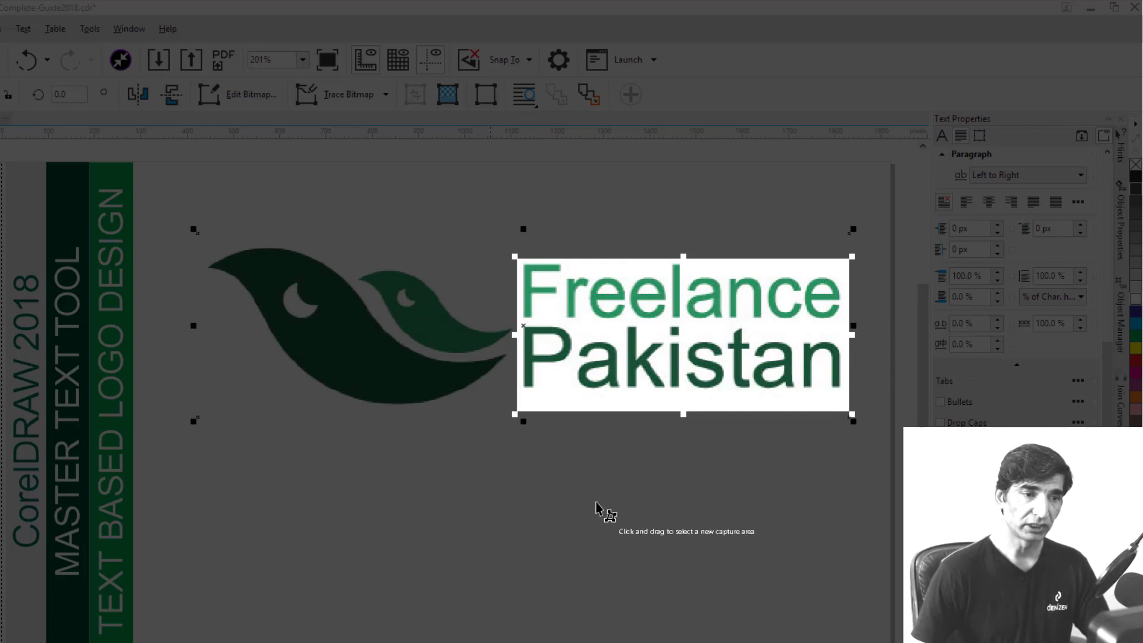
key("Escape")
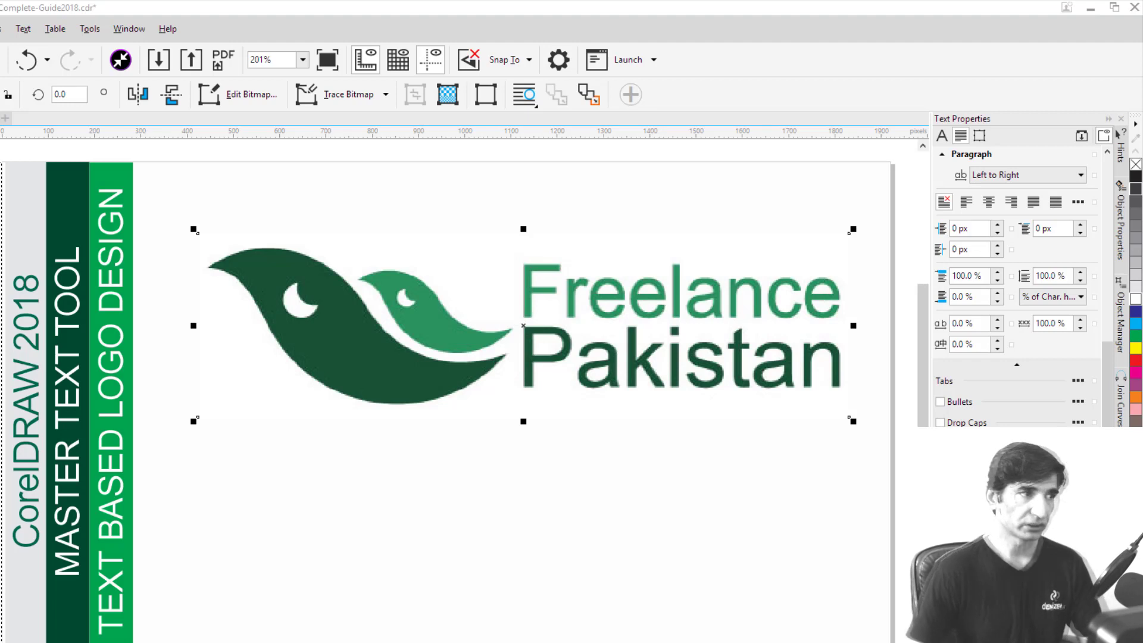
Delete the imported Freelance Pakistan logo from the page
left_click(349, 459)
left_click(359, 394)
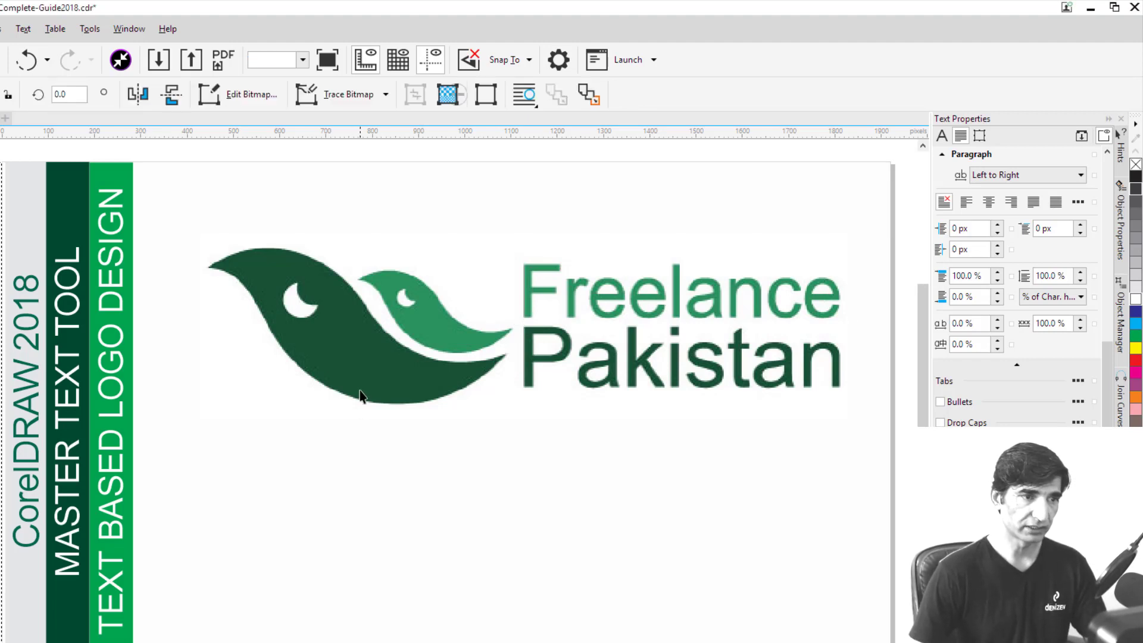
key("Delete")
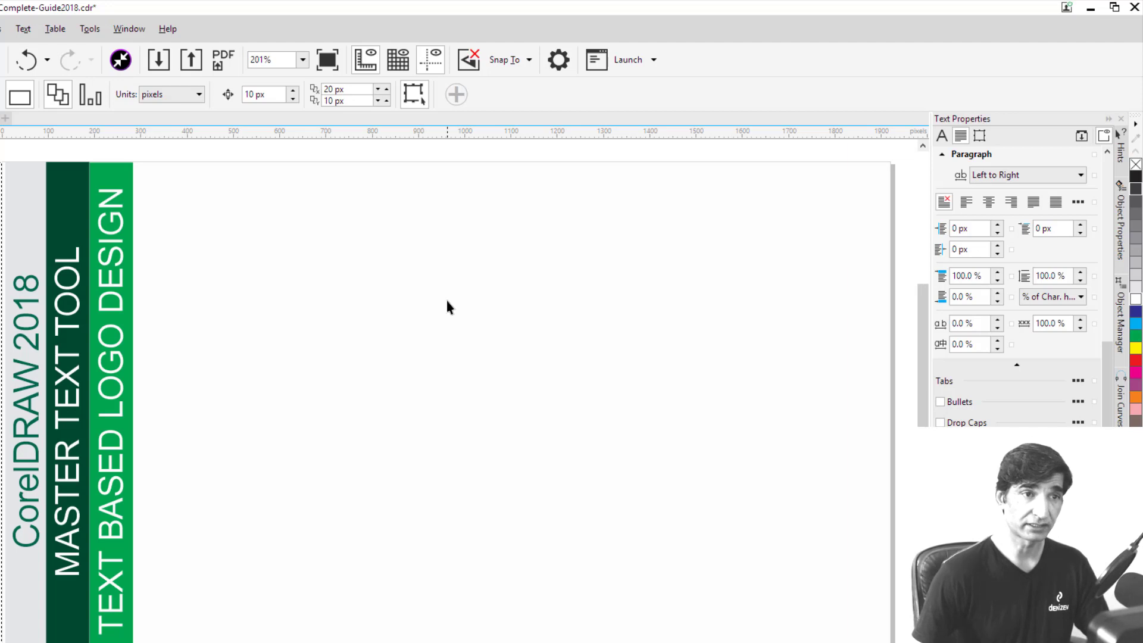
Launch Corel Font Manager from CorelDRAW and maximize its window
left_click(624, 60)
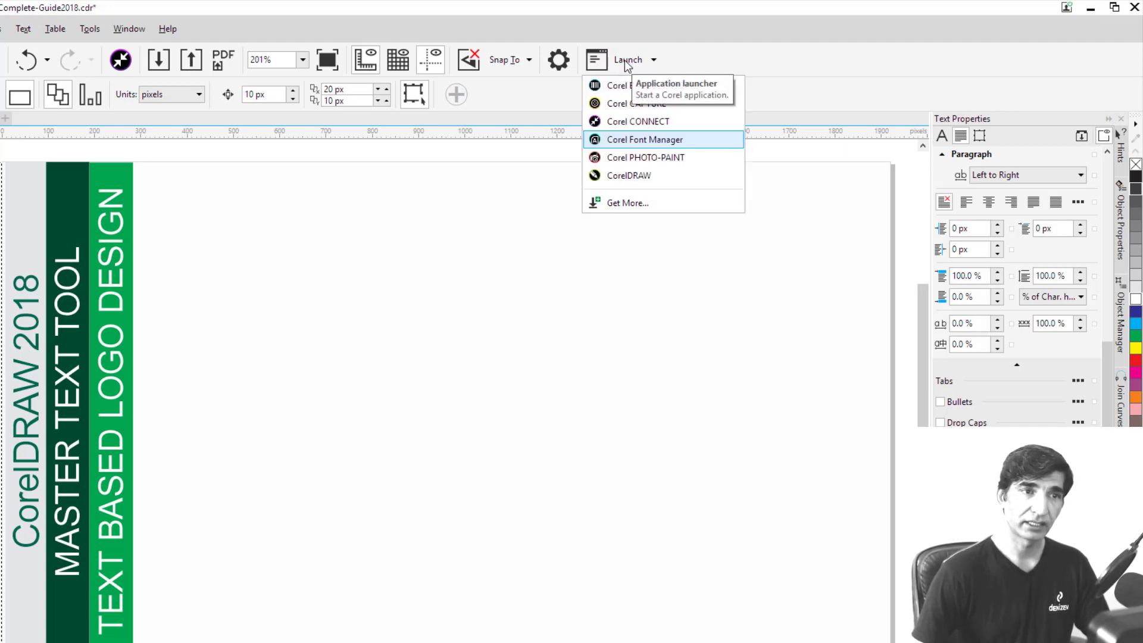
left_click(659, 138)
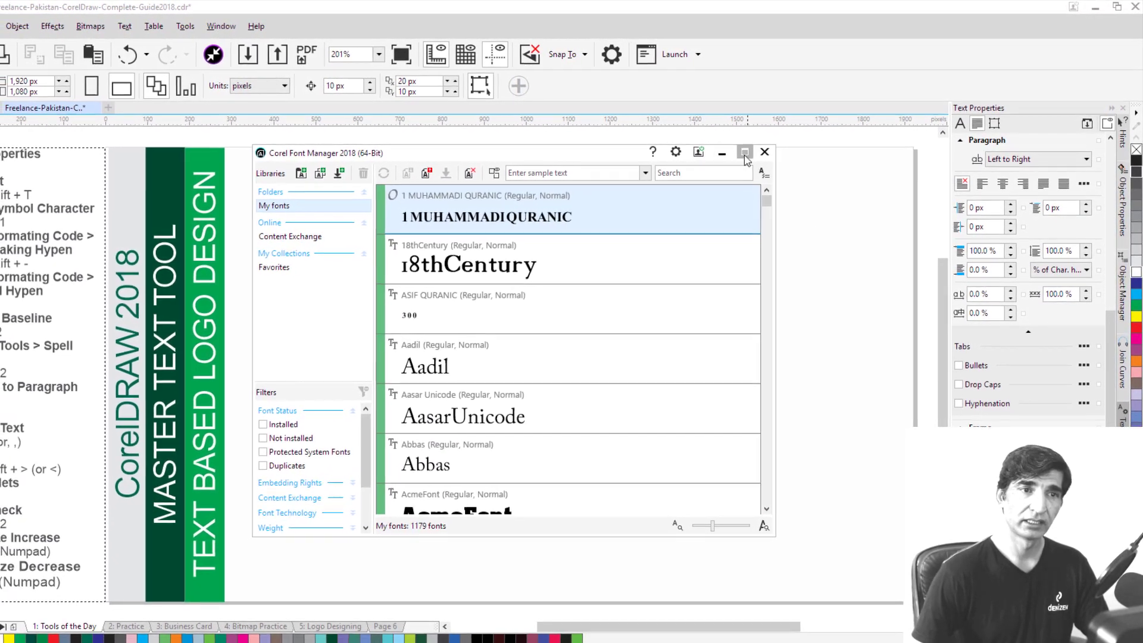
left_click(749, 151)
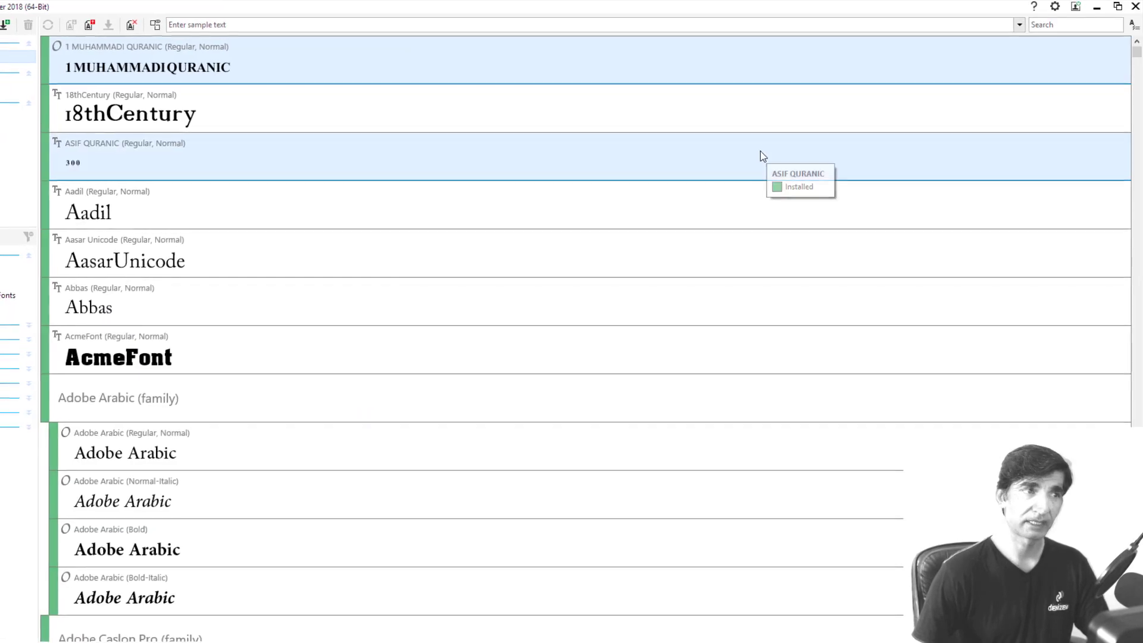
Try the Dark theme and a larger interface size in the appearance options, and restore Light and the default size
left_click(1056, 7)
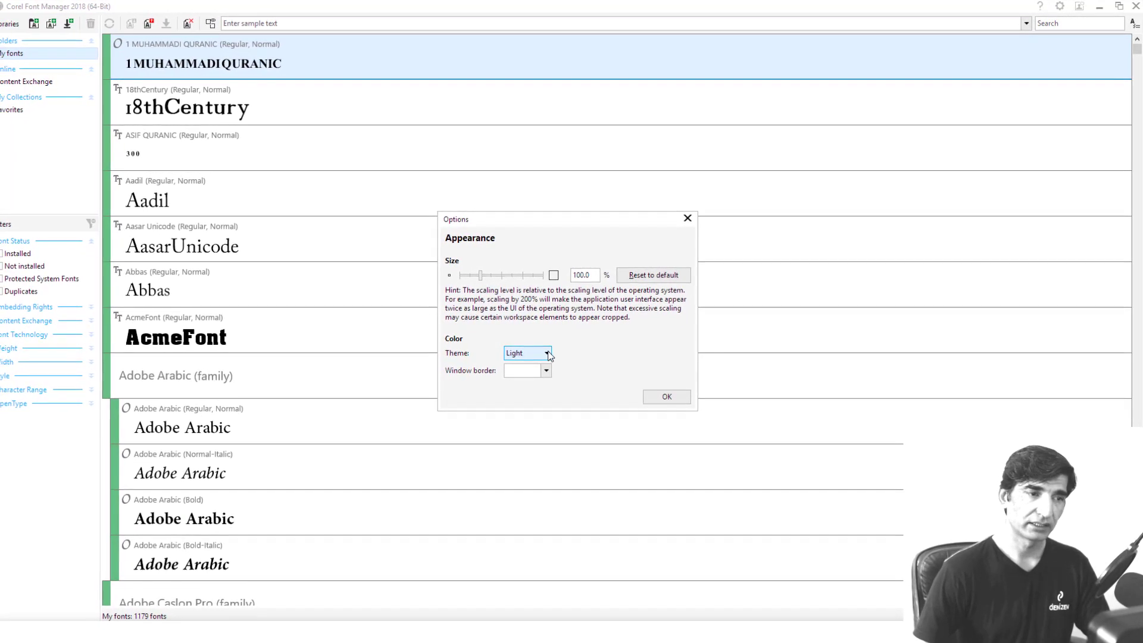
left_click(549, 353)
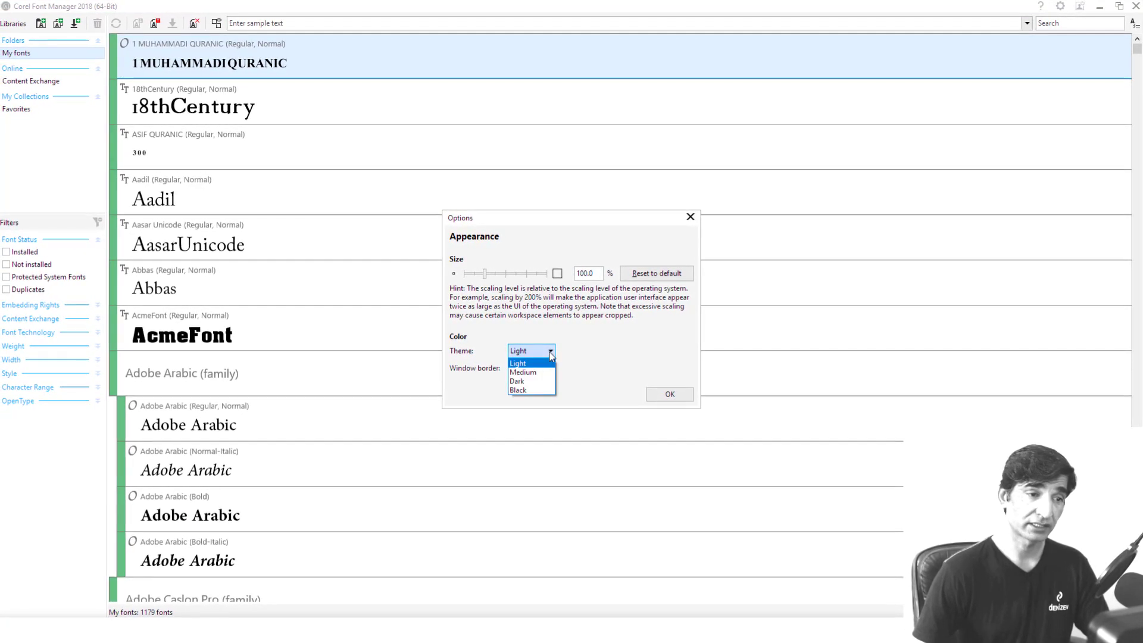
left_click(531, 382)
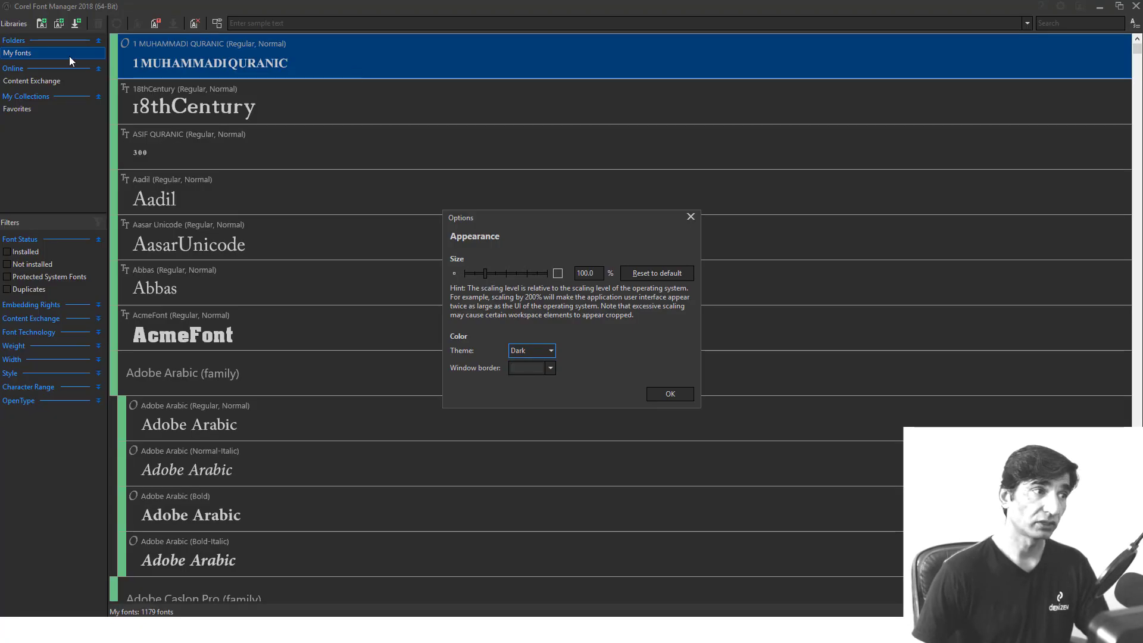
left_click(550, 350)
left_click(540, 362)
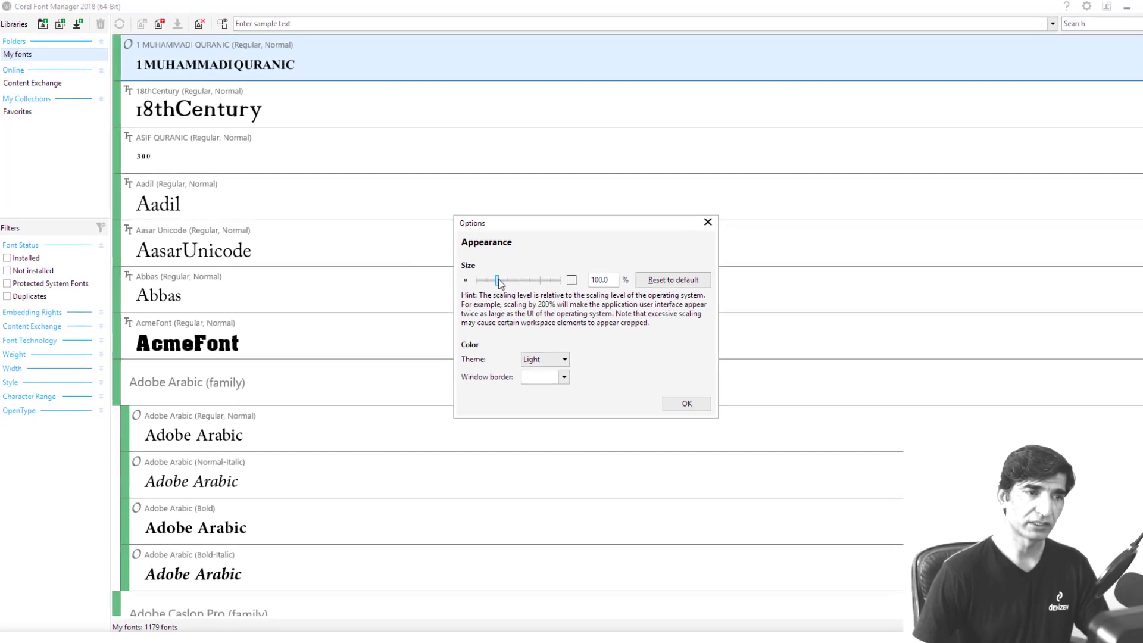
left_click_drag(506, 286, 537, 285)
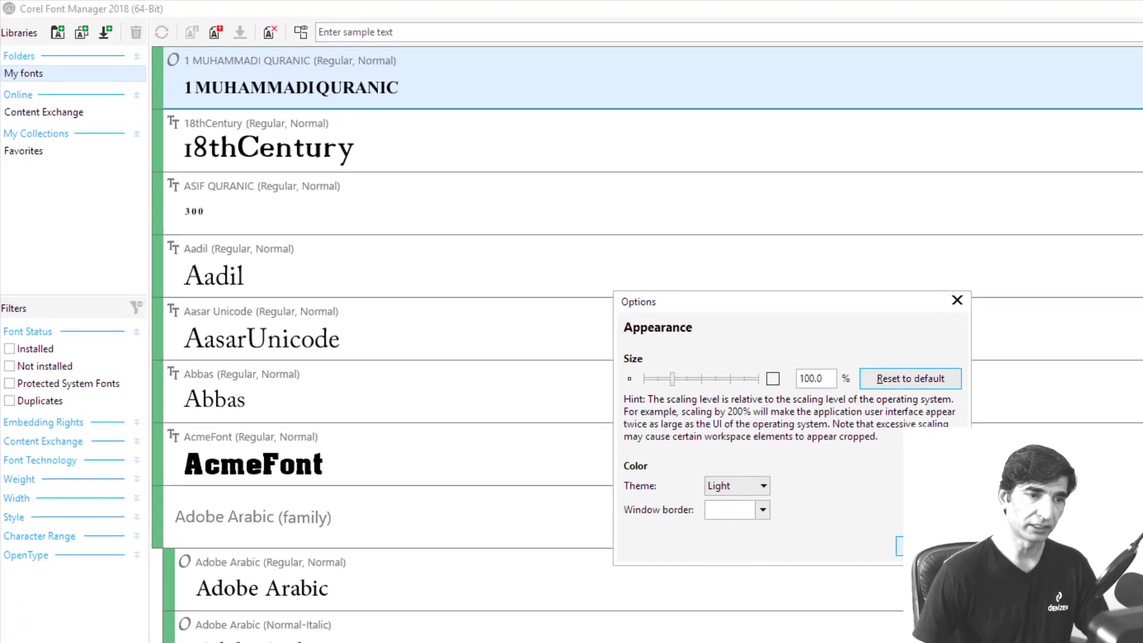
left_click(991, 310)
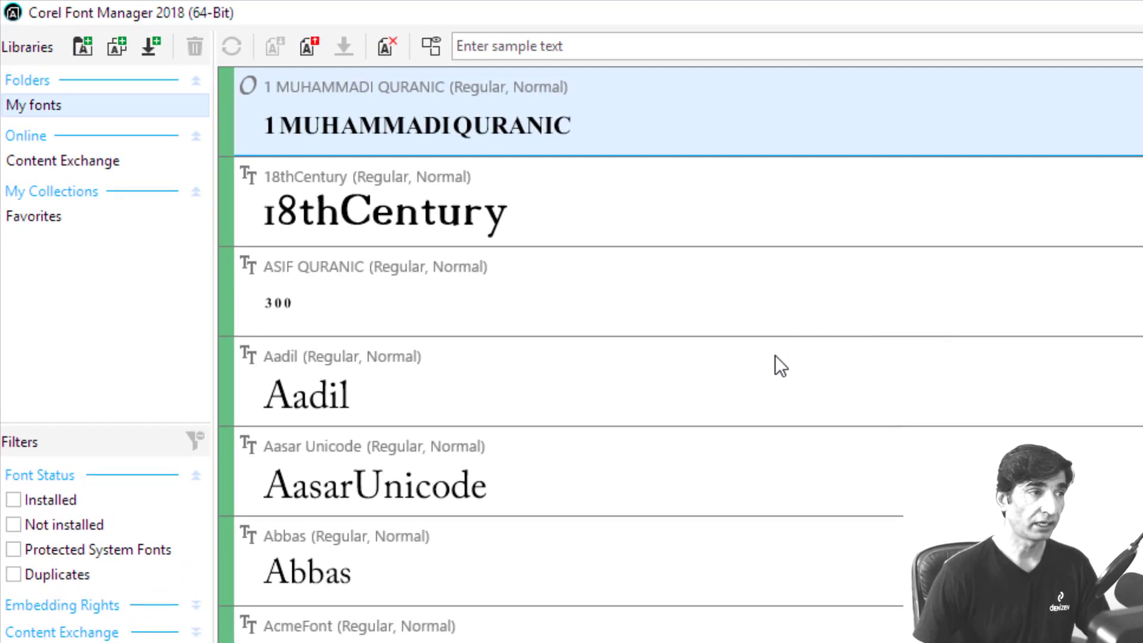
Create a new font collection named "My CLients"
left_click(122, 53)
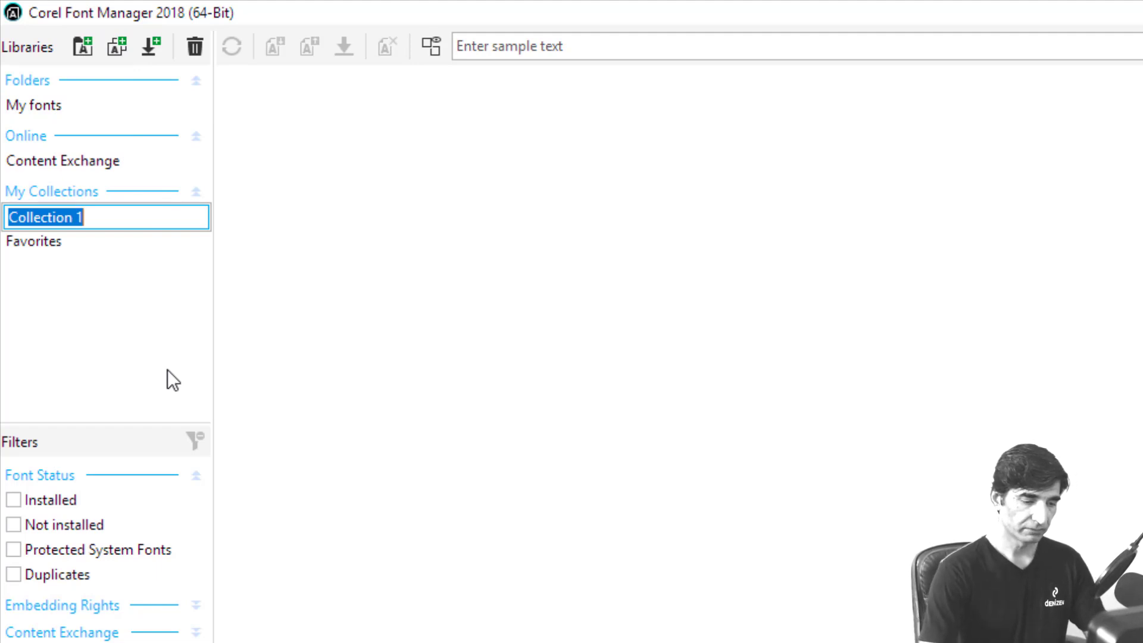
type("My CLients")
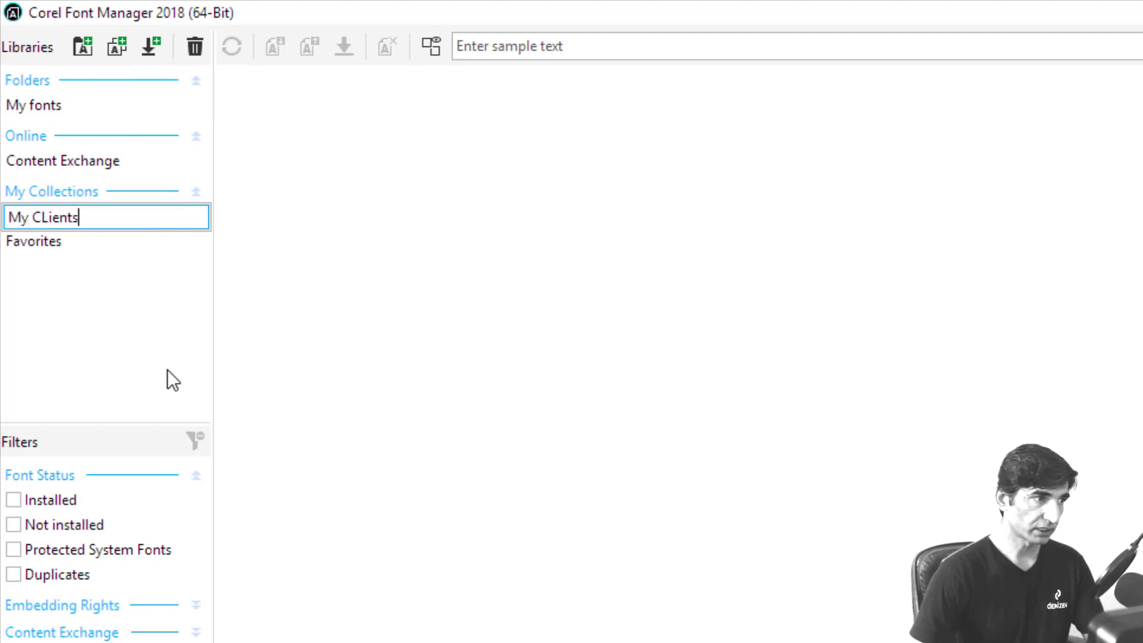
key("Escape")
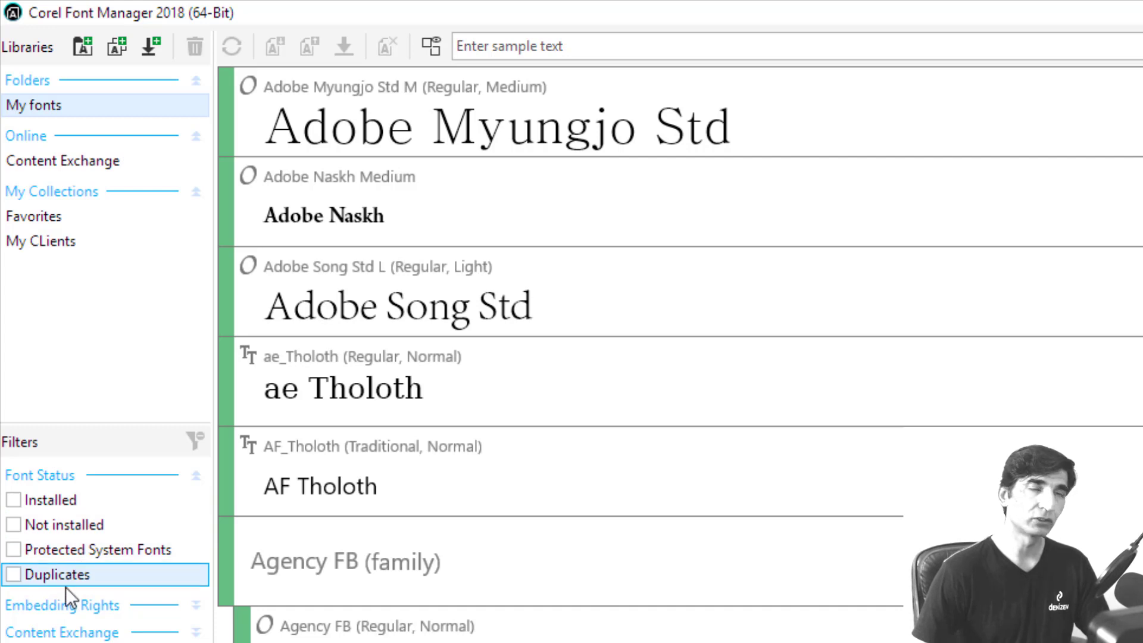
Filter the fonts to Protected System Fonts, add Arabic Typesetting to the My CLients collection and show that collection
left_click(13, 550)
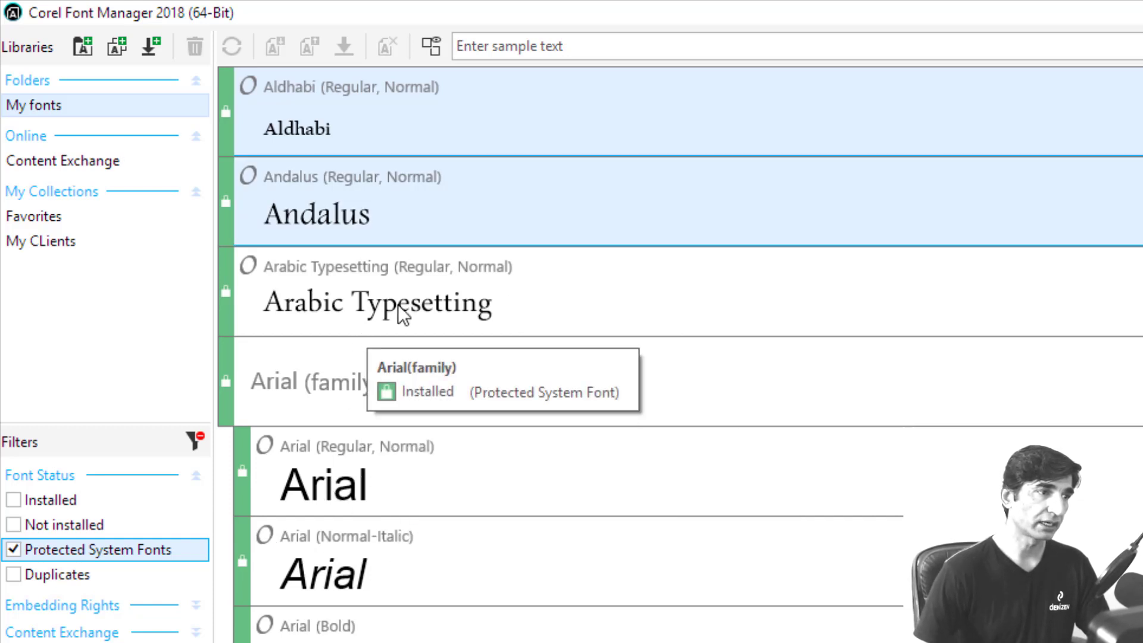
left_click_drag(398, 304, 49, 248)
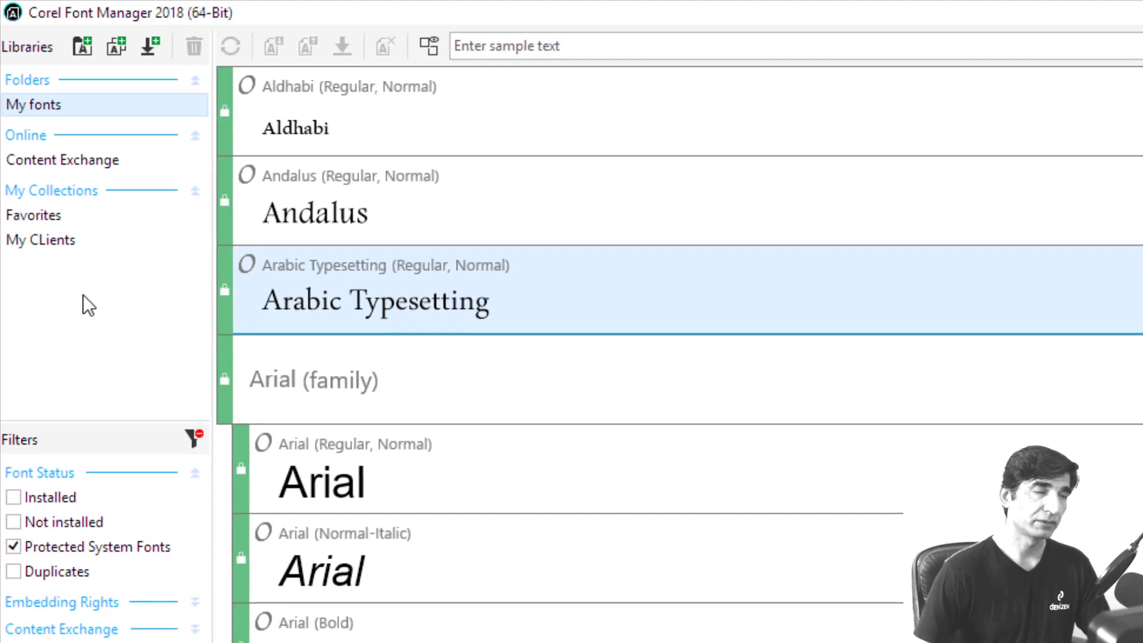
left_click(48, 232)
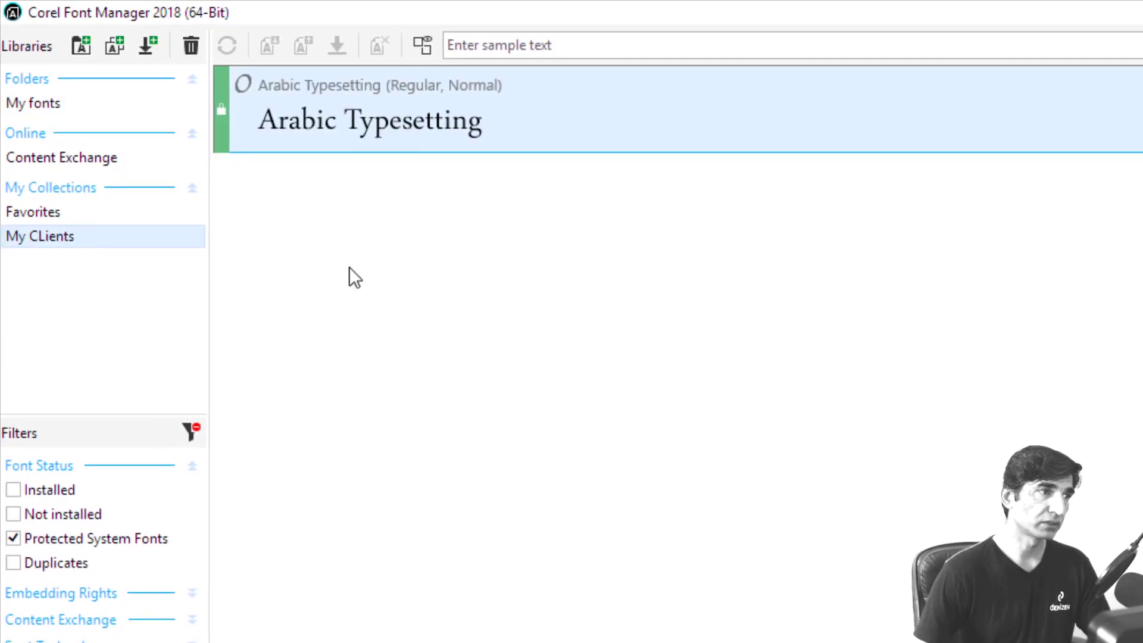
mouse_move(361, 119)
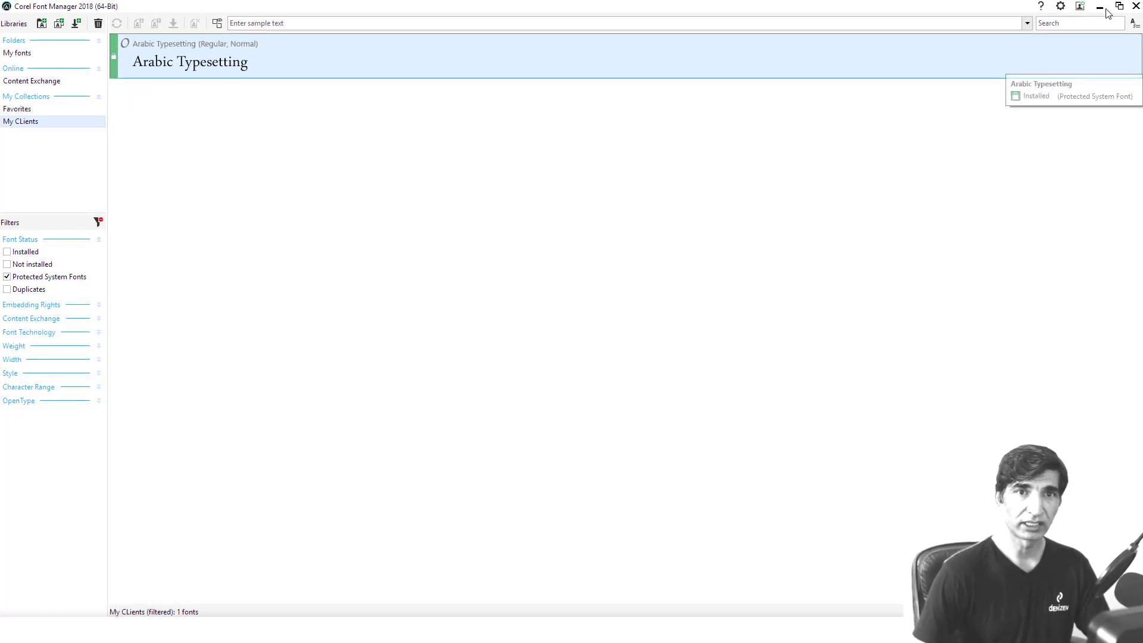
Close Corel Font Manager and, in CorelDRAW, add the artistic text "A" on the blank page area, enlarged to about 235 pt
left_click(1136, 6)
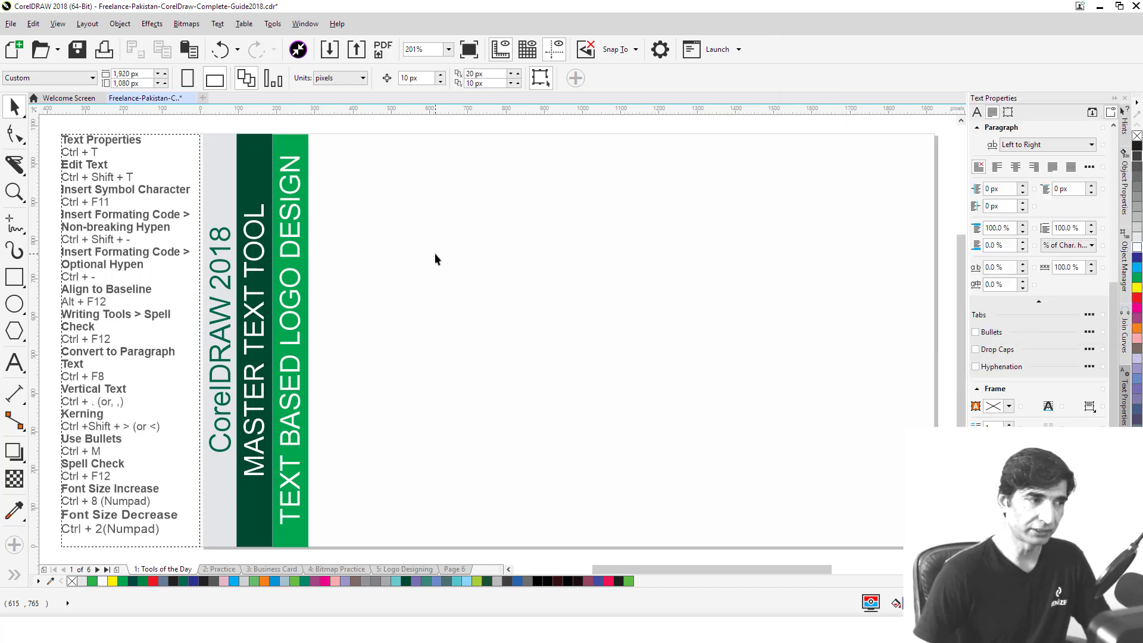
left_click(15, 363)
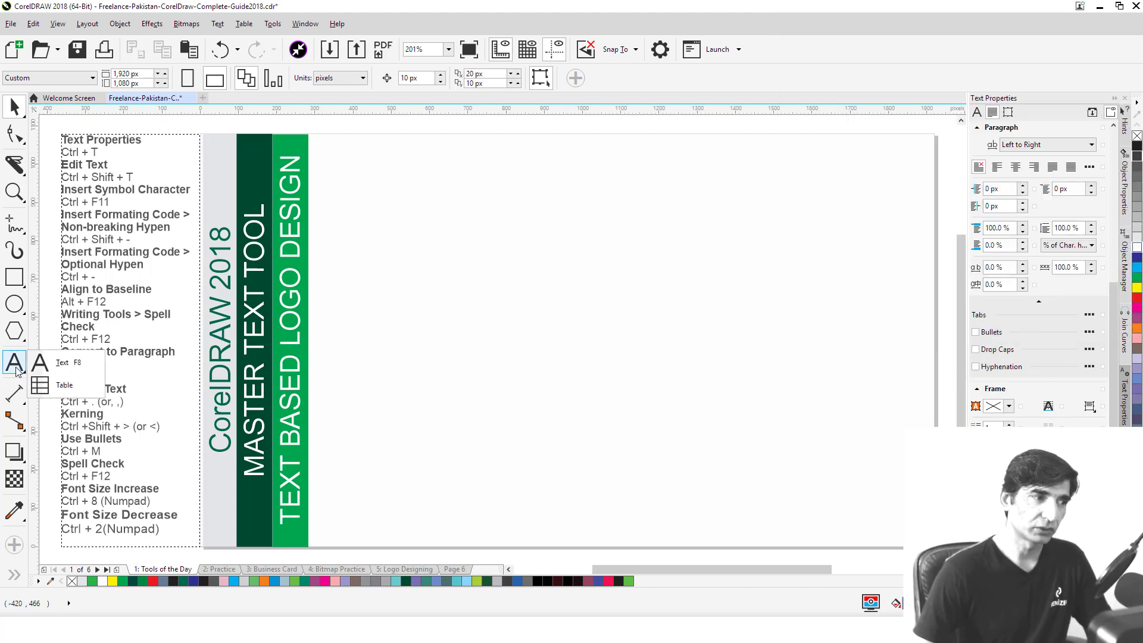
left_click(62, 363)
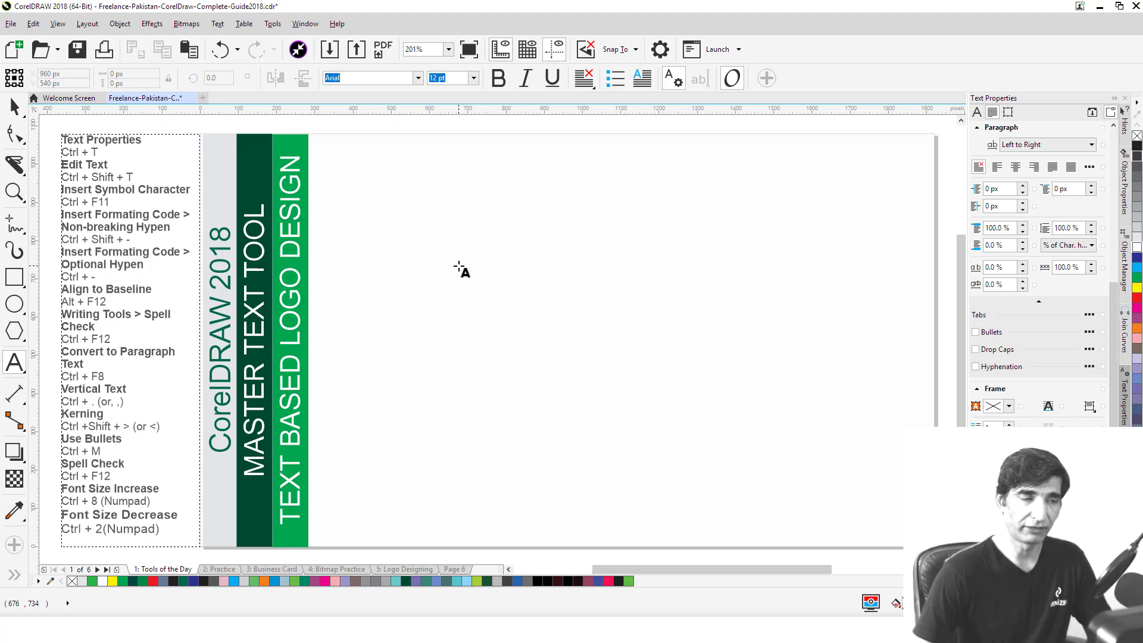
left_click(451, 272)
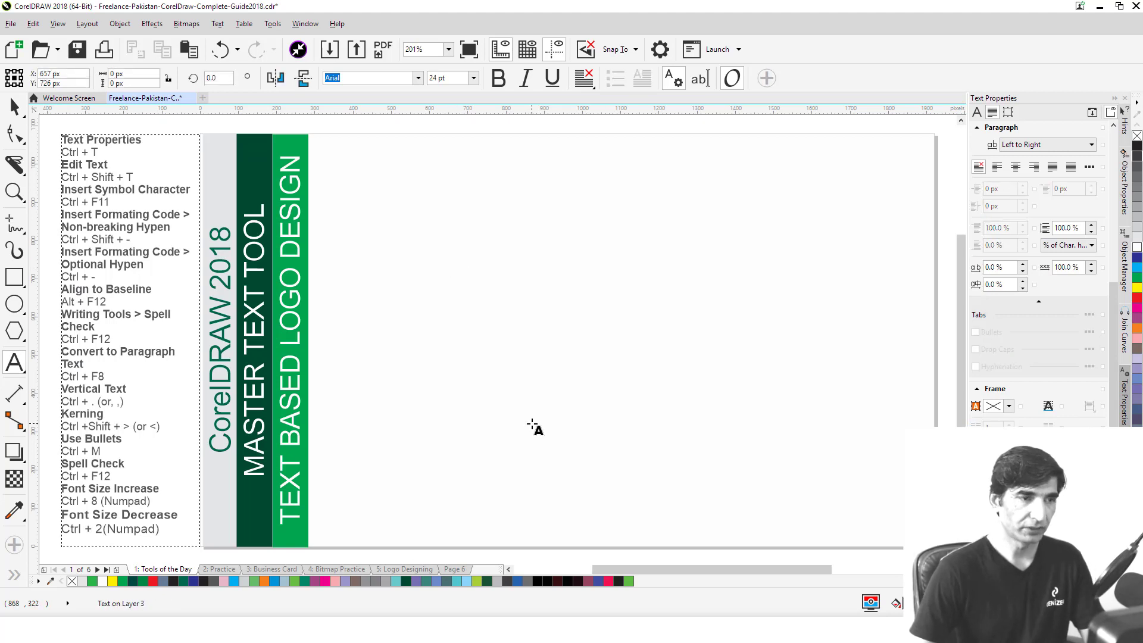
type("A")
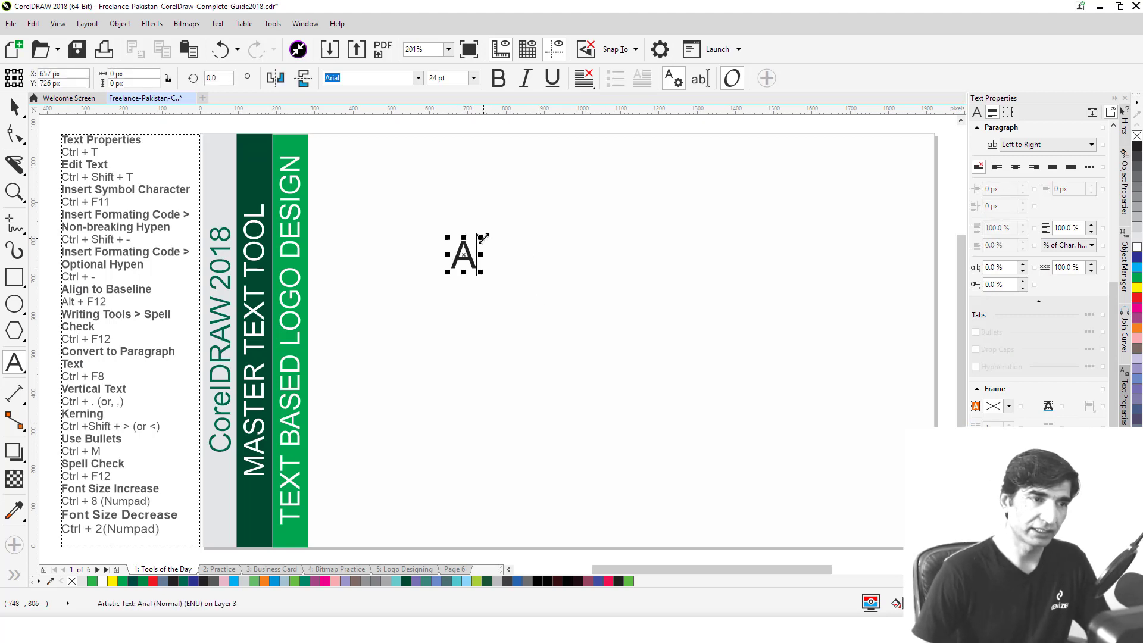
left_click_drag(482, 239, 679, 133)
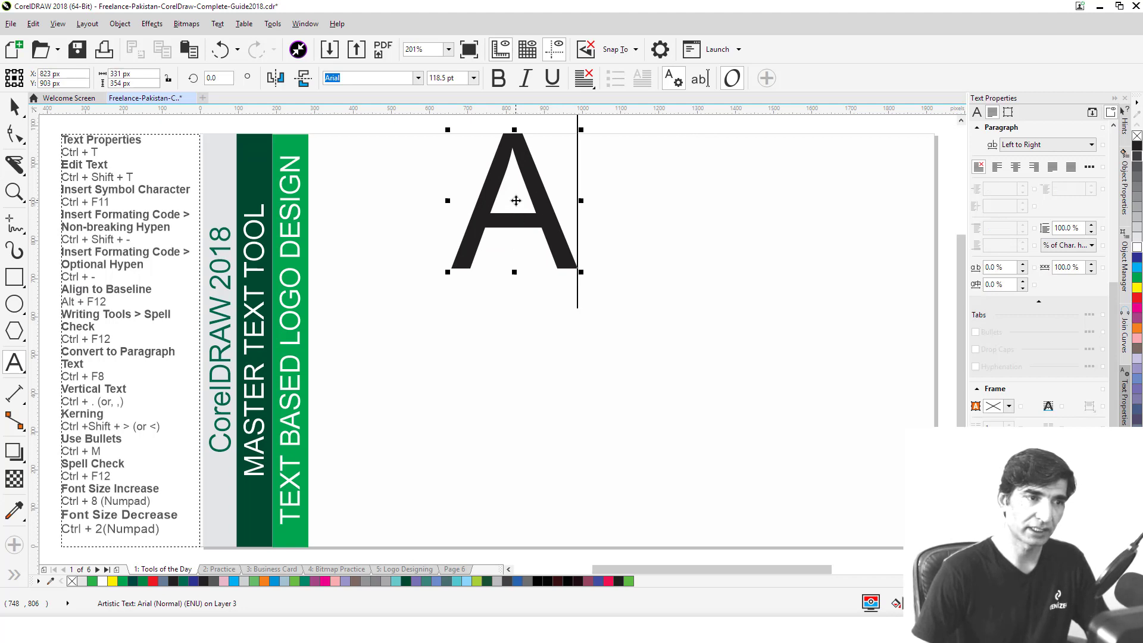
left_click_drag(516, 200, 532, 347)
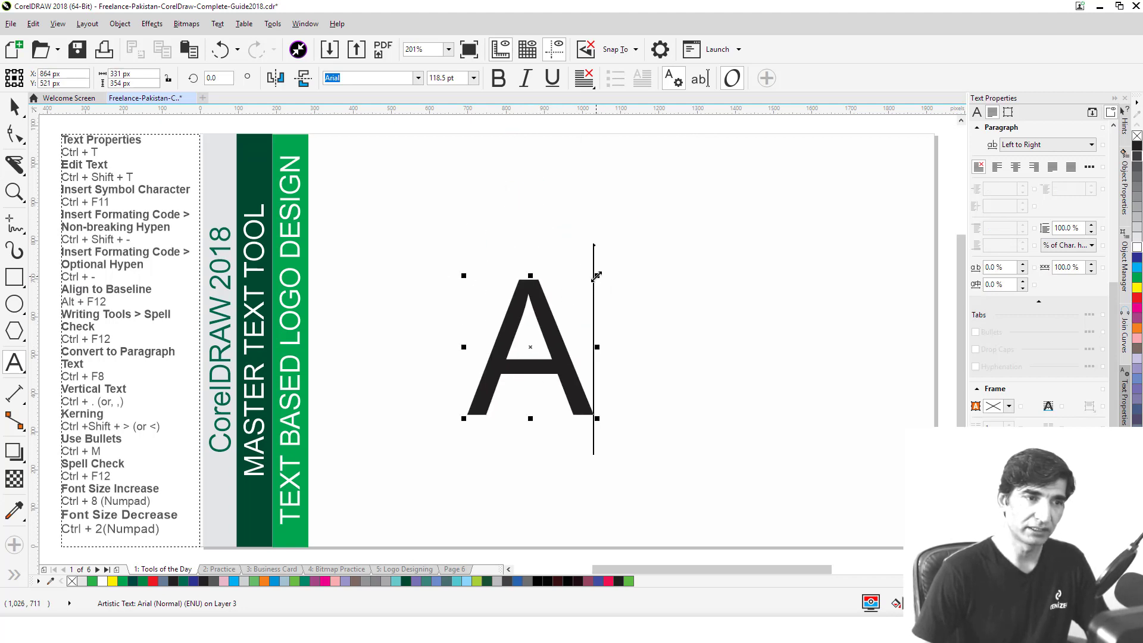
left_click_drag(596, 276, 722, 143)
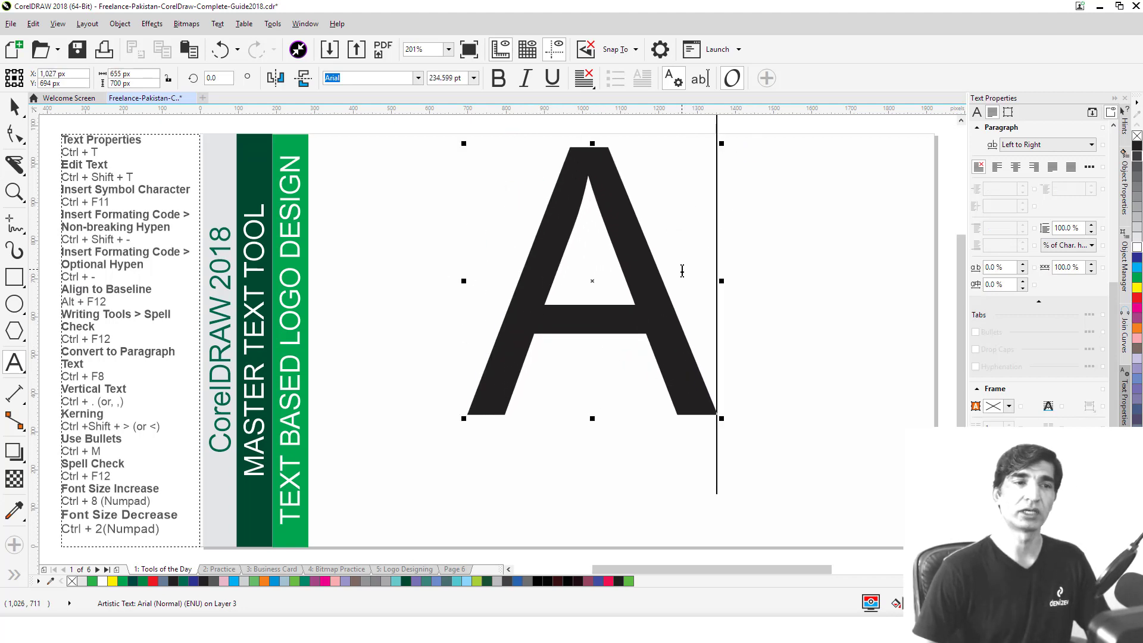
Change the font of the letter A to Open Sans Condensed (Bold)
left_click_drag(679, 269, 502, 268)
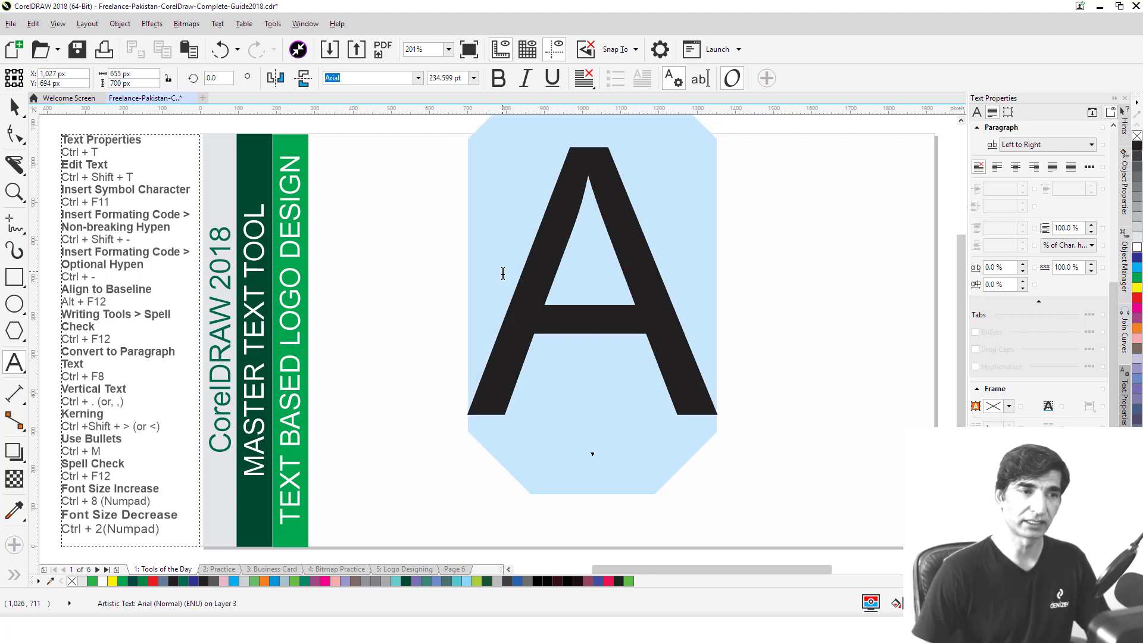
left_click(419, 79)
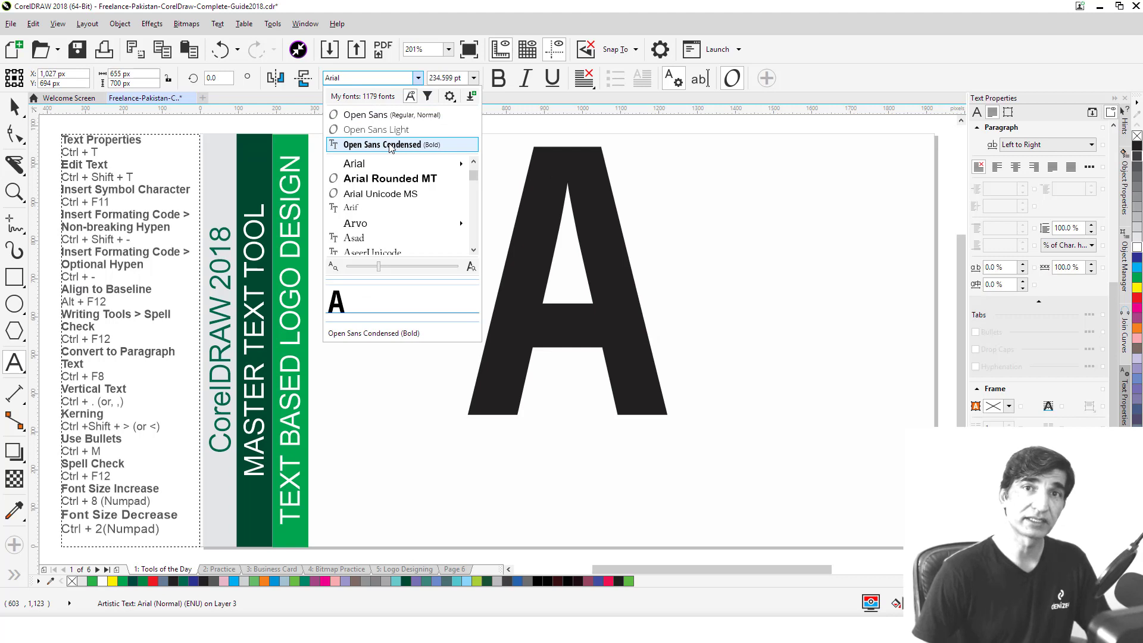
left_click(391, 145)
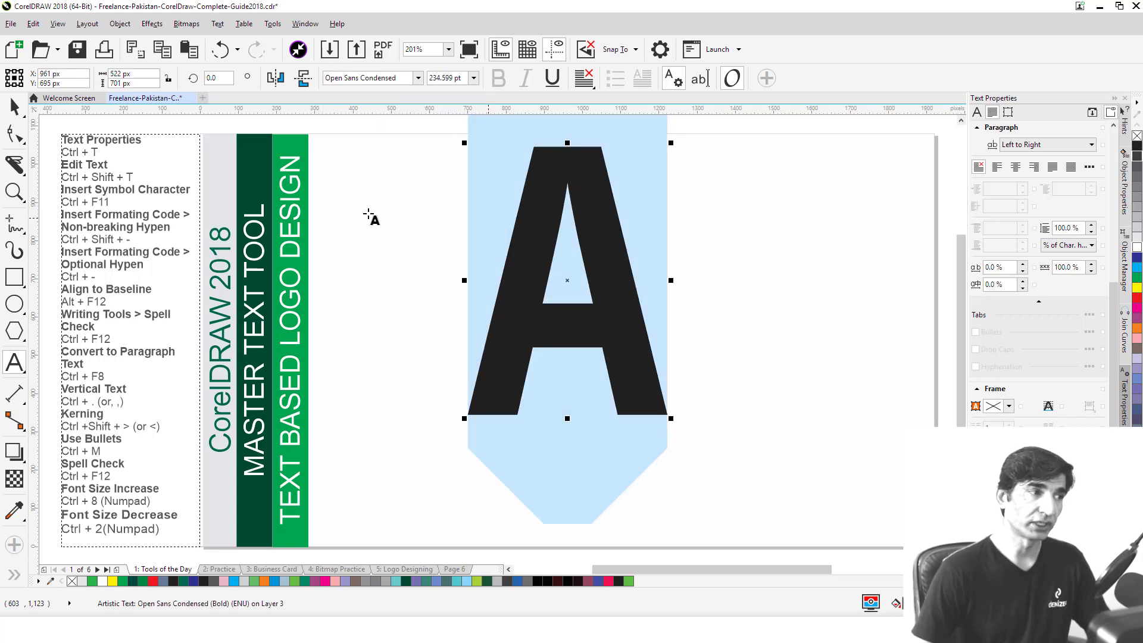
Crop the letter A vertically through its middle, keeping only its right half
left_click(22, 165)
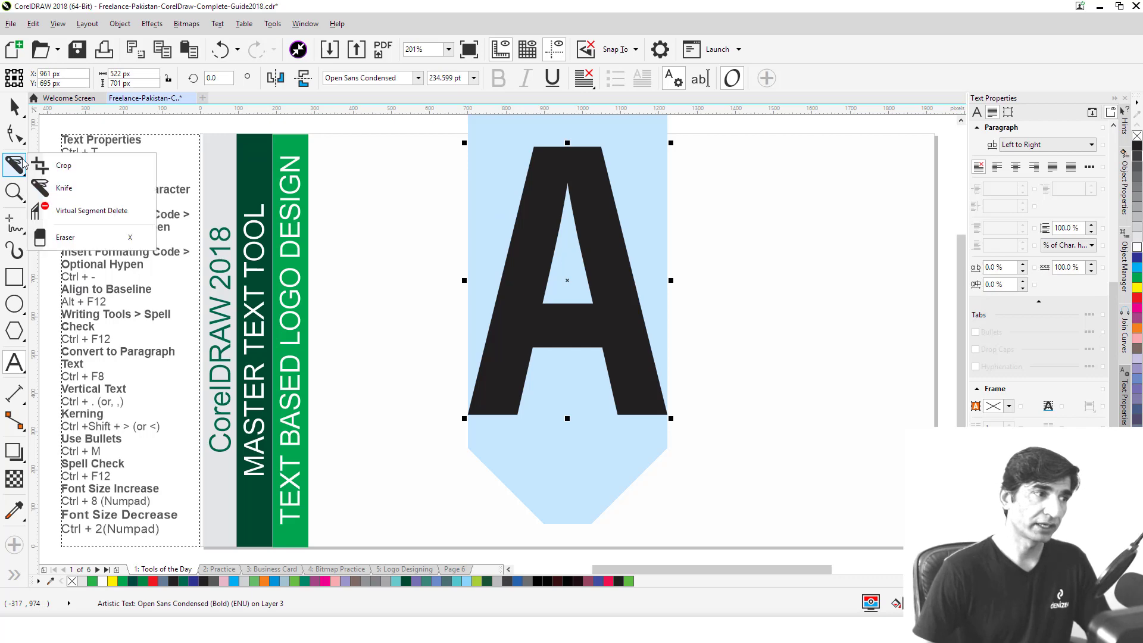
left_click(57, 165)
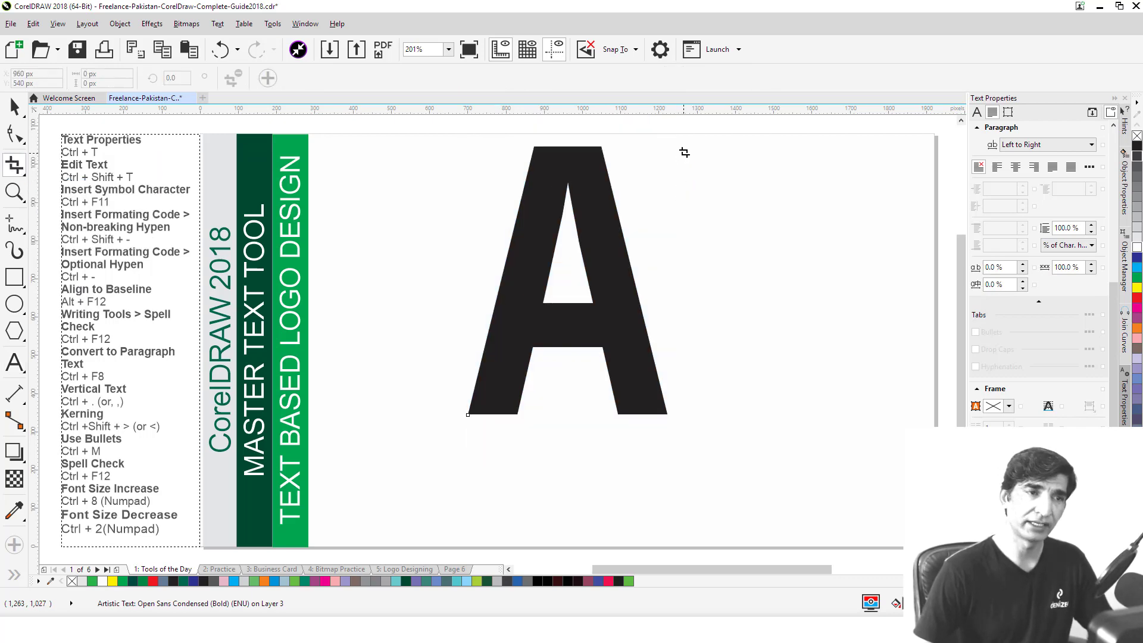
left_click_drag(691, 140, 568, 454)
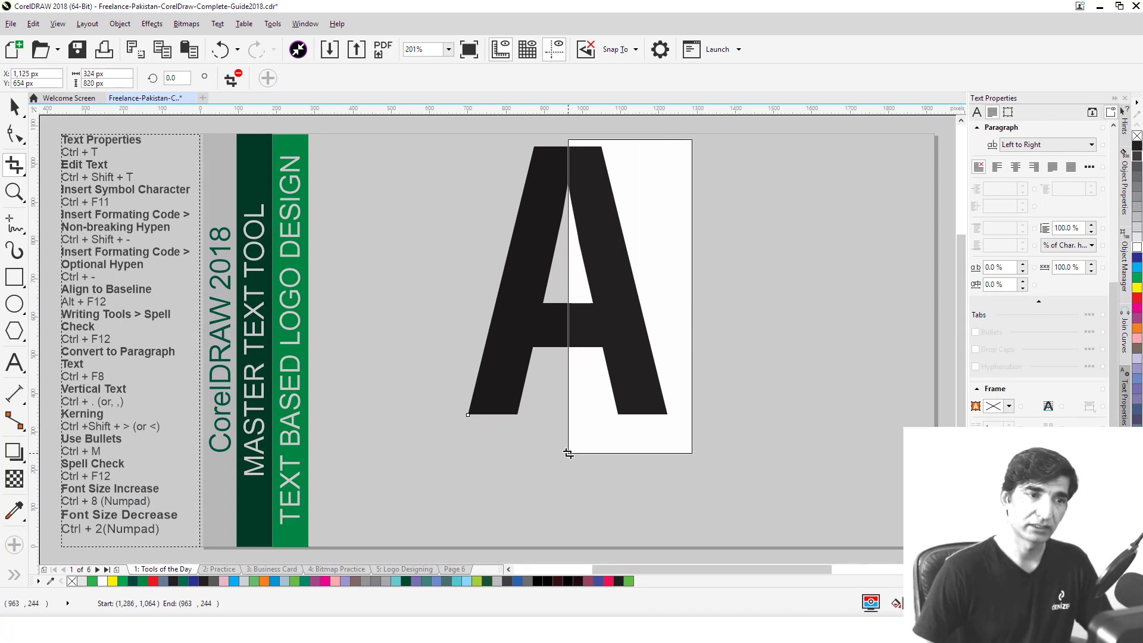
left_click_drag(568, 454, 568, 453)
double_click(623, 306)
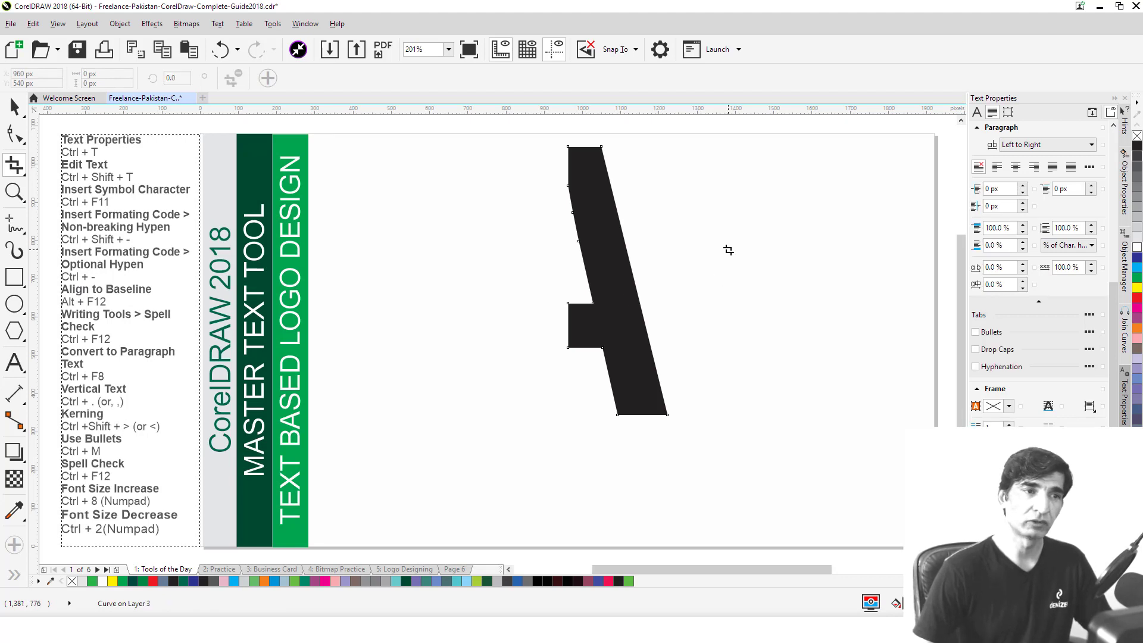
Mirror a copy of the half letter horizontally to complete the A, and fill the mirrored left half with red
key("space")
left_click(618, 326)
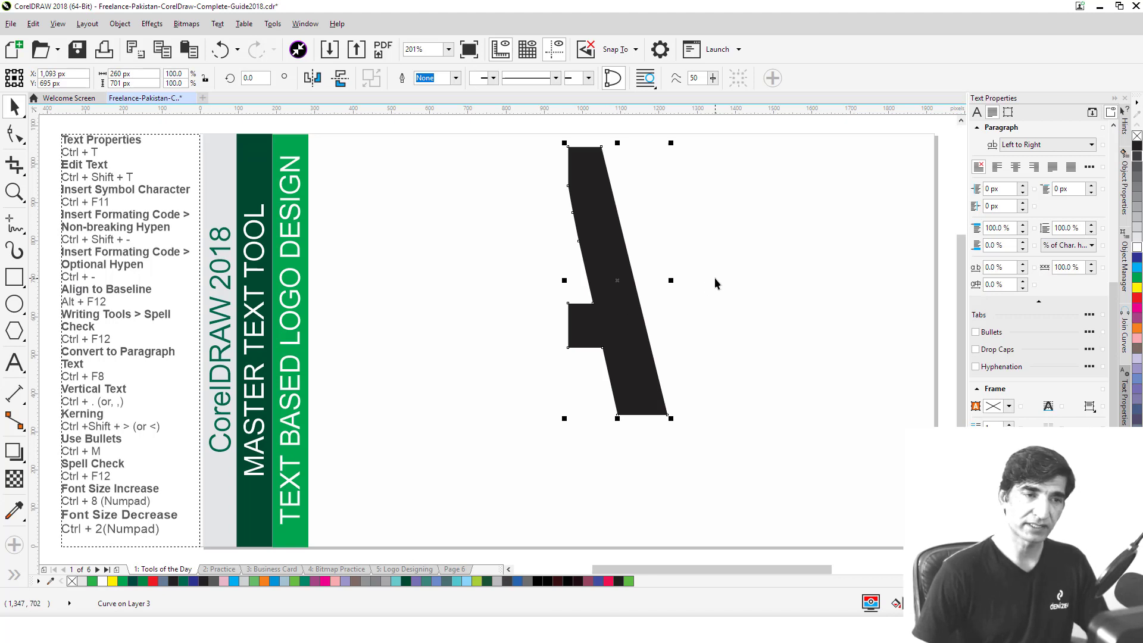
left_click_drag(671, 280, 564, 279)
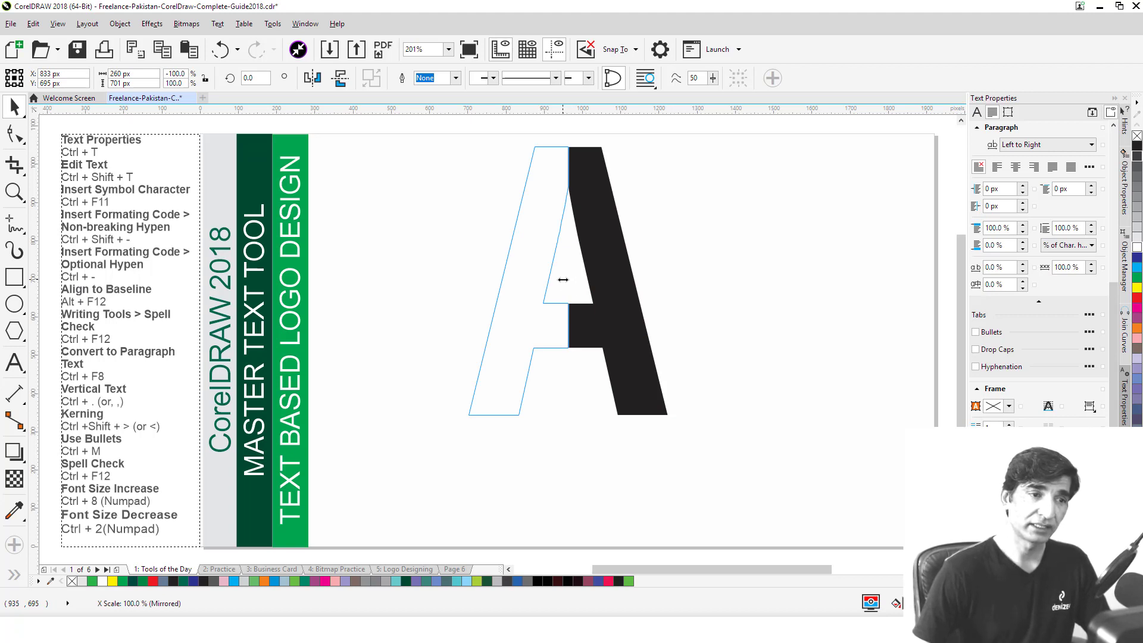
left_click_drag(563, 279, 566, 280)
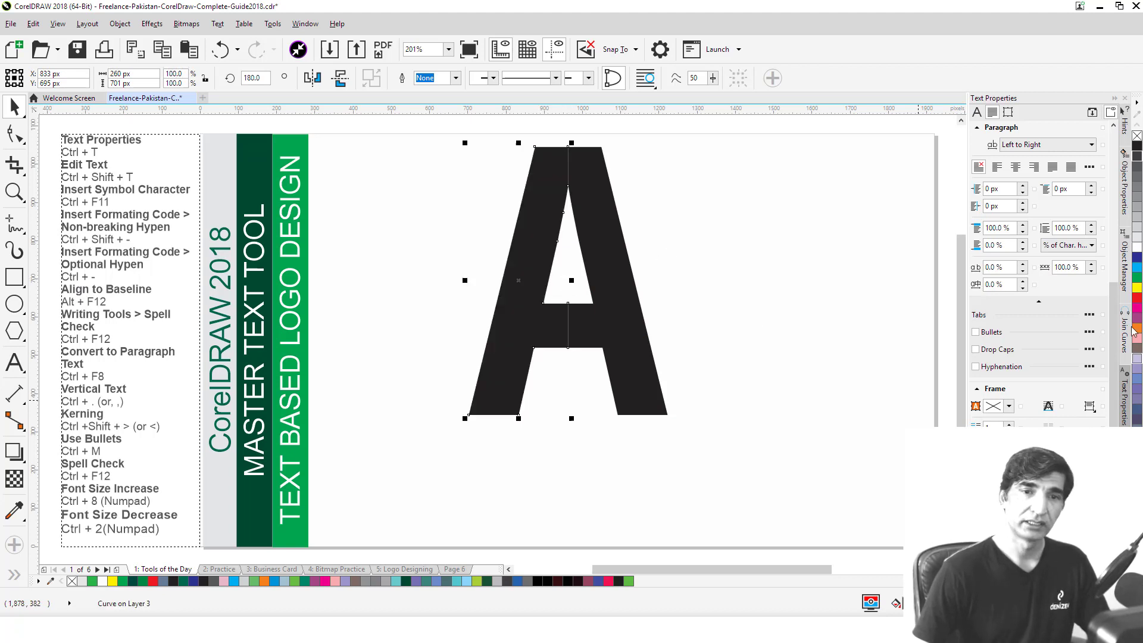
left_click(1137, 297)
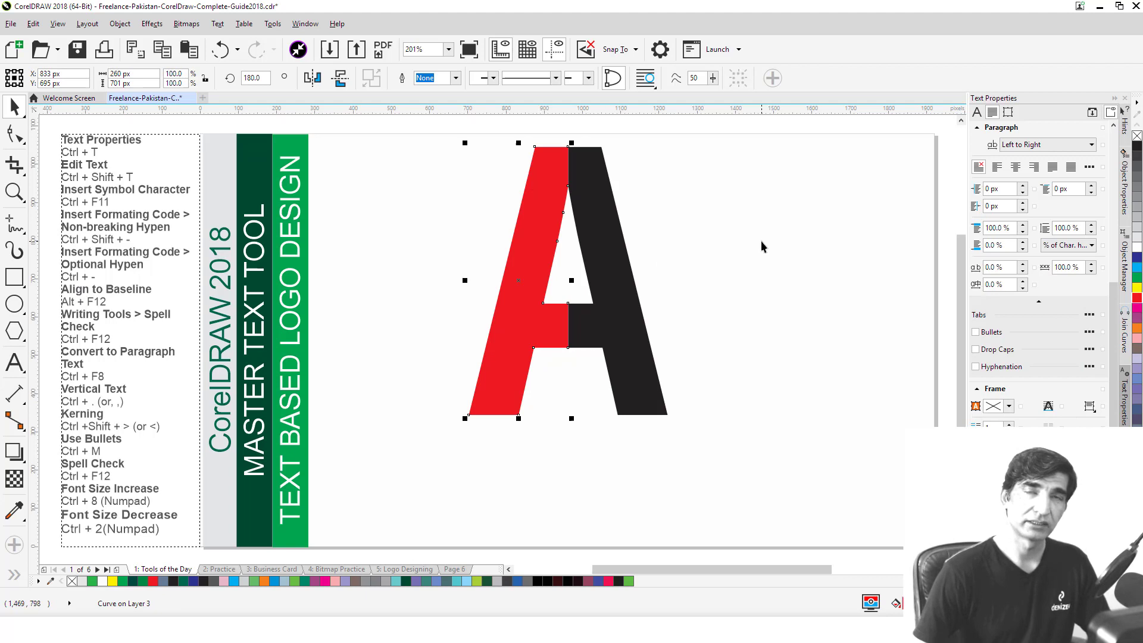
left_click(762, 241)
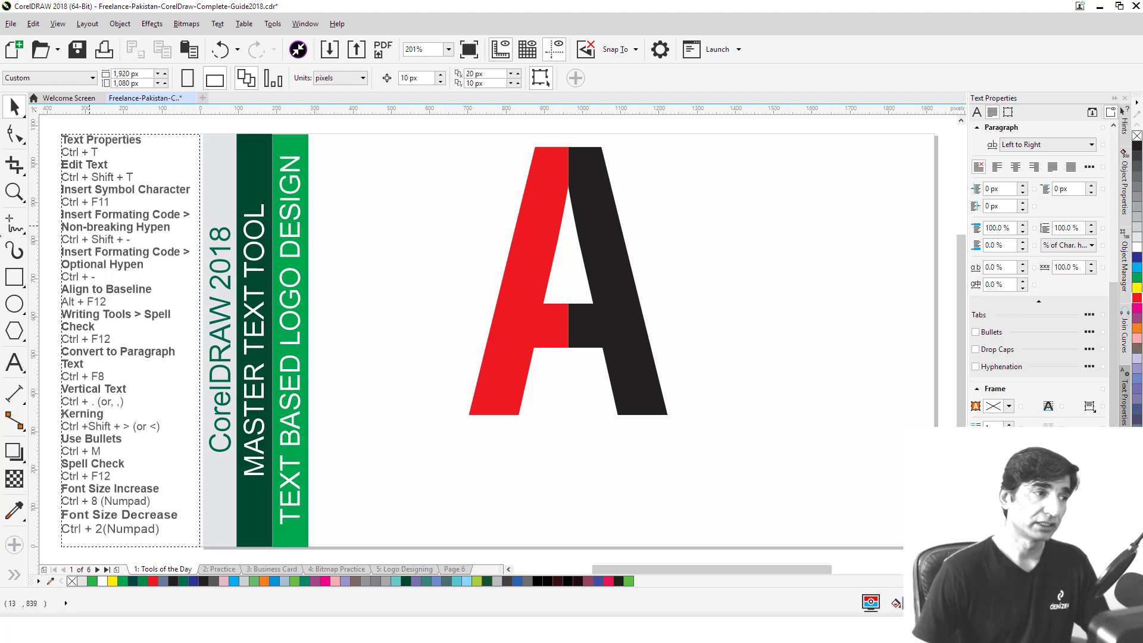
Draw a circle about 262 px in diameter beside the A and turn it into a 0° to 270° pie
left_click(18, 306)
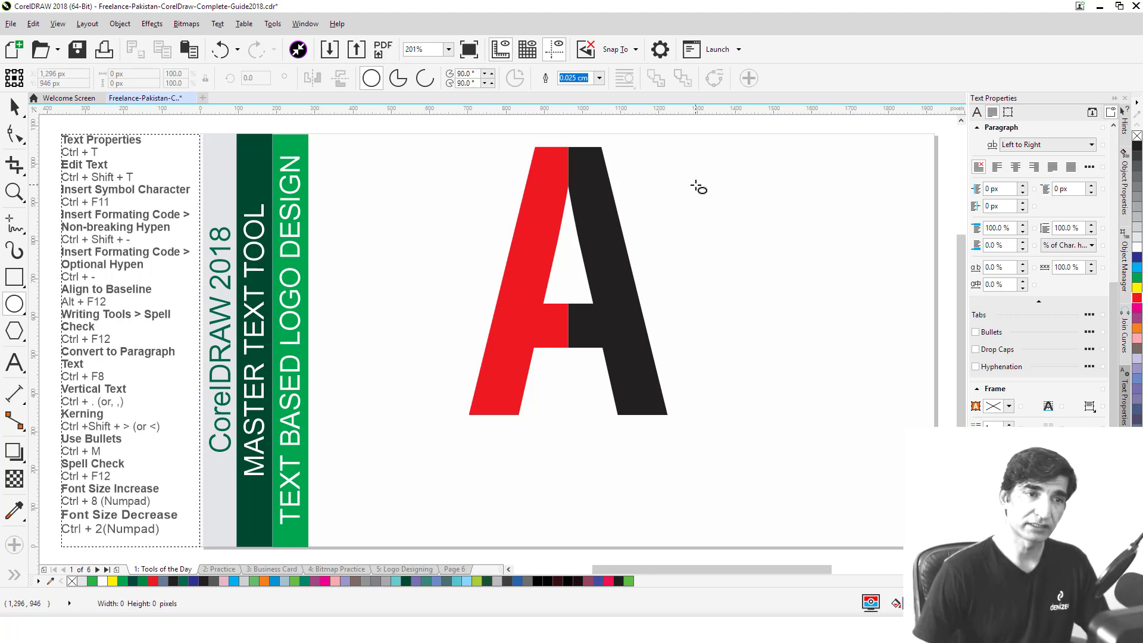
mouse_move(694, 188)
left_mouse_down()
mouse_move(780, 273)
mouse_move(768, 286)
left_mouse_up()
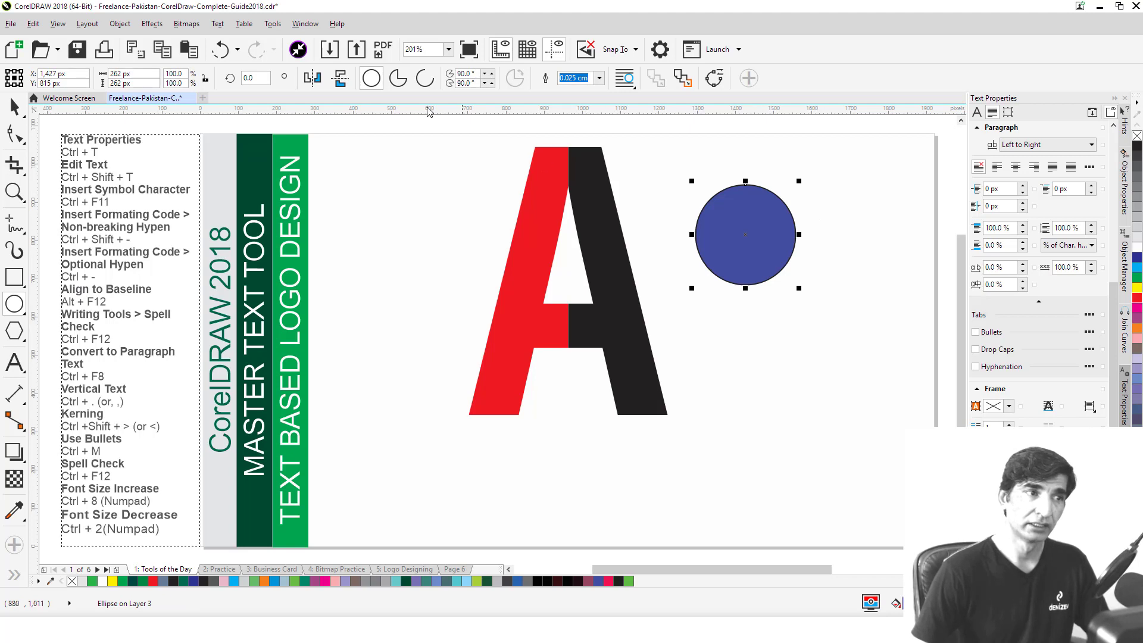
left_click(398, 80)
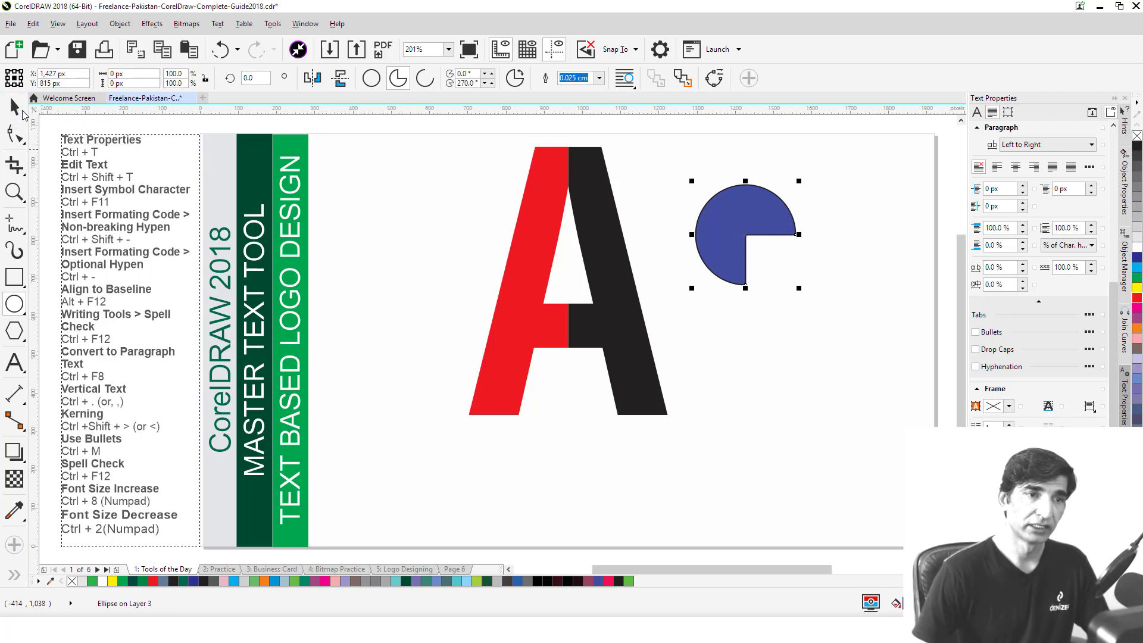
Rotate the pie shape to 315° so its notch points down, and centre it over the A's crossbar
left_click(14, 107)
left_click(740, 245)
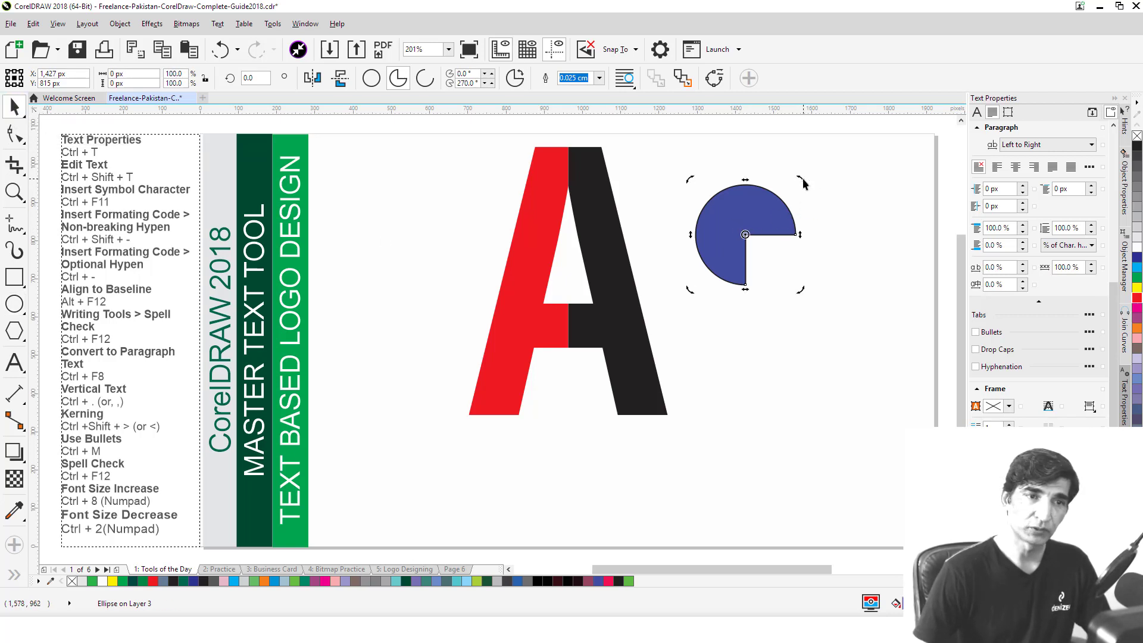
left_click_drag(807, 179, 831, 231)
left_click_drag(759, 235, 599, 301)
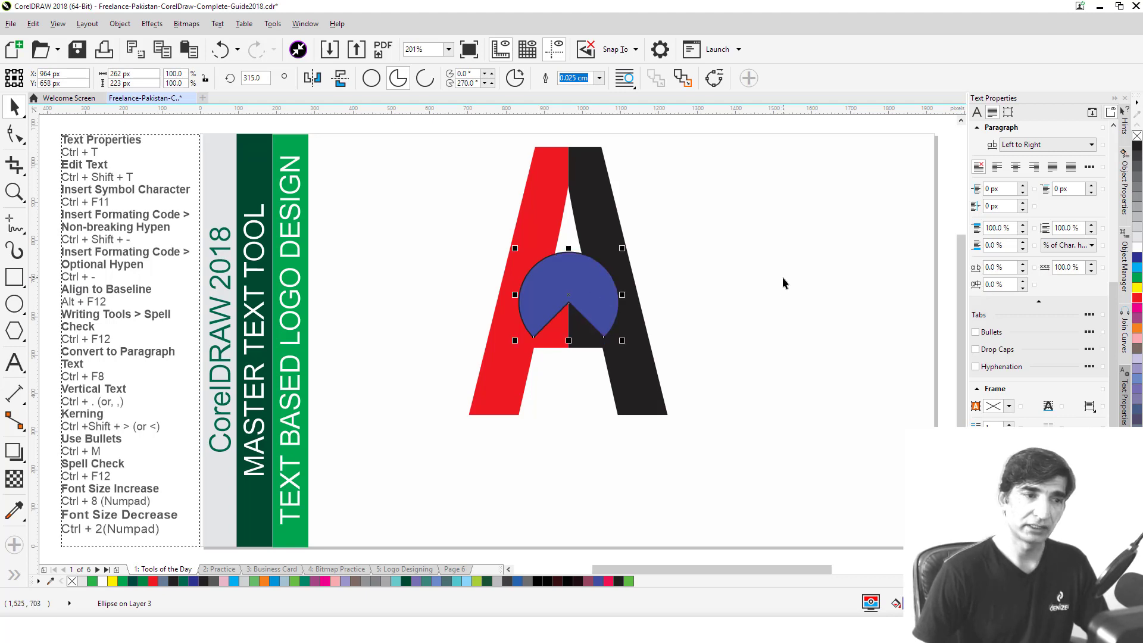
key("ctrl+z")
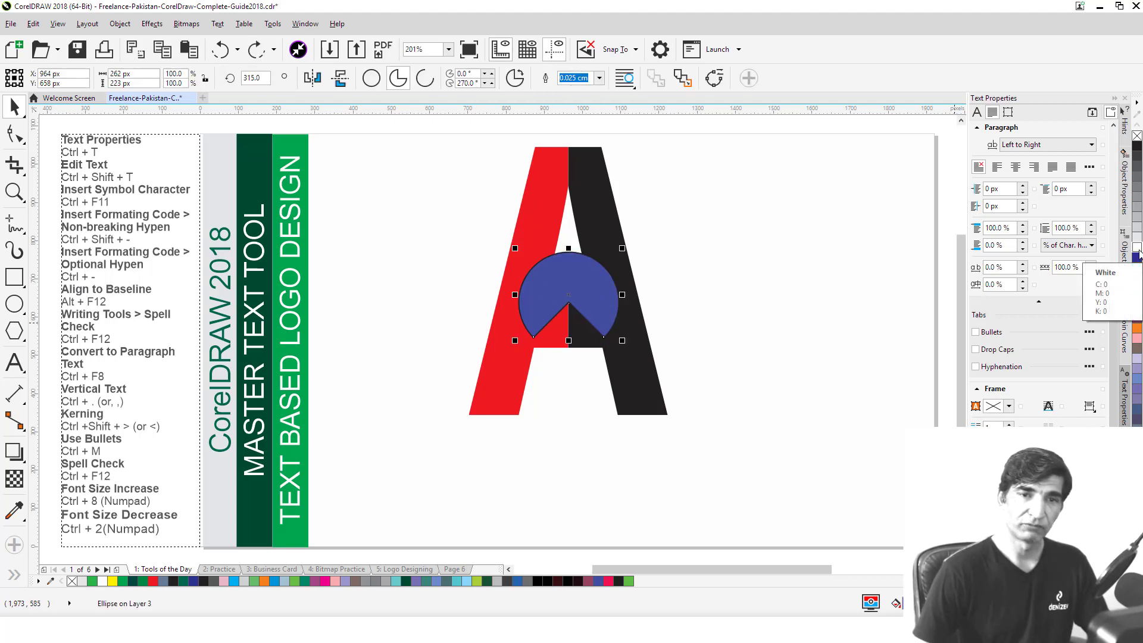
Fill the pie shape with white and remove its outline
left_click(1137, 252)
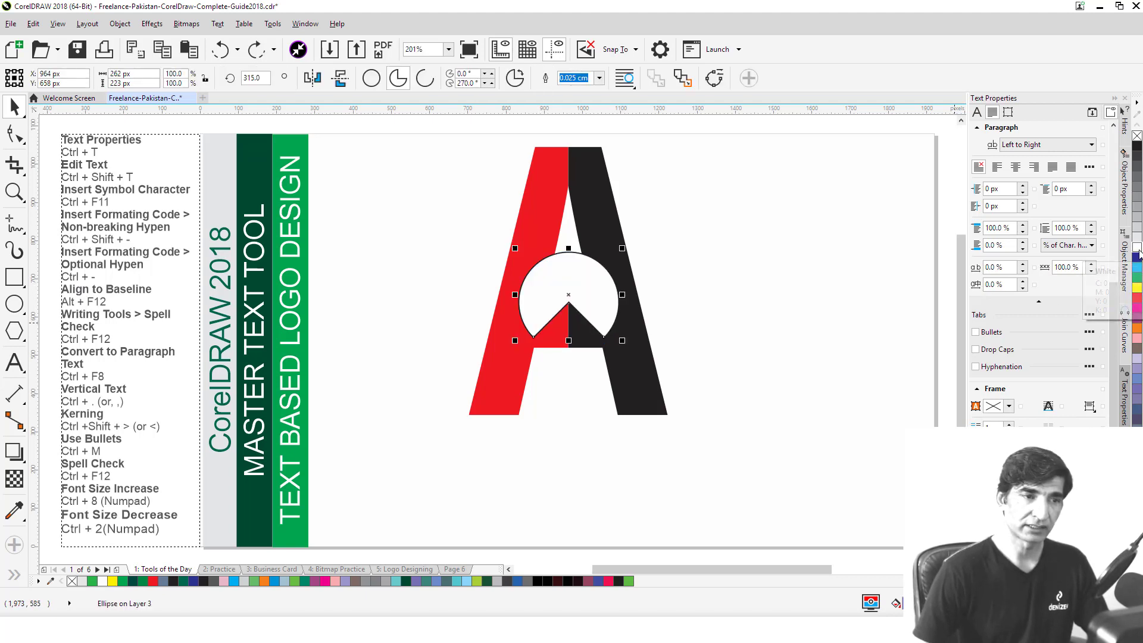
right_click(1137, 136)
left_click(809, 222)
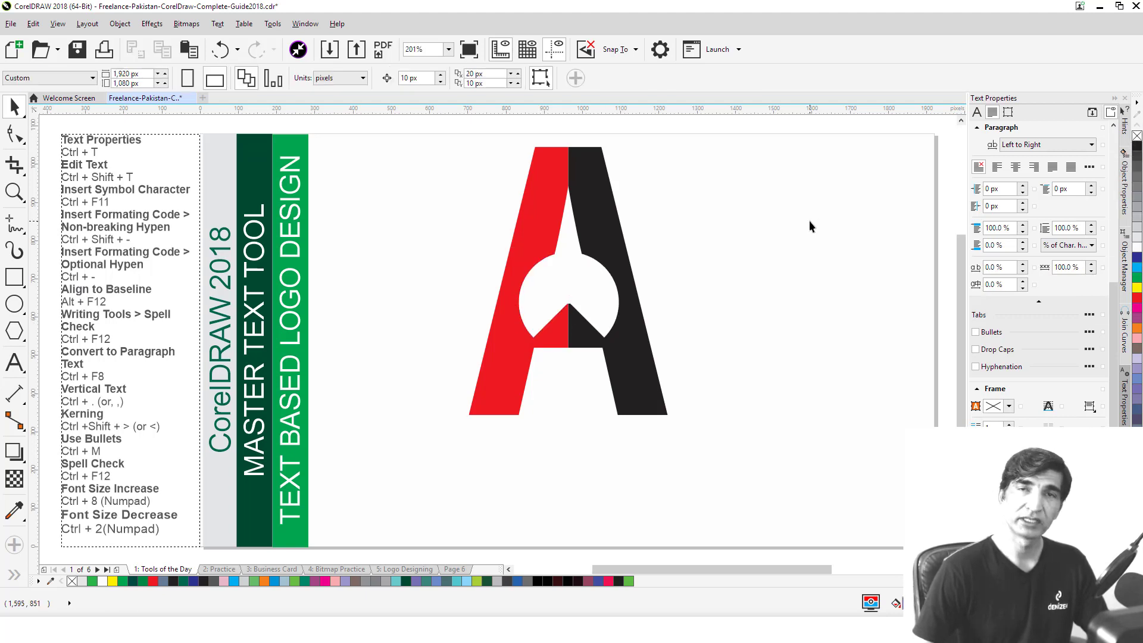
Trim the black half of the A with the white pie shape
left_click(603, 280)
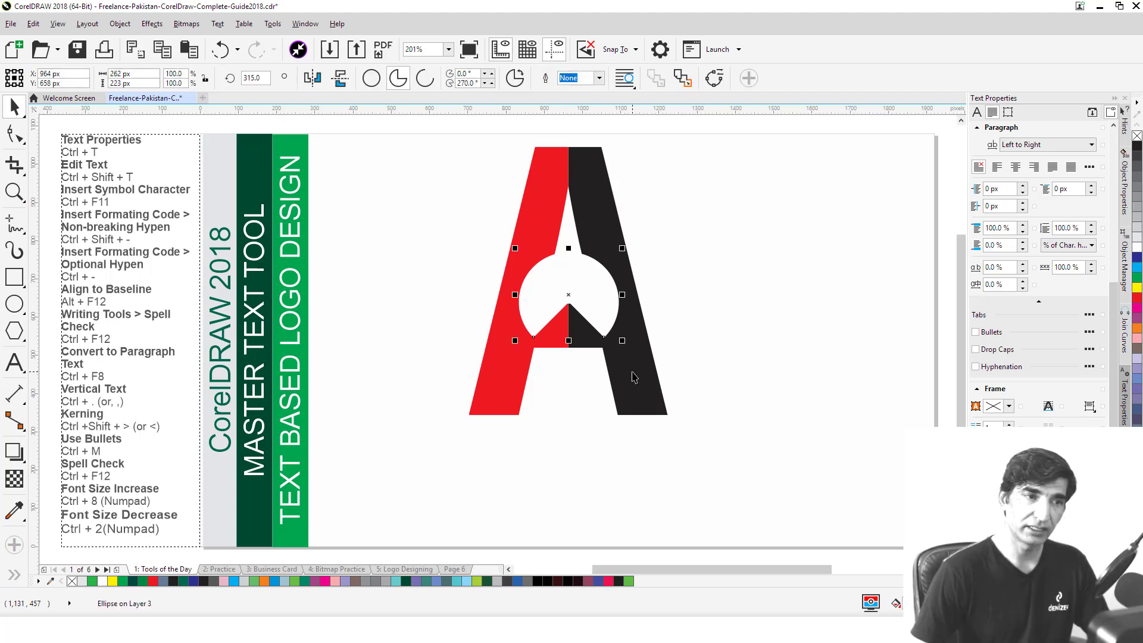
left_click(632, 376, "shift")
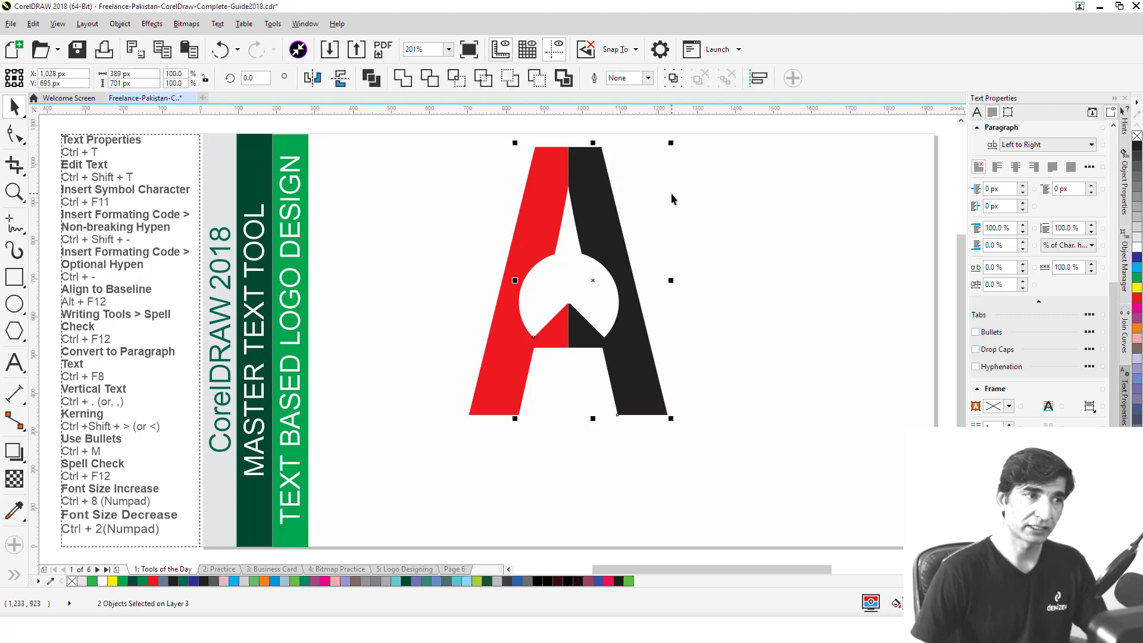
left_click(429, 79)
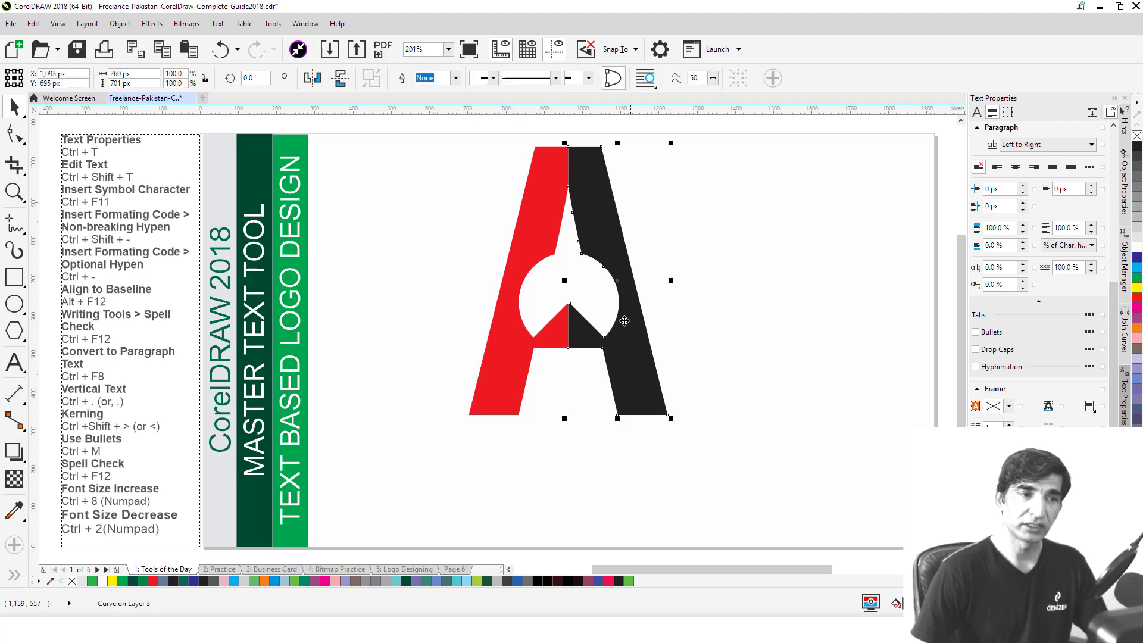
left_click(816, 314)
Trim the red half of the A with the white pie shape, and leave the pie shape selected
left_click(545, 298)
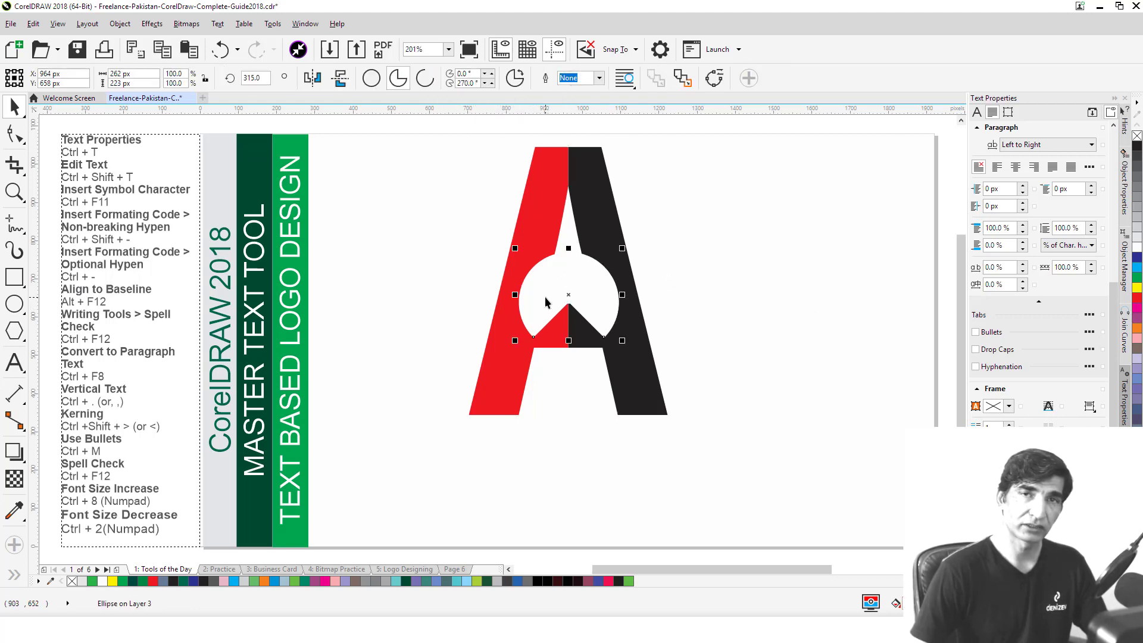
left_click(543, 218, "shift")
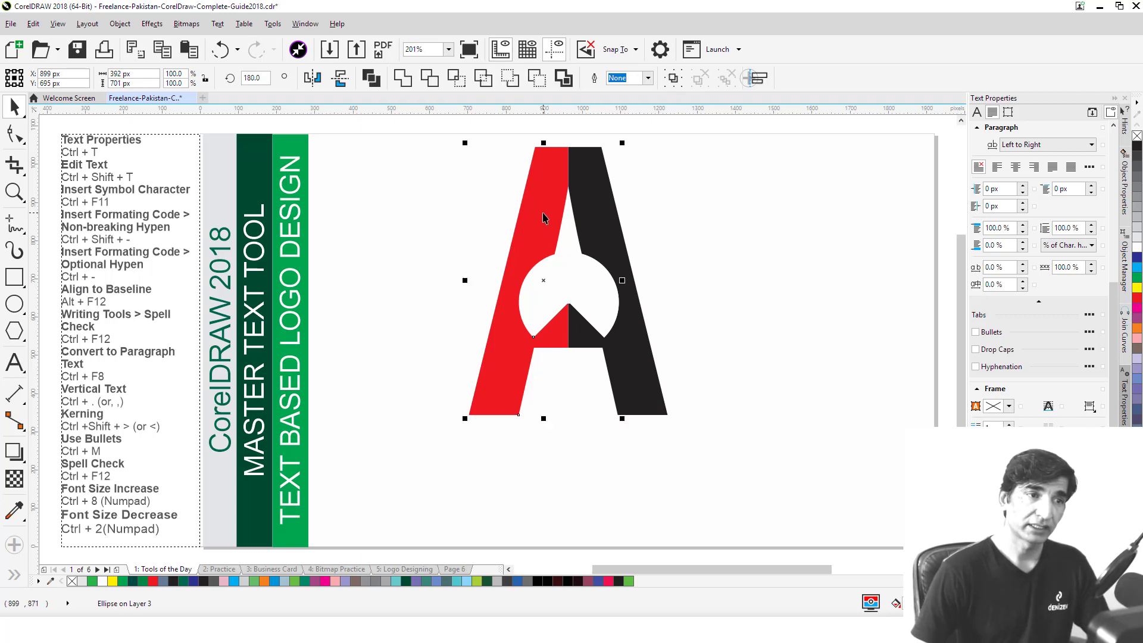
left_click(430, 78)
left_click(797, 255)
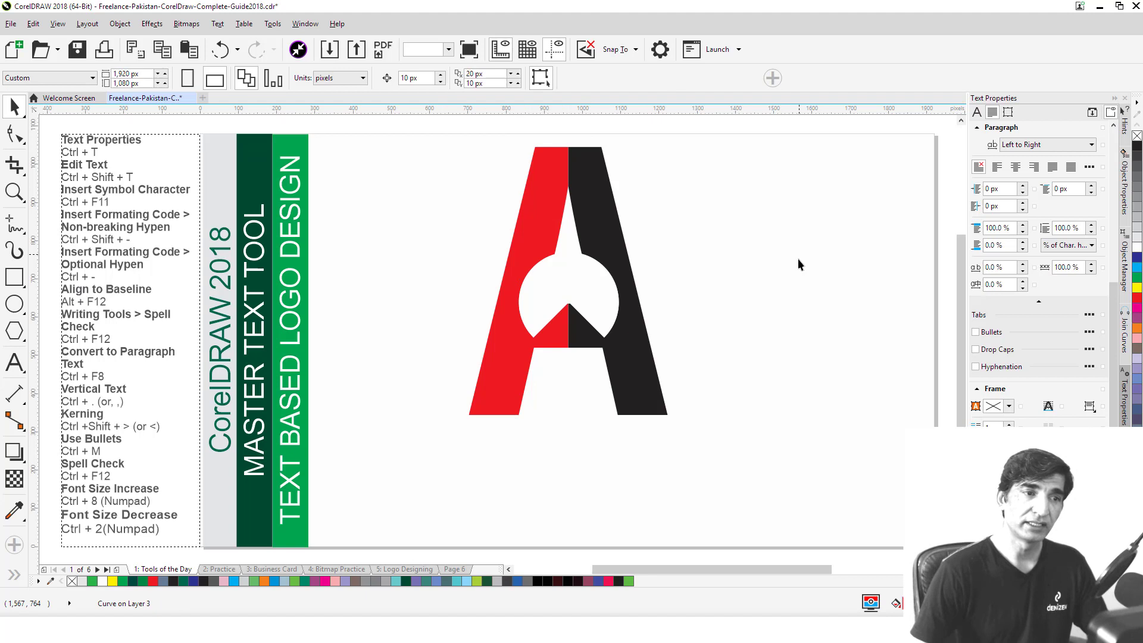
left_click(567, 287)
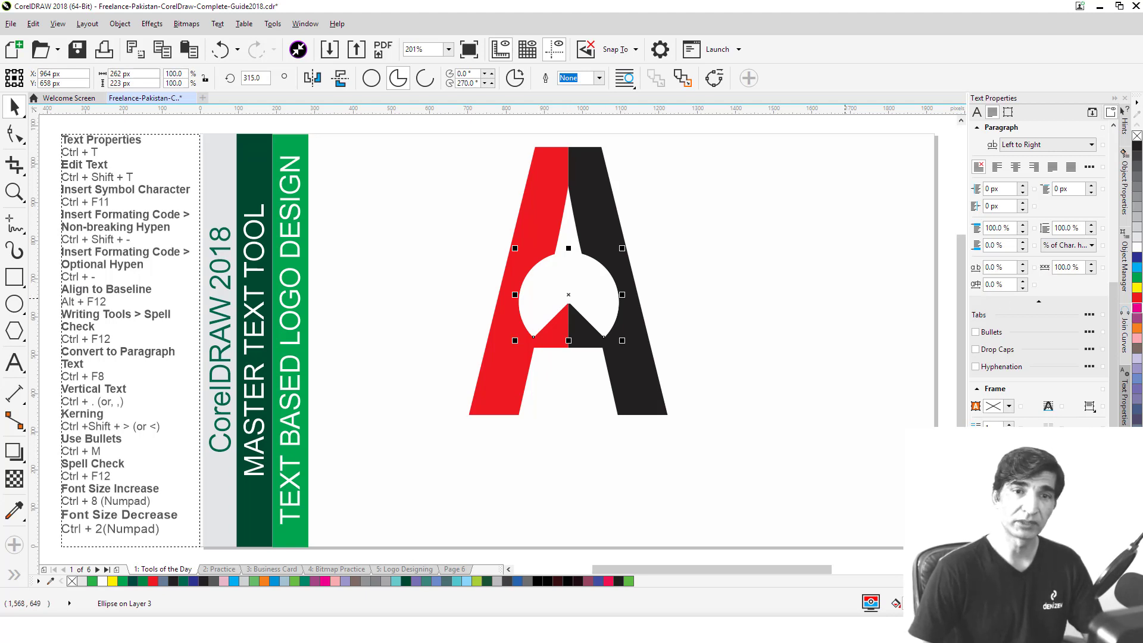
Remove the white pie shape, move both halves of the A over the side banners to check the cutout, and return them to the page
left_click(702, 243)
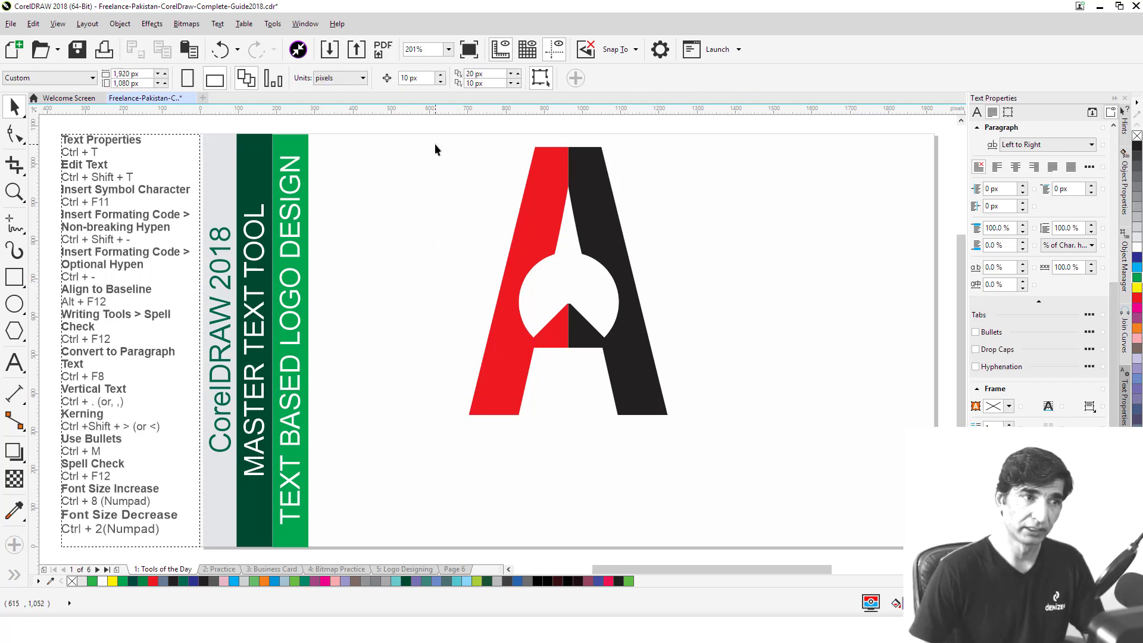
left_click_drag(436, 143, 684, 452)
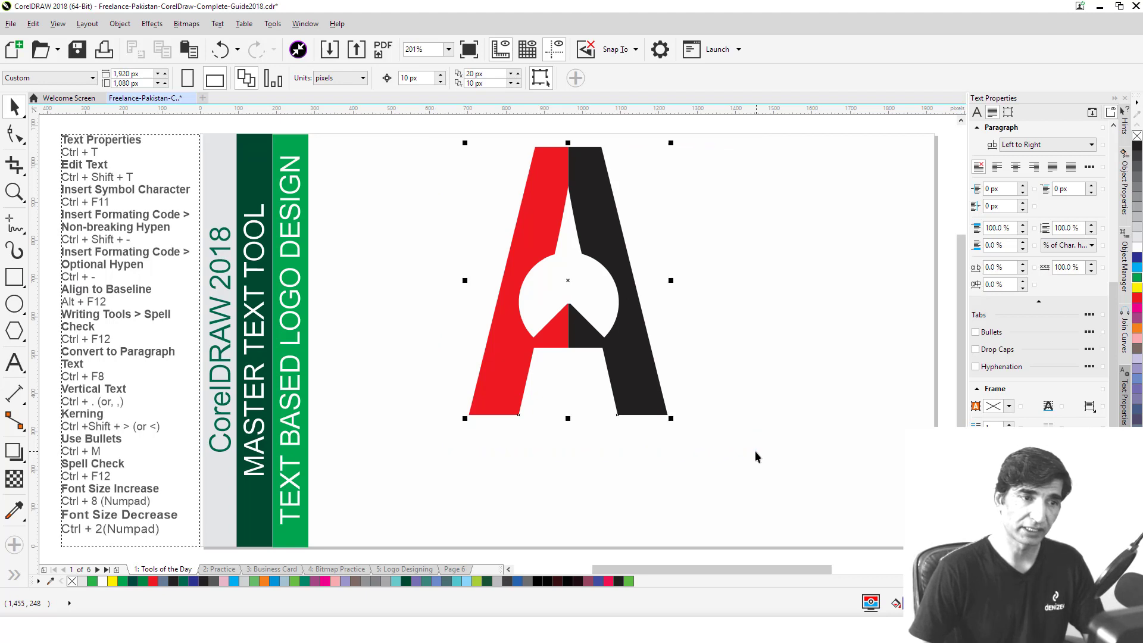
left_click_drag(651, 378, 336, 358)
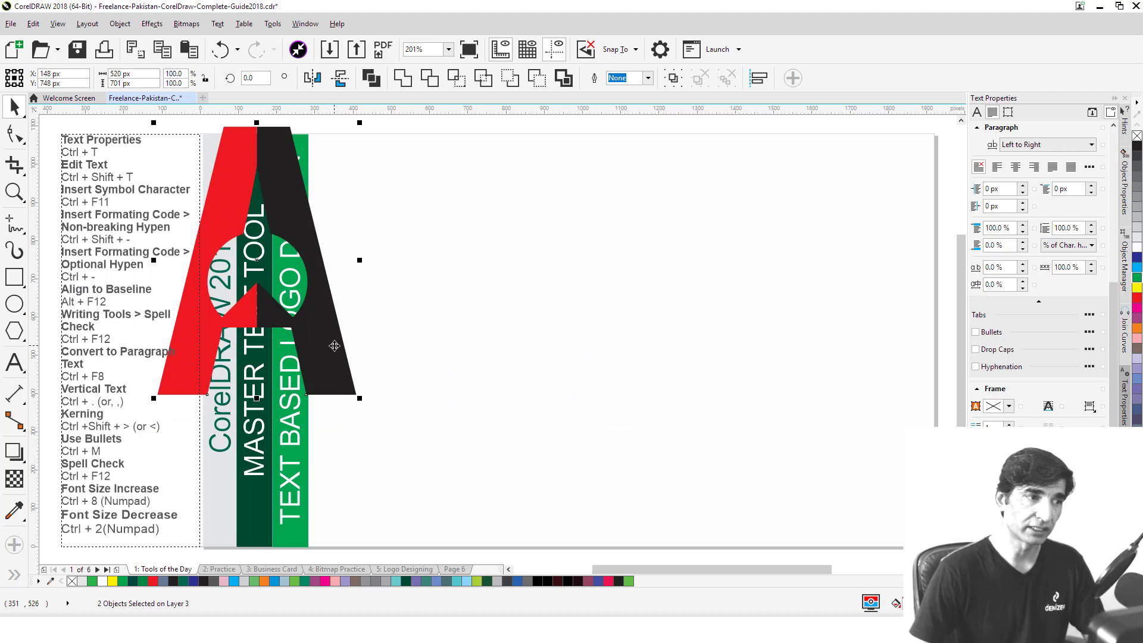
left_click_drag(335, 346, 619, 405)
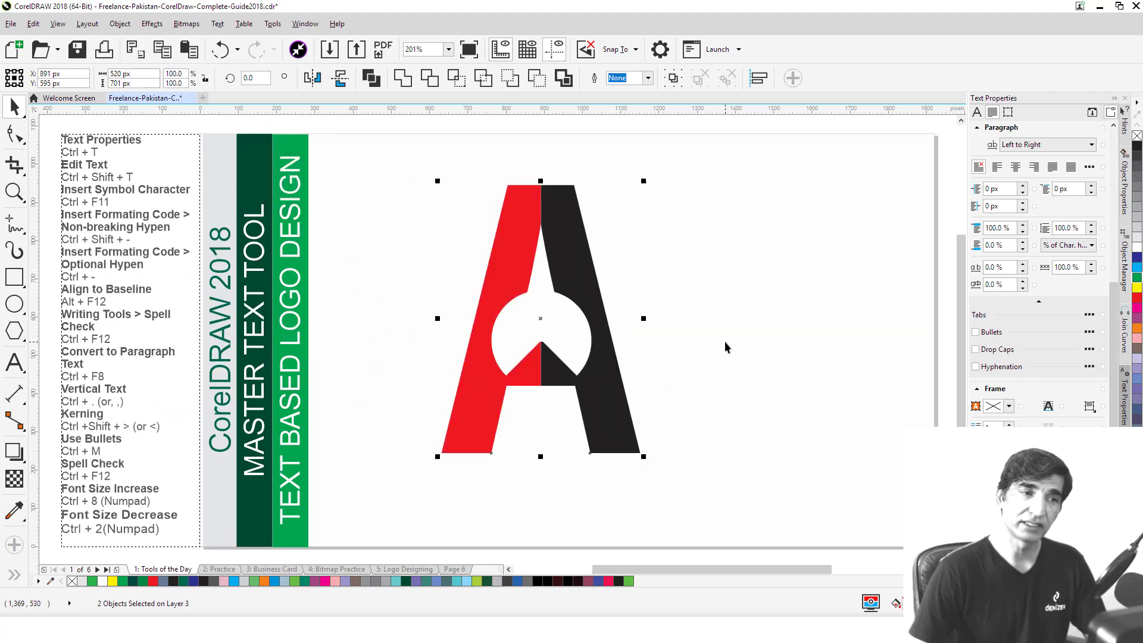
left_click(725, 347)
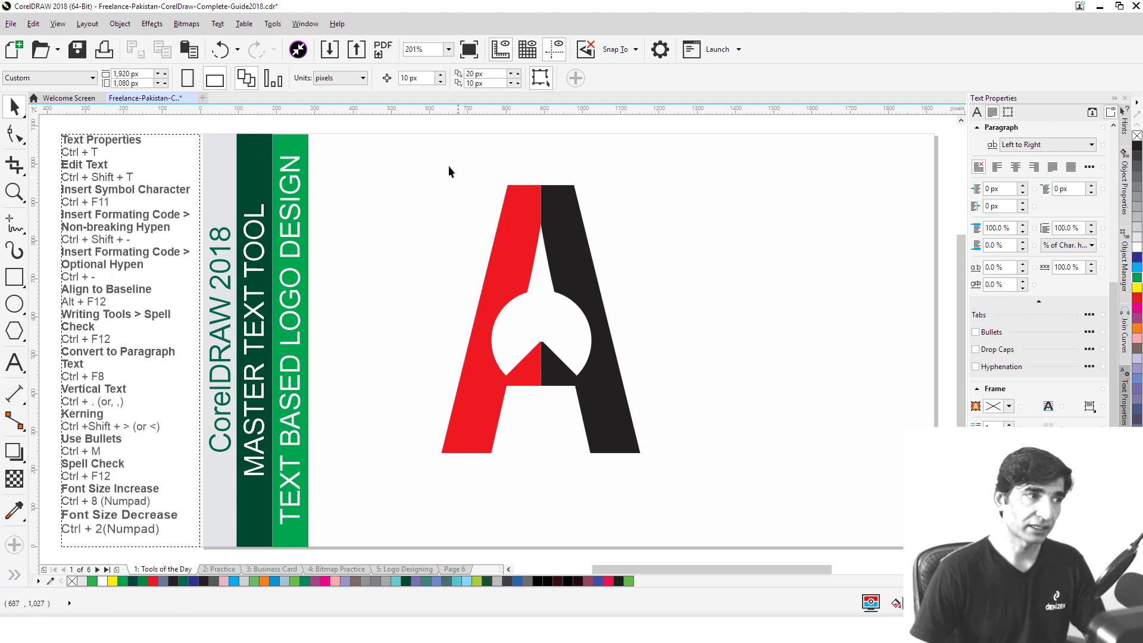
Draw a 52 px wide Artistic Media stroke, about 530 × 550 px, curving upward from beside the A's black leg
left_click(12, 250)
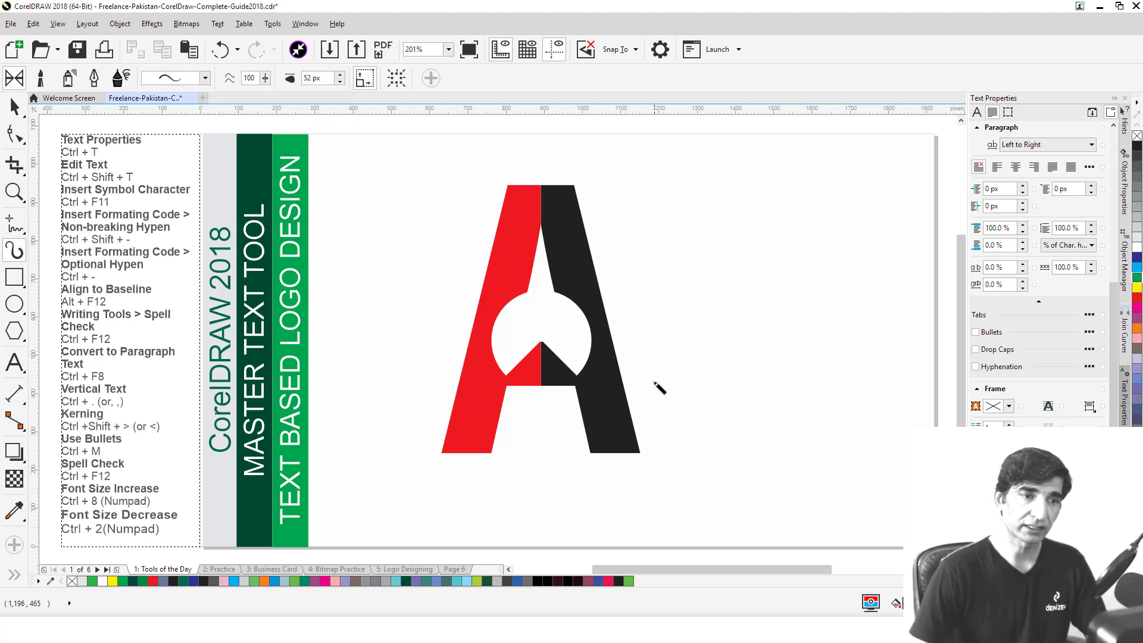
mouse_move(657, 360)
left_mouse_down()
mouse_move(688, 302)
mouse_move(822, 242)
mouse_move(863, 148)
left_mouse_up()
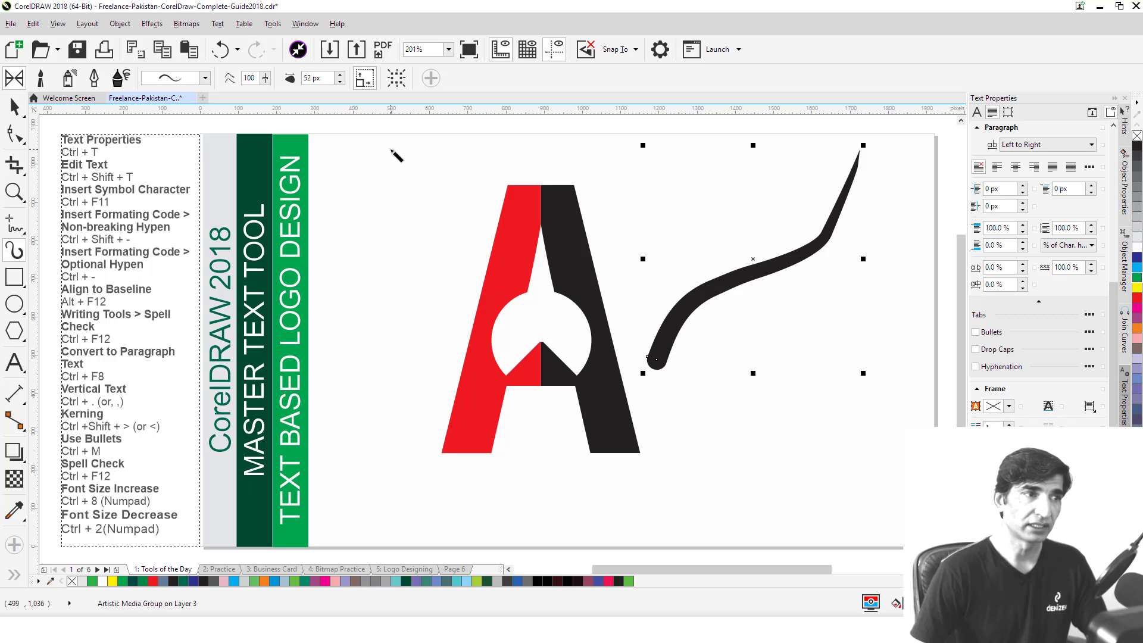
left_click(13, 106)
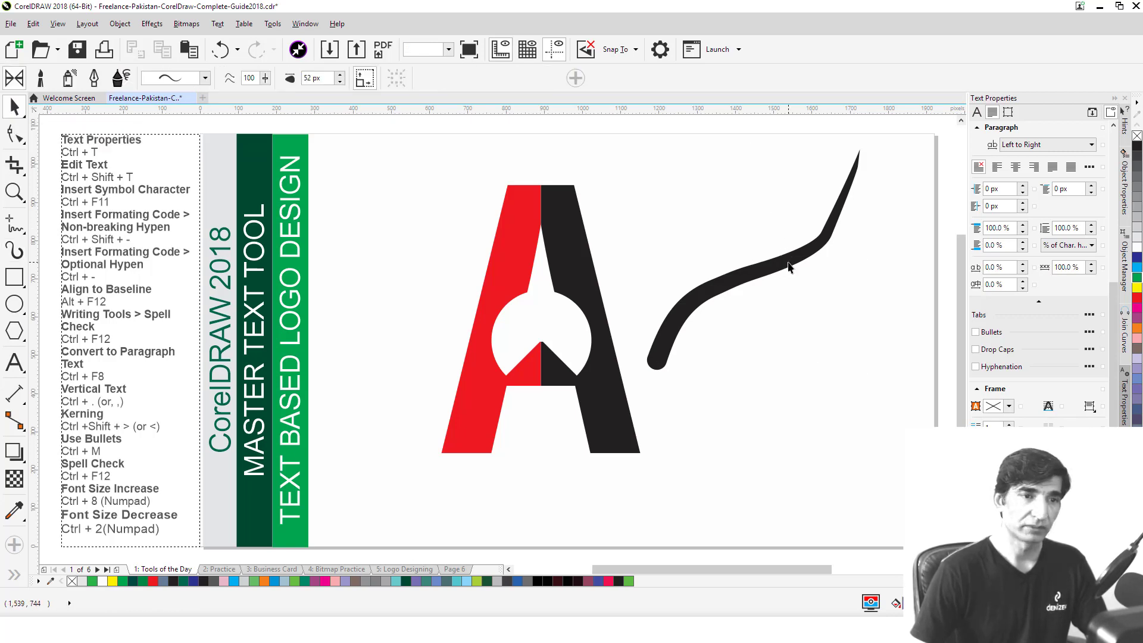
Set the Artistic Media stroke's width to 116 px and deselect it
left_click(206, 78)
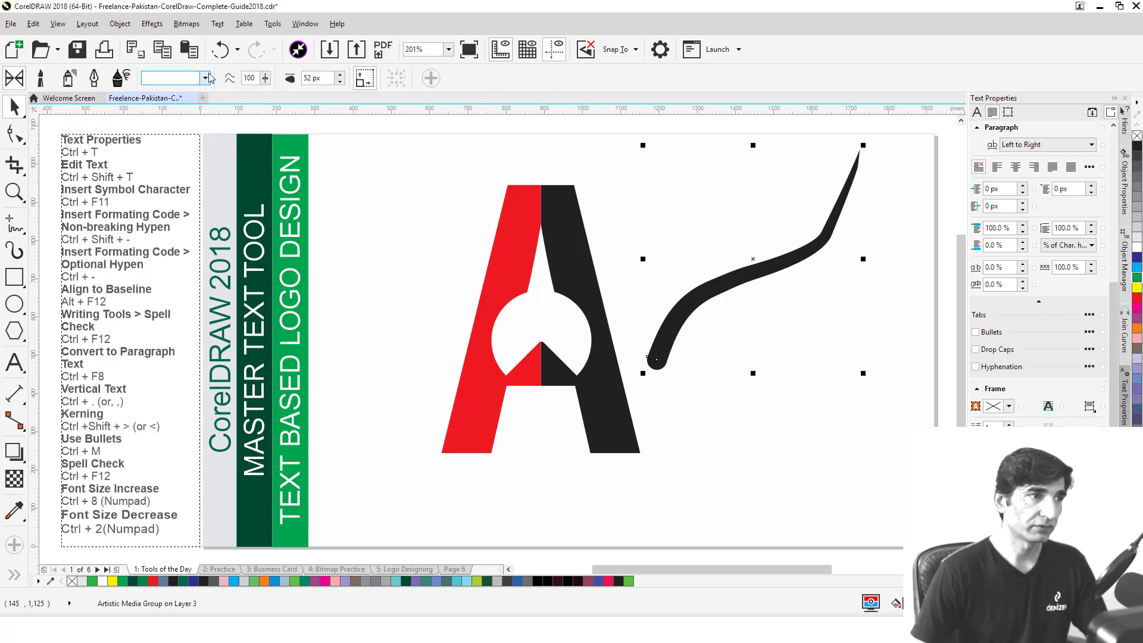
left_click(339, 74)
left_click(339, 74)
left_click(339, 74)
left_click(340, 74)
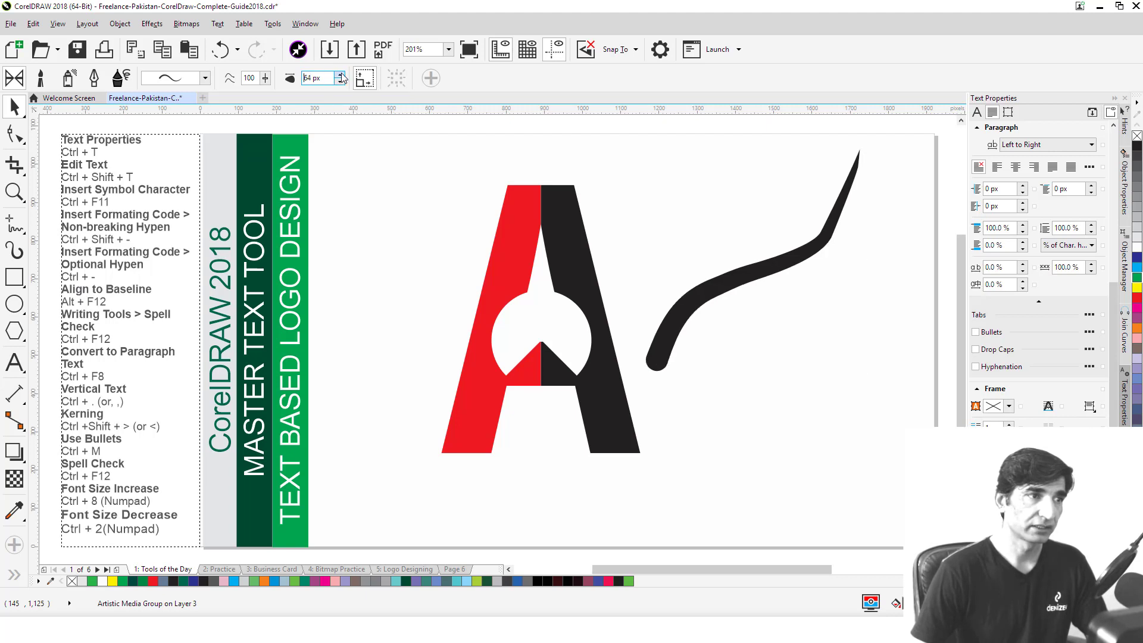
left_click(340, 74)
left_click(339, 74)
left_click(340, 75)
left_click(340, 74)
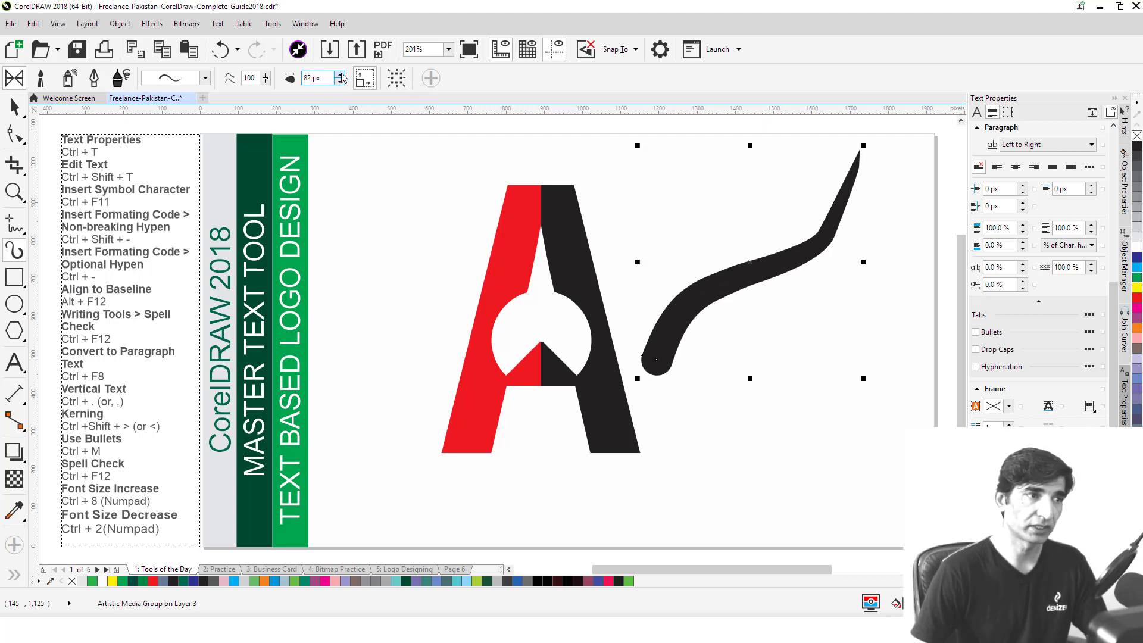
left_click(341, 74)
left_click(341, 74)
left_click(341, 74)
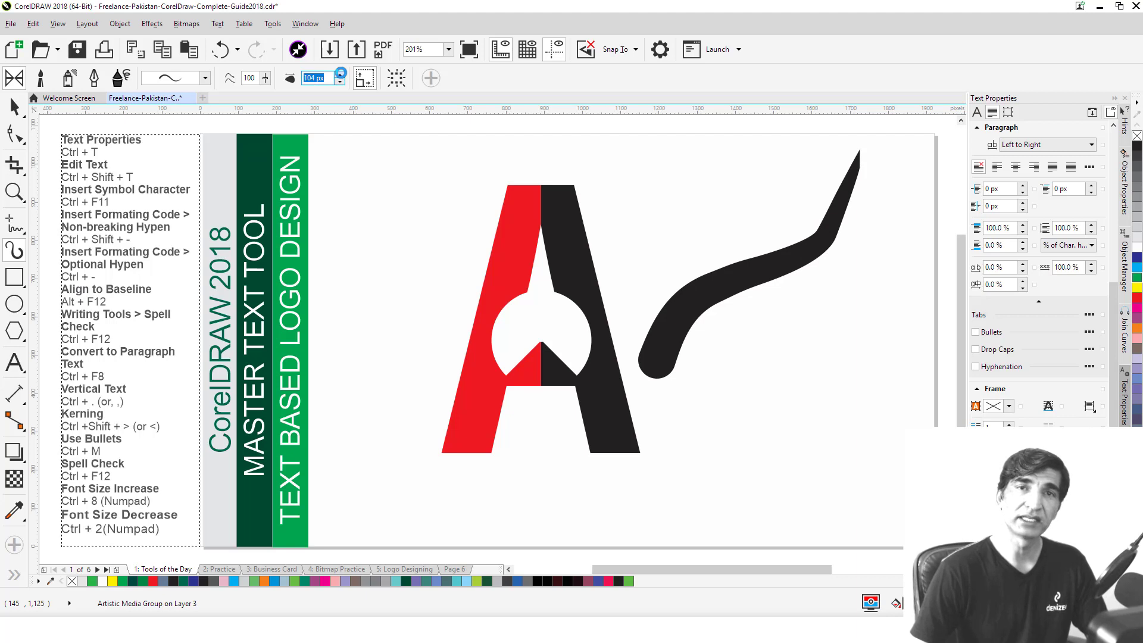
left_click(341, 74)
left_click(341, 75)
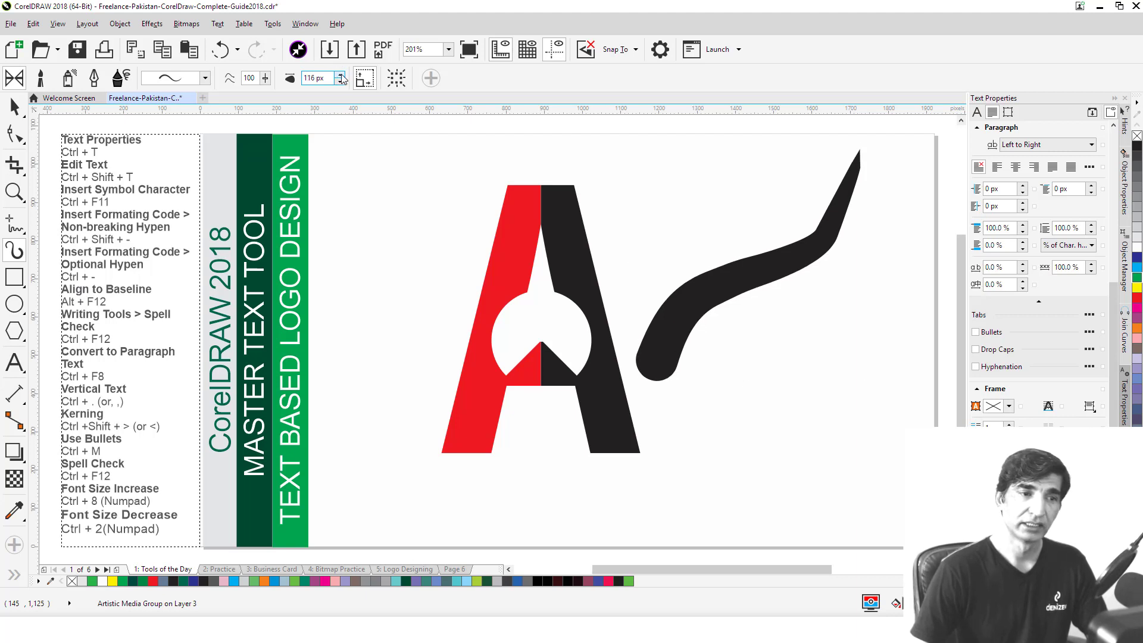
left_click(631, 211)
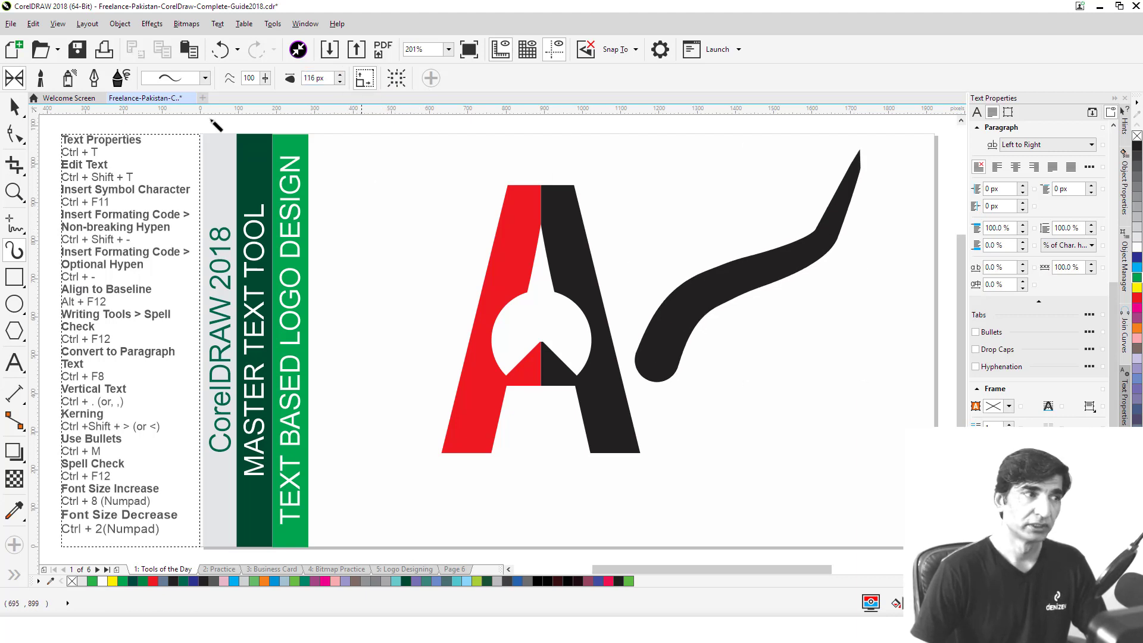
Move the stroke so its thick rounded end overlaps the foot of the A's black leg
left_click(15, 108)
left_click(696, 331)
left_click_drag(695, 331, 675, 400)
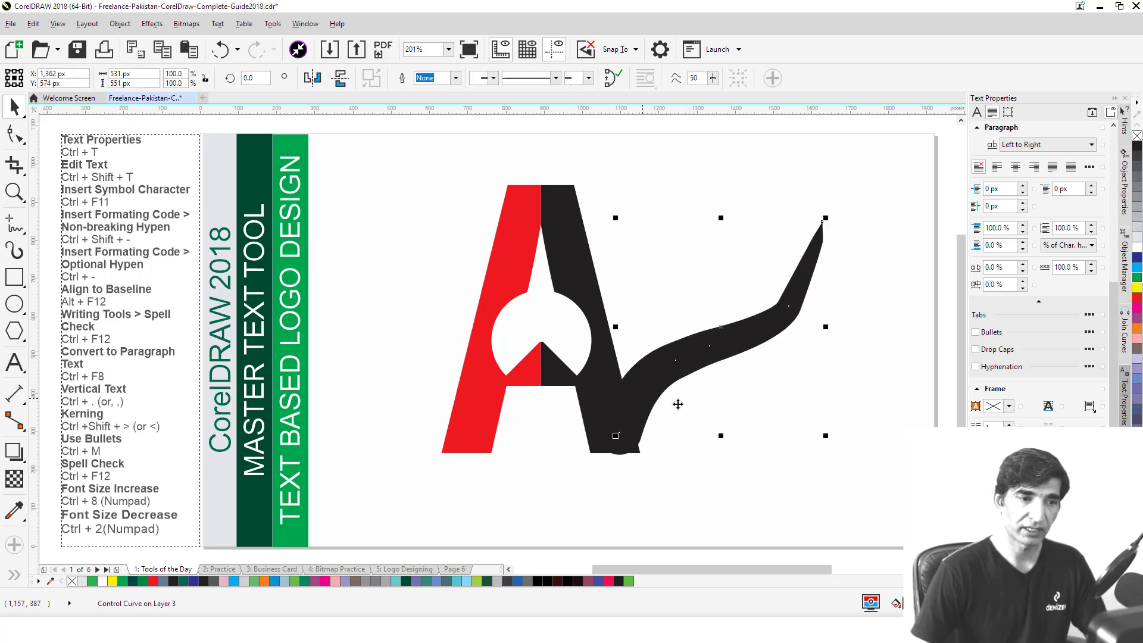
In Wireframe view, shift the stroke's lower end node inside the A's black leg, and return to Enhanced view
left_click(57, 24)
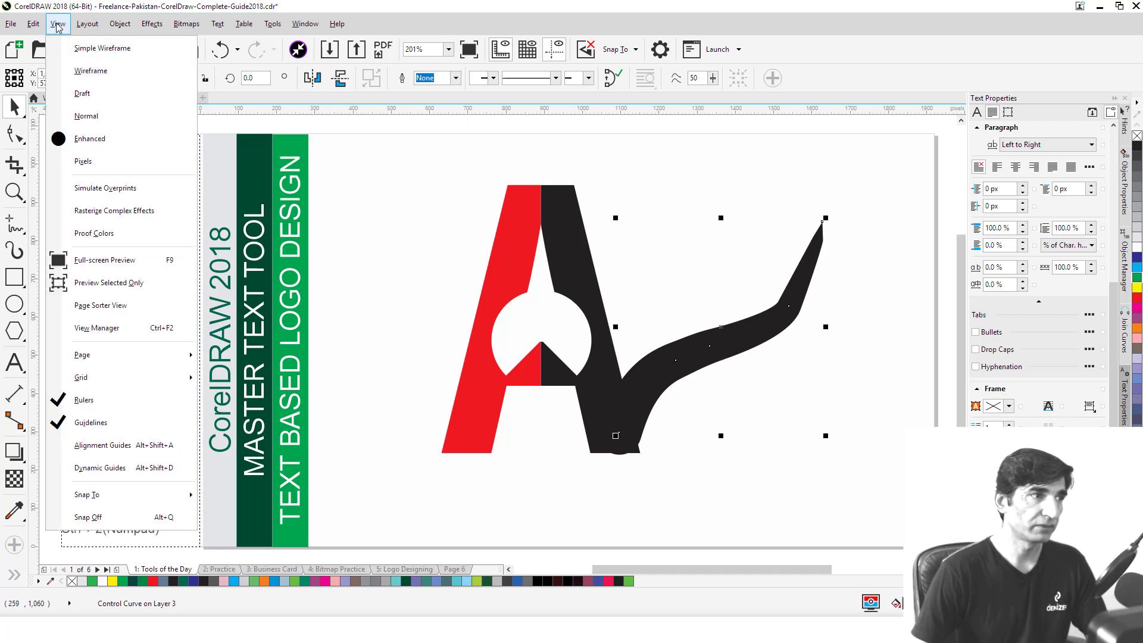
left_click(89, 71)
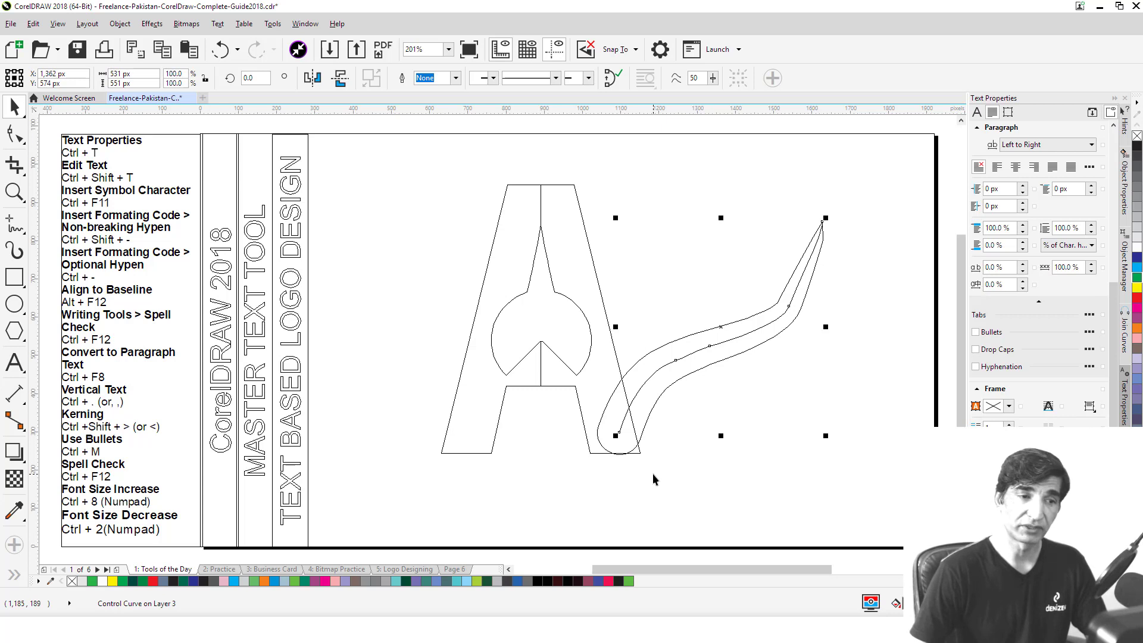
left_click(620, 433)
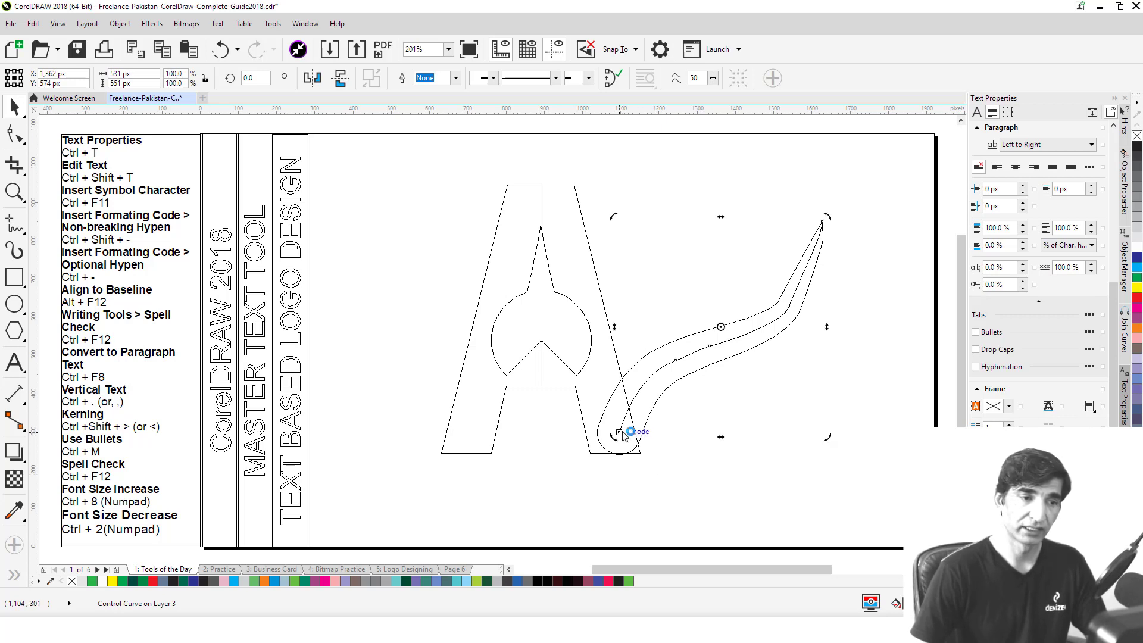
left_click(20, 136)
left_click_drag(619, 431, 612, 428)
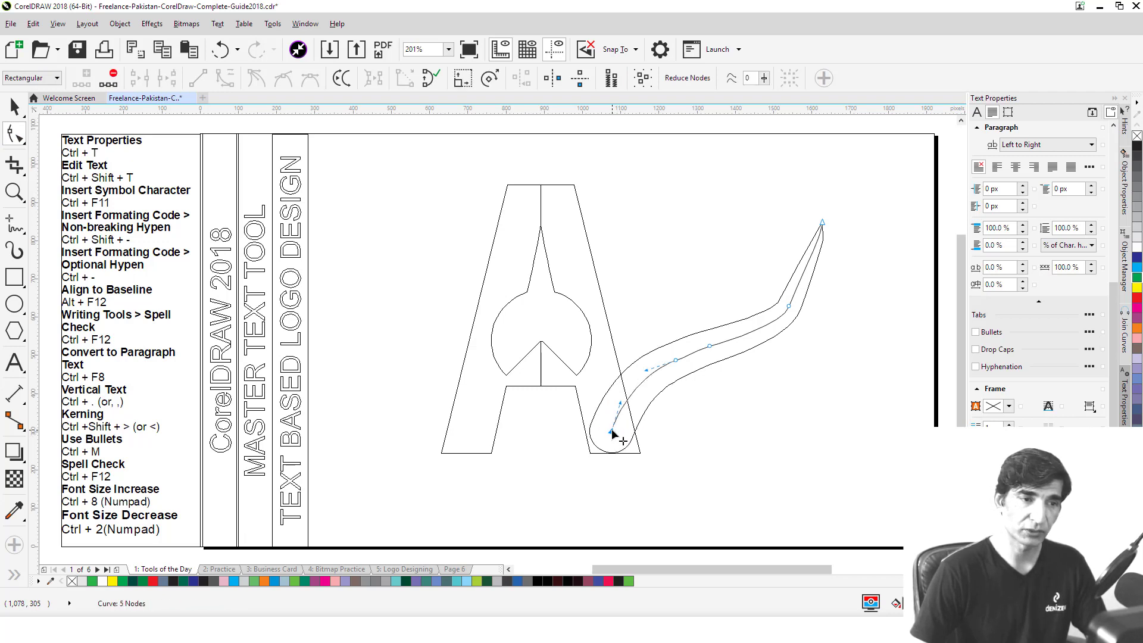
left_click(57, 24)
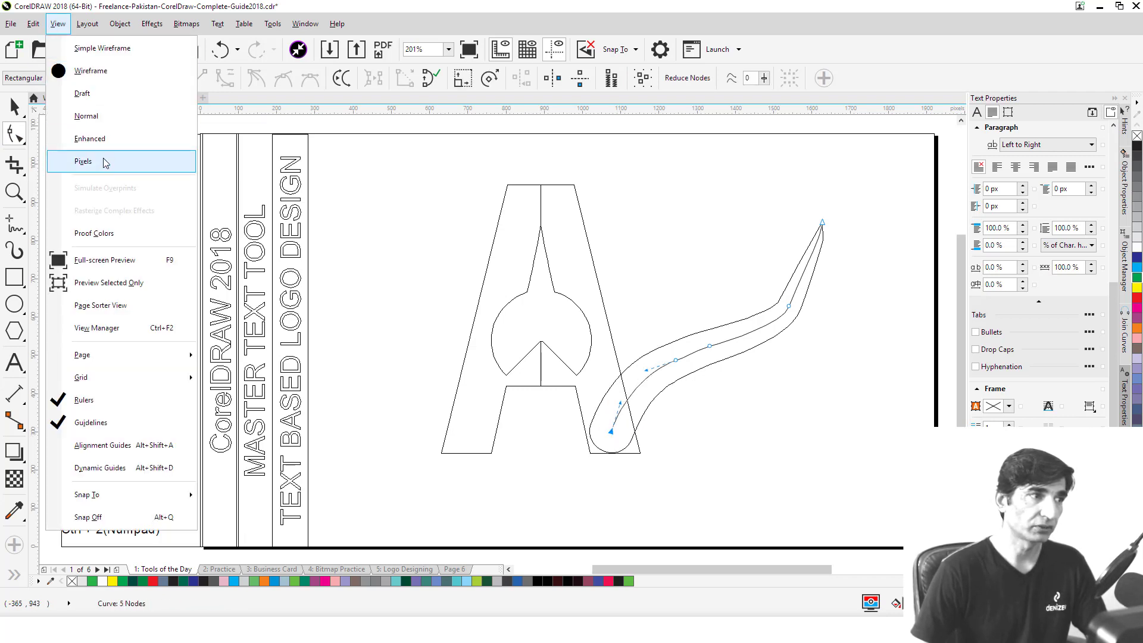
left_click(89, 139)
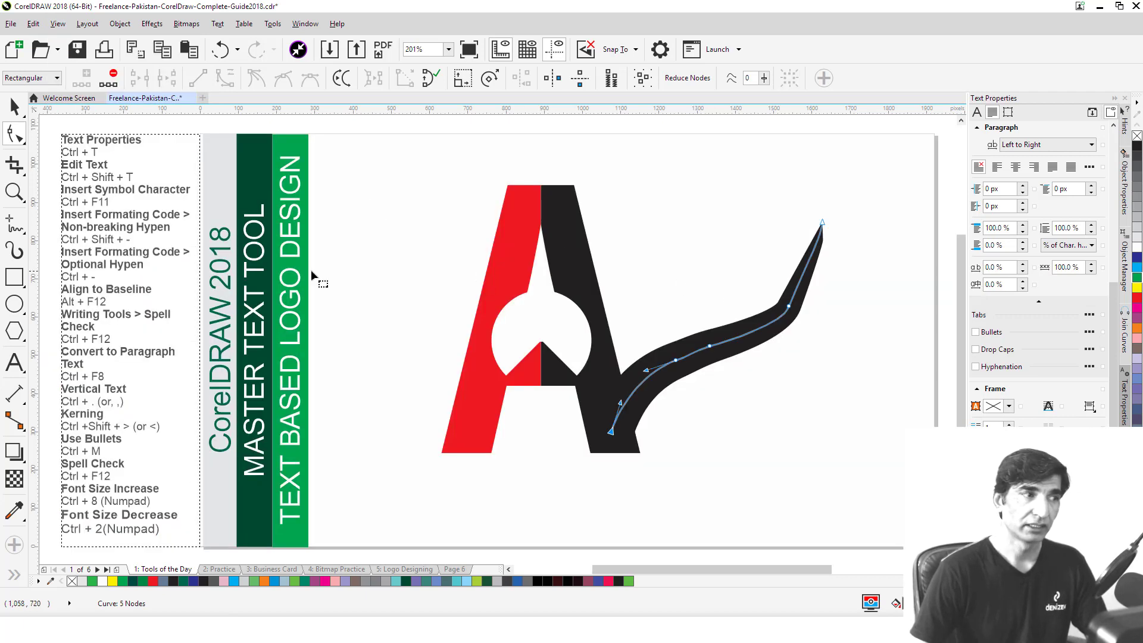
left_click(14, 107)
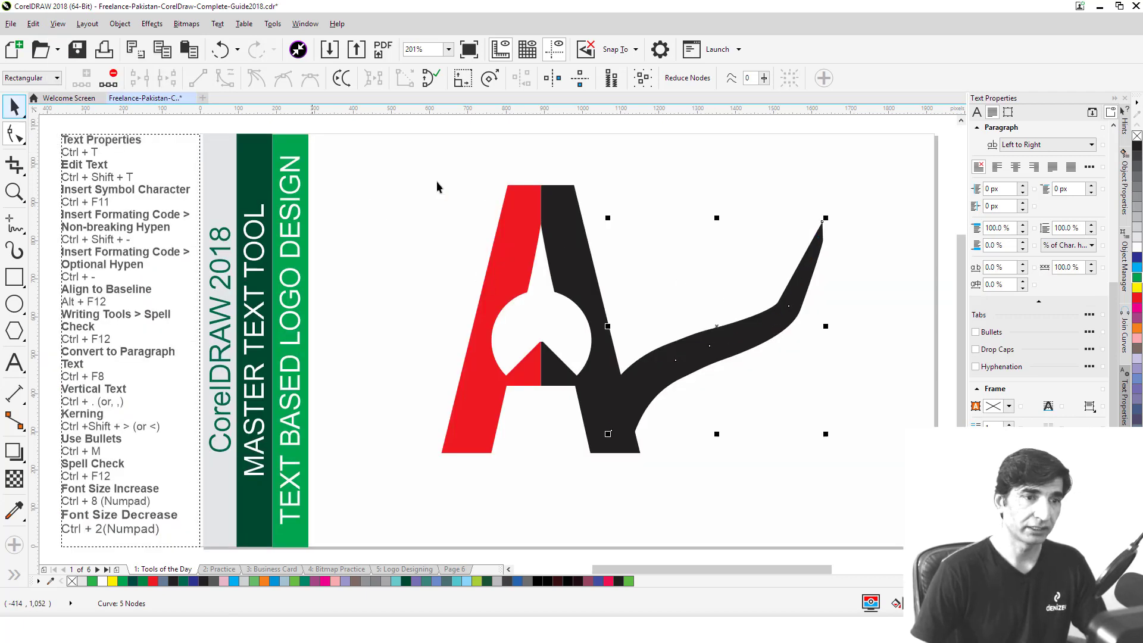
left_click(677, 188)
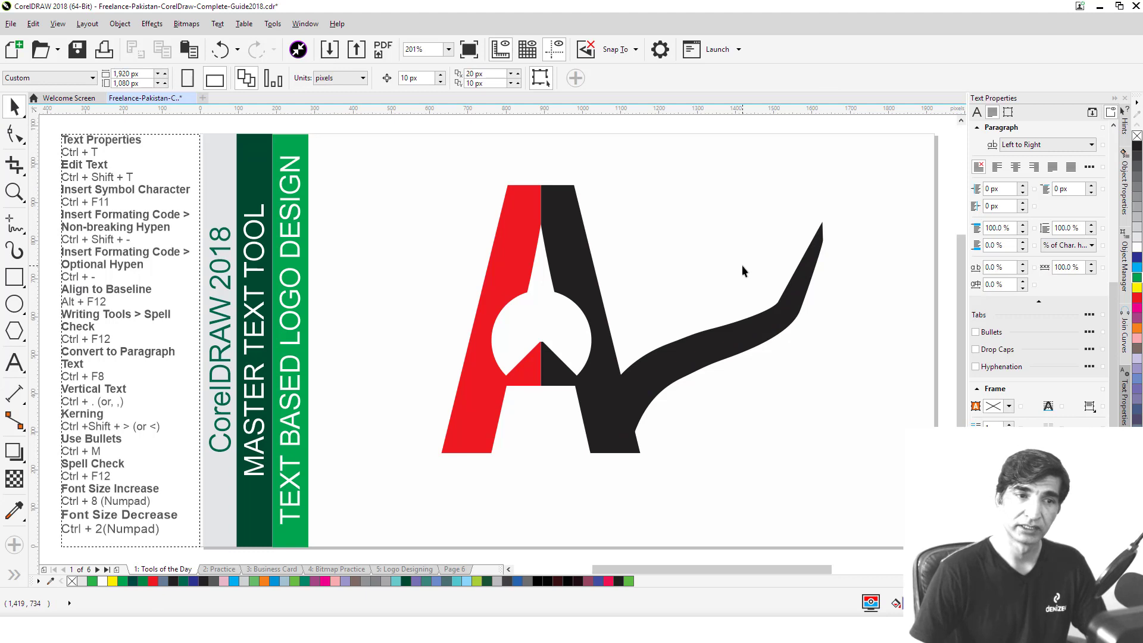
Cut the stroke diagonally before its upper bend with the Knife tool and delete the upturned tip
left_click(17, 168)
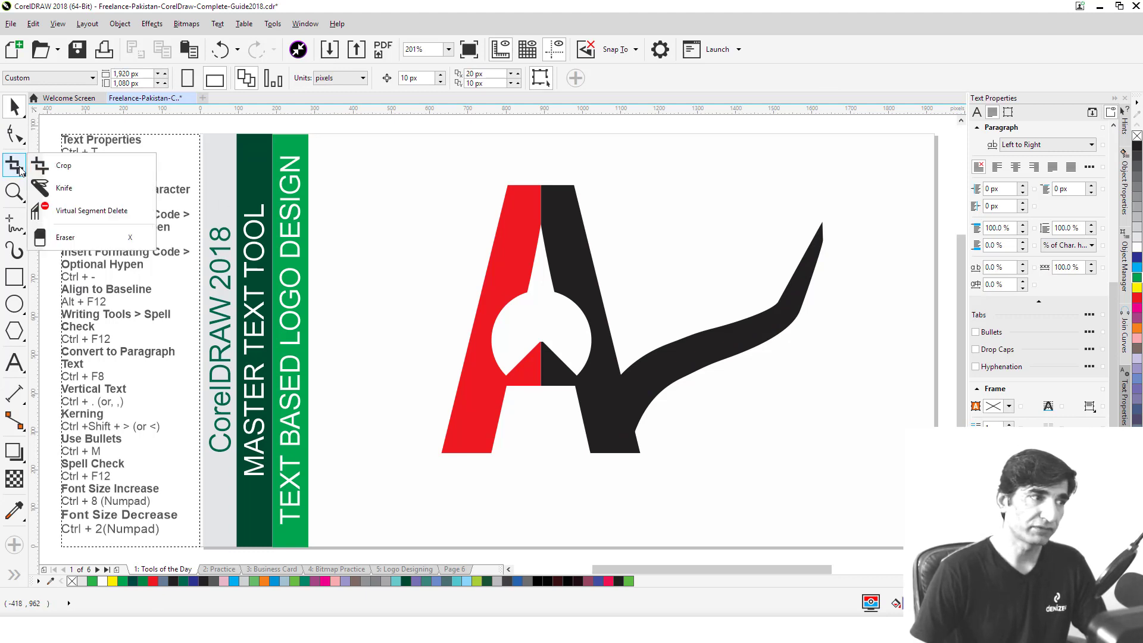
left_click(63, 189)
left_click(732, 400)
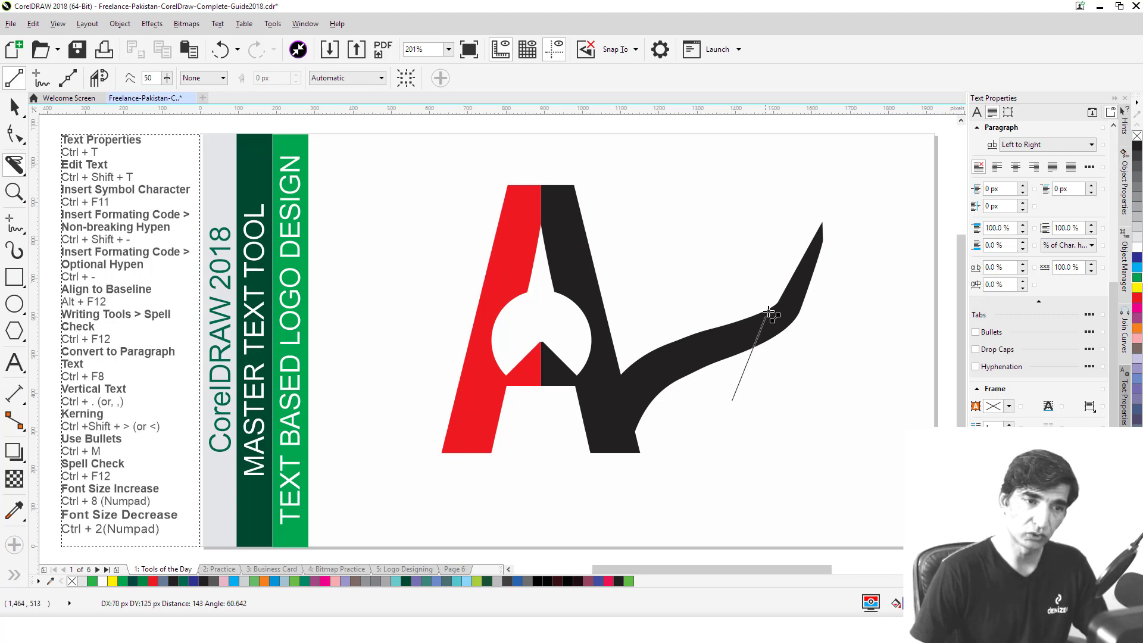
left_click(795, 213)
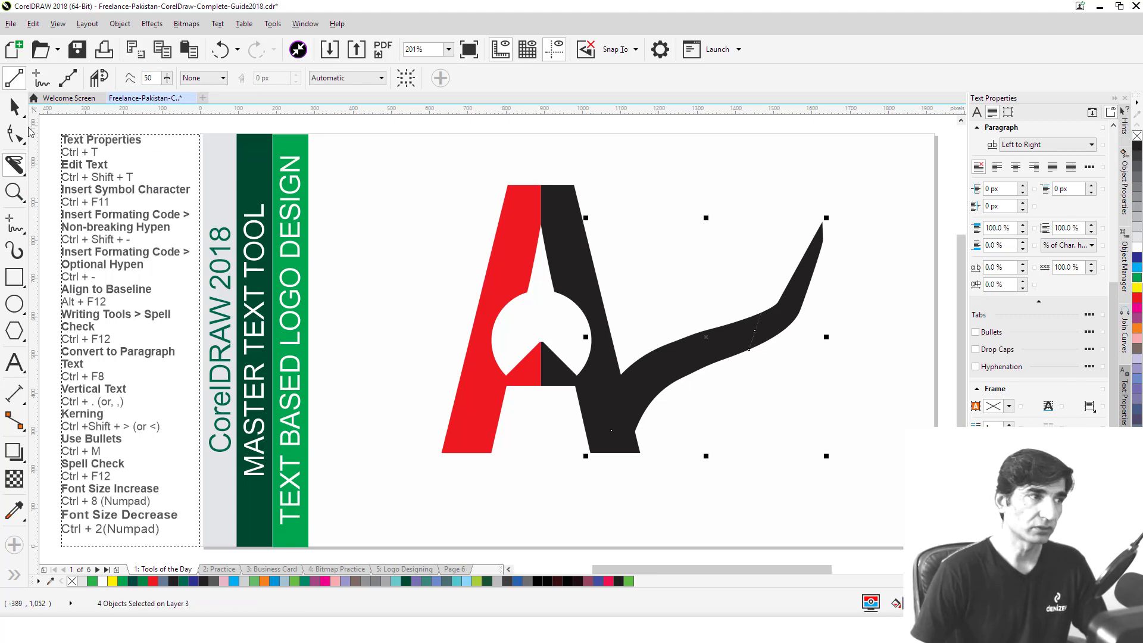
left_click(14, 107)
left_click(790, 188)
left_click(803, 301)
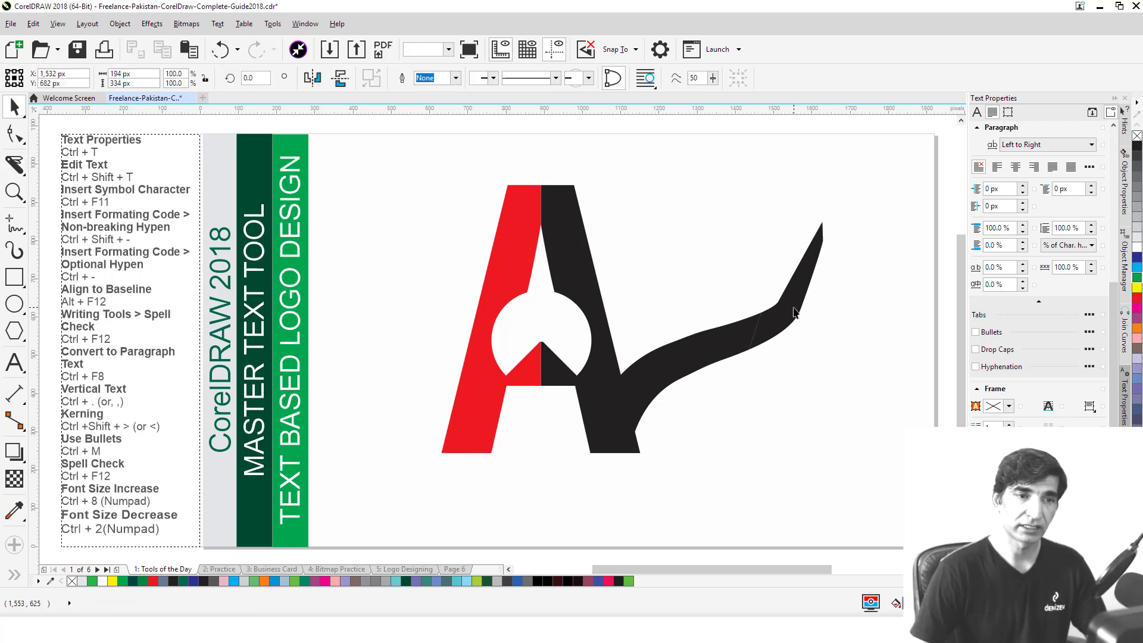
key("Delete")
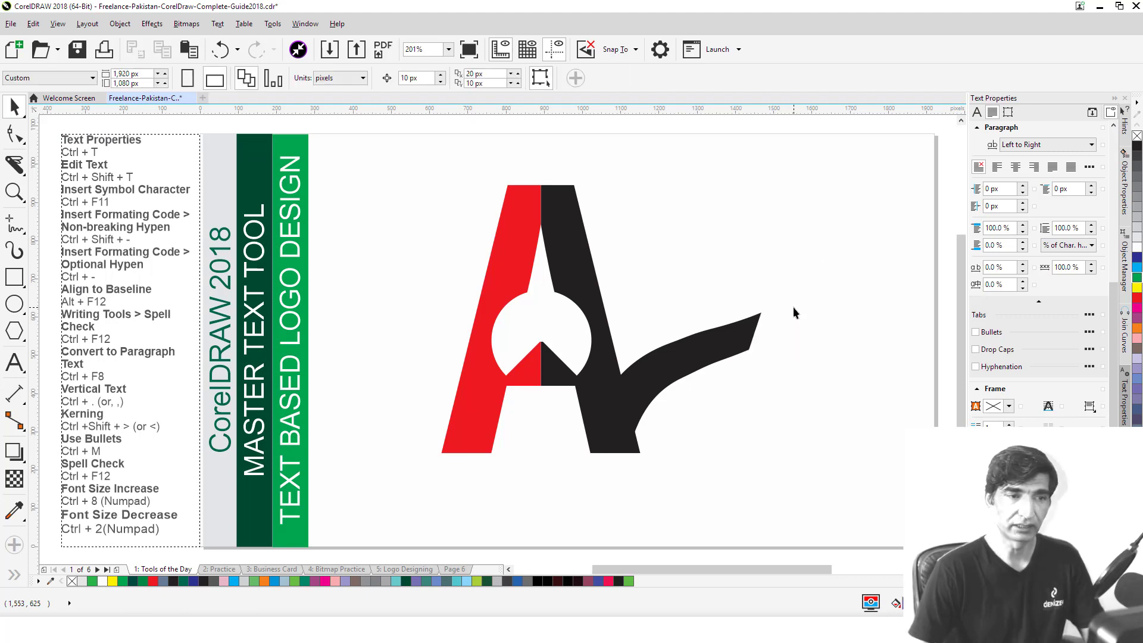
Move the leftover control curve off the stroke, and move the shortened black stroke clear of the A
left_click(712, 352)
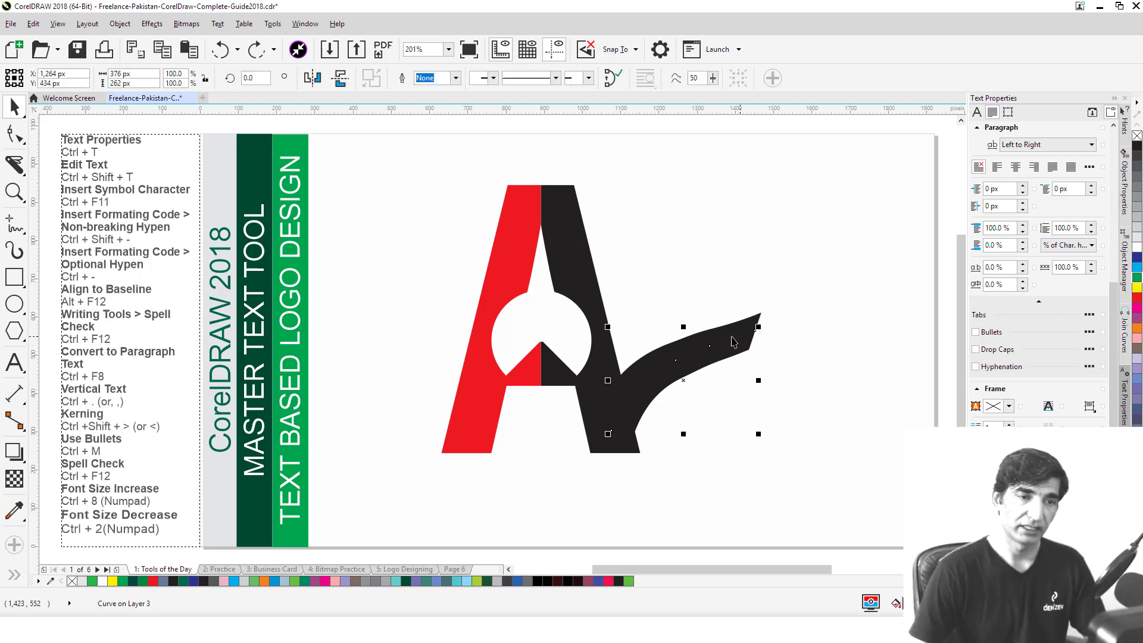
left_click_drag(740, 336, 783, 286)
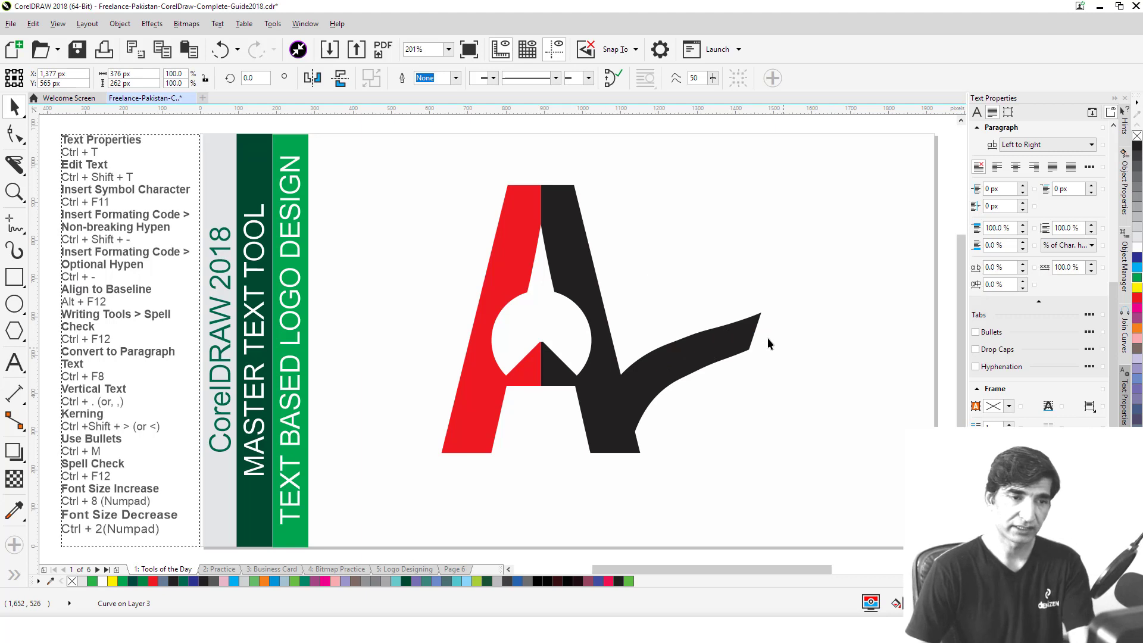
left_click_drag(688, 402, 767, 325)
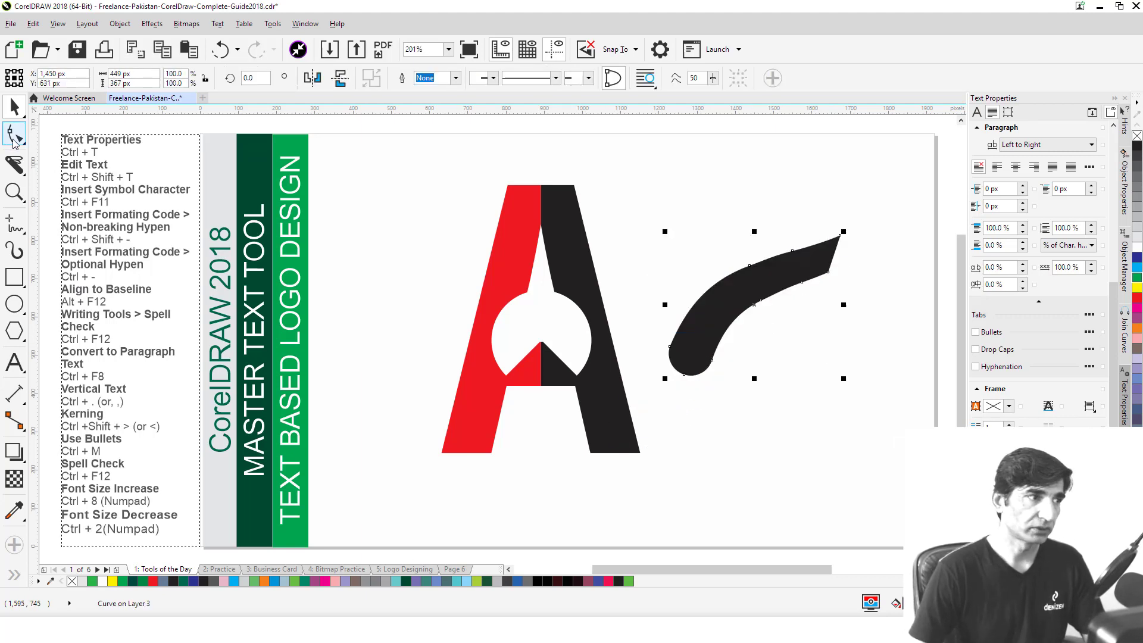
Cut off the stroke's rounded lower end diagonally with the Knife tool and delete the cut piece
left_click(14, 165)
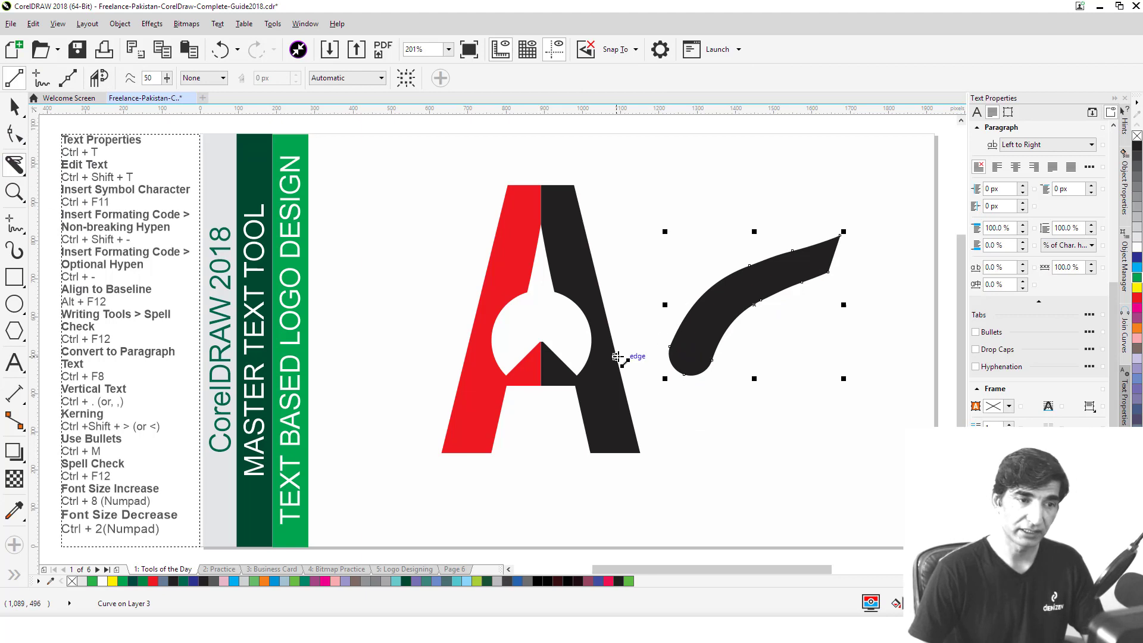
left_click(665, 326)
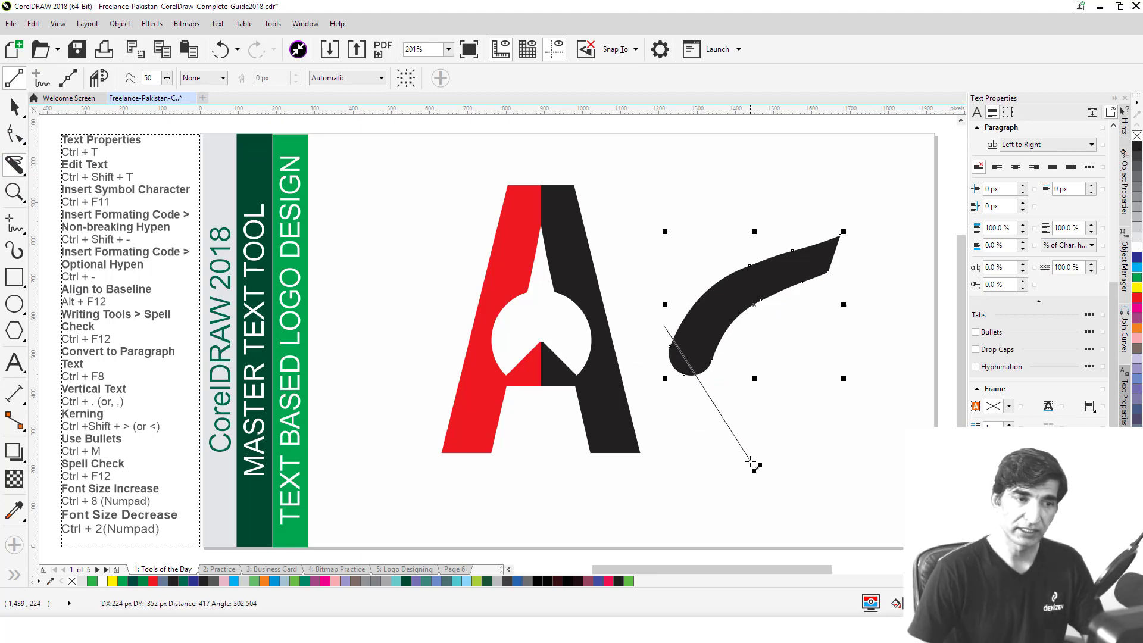
left_click(805, 463)
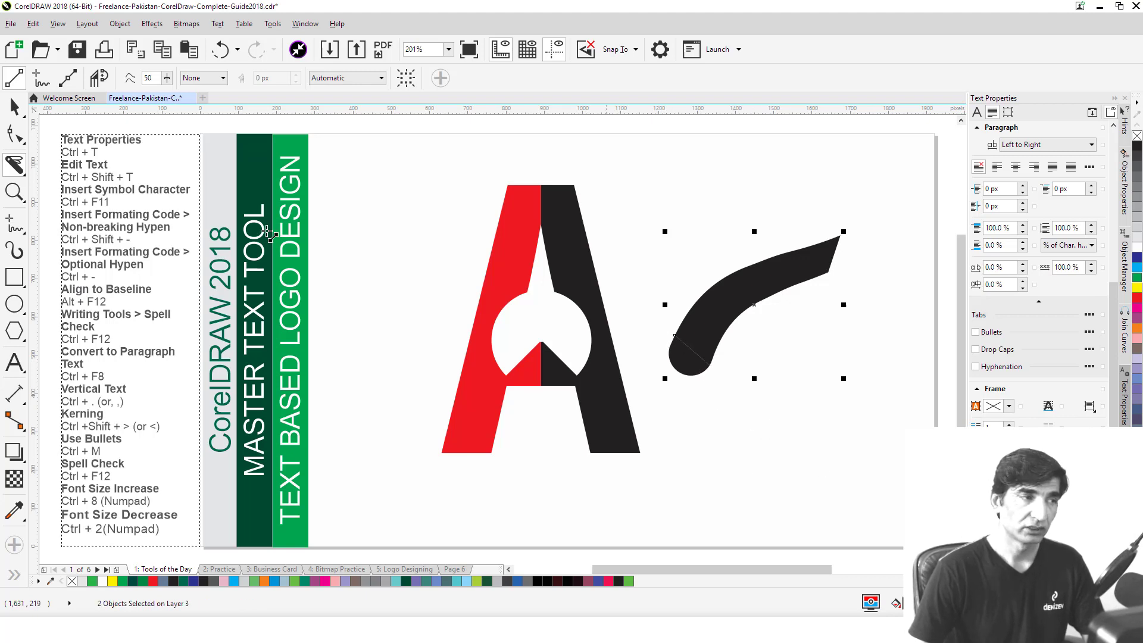
left_click(691, 360)
key("Delete")
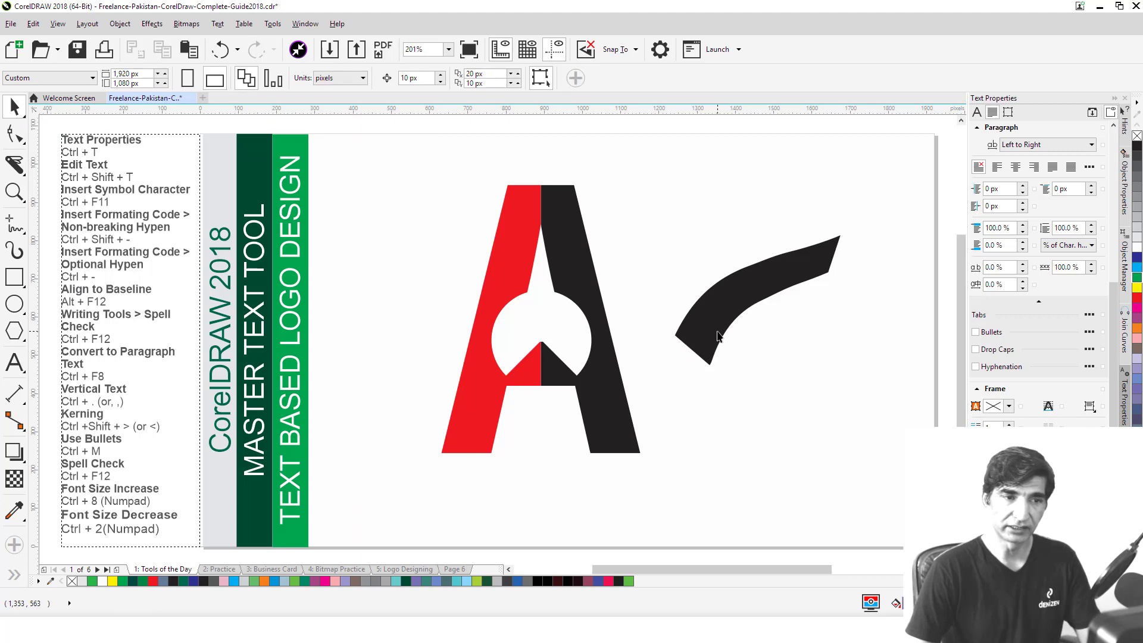
Move the black stroke against the A's black leg, extend its lower end to the leg's bottom outer corner, and delete the extra lower-edge node
left_click_drag(708, 339, 665, 405)
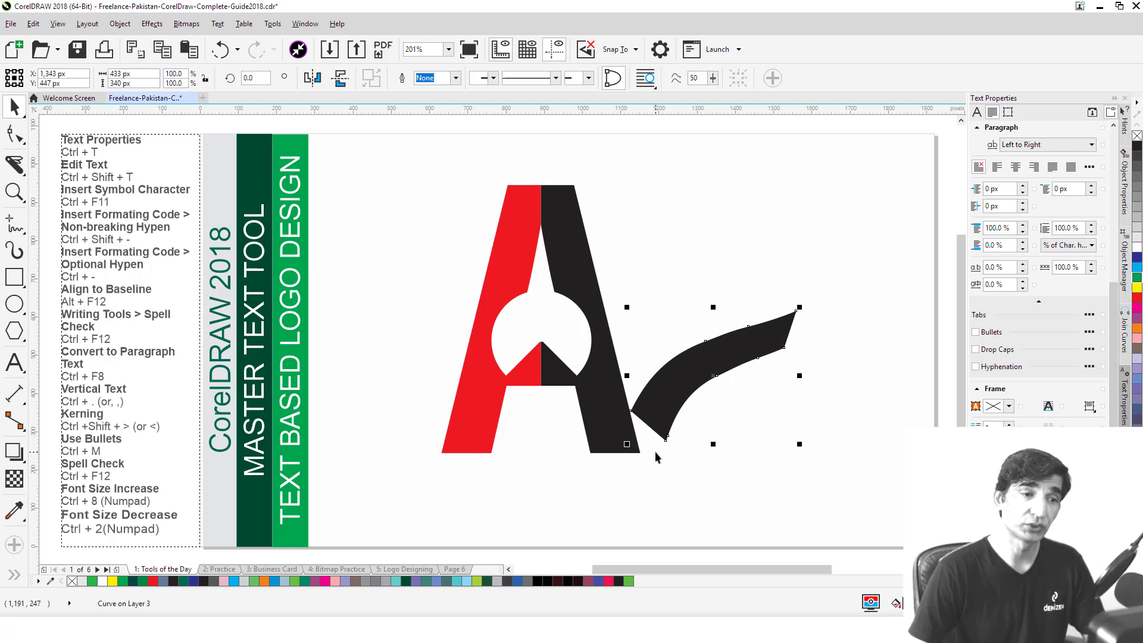
left_click(15, 134)
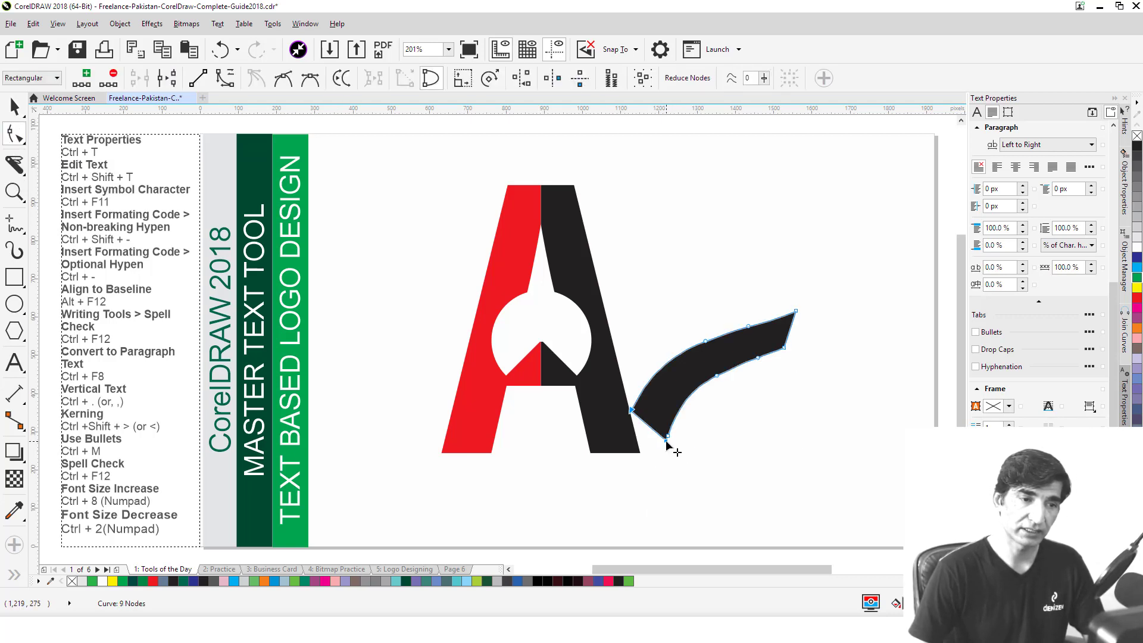
left_click_drag(666, 441, 640, 453)
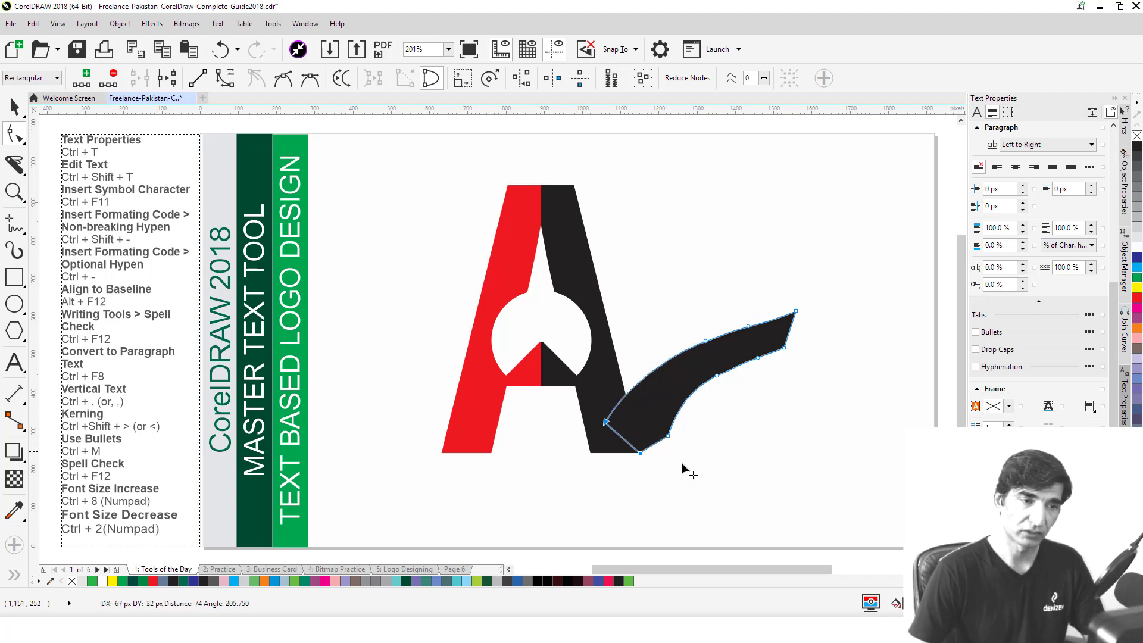
double_click(667, 436)
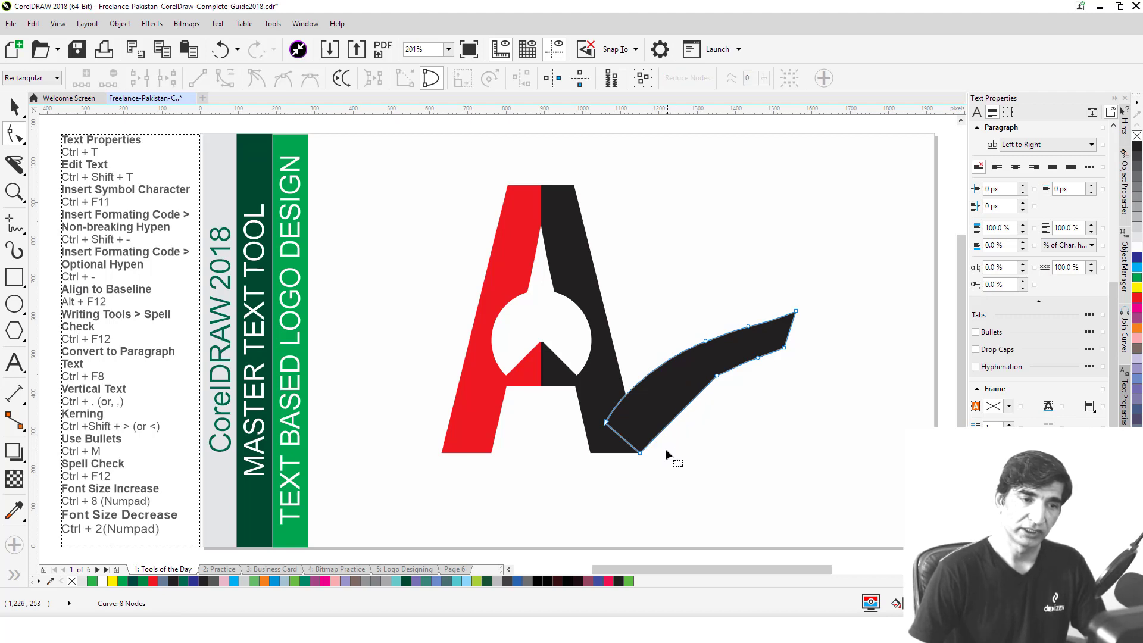
Check in Wireframe view how the stroke's lower node meets the A's bottom outer corner, and return to Enhanced view
left_click(58, 23)
left_click(78, 71)
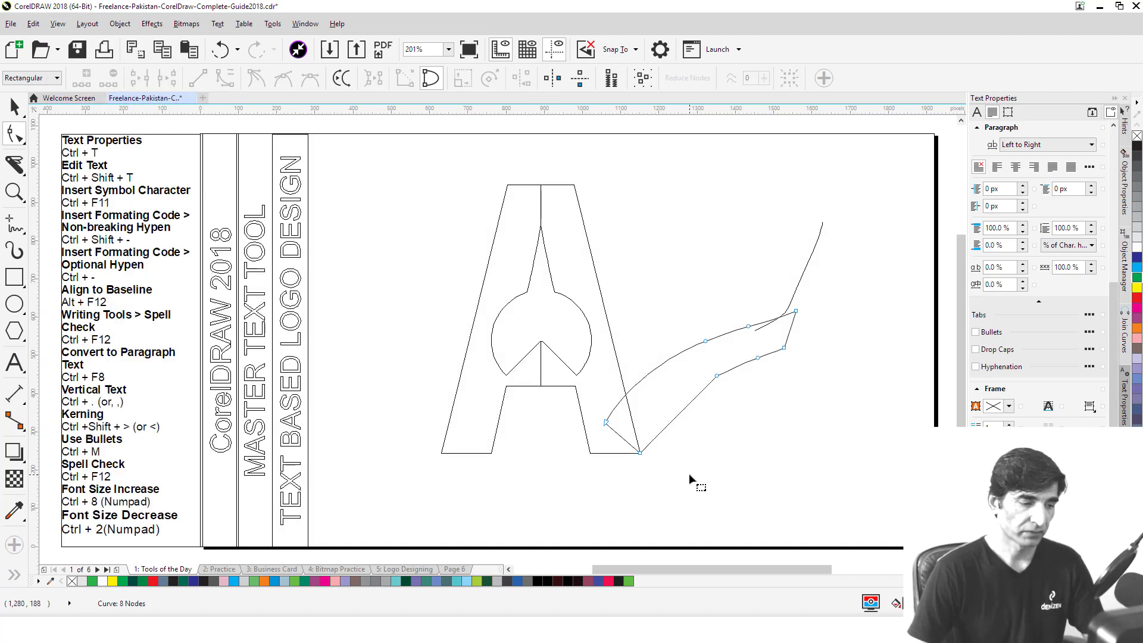
key("F2")
left_click_drag(453, 342, 755, 516)
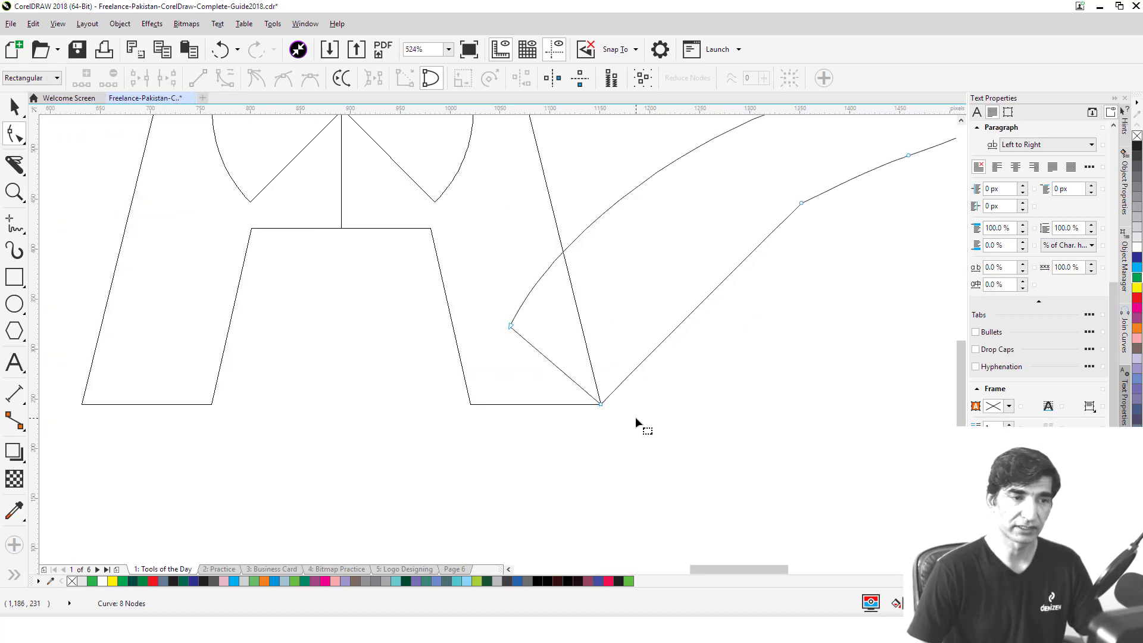
key("space")
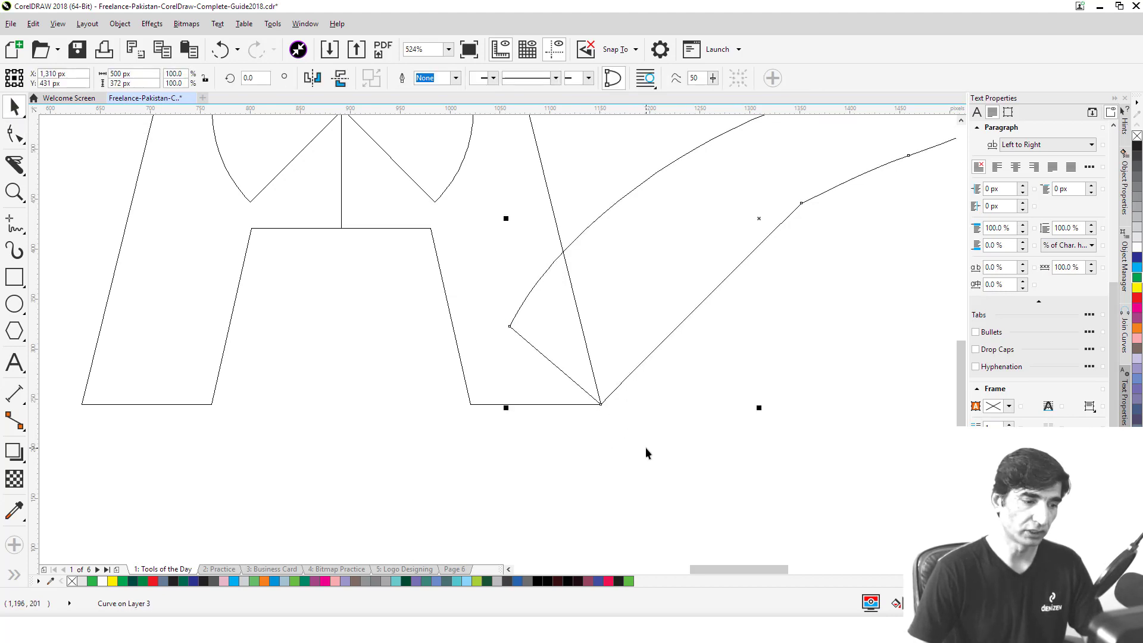
left_click(58, 24)
left_click(92, 138)
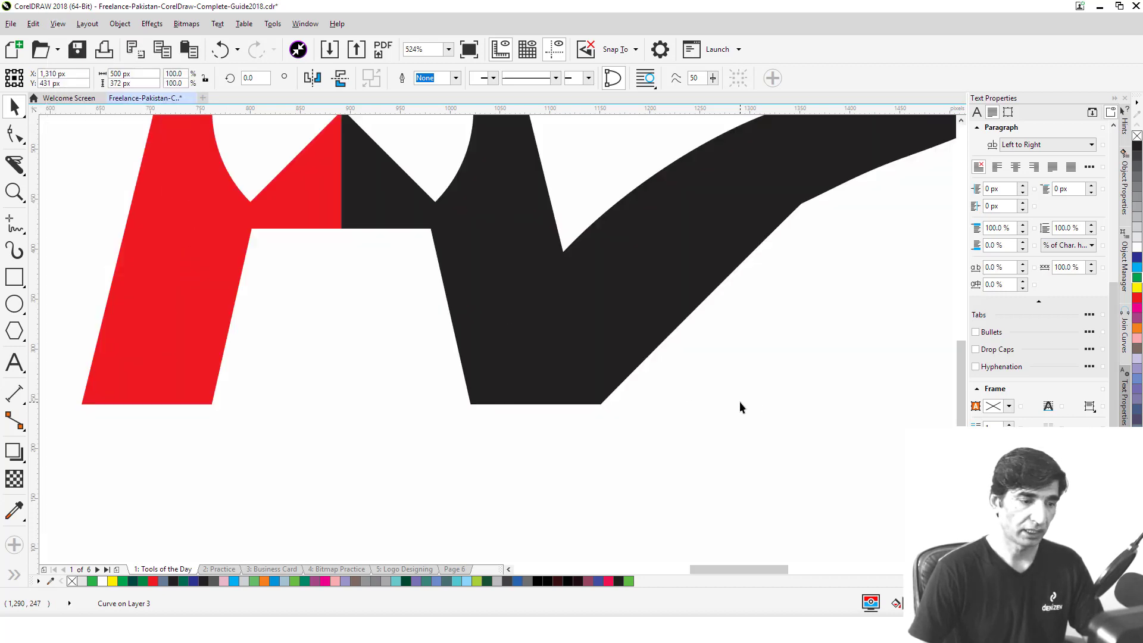
key("Escape")
key("F4")
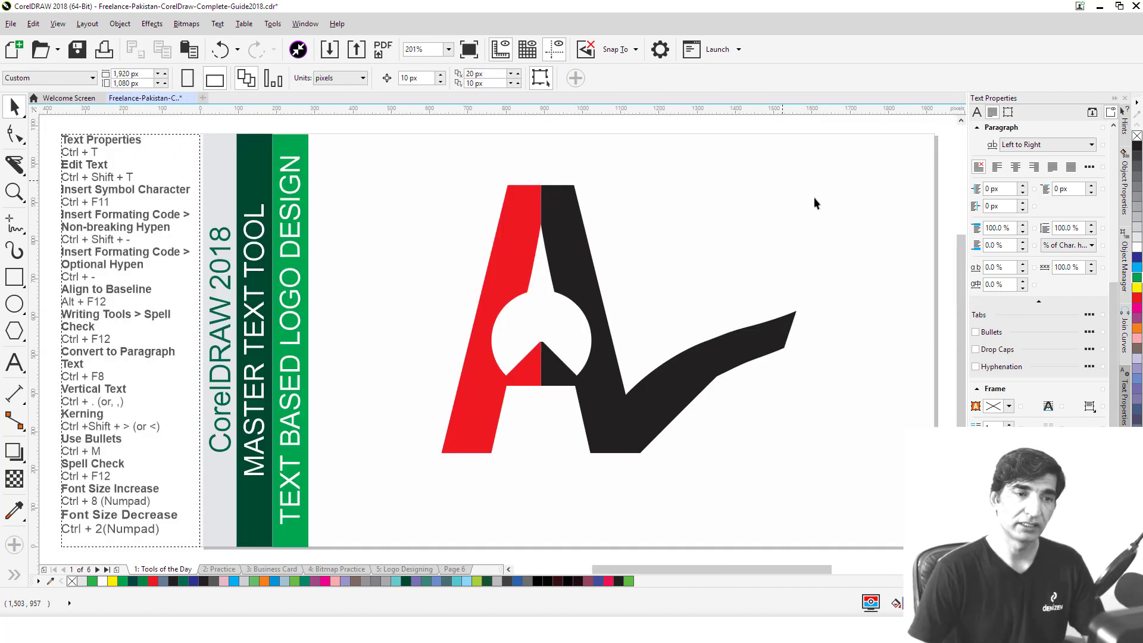
Smooth the stroke by deleting the two intermediate nodes on its lower edge and the two on its upper edge
left_click(712, 361)
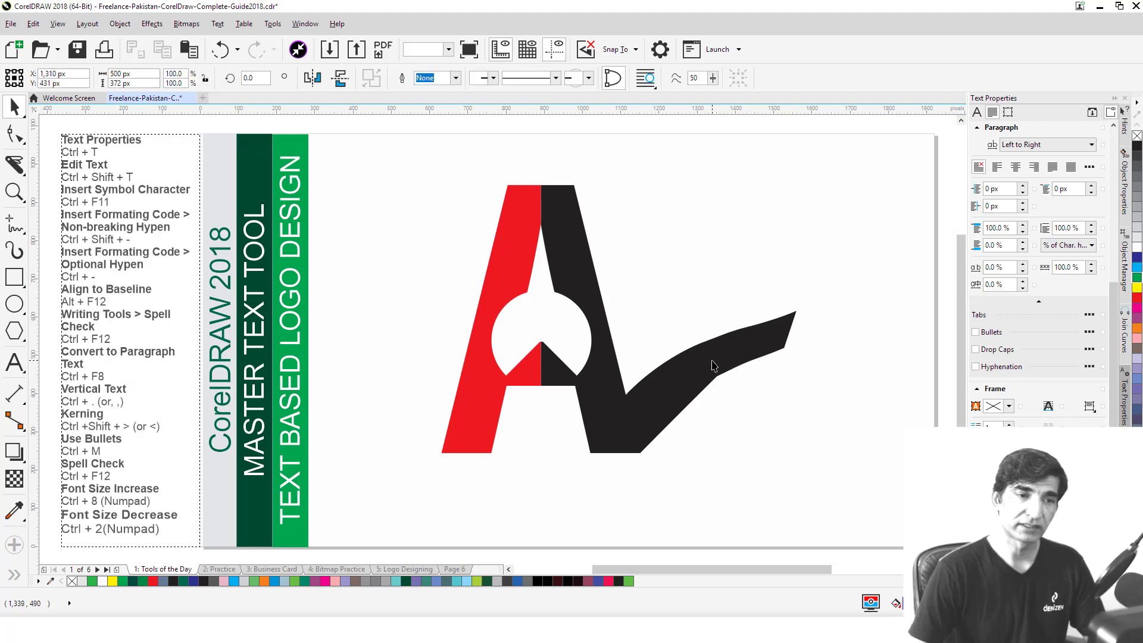
left_click(12, 133)
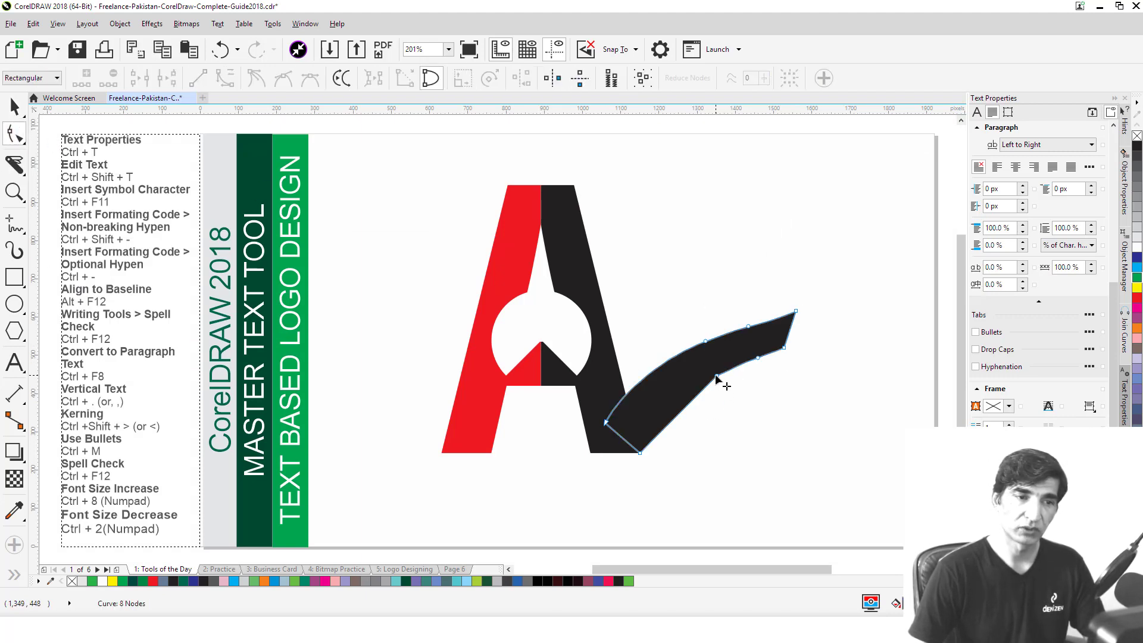
left_click(716, 375)
key("Delete")
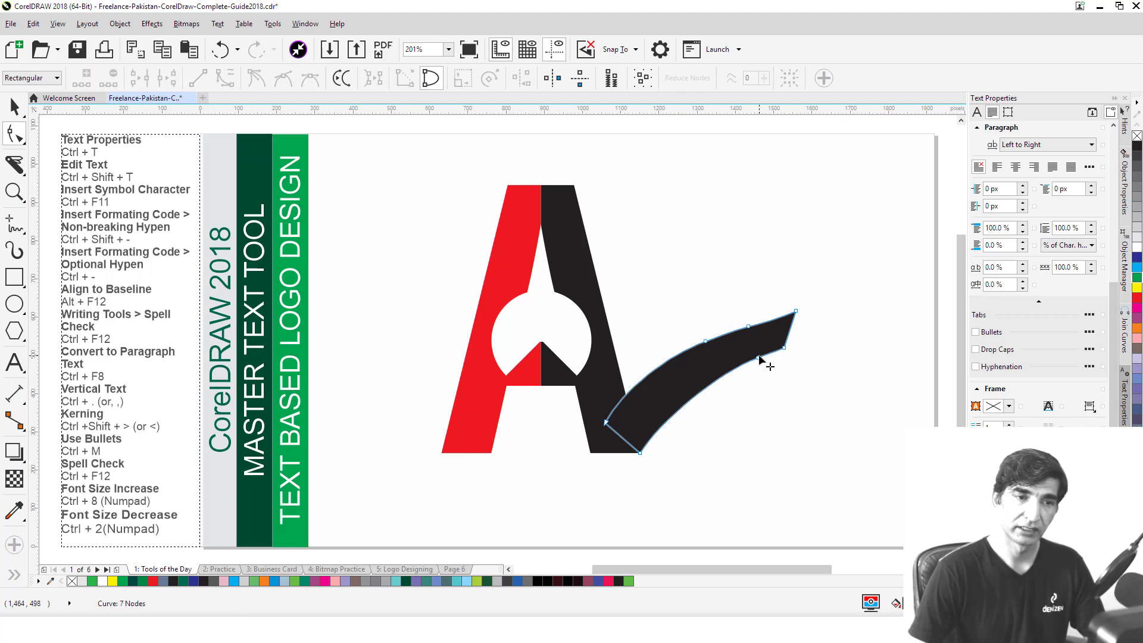
left_click(759, 357)
key("Delete")
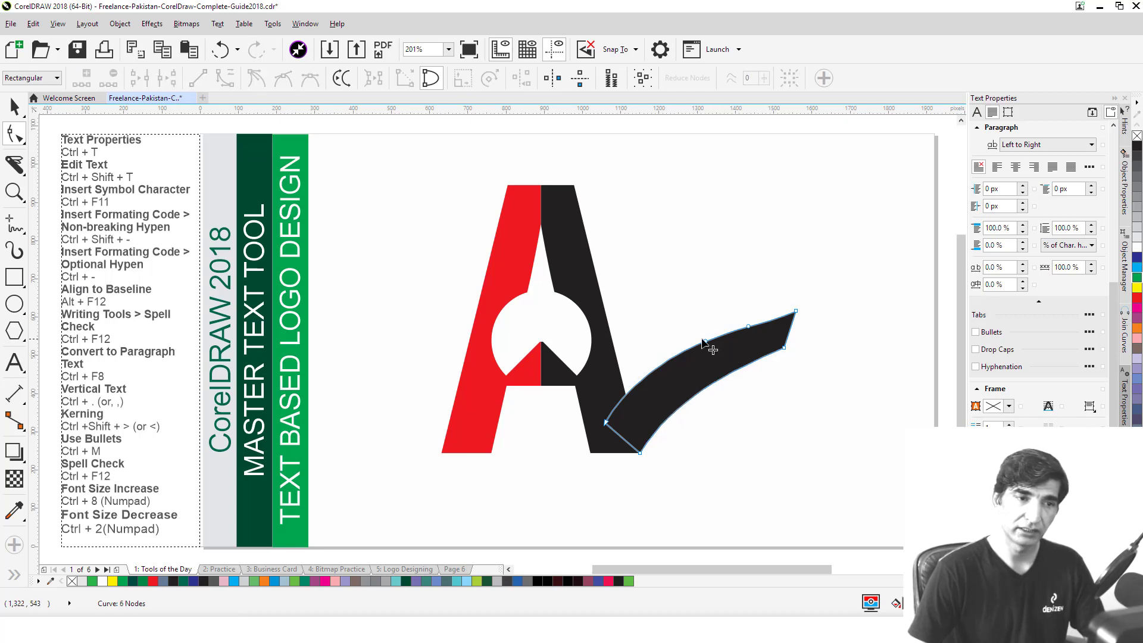
left_click(706, 343)
key("Delete")
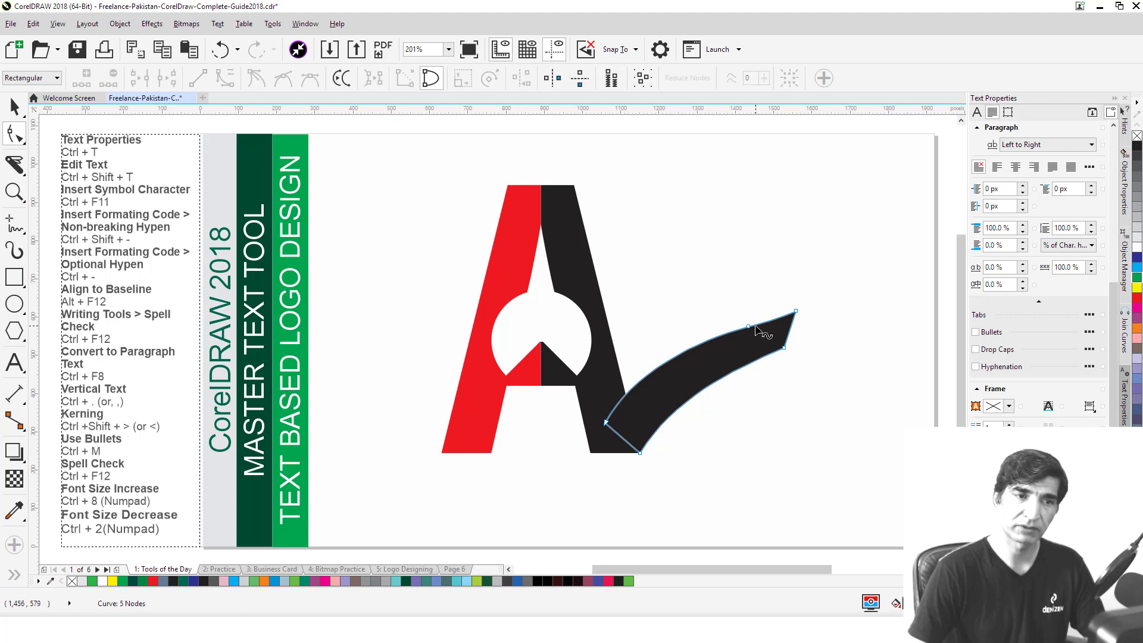
left_click(749, 328)
key("Delete")
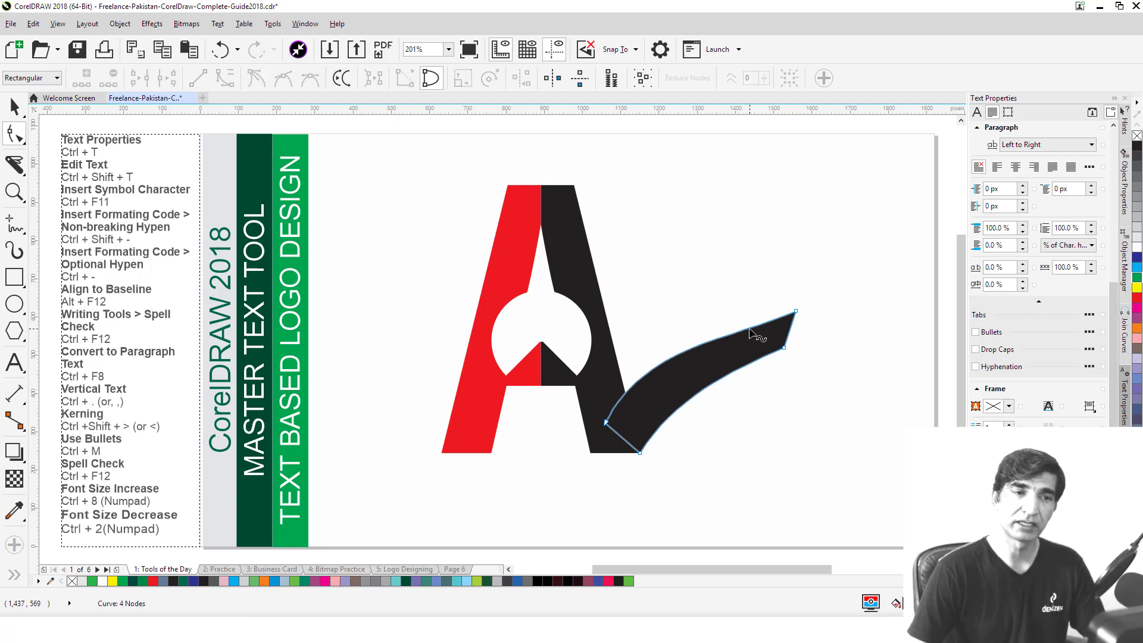
Pull the lower node of the stroke's free end outward and delete the upper end node to form a pointed swoosh
left_click(785, 348)
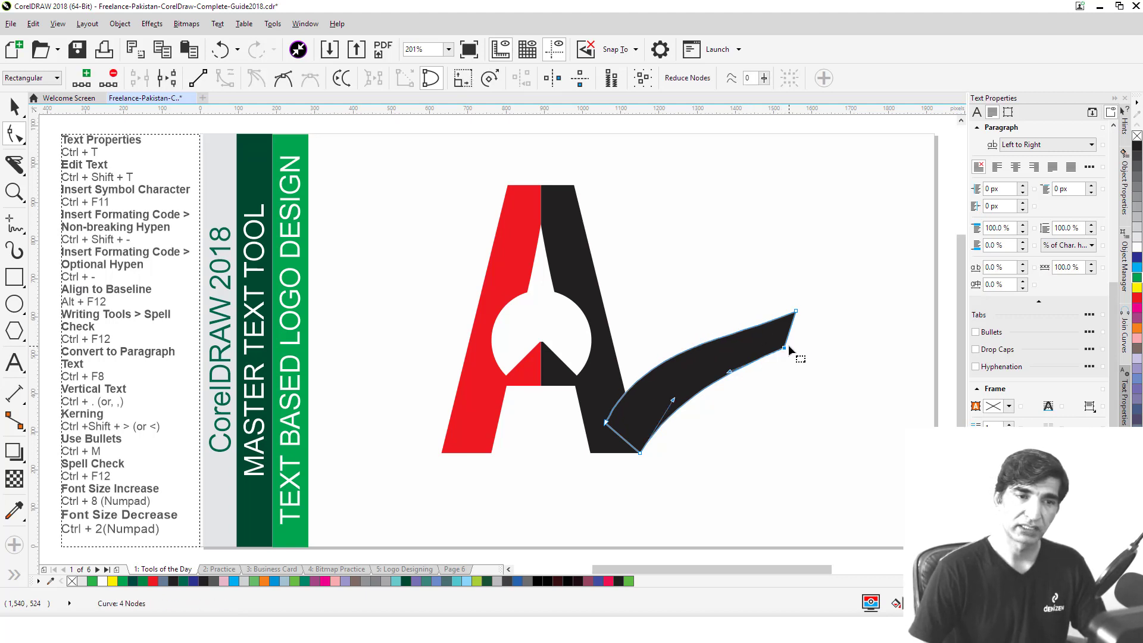
left_click_drag(783, 348, 851, 314)
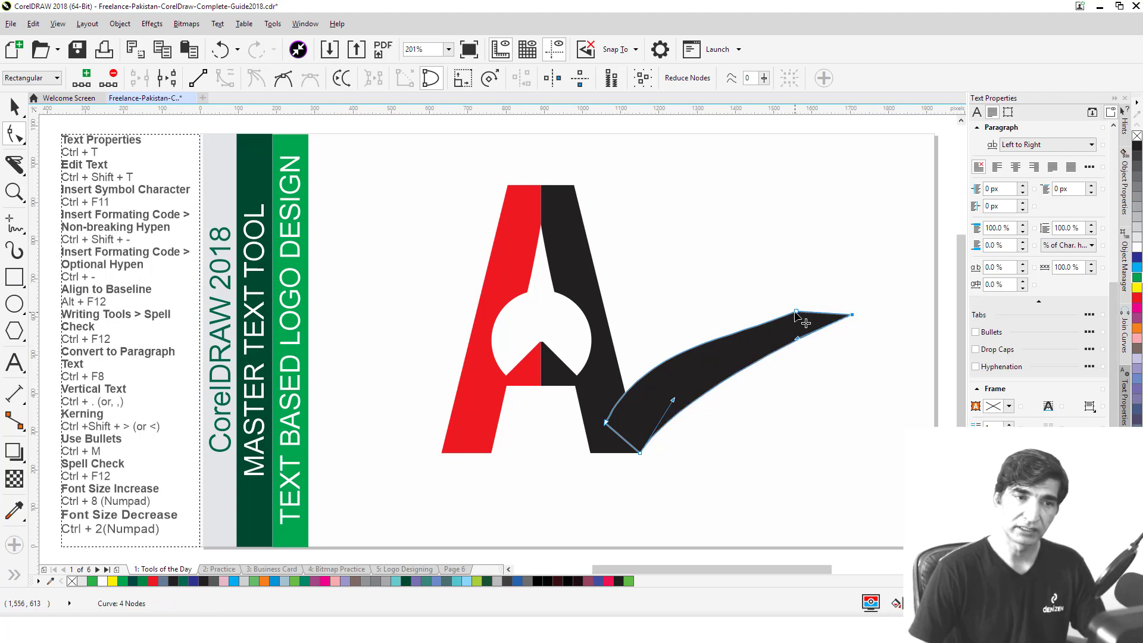
double_click(797, 313)
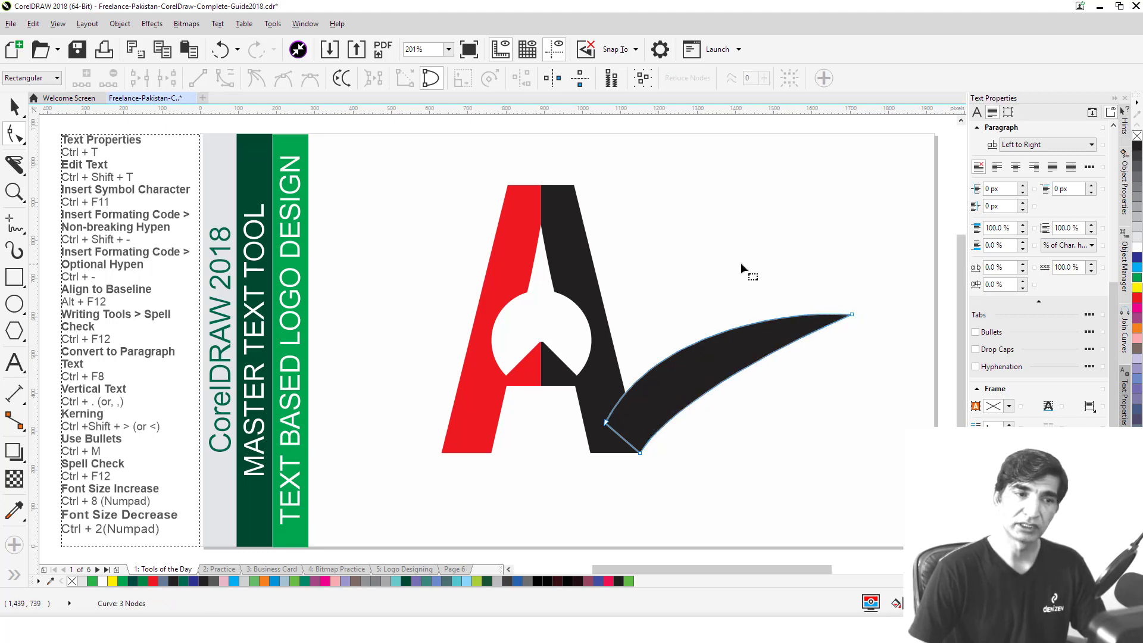
left_click(14, 108)
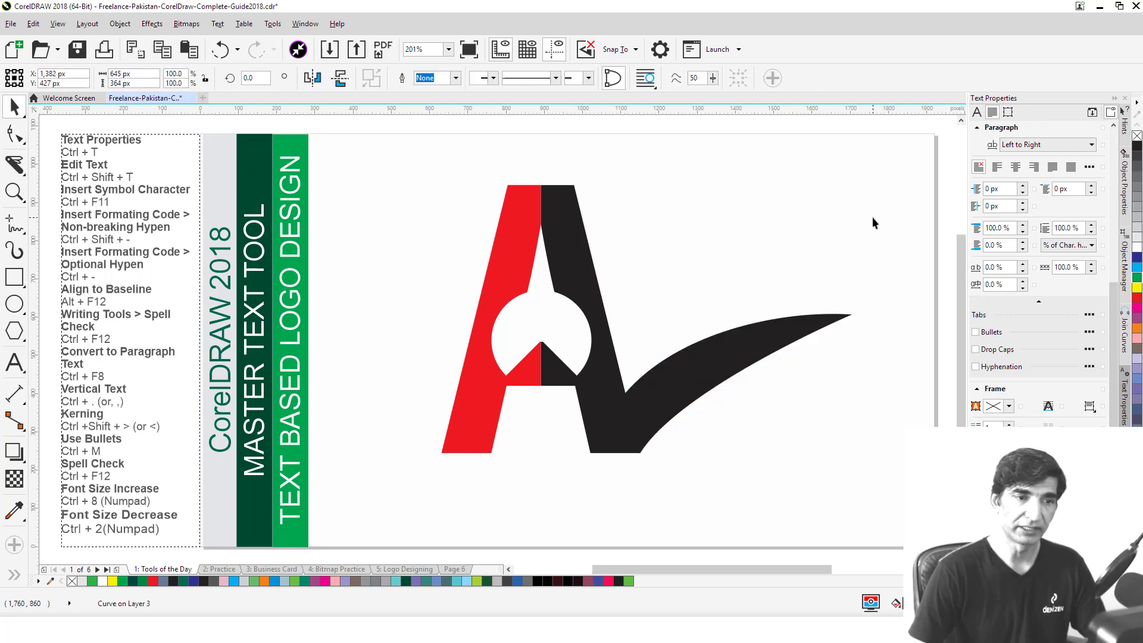
left_click(897, 293)
Weld the swoosh and the black half of the A into one shape
left_click(698, 380)
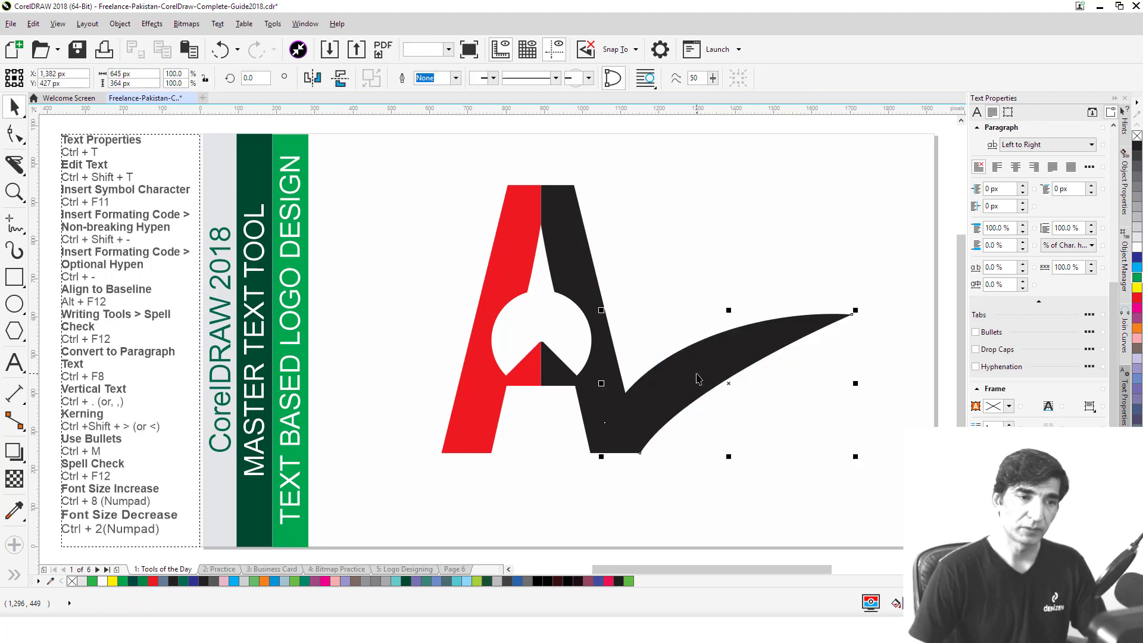
left_click(568, 256, "shift")
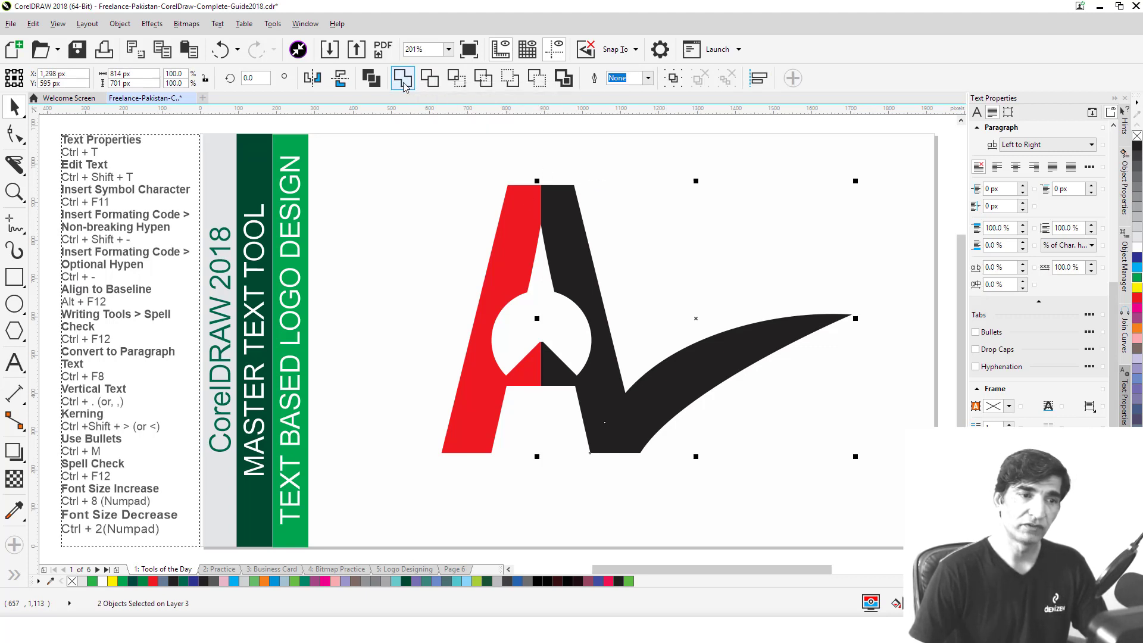
left_click(844, 443)
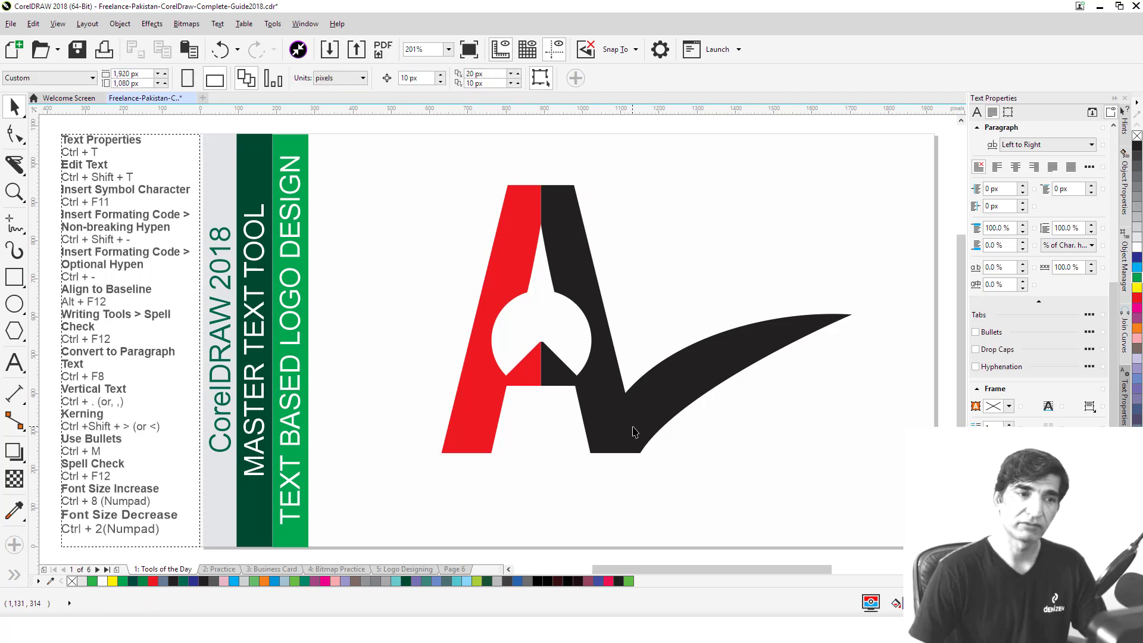
Try a cyan fill on the welded half with the swoosh, and settle on magenta
left_click(634, 440)
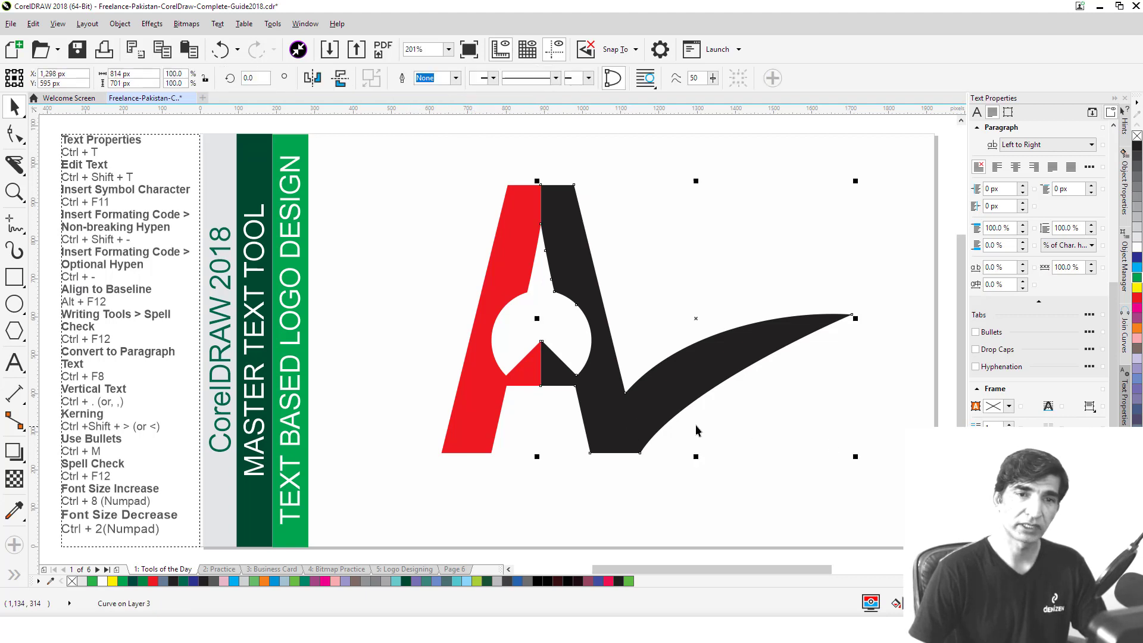
left_click(1136, 267)
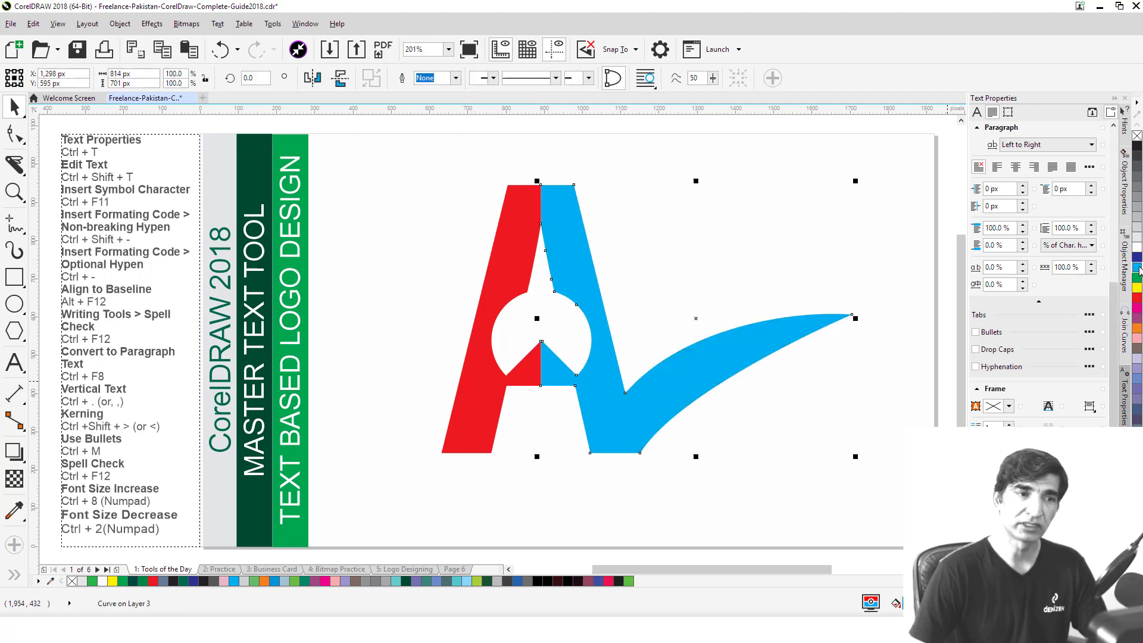
left_click(1137, 307)
left_click(435, 186)
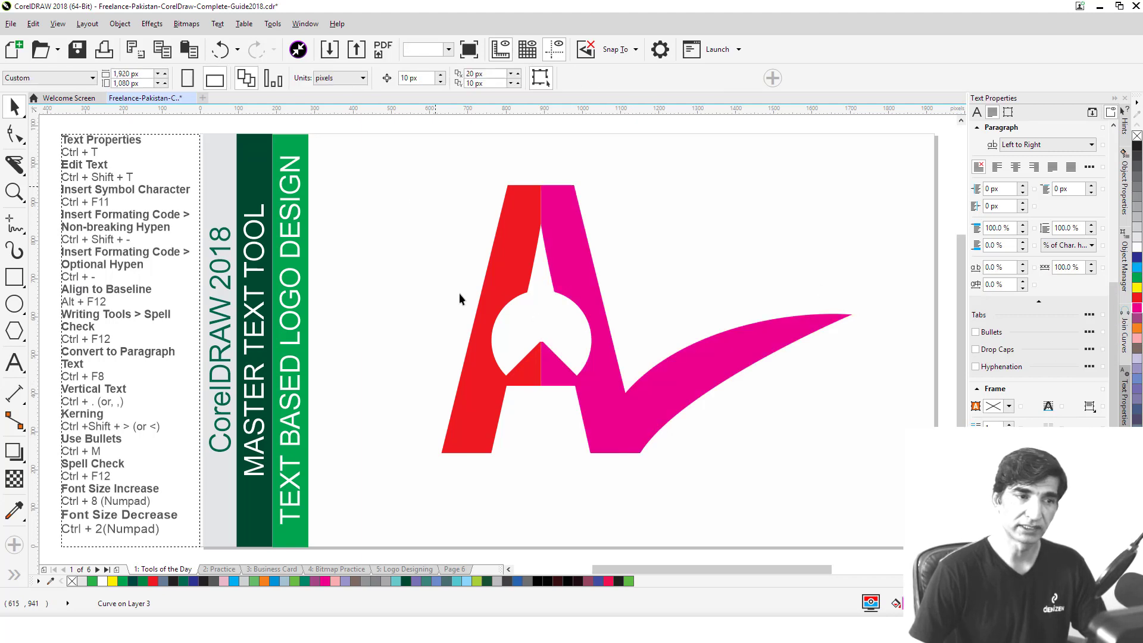
Fill the red half of the A with green
left_click(499, 280)
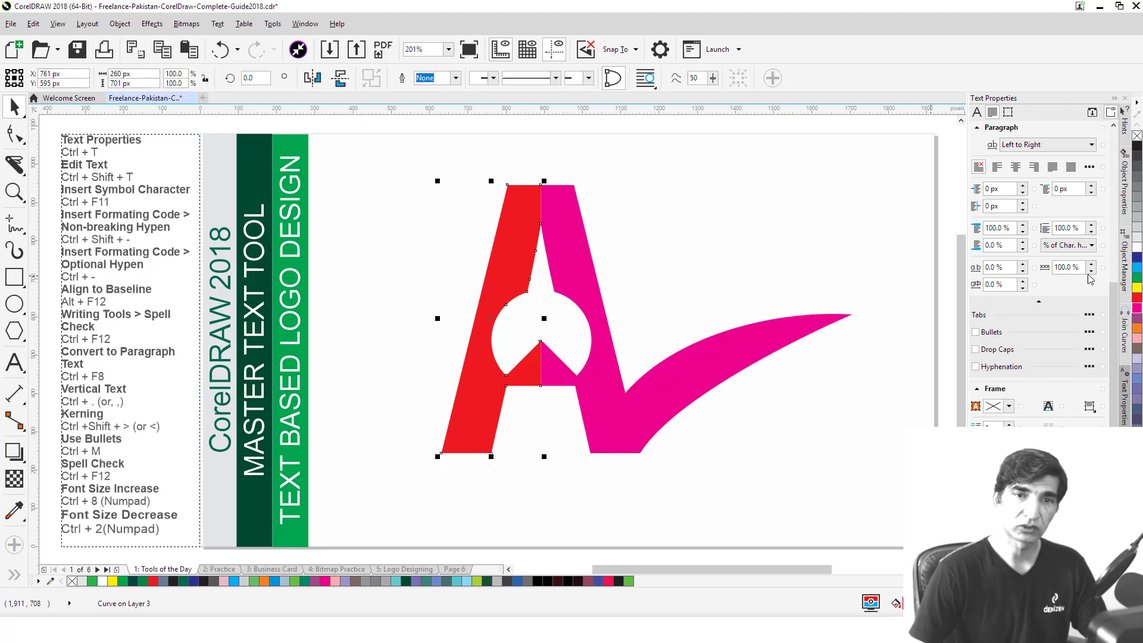
left_click(1137, 280)
left_click(824, 189)
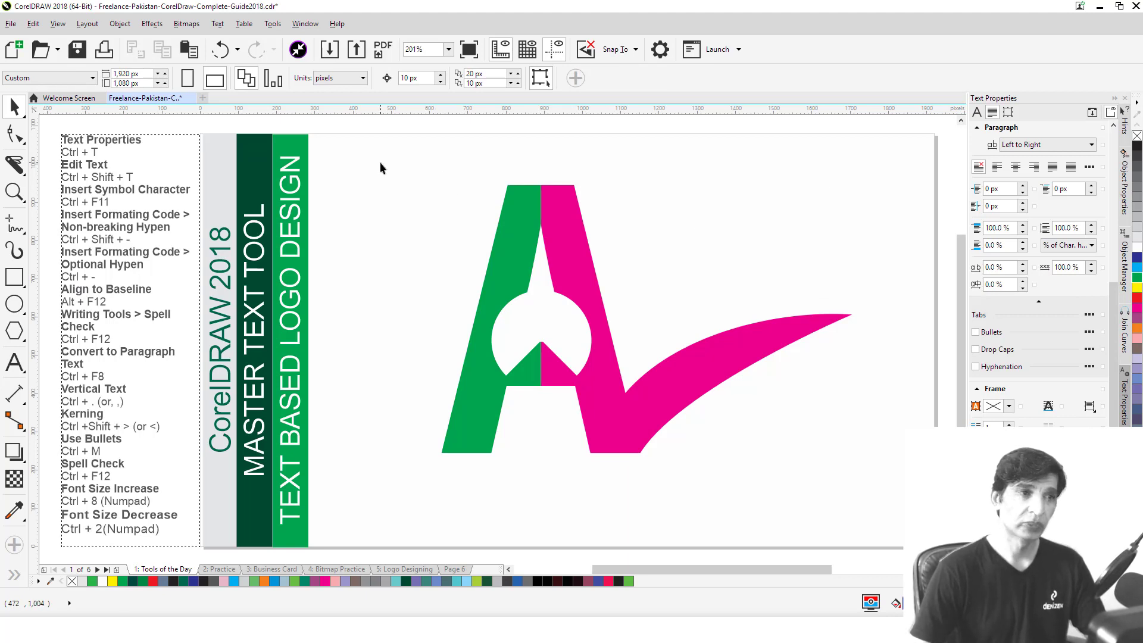
Scale the whole A logo down to about 376 px wide and move it to the upper left of the page's blank area
left_click_drag(399, 165, 848, 494)
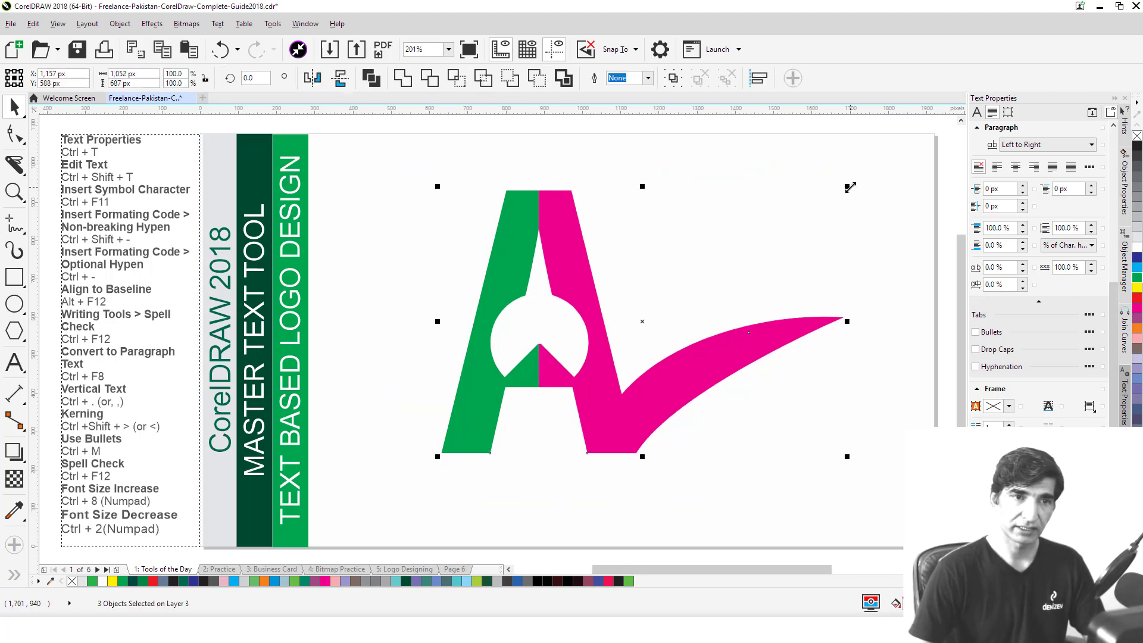
left_click_drag(850, 184, 588, 325)
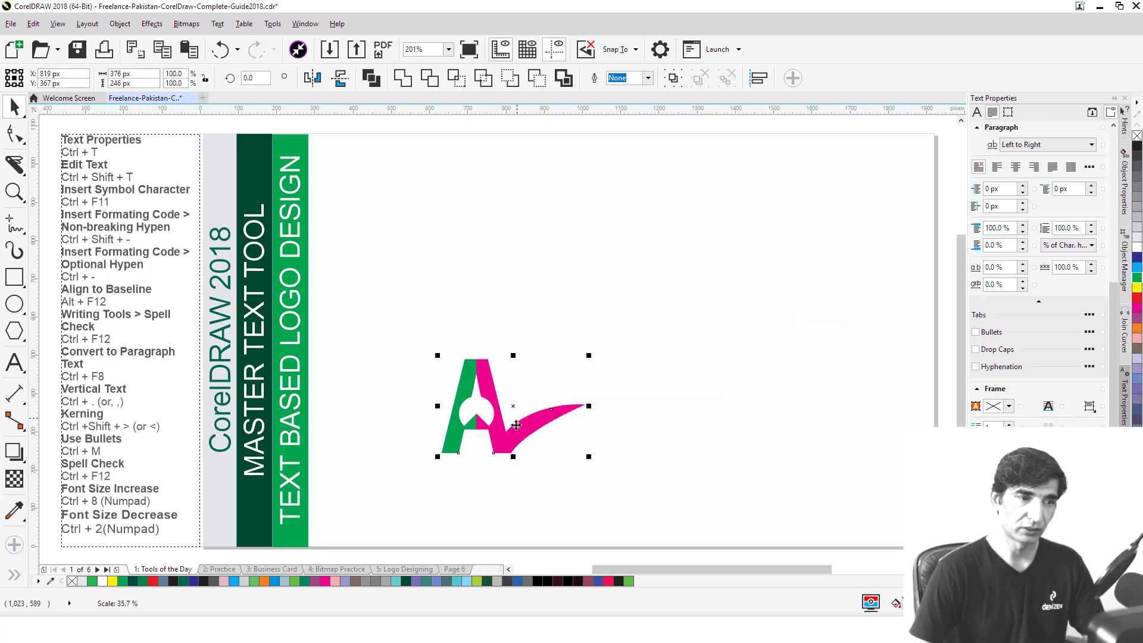
left_click_drag(510, 437, 417, 236)
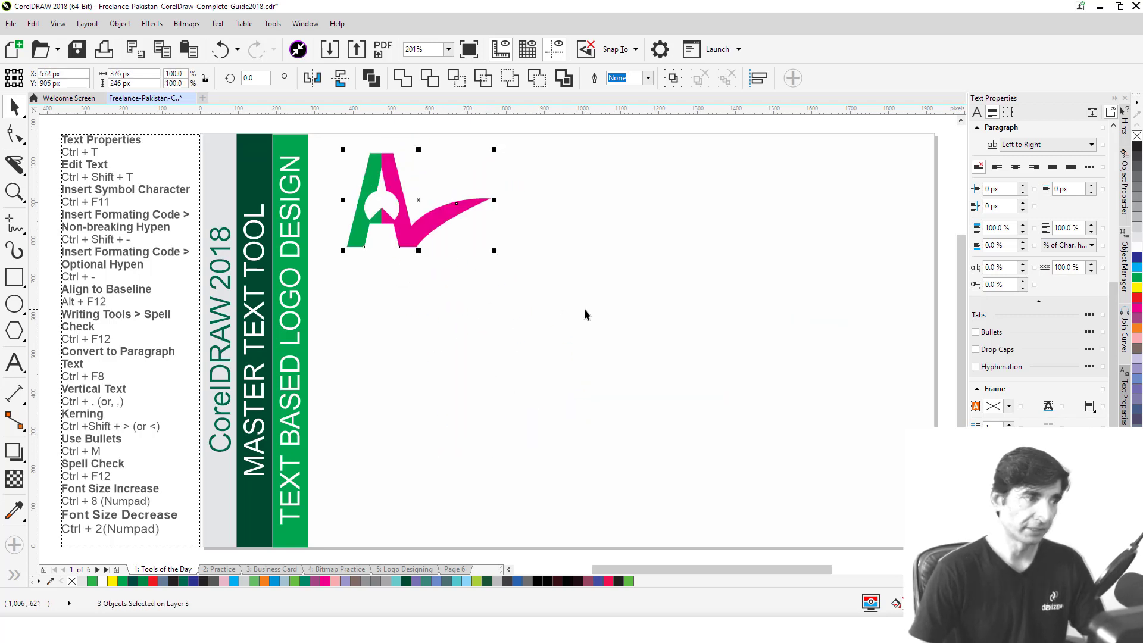
left_click(598, 327)
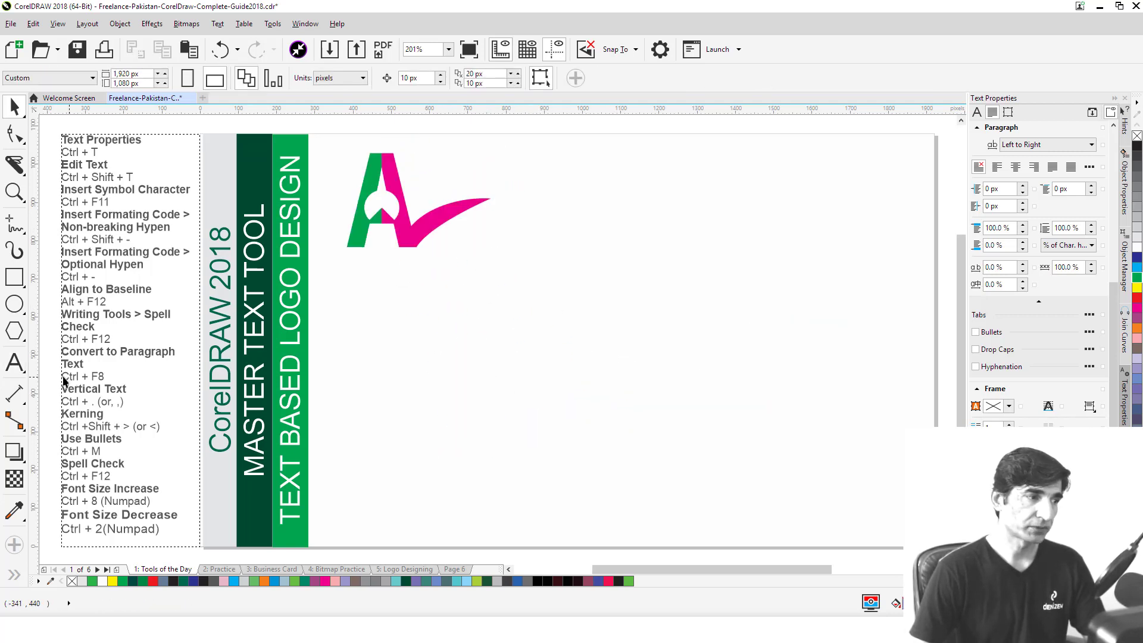
Add the letter B as Arial artistic text beside the A logo and enlarge it to about 181 pt
left_click(17, 362)
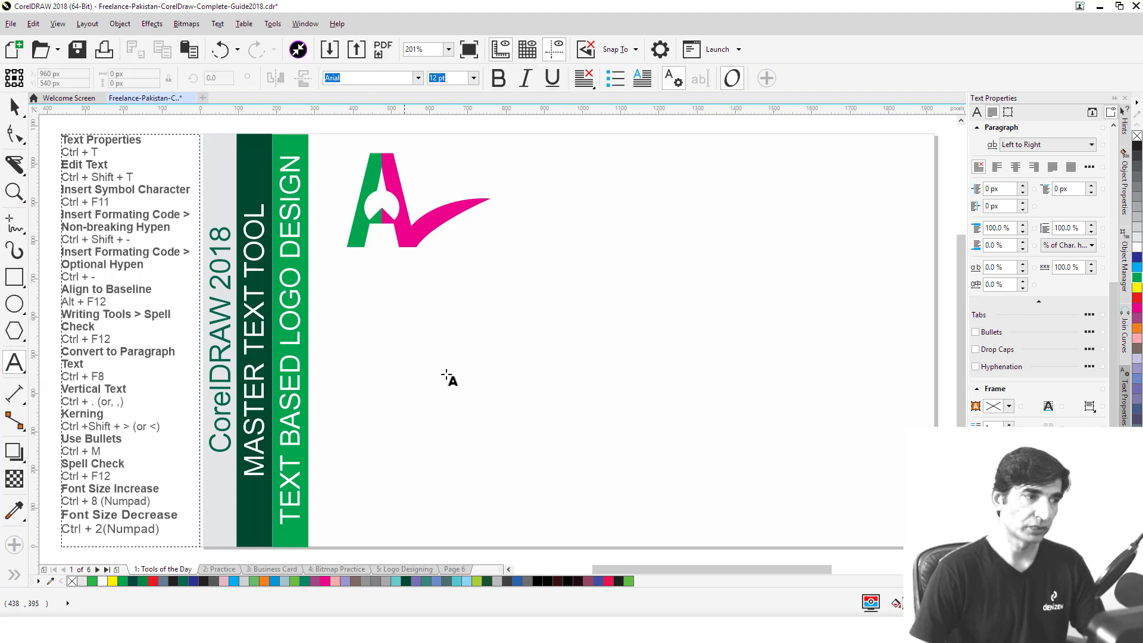
left_click(566, 328)
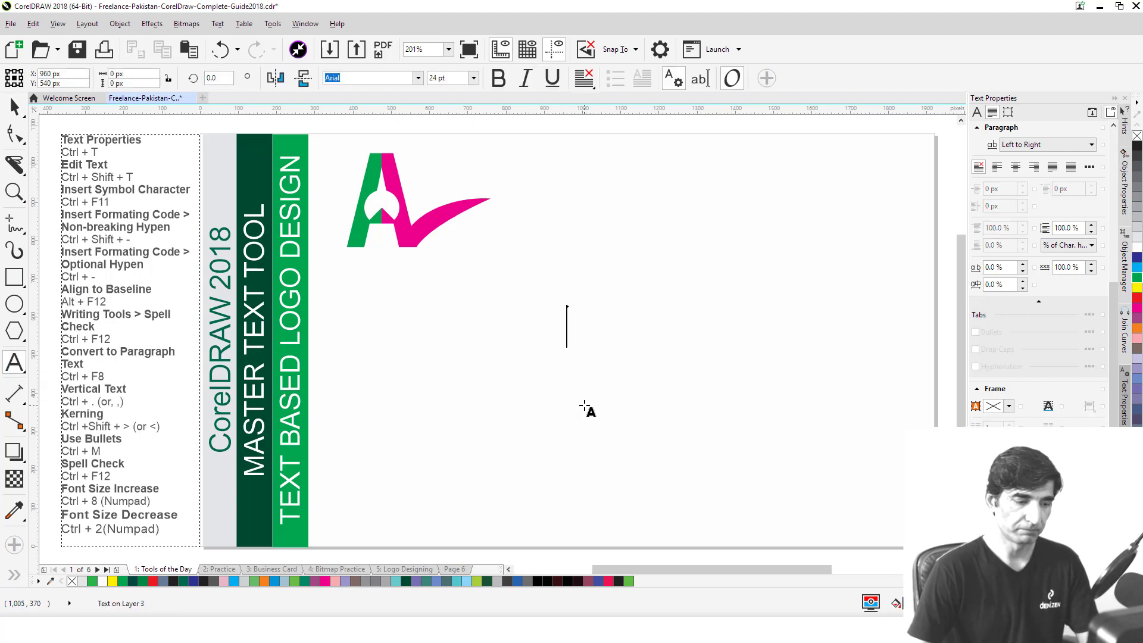
type("B")
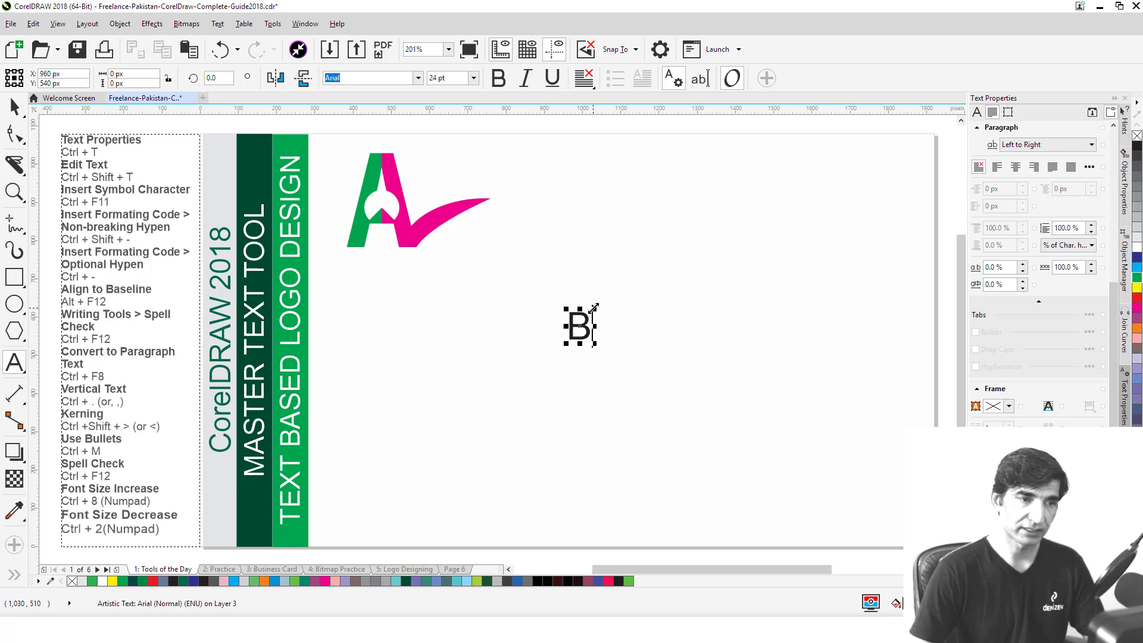
left_click_drag(593, 308, 848, 128)
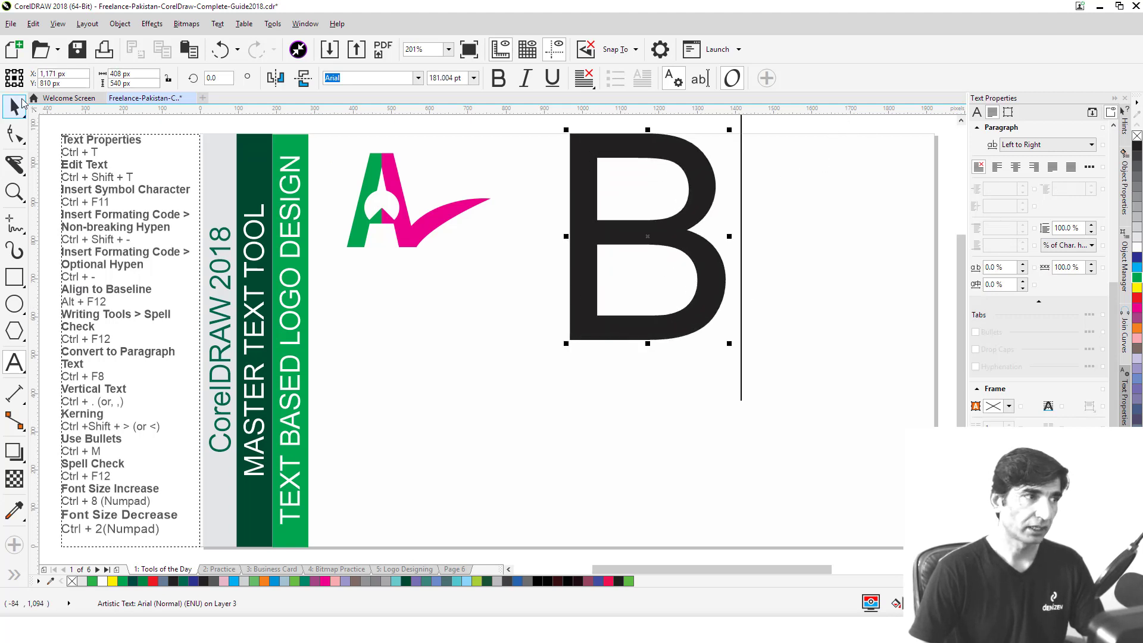
Move the letter B down and to the left, and cut off its upper-left corner along a rising diagonal with the Knife tool
left_click(22, 104)
left_click_drag(663, 230, 614, 311)
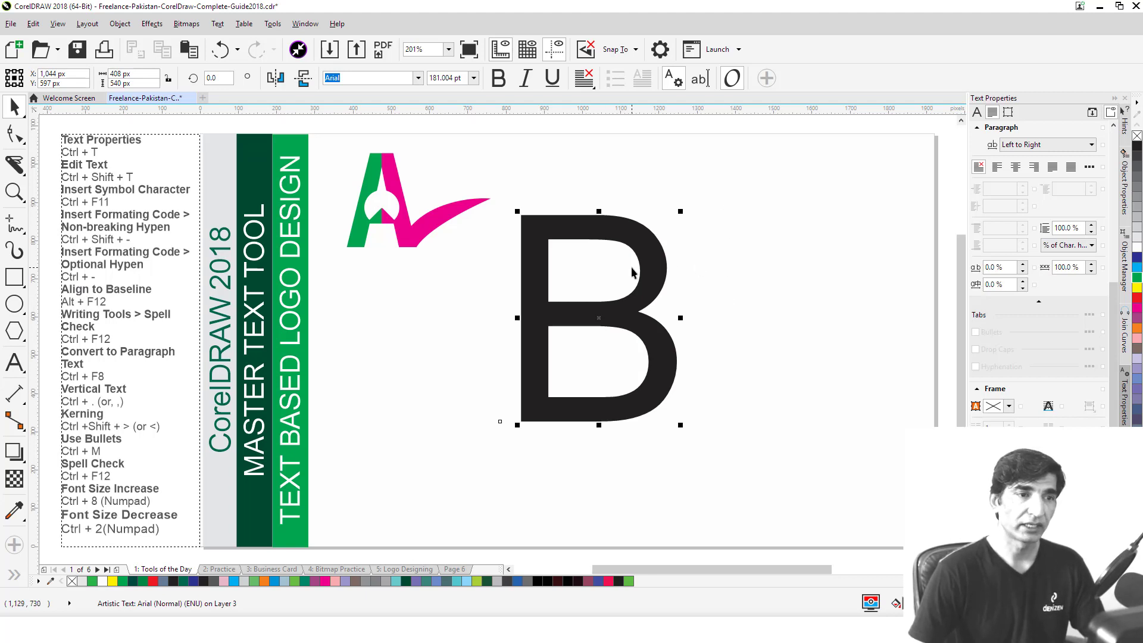
left_click(15, 162)
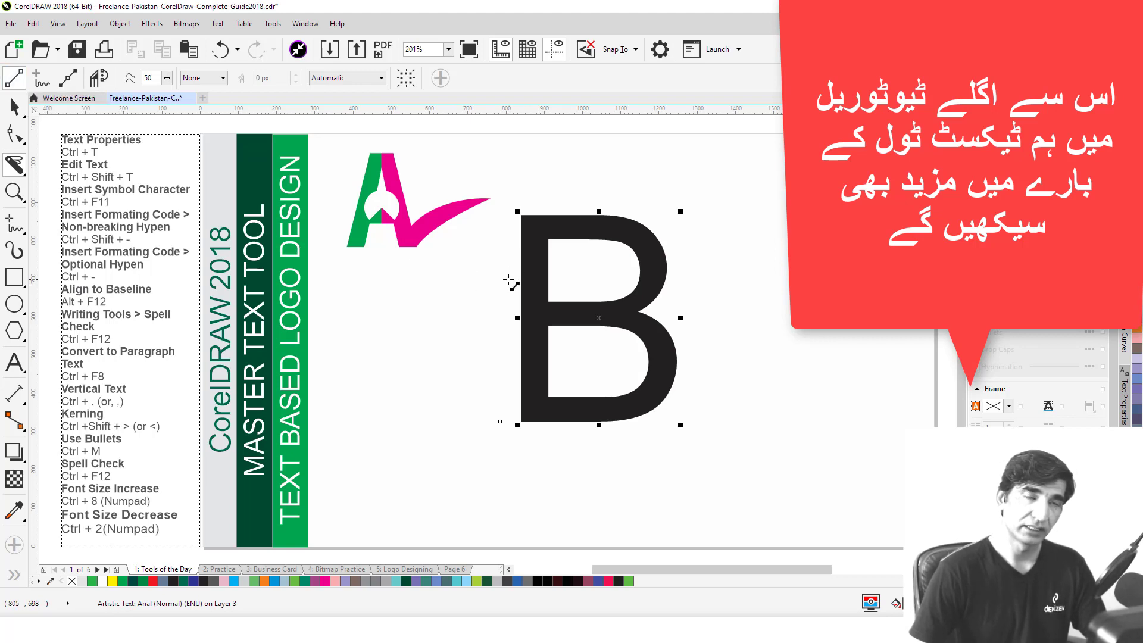
left_click_drag(509, 279, 657, 194)
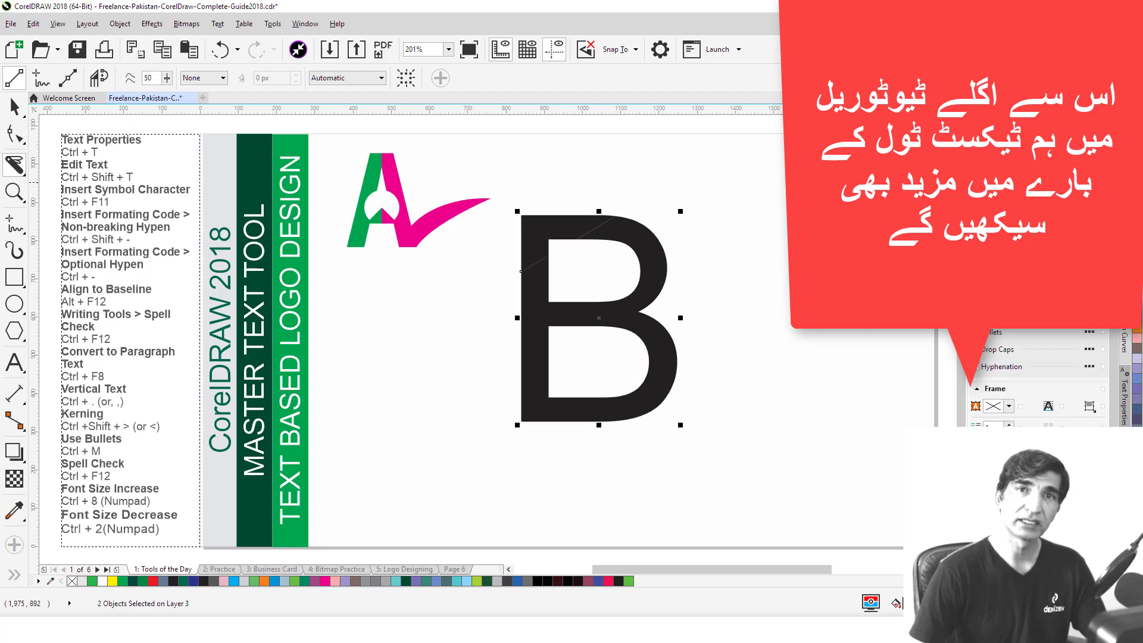
left_click(15, 107)
key("Escape")
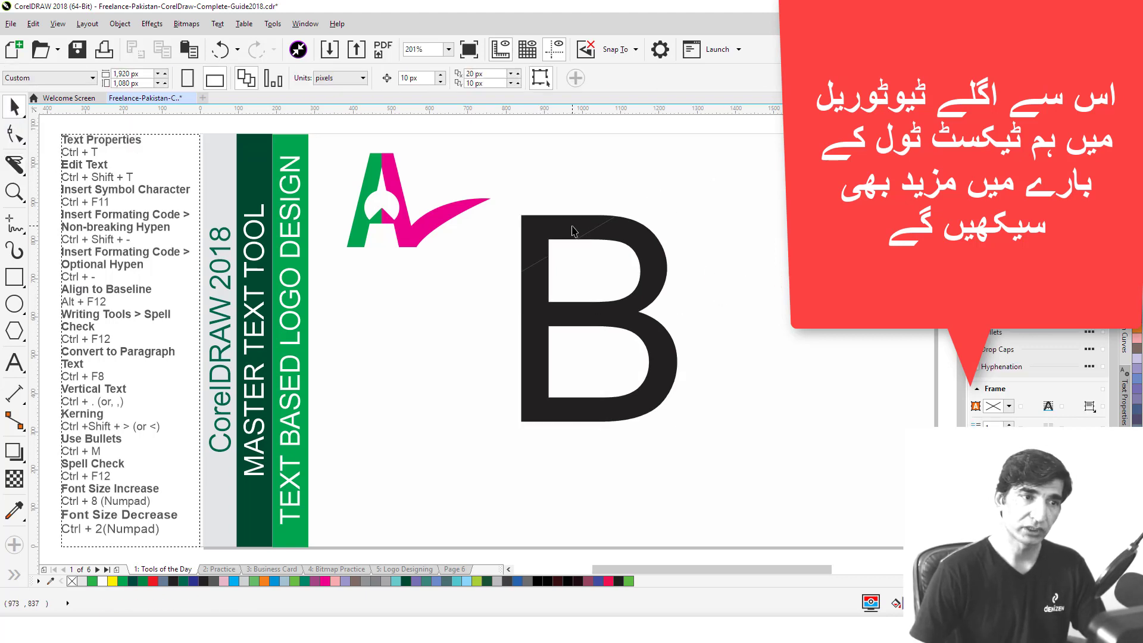
Nudge the cut upper-left corner piece of the B up 10 px and fill it with red
left_click(573, 231)
key("Up")
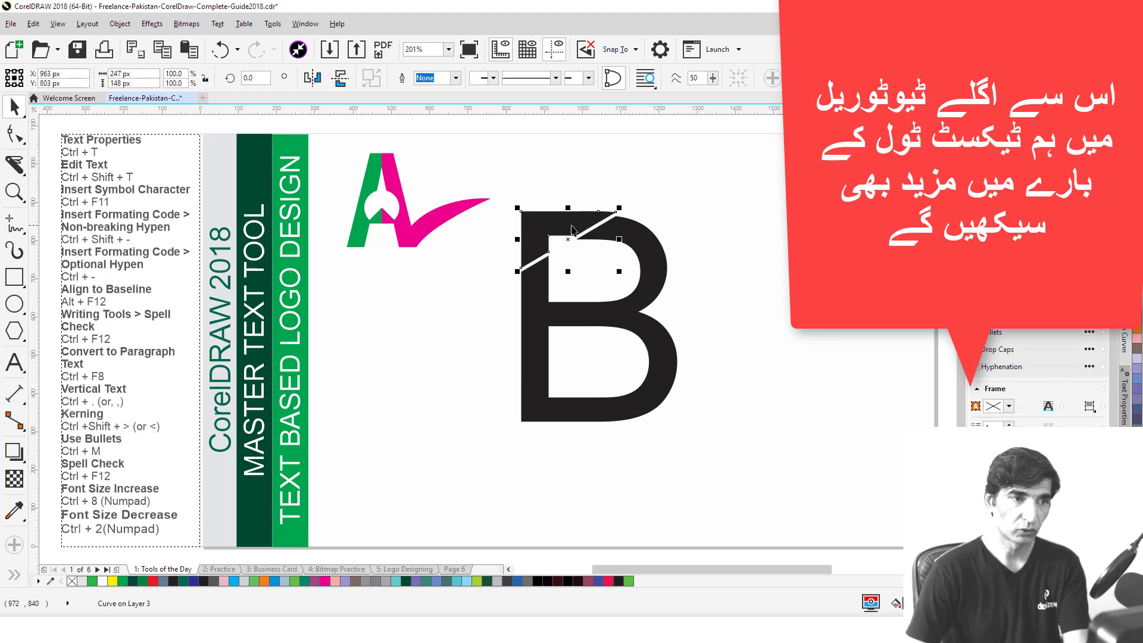
key("Left")
key("Right")
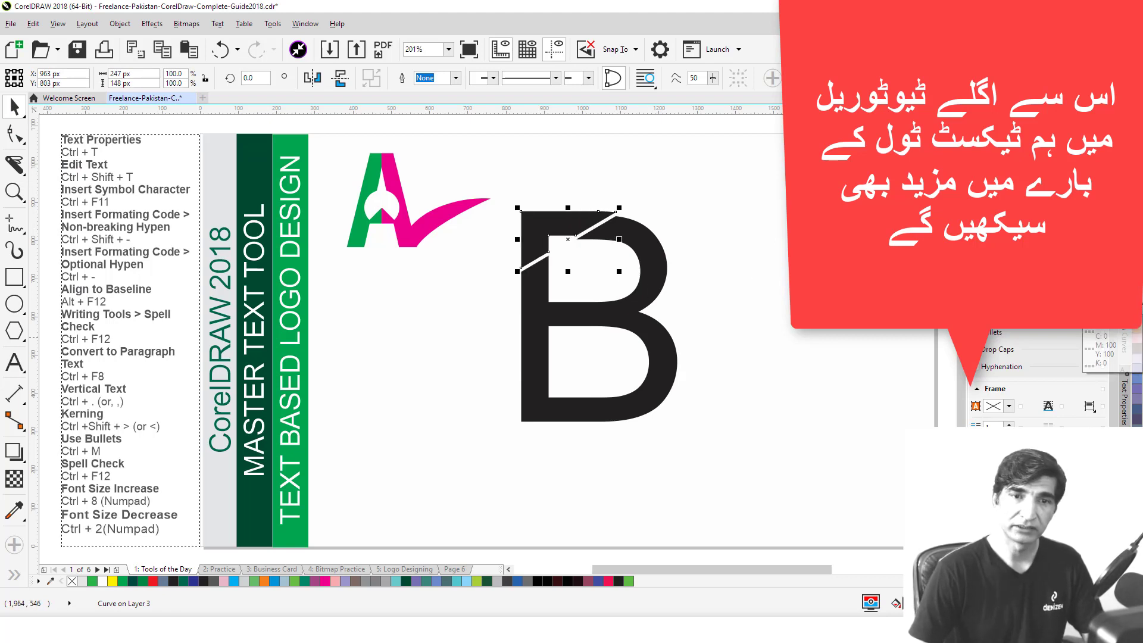
left_click(608, 581)
left_click(763, 259)
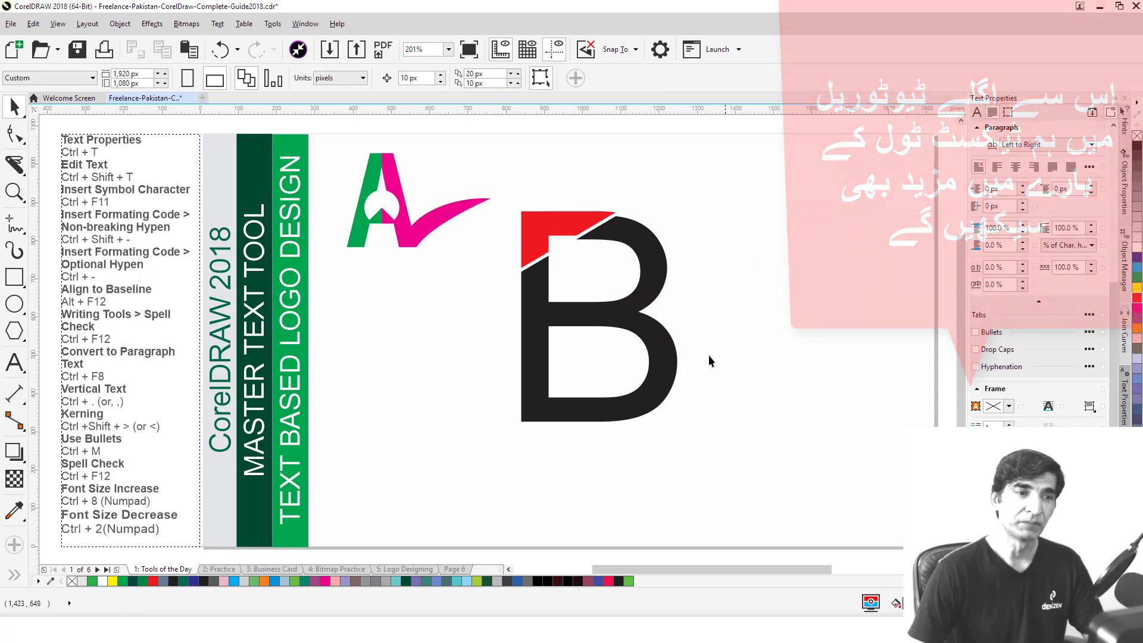
Cut the lower-right curve of the B along a steep diagonal with the Knife tool
left_click(15, 165)
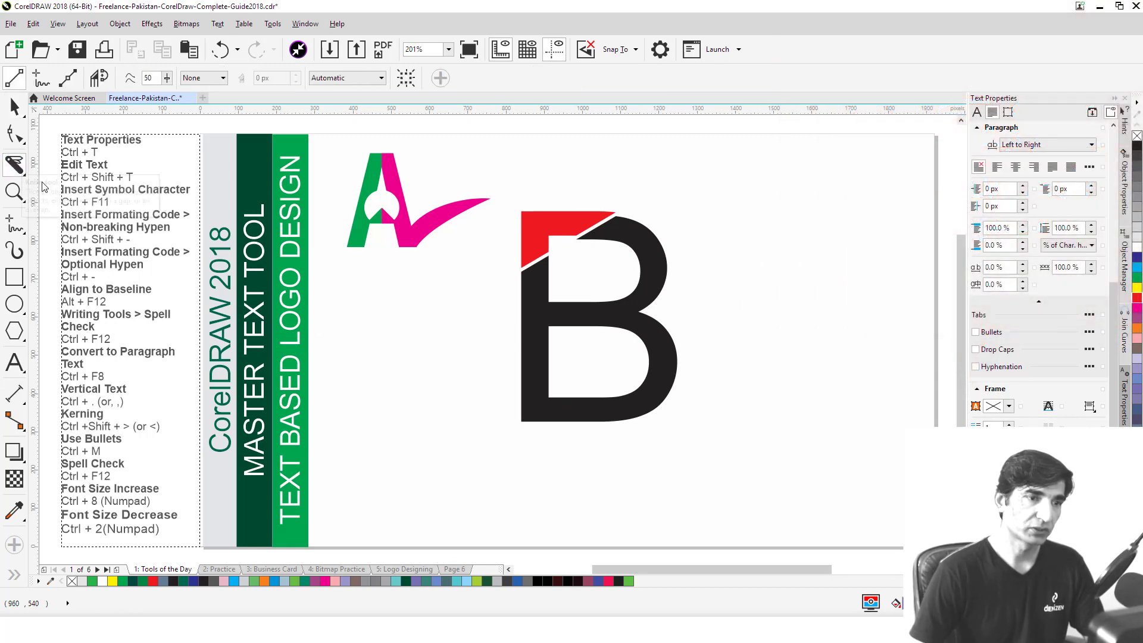
left_click(600, 435)
left_click(684, 303)
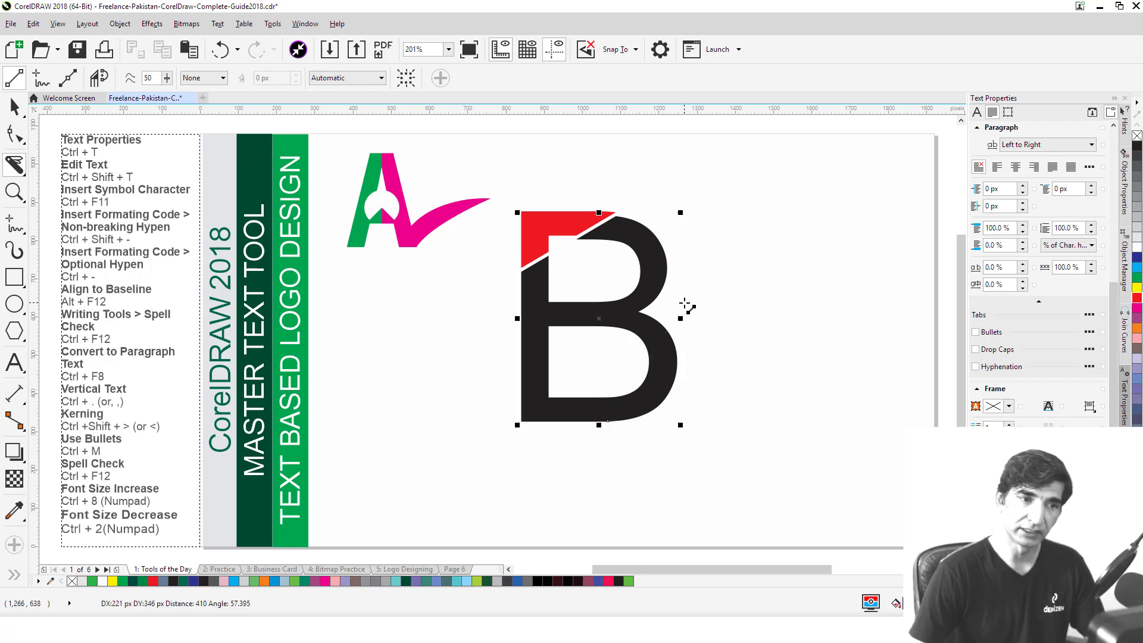
left_click(13, 107)
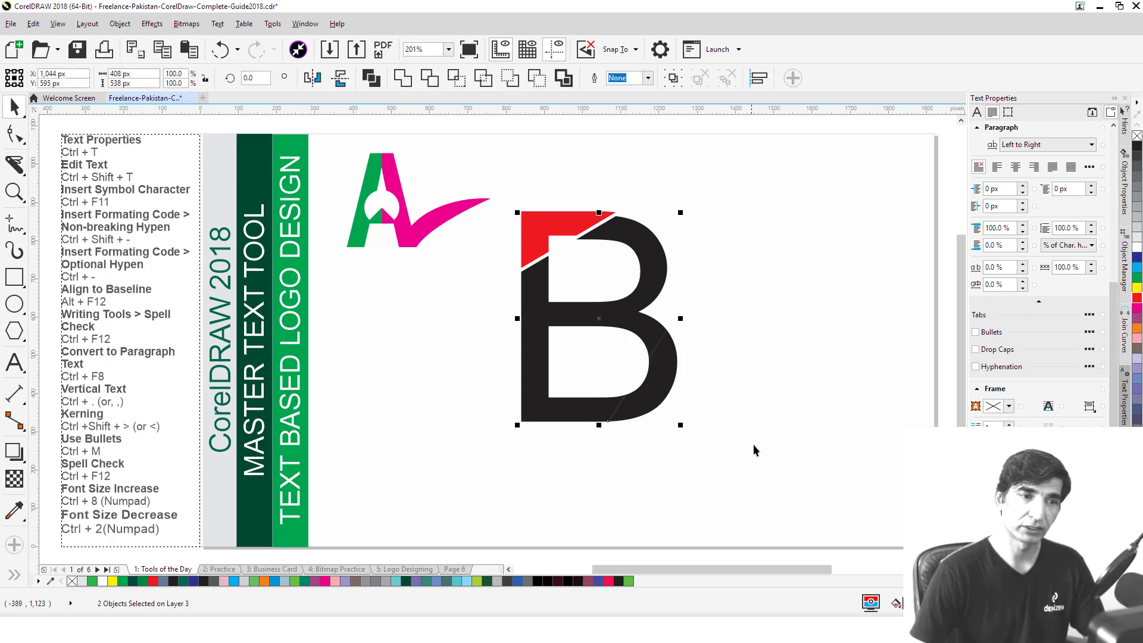
left_click(752, 444)
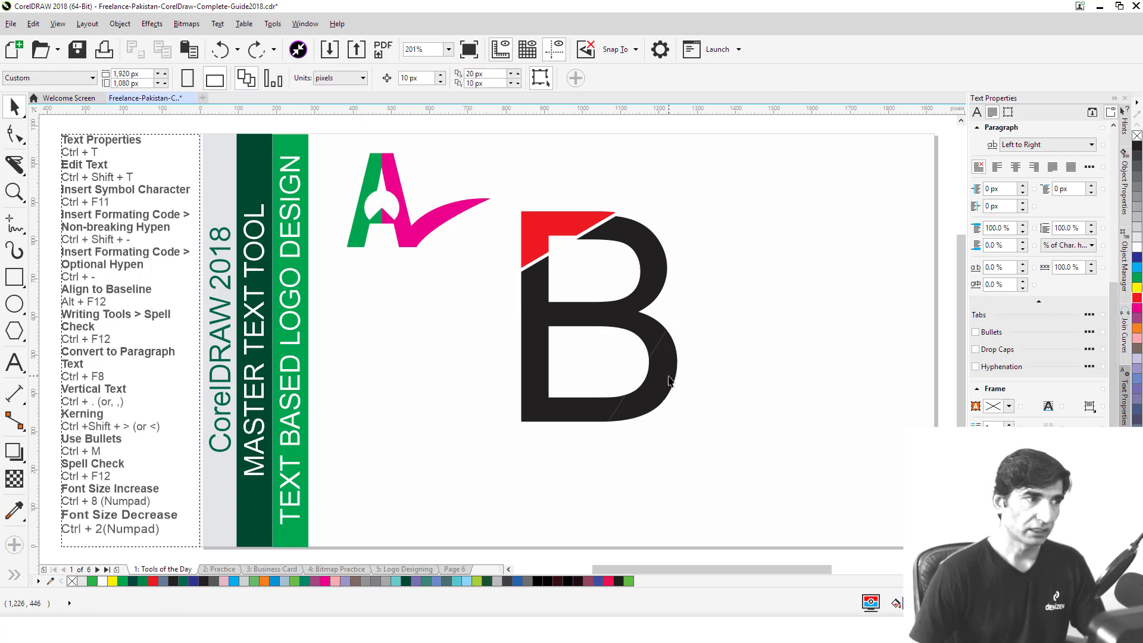
Nudge the cut lower-right piece of the B 10 px down and 10 px right, and fill it with green
left_click(668, 378)
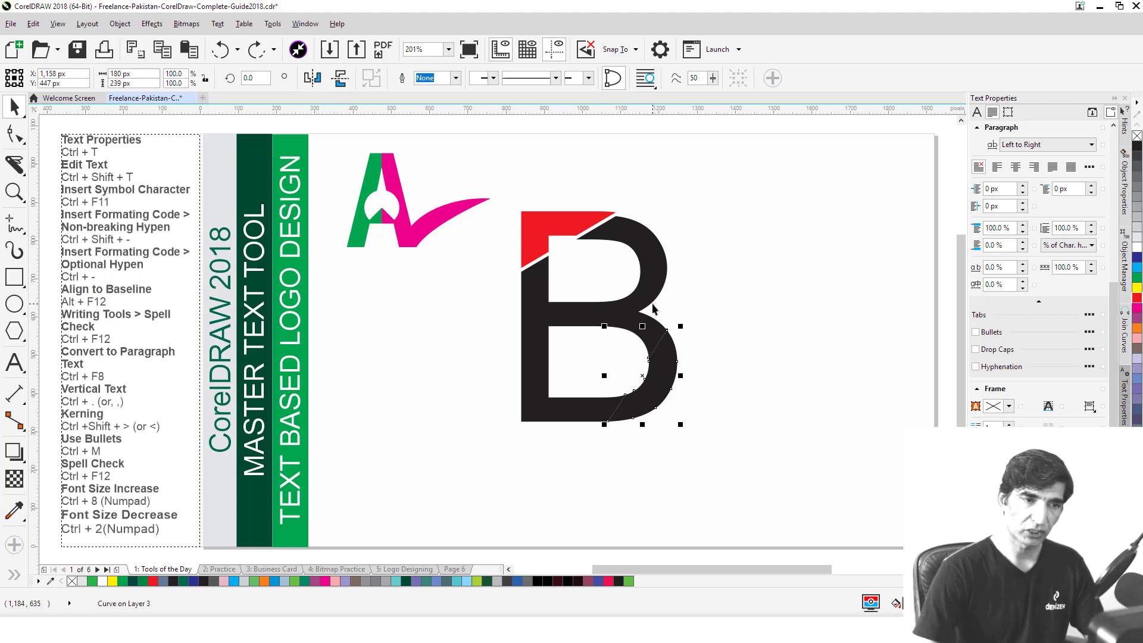
key("Down")
key("Right")
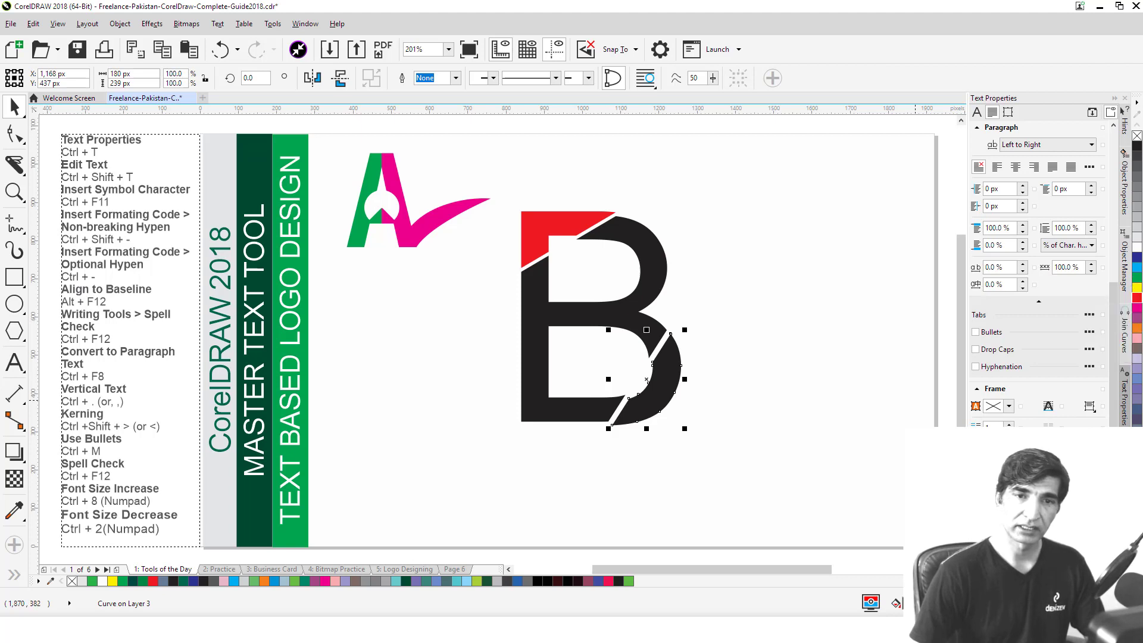
left_click(1137, 278)
left_click(751, 259)
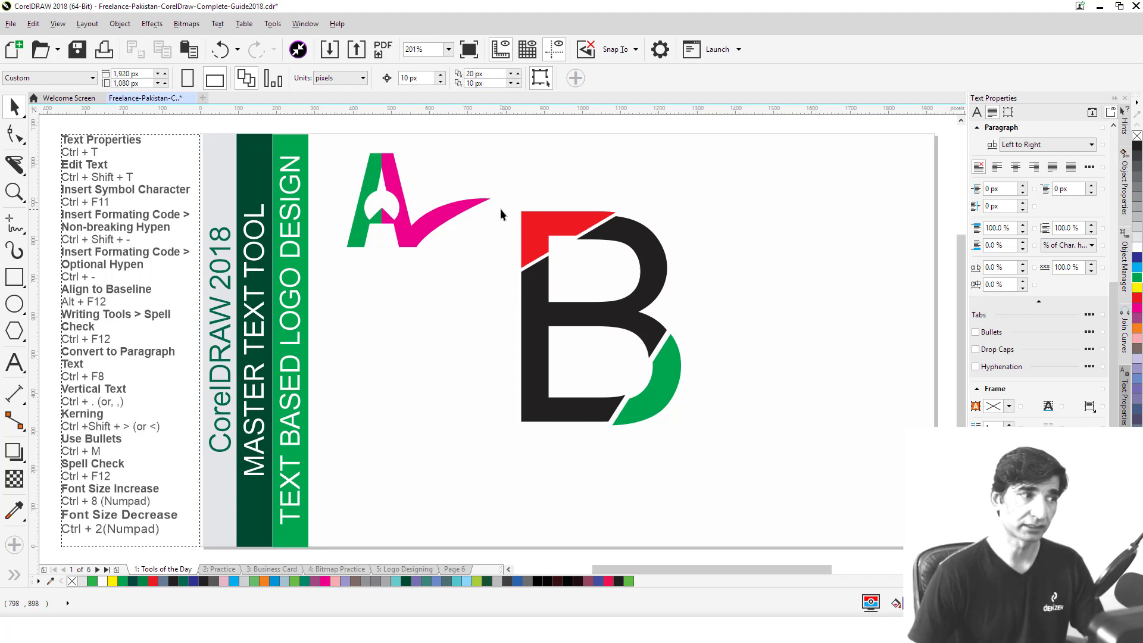
Draw a circle about 103 px in diameter centred on the B's middle bar and fill it with white
left_click(14, 303)
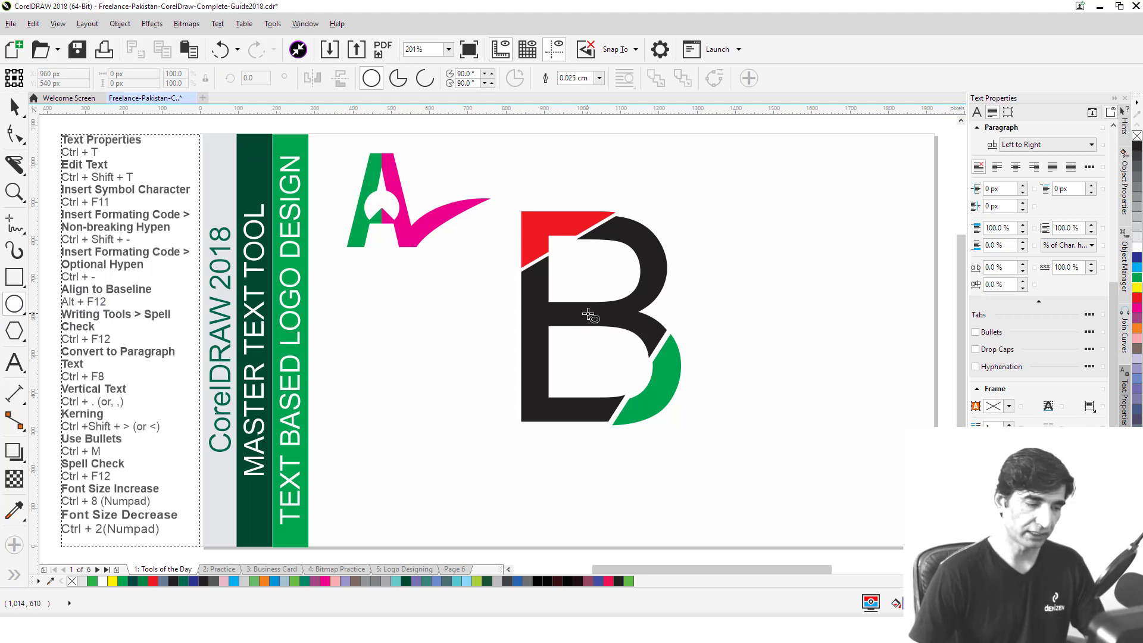
left_click_drag(588, 315, 611, 337)
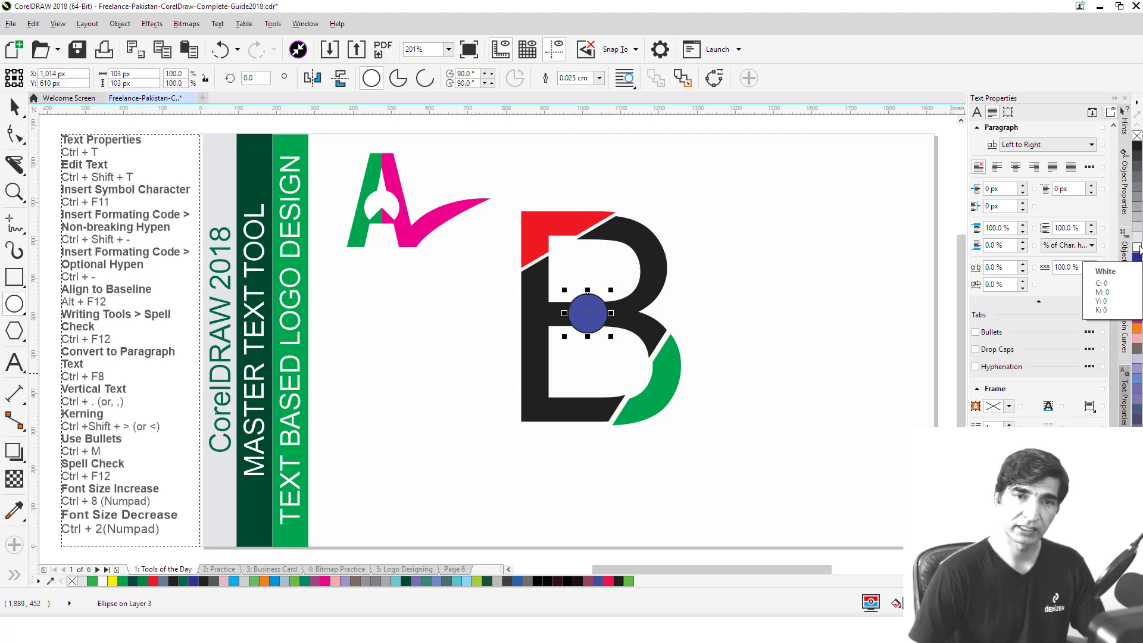
left_click(1137, 247)
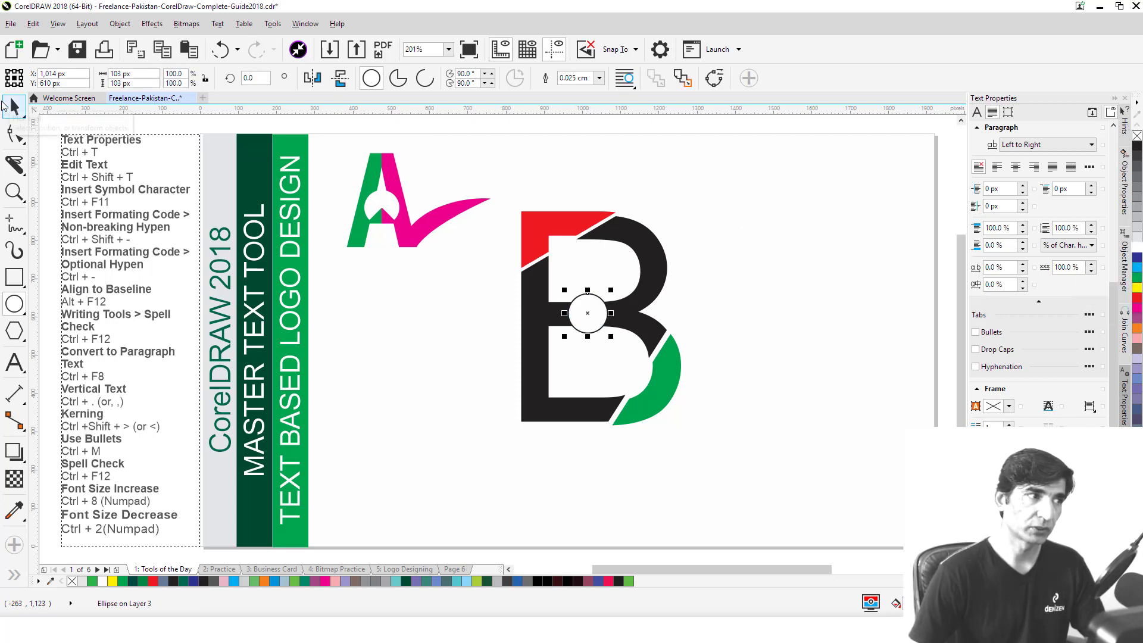
left_click(13, 107)
left_click(722, 230)
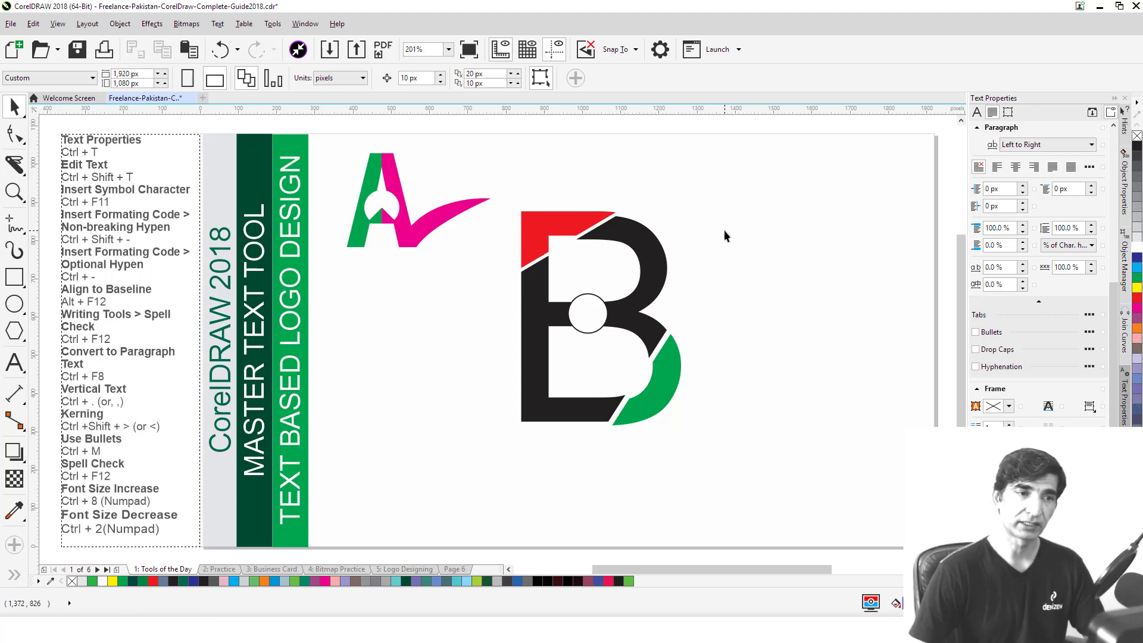
Trim the black part of the B with the white circle and delete the circle
left_click(597, 320)
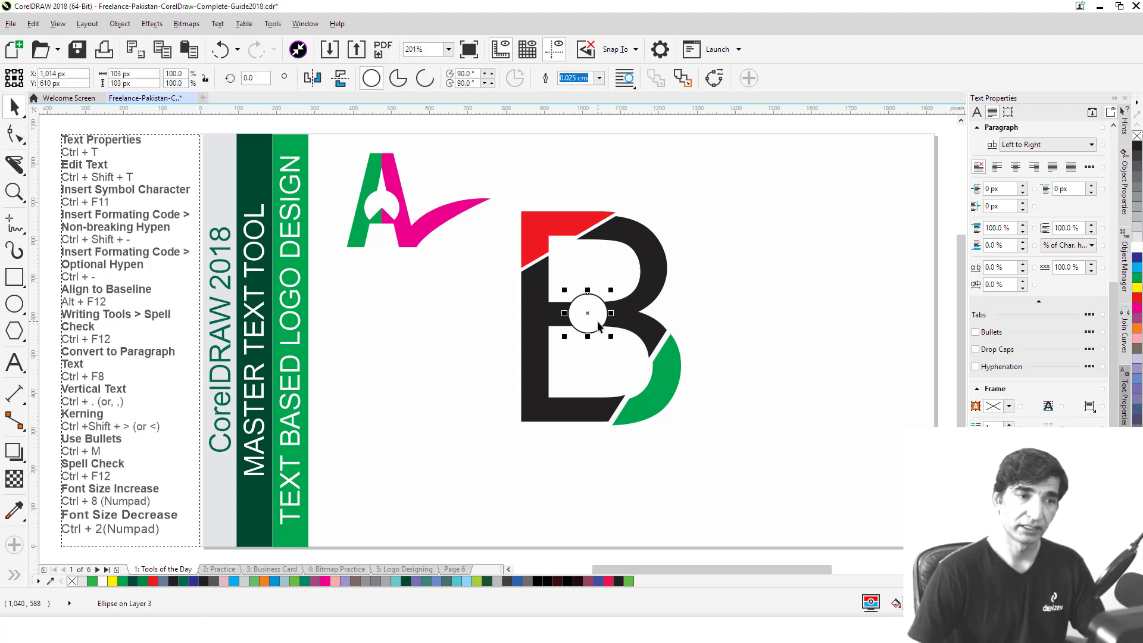
left_click(653, 269, "shift")
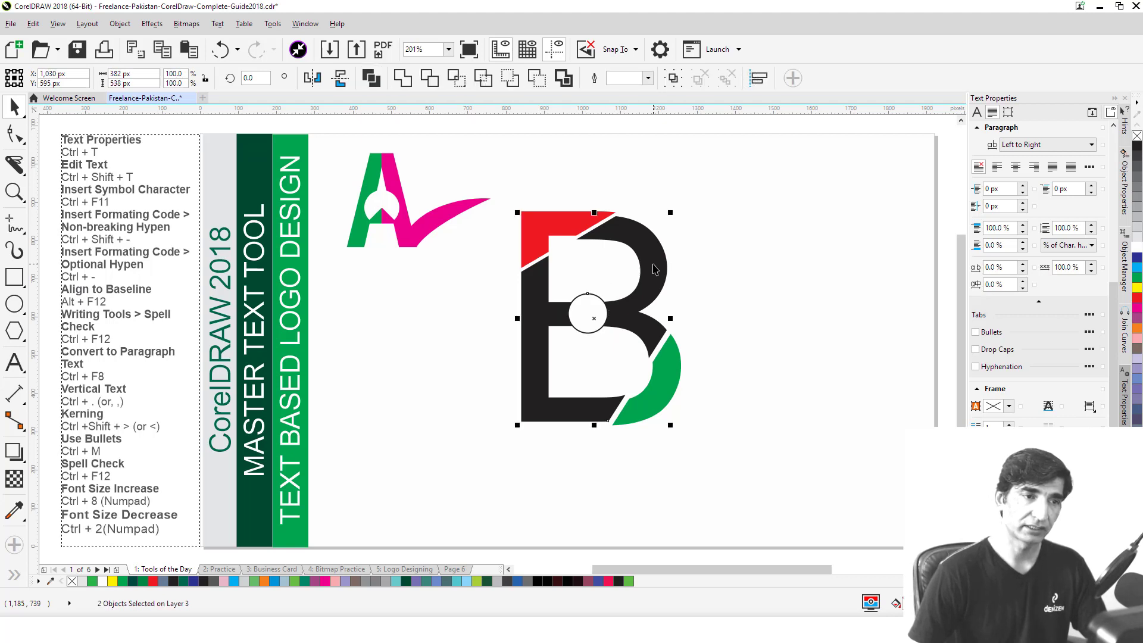
left_click(429, 79)
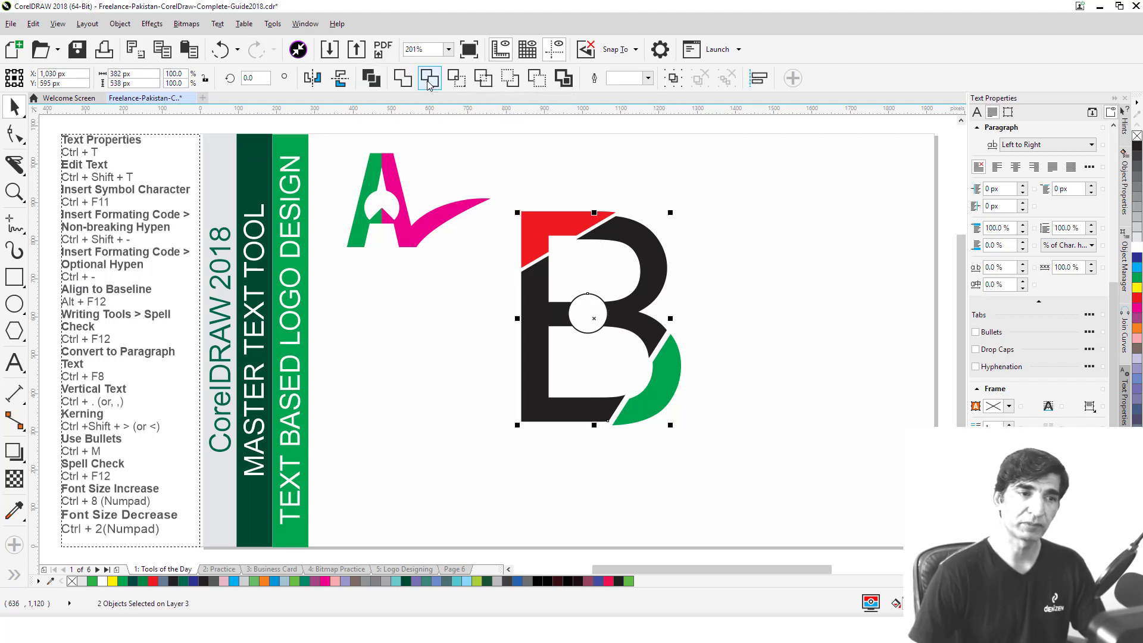
left_click(823, 287)
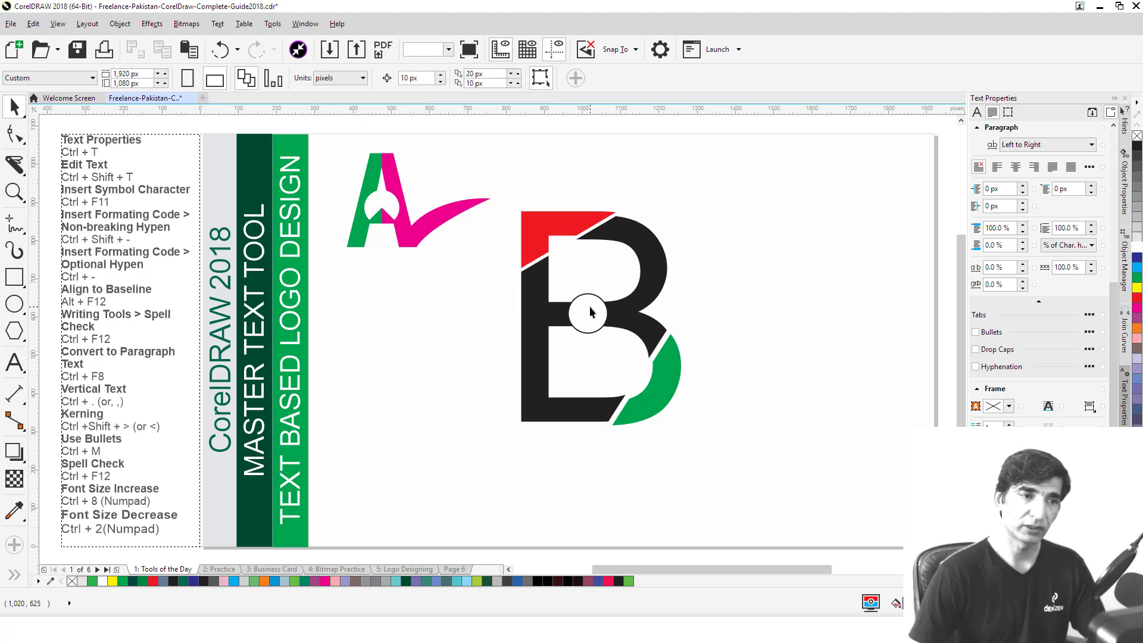
left_click(586, 312)
key("Delete")
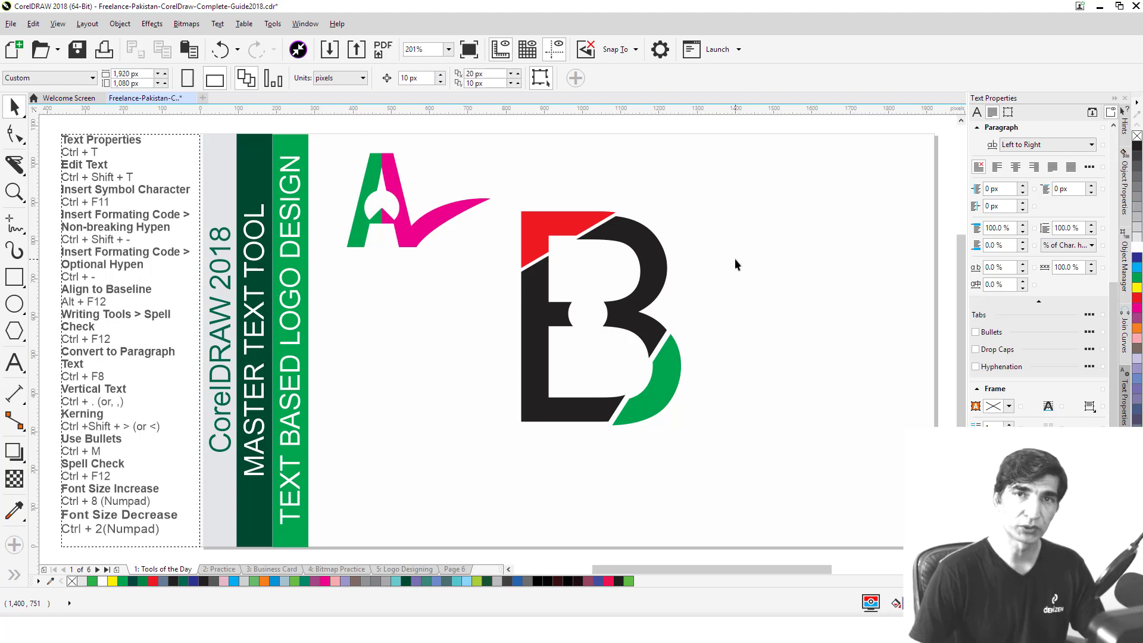
Add the artistic text "Beta Jee Inc." in 24 pt Arial and place it below the B
left_click(14, 362)
left_click(721, 381)
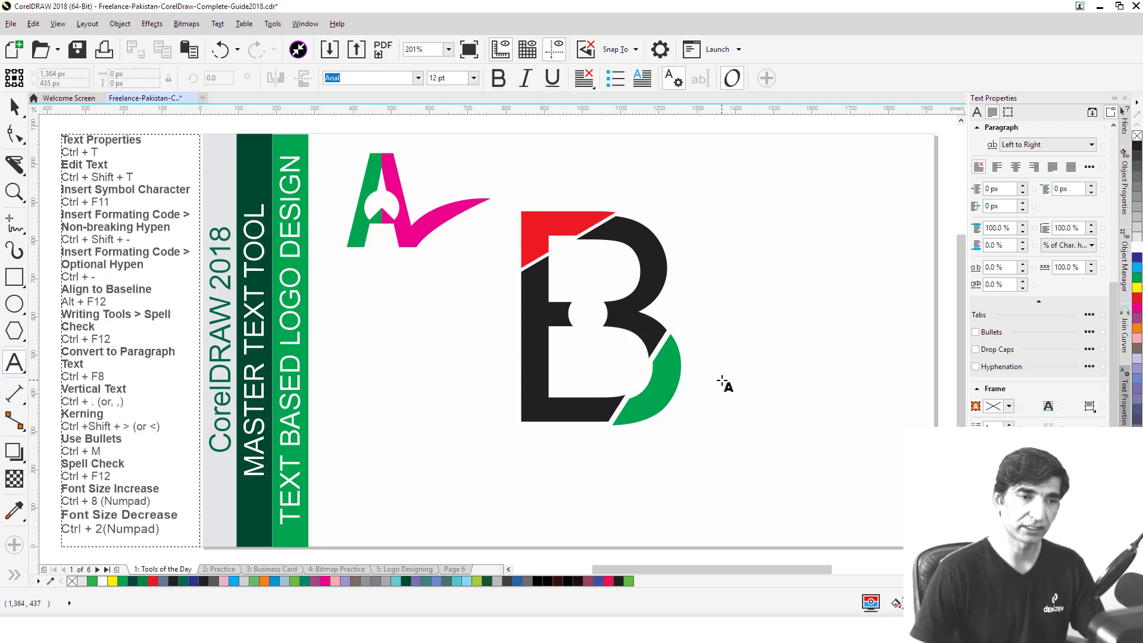
type("B")
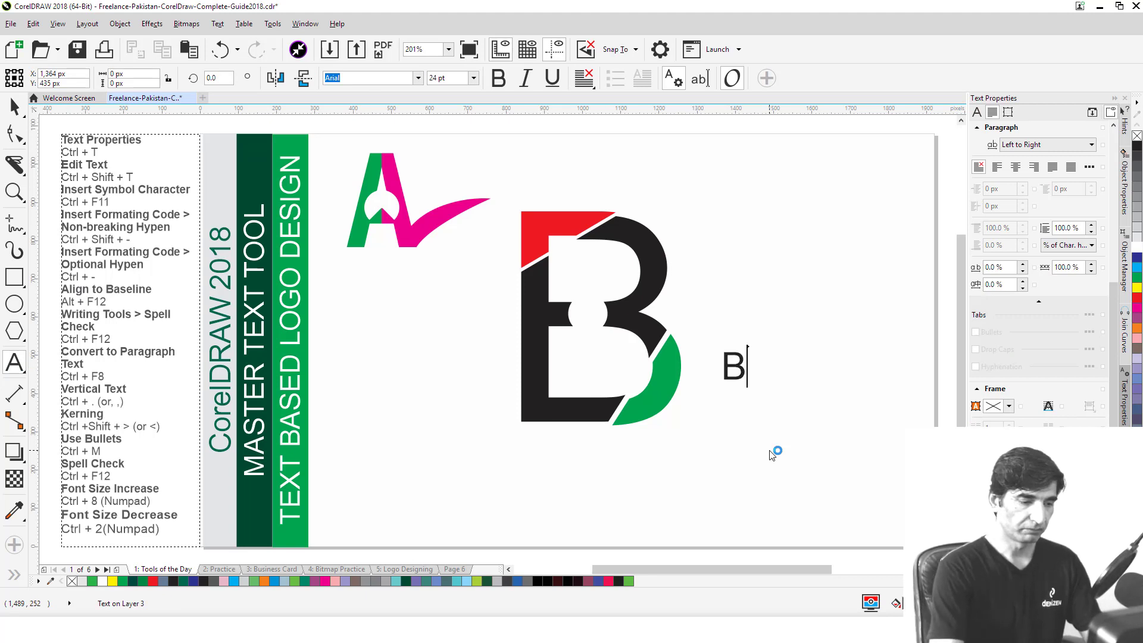
type("eta Jee Inc.")
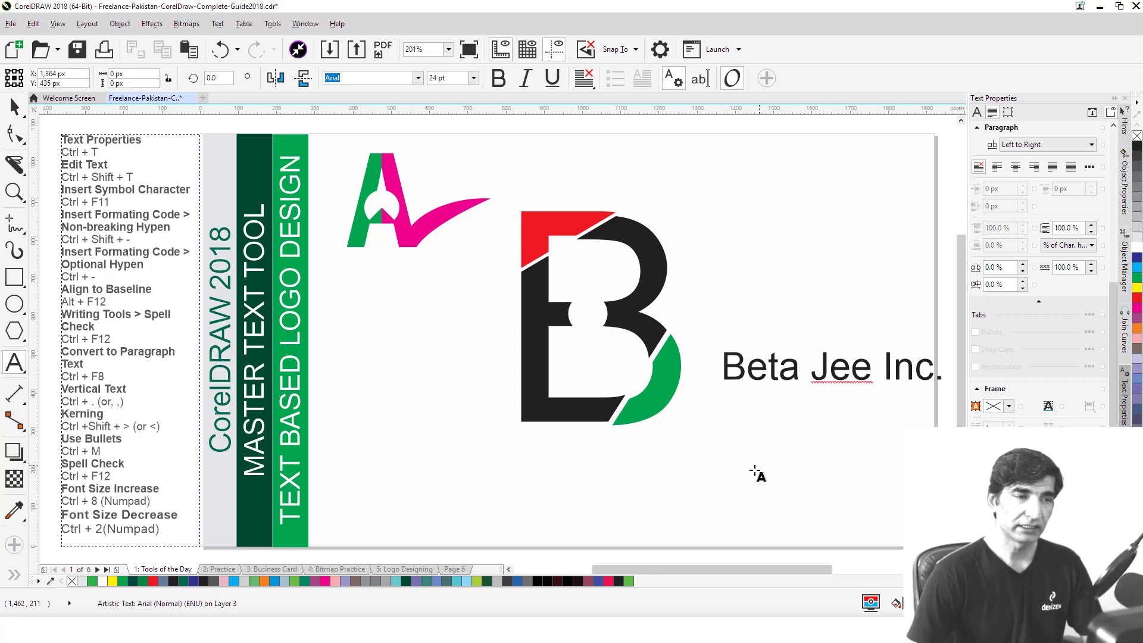
left_click(20, 105)
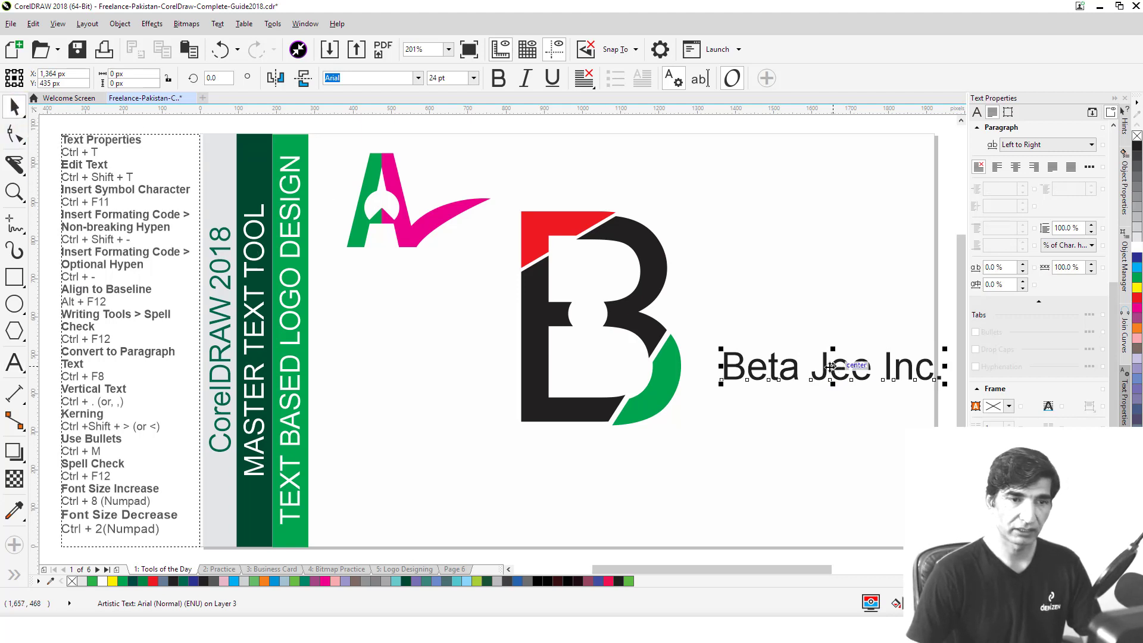
left_click_drag(833, 373, 701, 474)
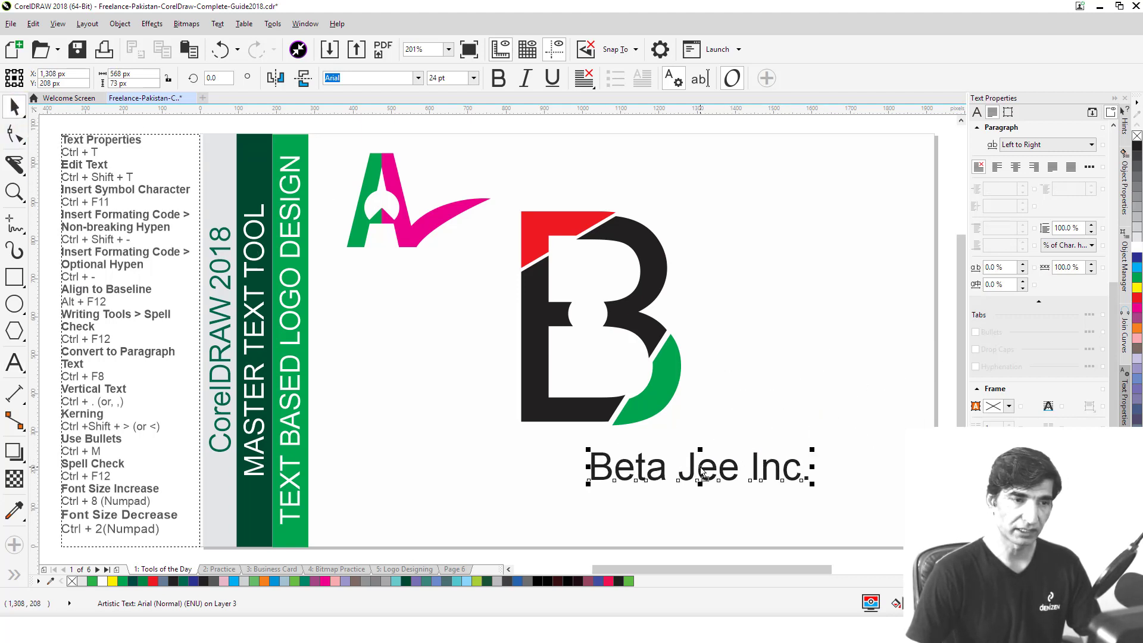
Scale all three B pieces down to about 265 px wide and place them centred just above the company name
left_click_drag(504, 195, 723, 430)
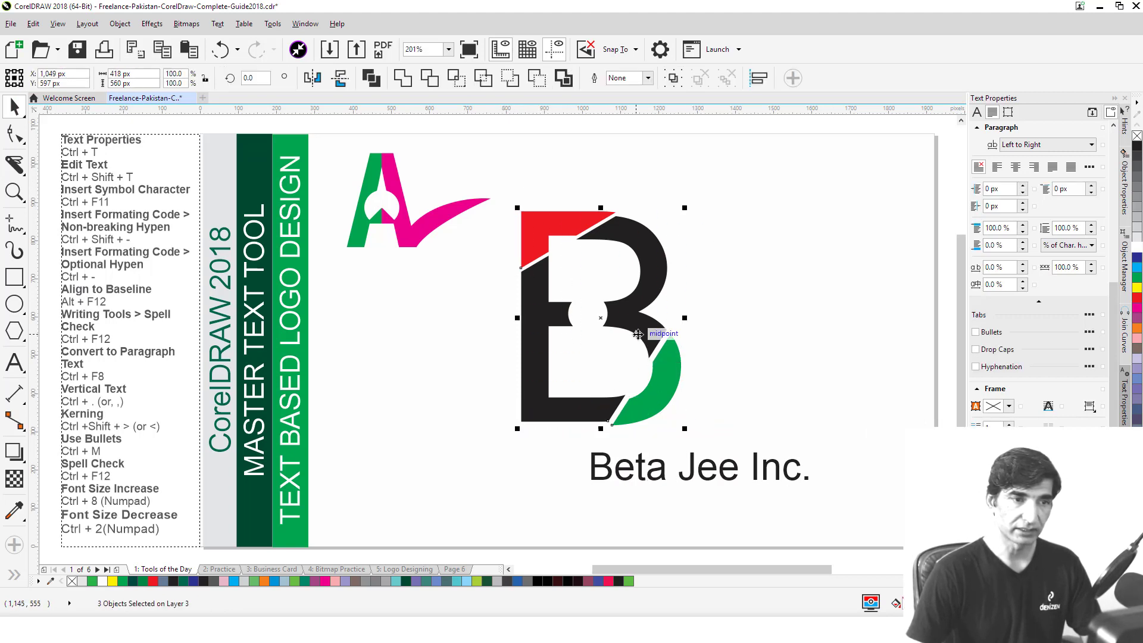
left_click_drag(655, 331, 759, 329)
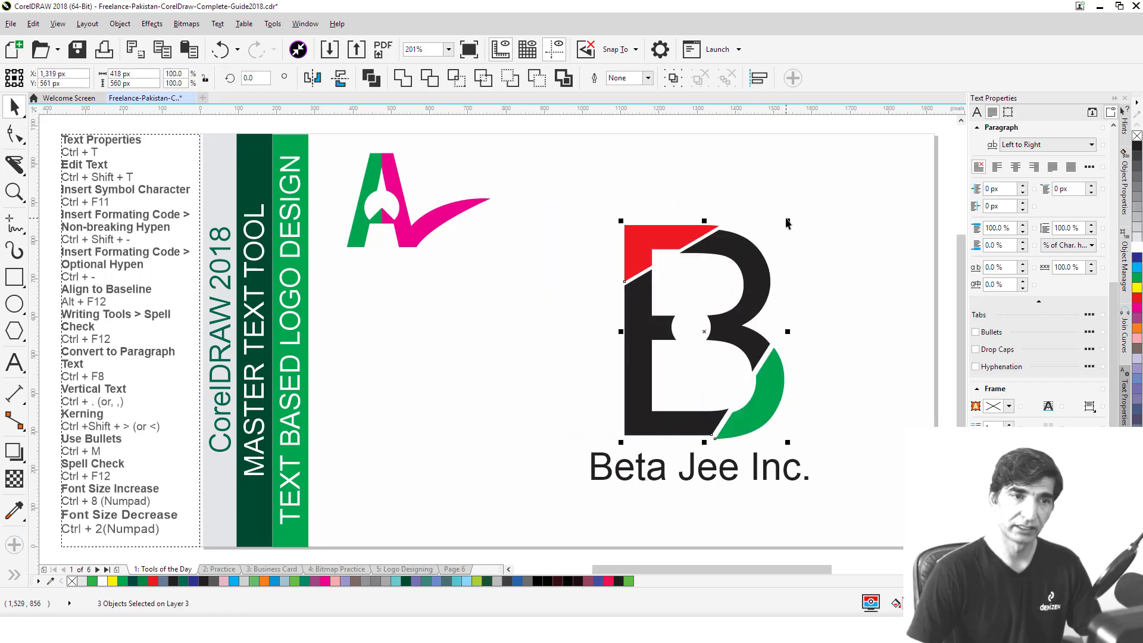
left_click_drag(783, 222, 754, 264)
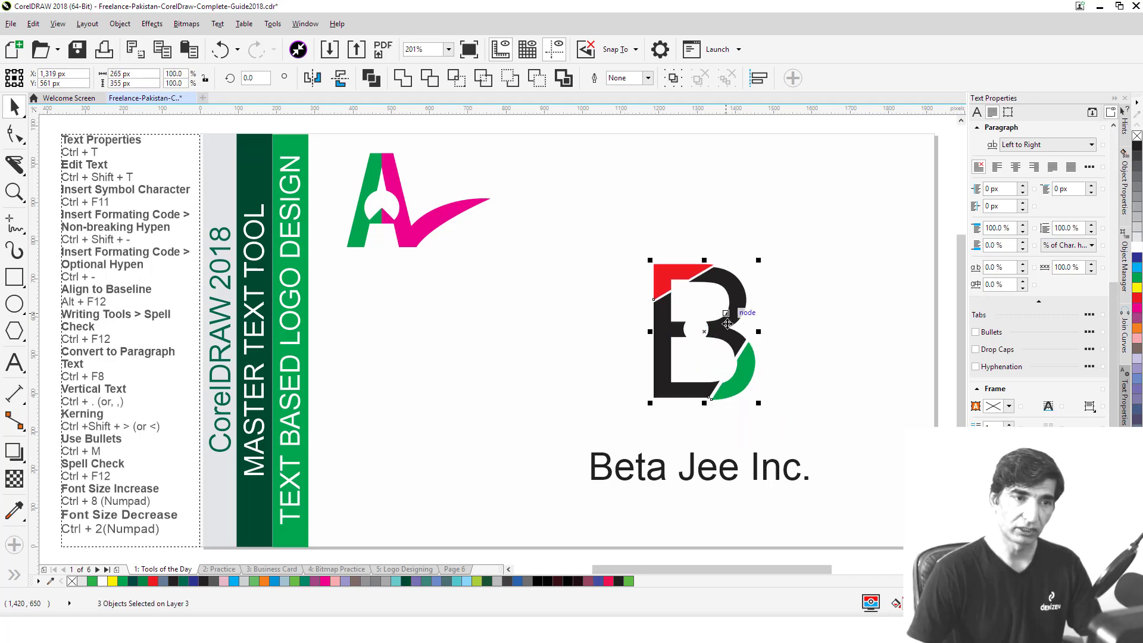
left_click_drag(727, 329, 731, 372)
left_click(834, 320)
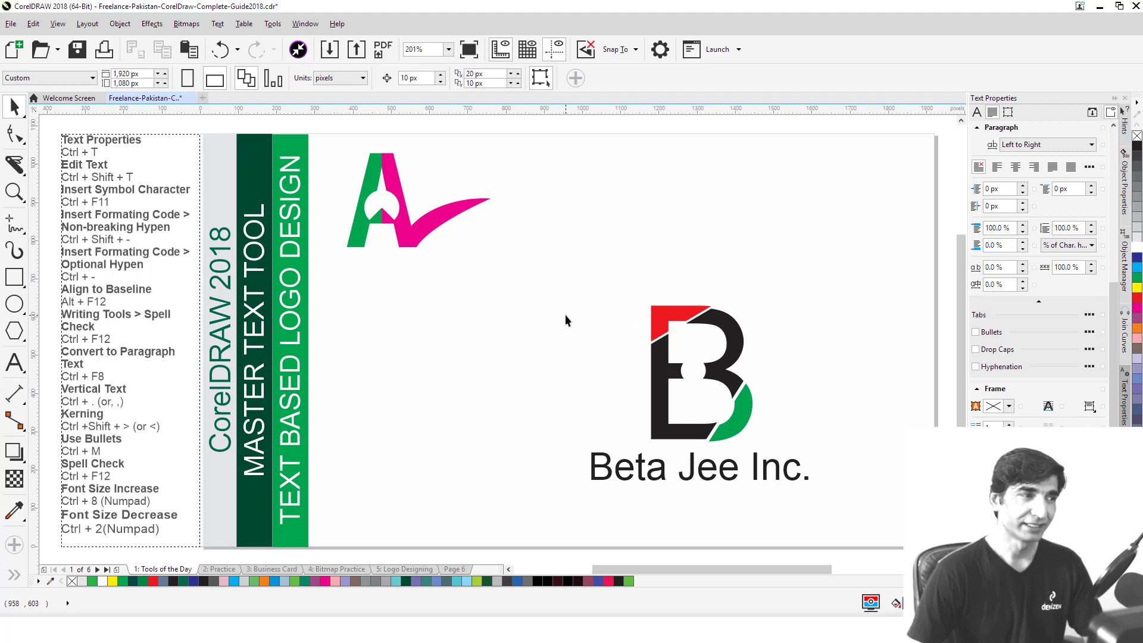
Add the letter K as 24 pt Arial artistic text in the blank area above the B logo
left_click(15, 362)
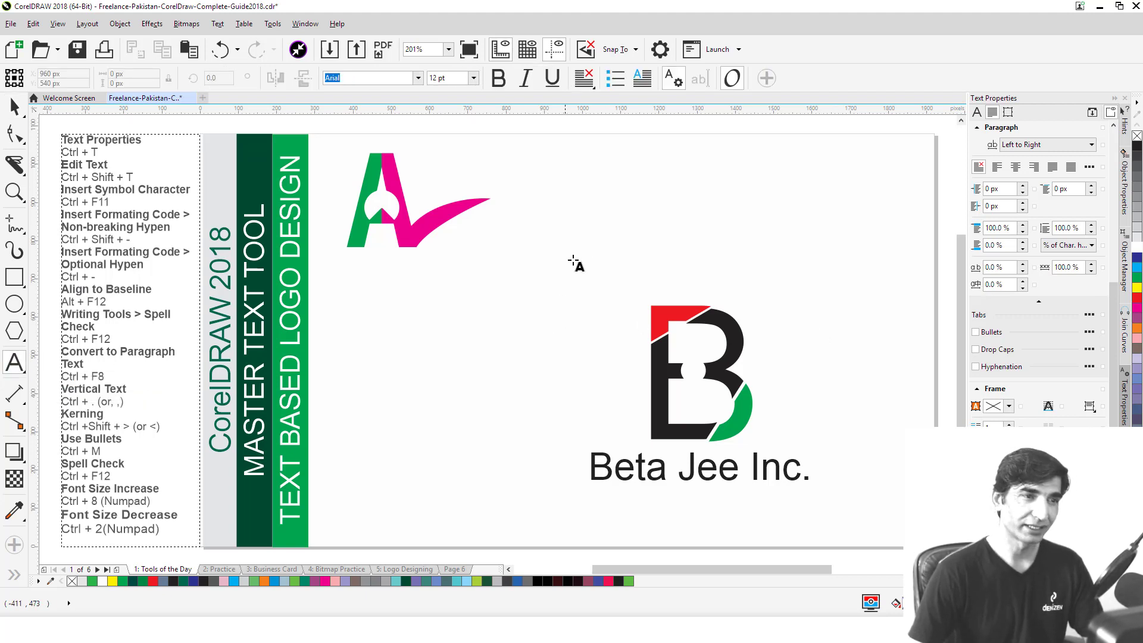
left_click(579, 218)
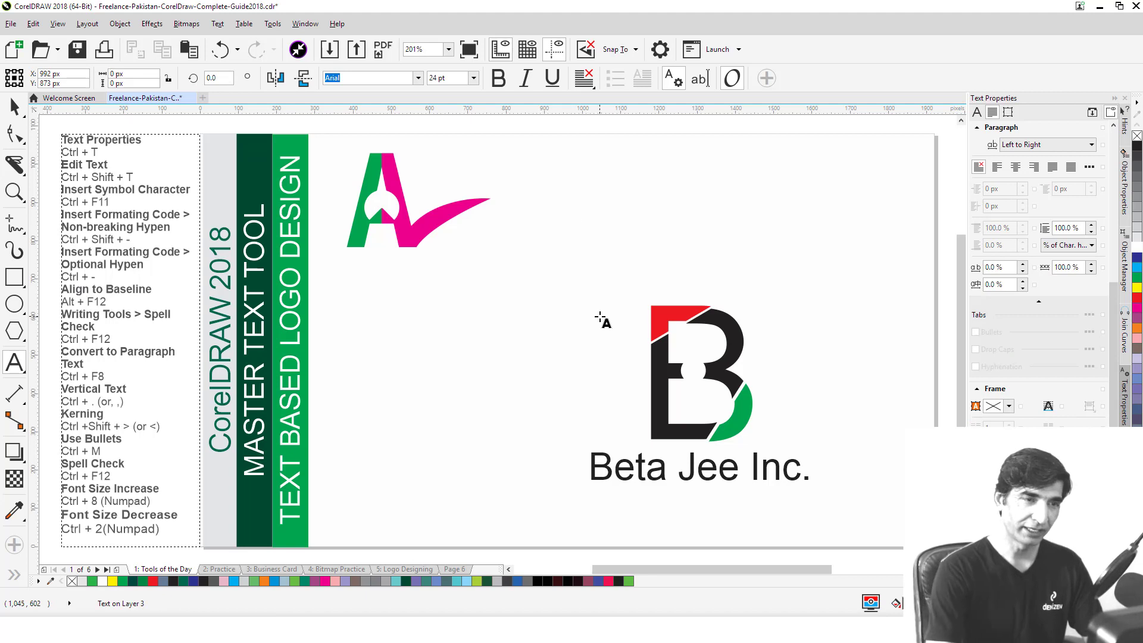
type("K")
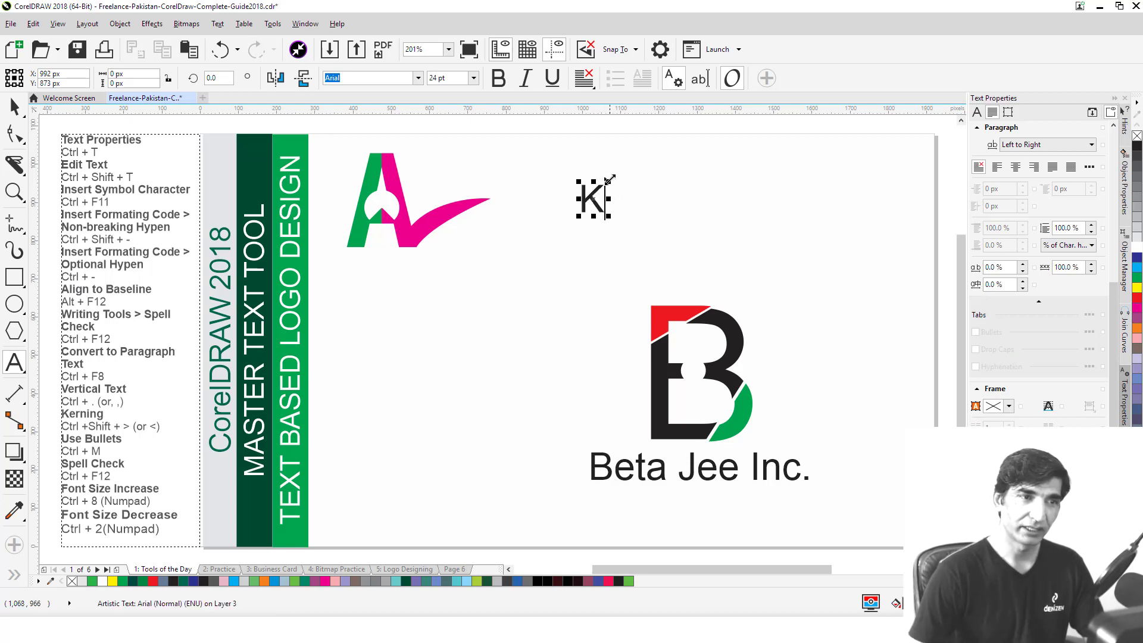
Enlarge the K to about 384 px wide and 465 px high and place it below the A logo
left_click_drag(608, 181, 682, 128)
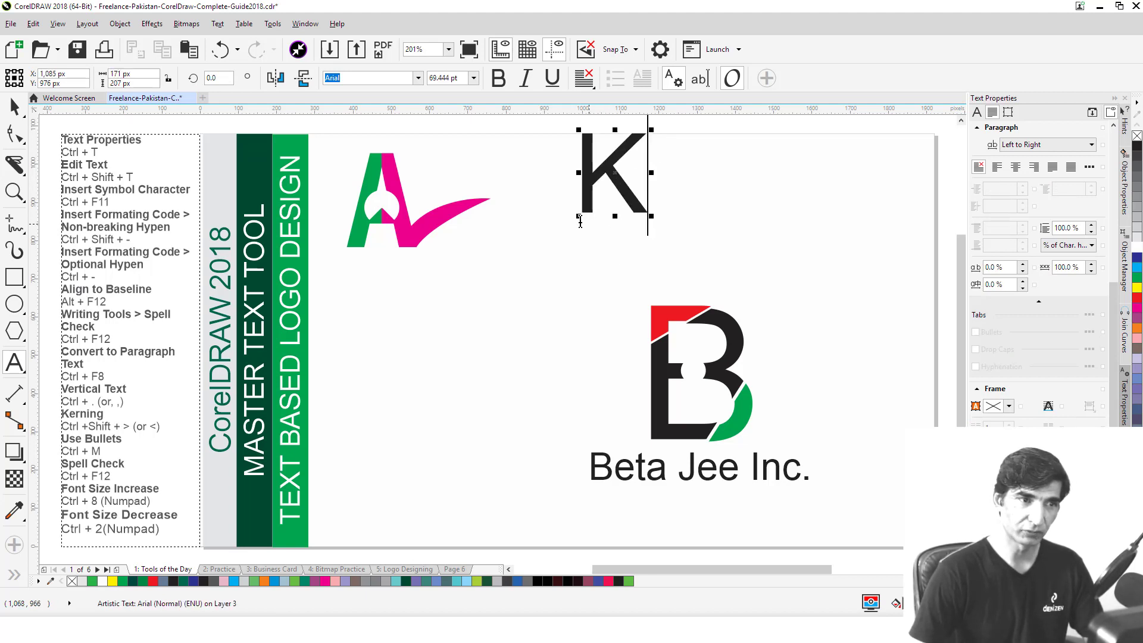
left_click_drag(575, 225, 497, 315)
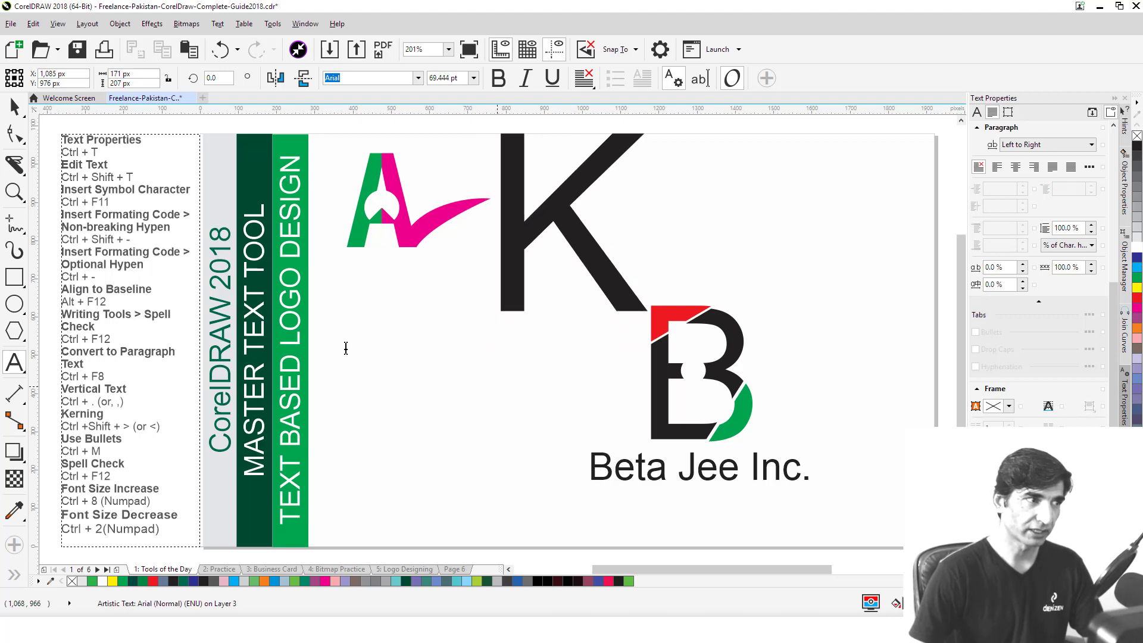
left_click(15, 106)
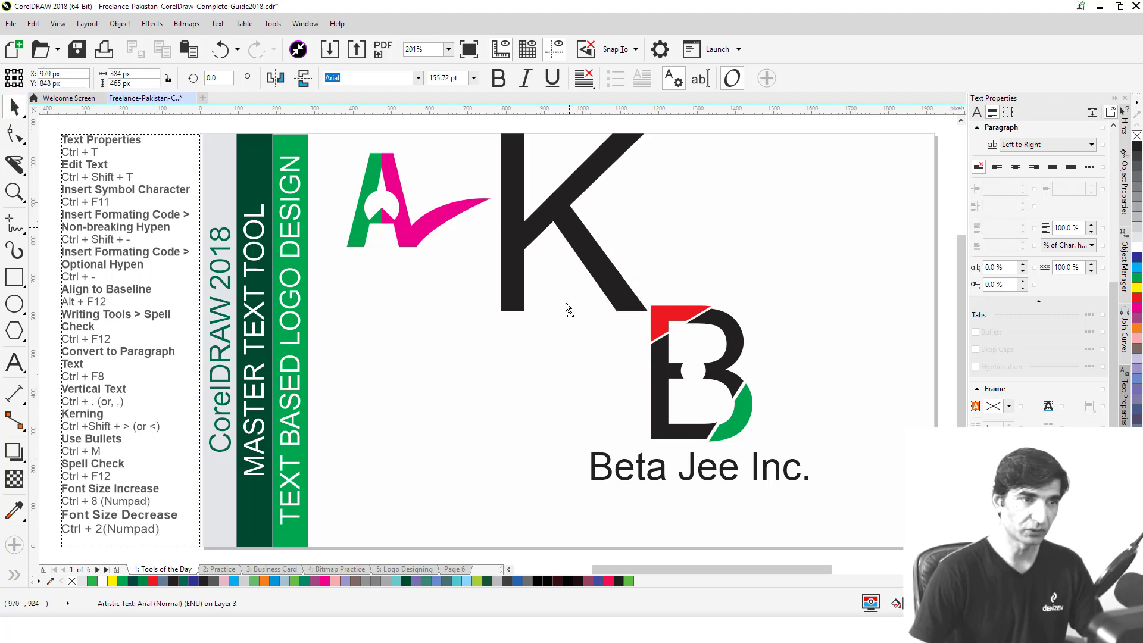
left_click_drag(574, 193, 462, 349)
left_click(609, 244)
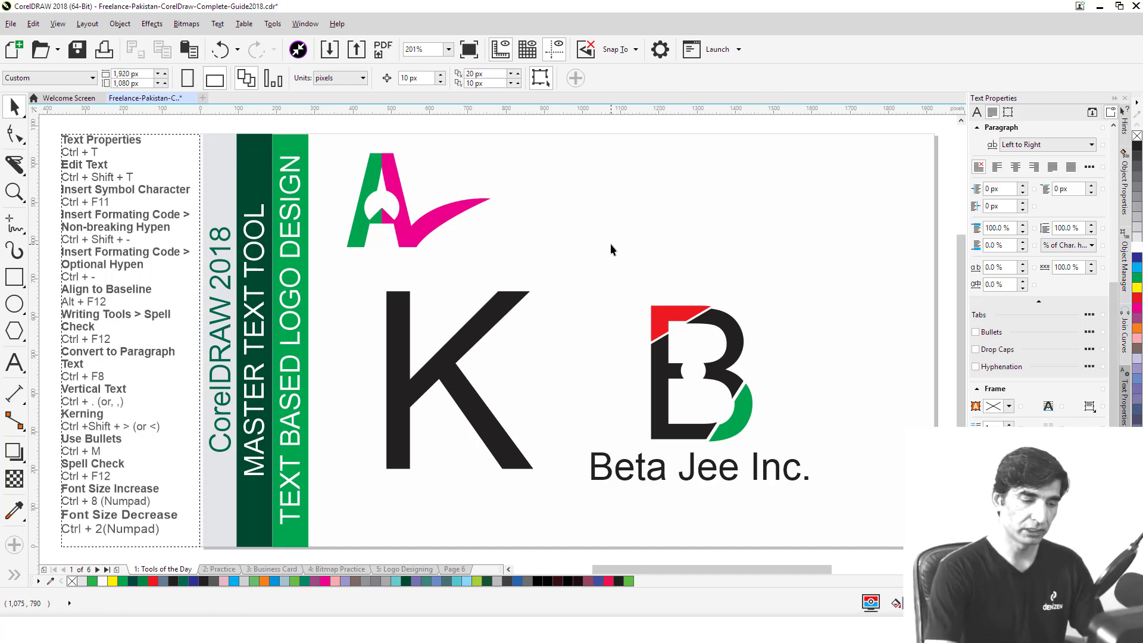
Import fruits-863072.jpg from the FreelancePakistan-Pixabay-Assets-2018 folder and place it about 855 px wide over the upper part of the B logo
key("ctrl+i")
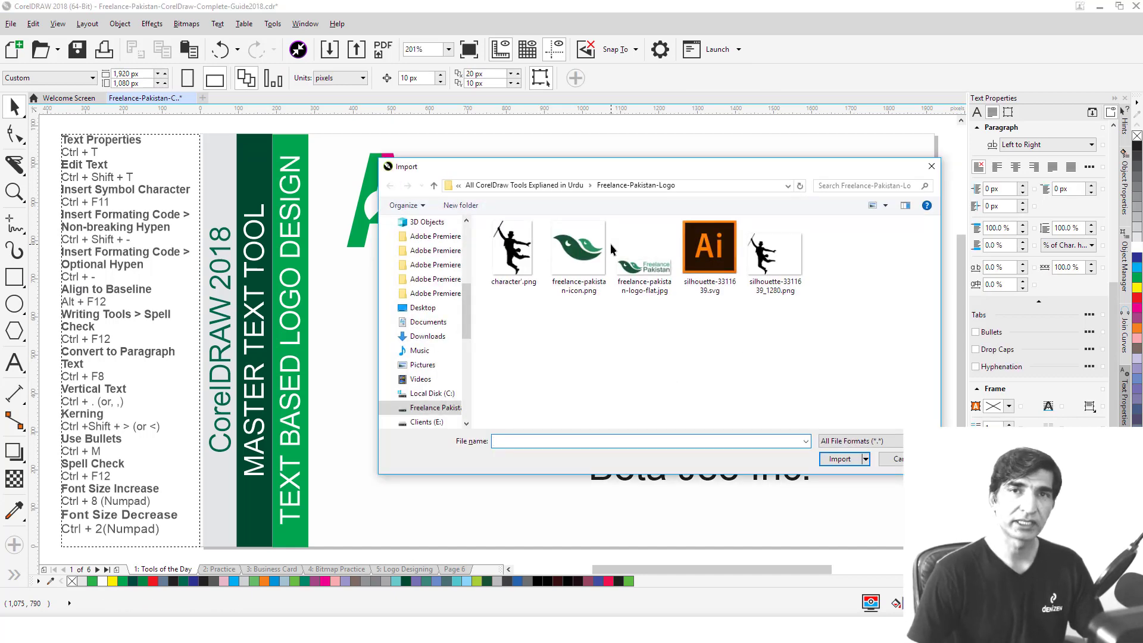
left_click(565, 185)
scroll(724, 325, "down", 3)
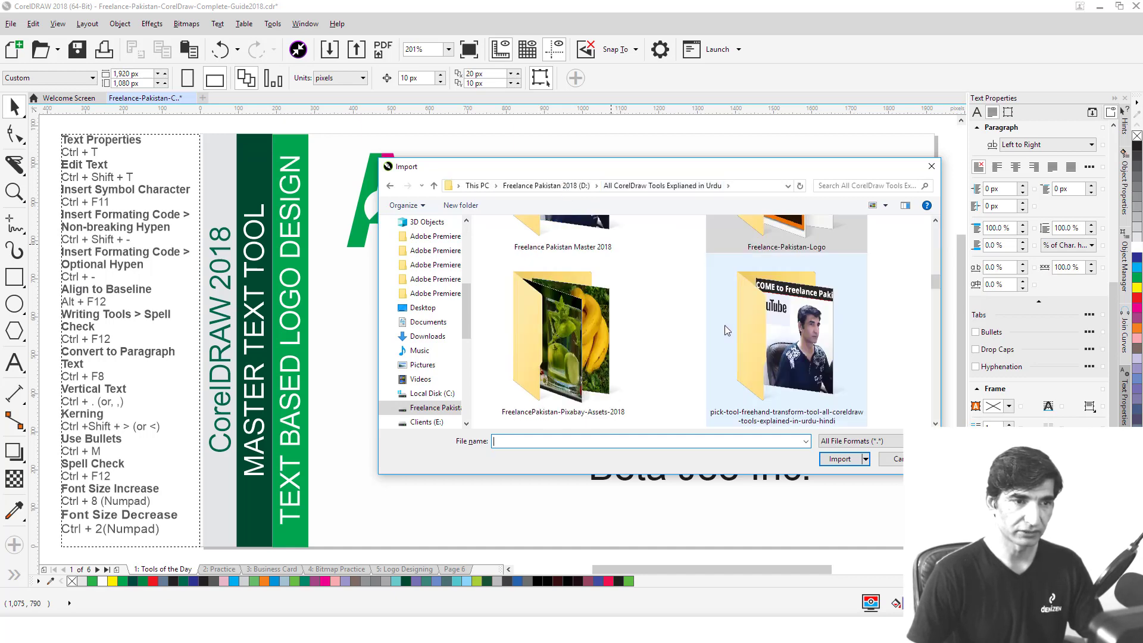
double_click(562, 329)
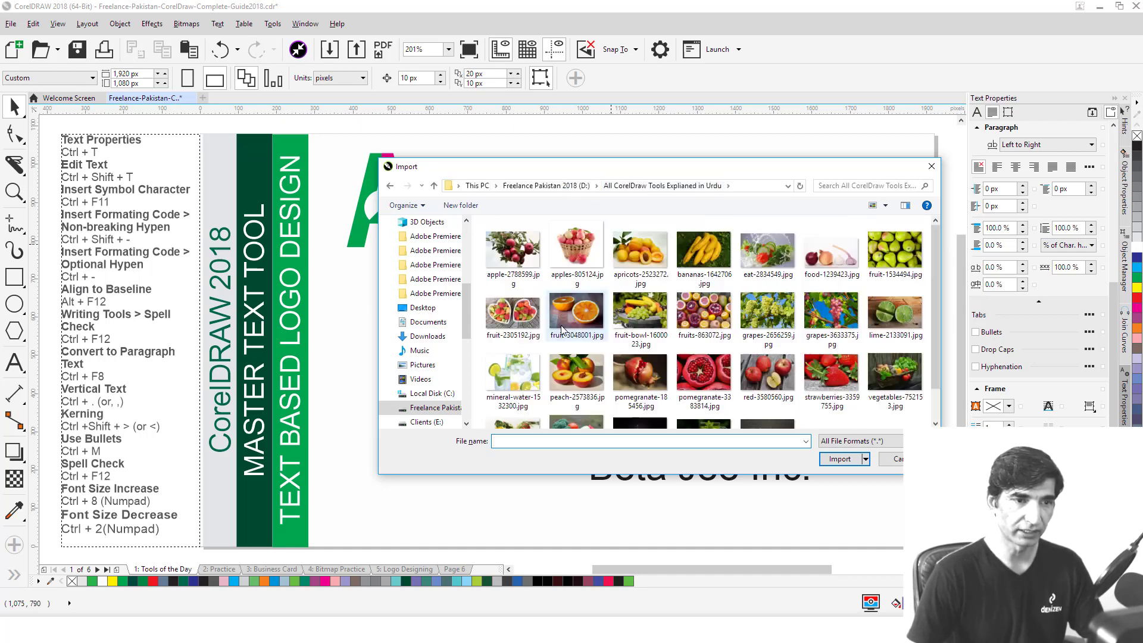
left_click(714, 316)
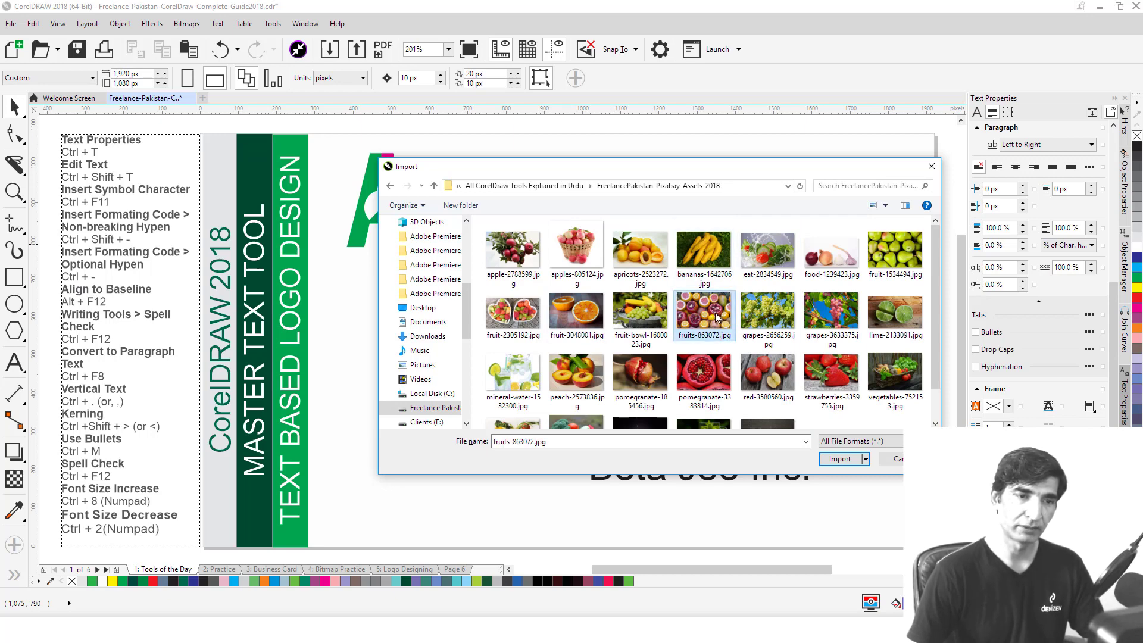
left_click(840, 461)
left_click_drag(560, 161, 894, 498)
PowerClip the fruit photo inside the letter K
right_click(702, 229)
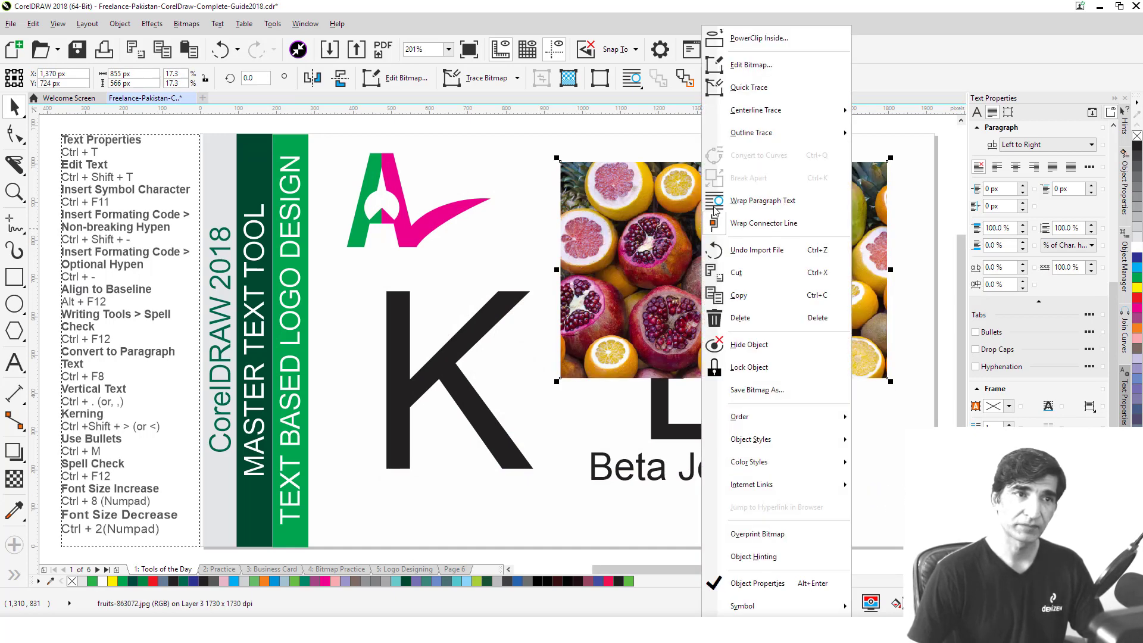
left_click(756, 39)
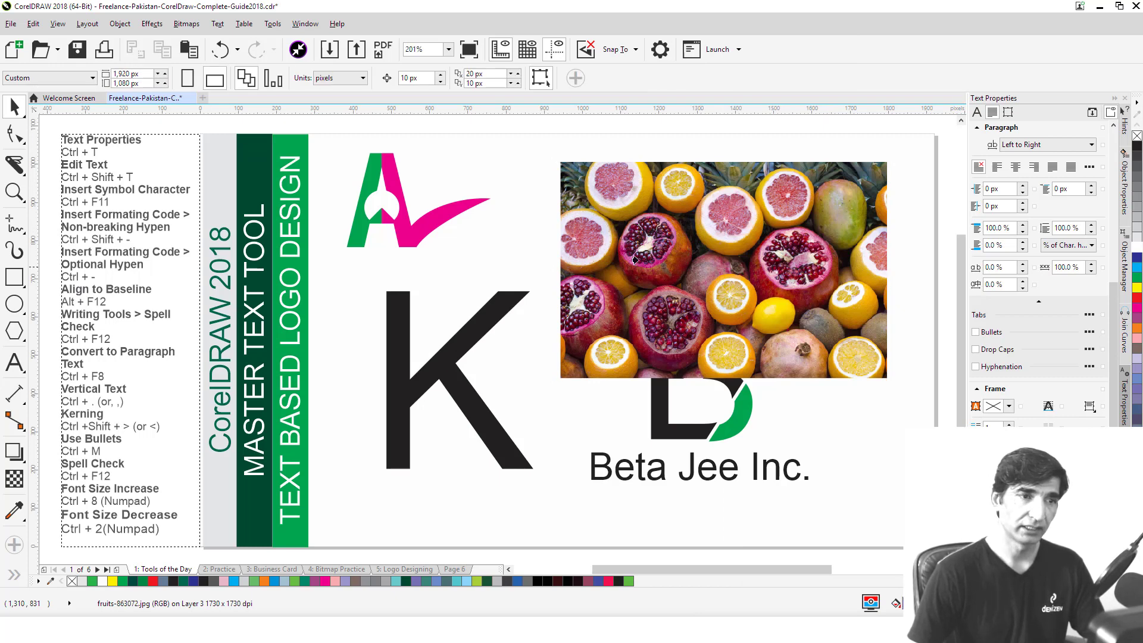
left_click(388, 350)
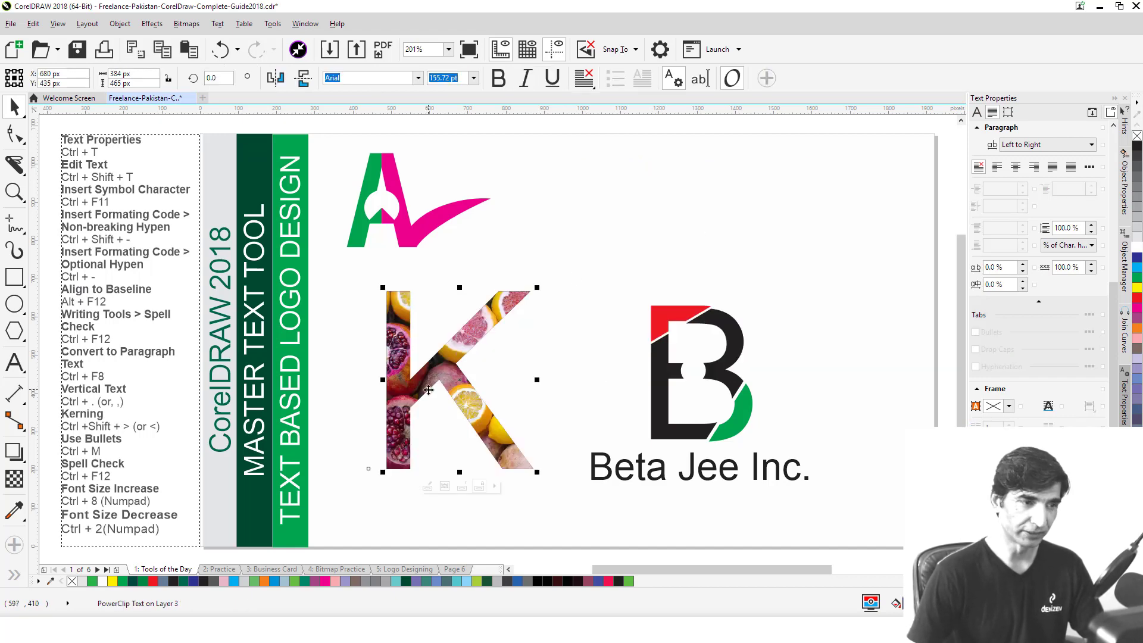
Try fitting the photo proportionally inside the K, and switch it to fill the frame proportionally
left_click(494, 487)
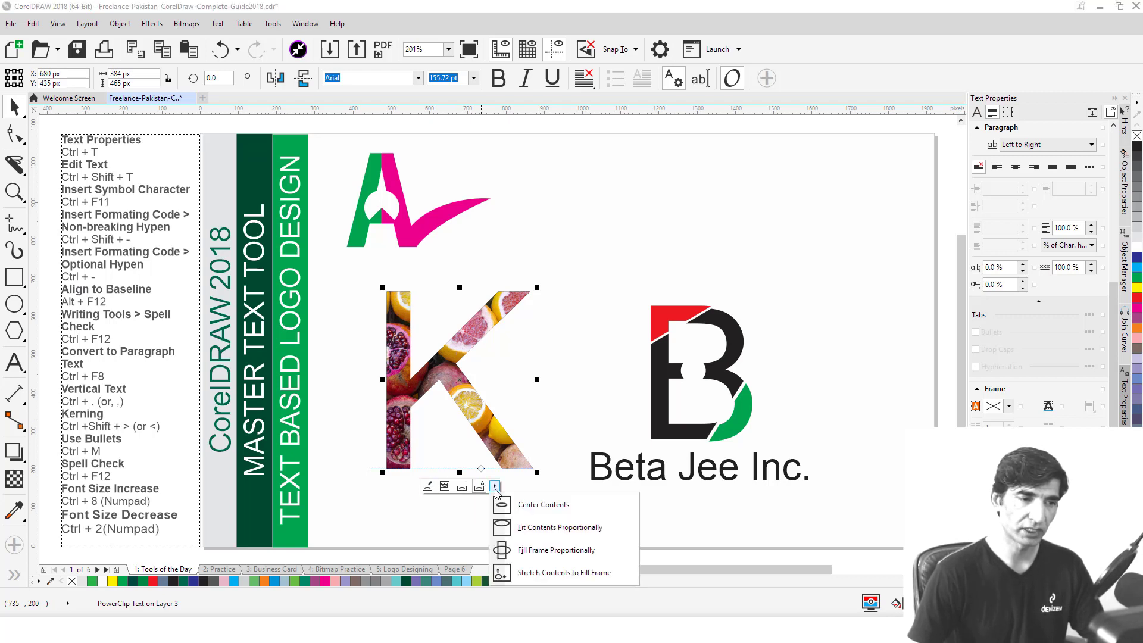
left_click(547, 528)
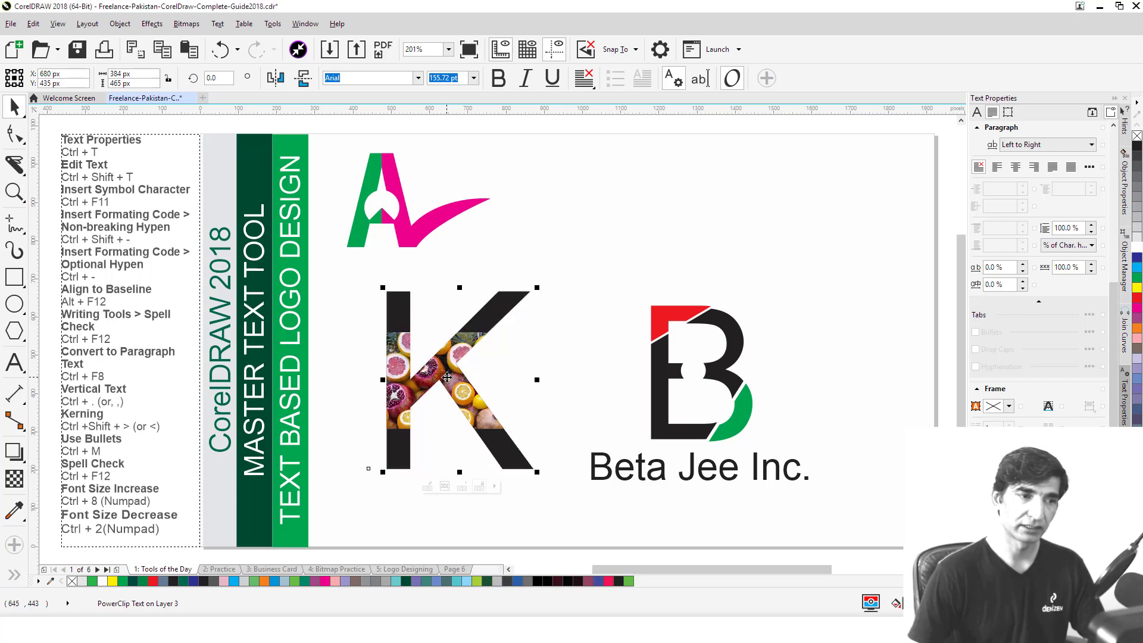
left_click(494, 486)
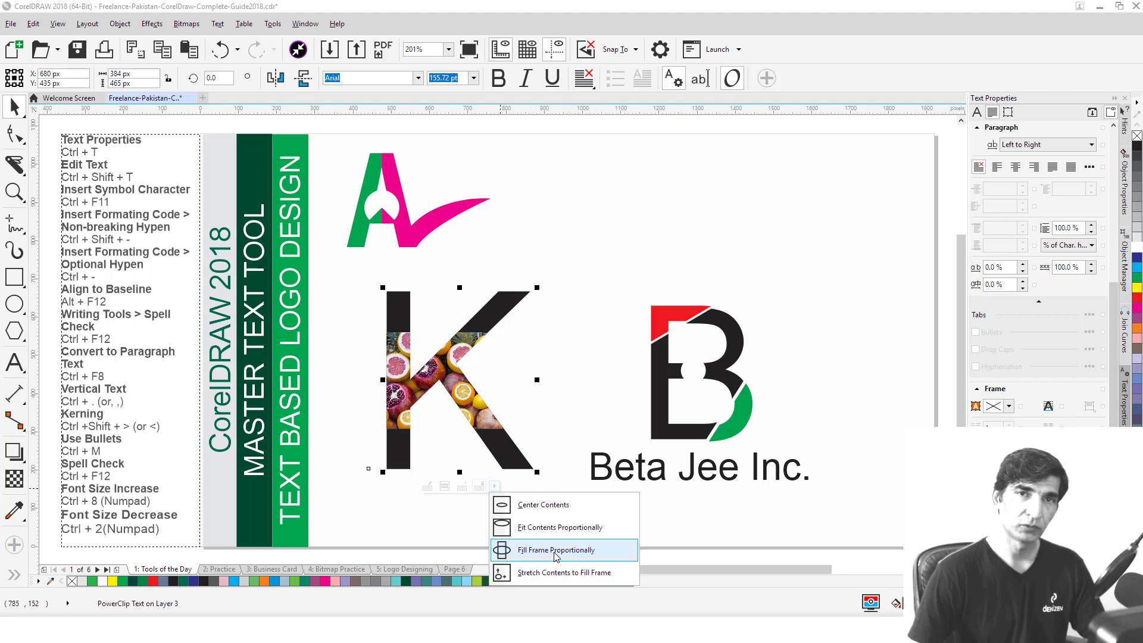
left_click(556, 550)
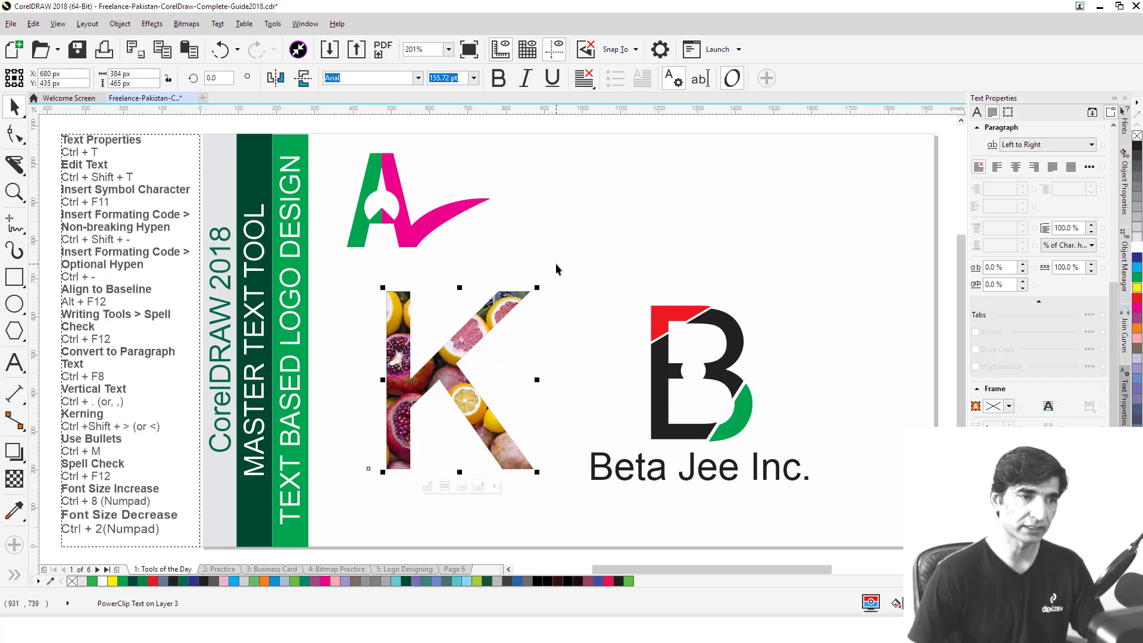
Scale the fruit-filled K down to about 291 px wide and 352 px high and move it directly under the A logo
left_click_drag(537, 287, 500, 304)
left_click_drag(432, 388, 402, 330)
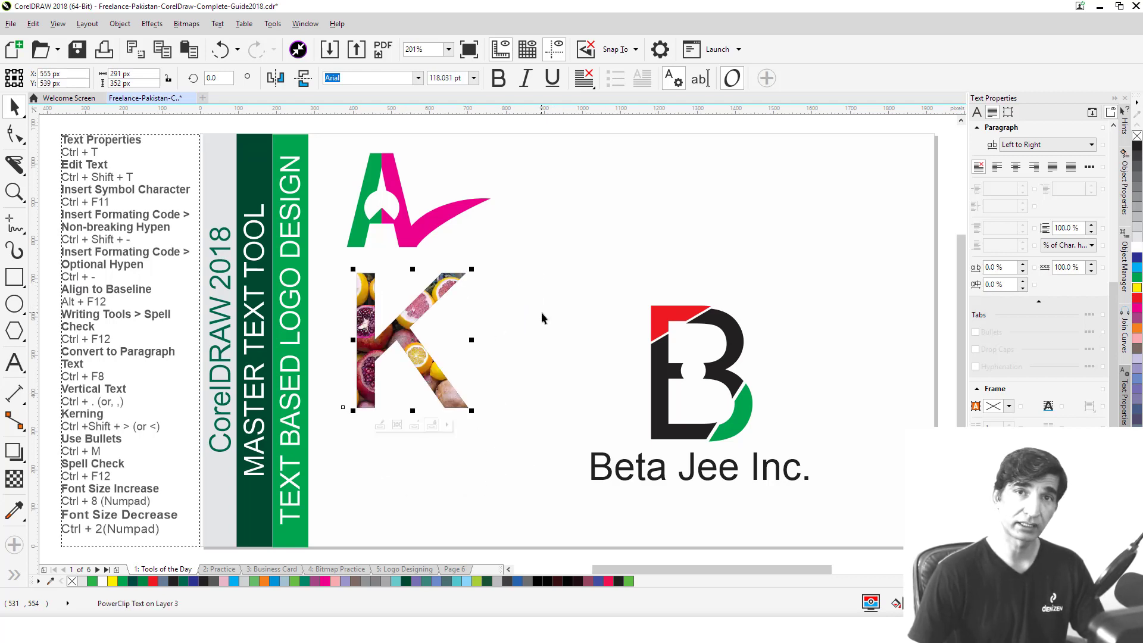
left_click(541, 312)
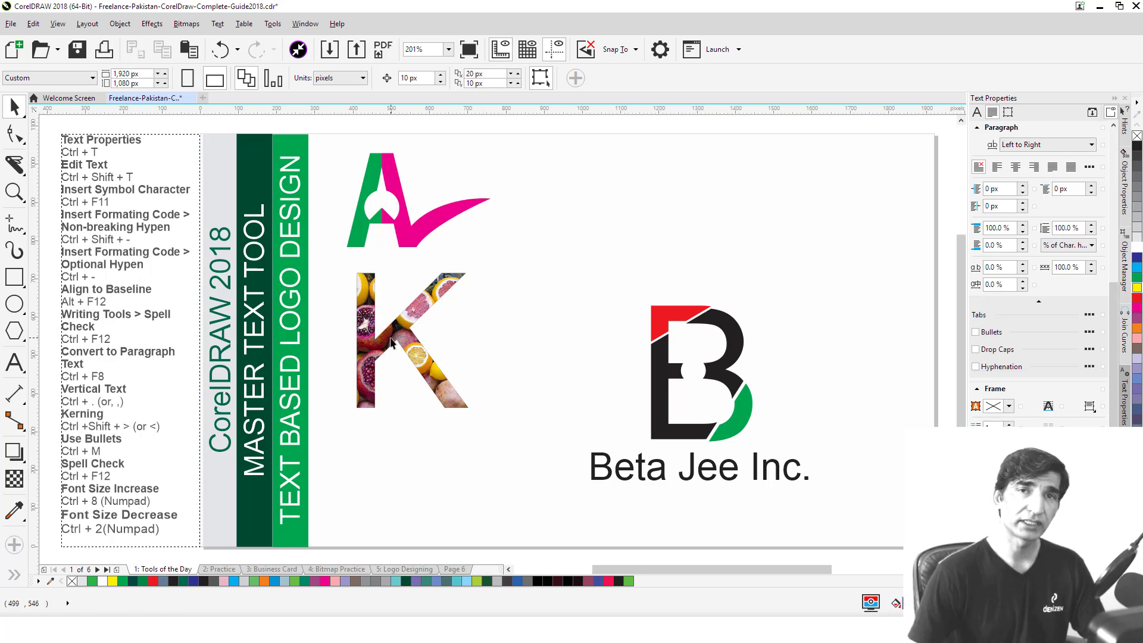